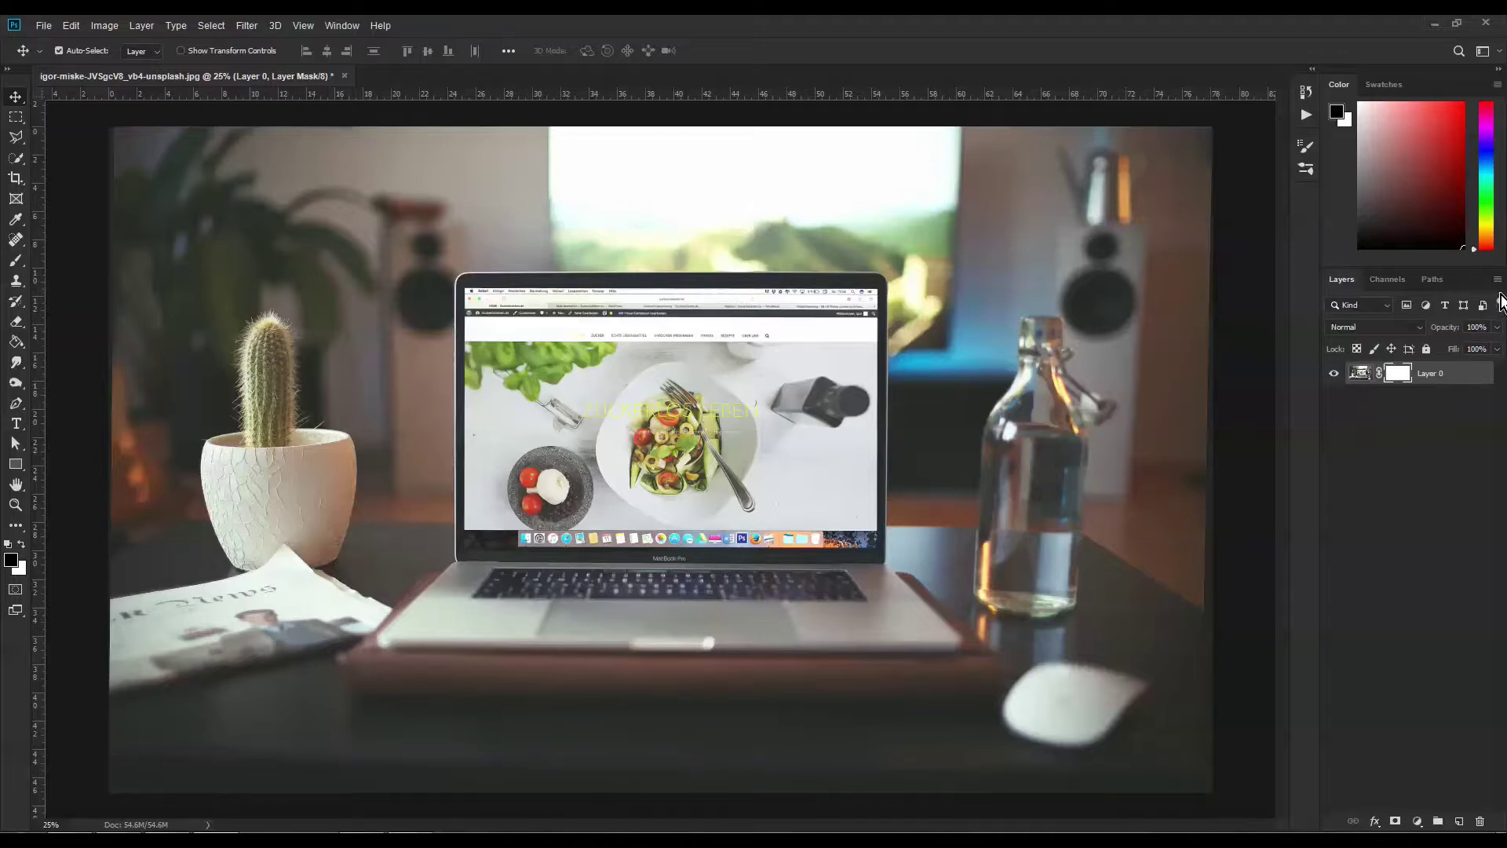
Step: Set a larger thumbnail size for the layer list and widen the panel area
click(1496, 280)
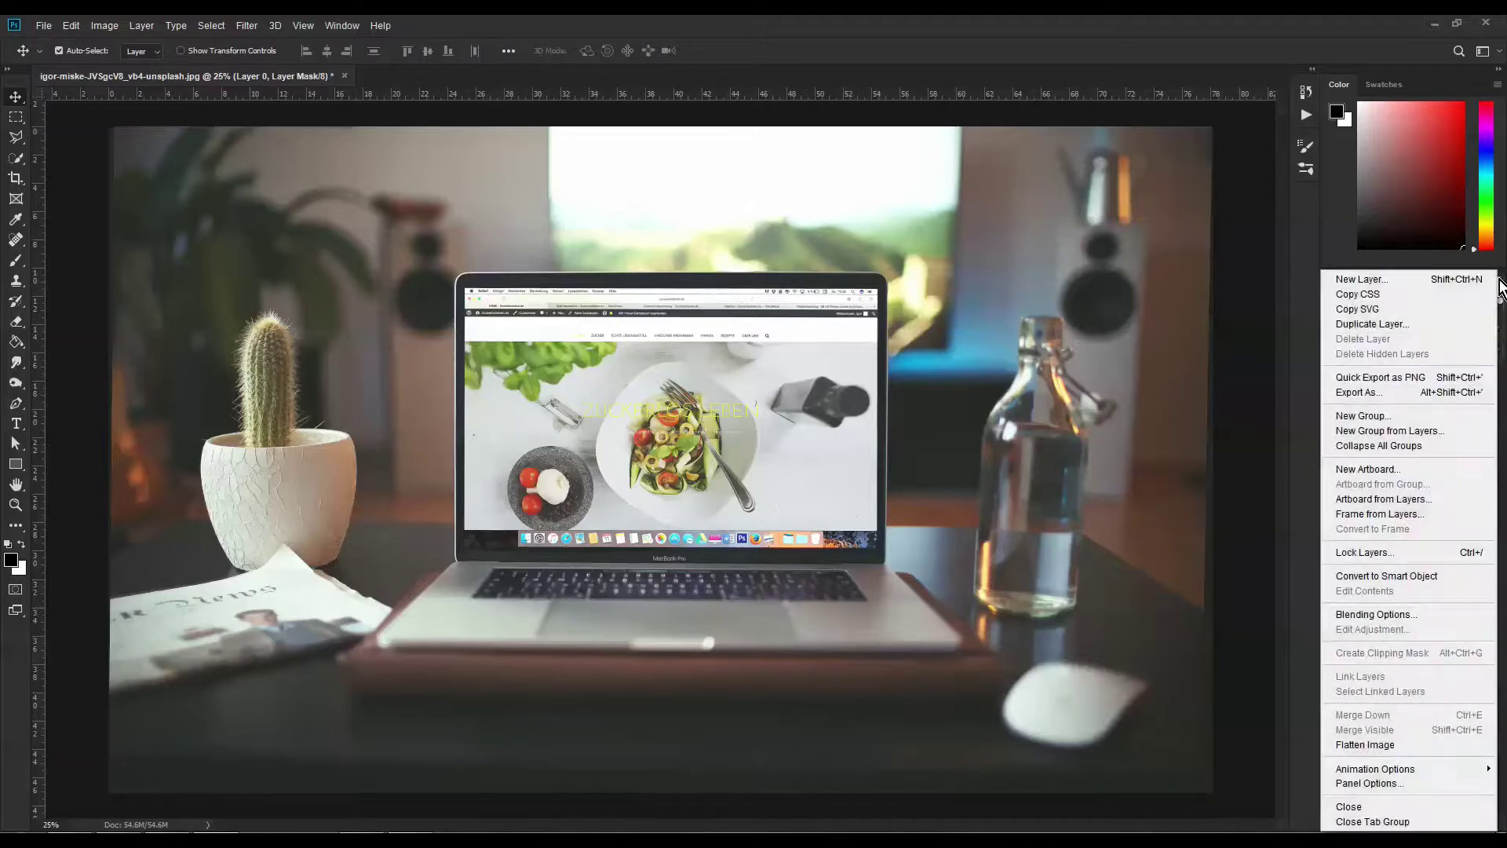
click(1391, 780)
click(642, 322)
click(848, 177)
drag(1320, 479, 1257, 482)
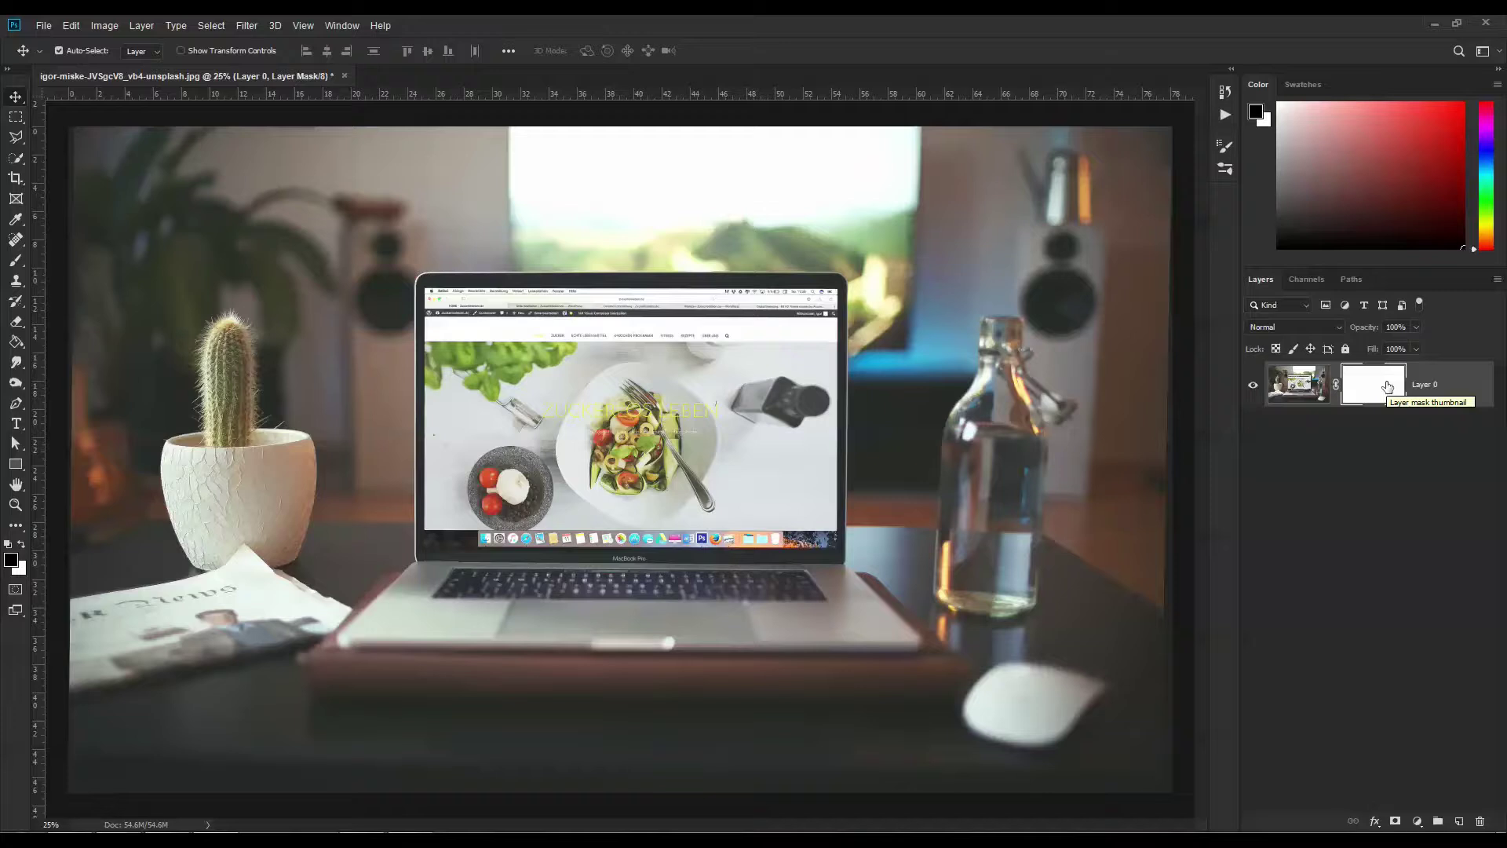
Step: Paint black over the laptop on Layer 0's mask with a soft 600 px brush, and delete the mask without applying it
click(17, 260)
key(bracketright)
key(bracketright)
key(bracketright)
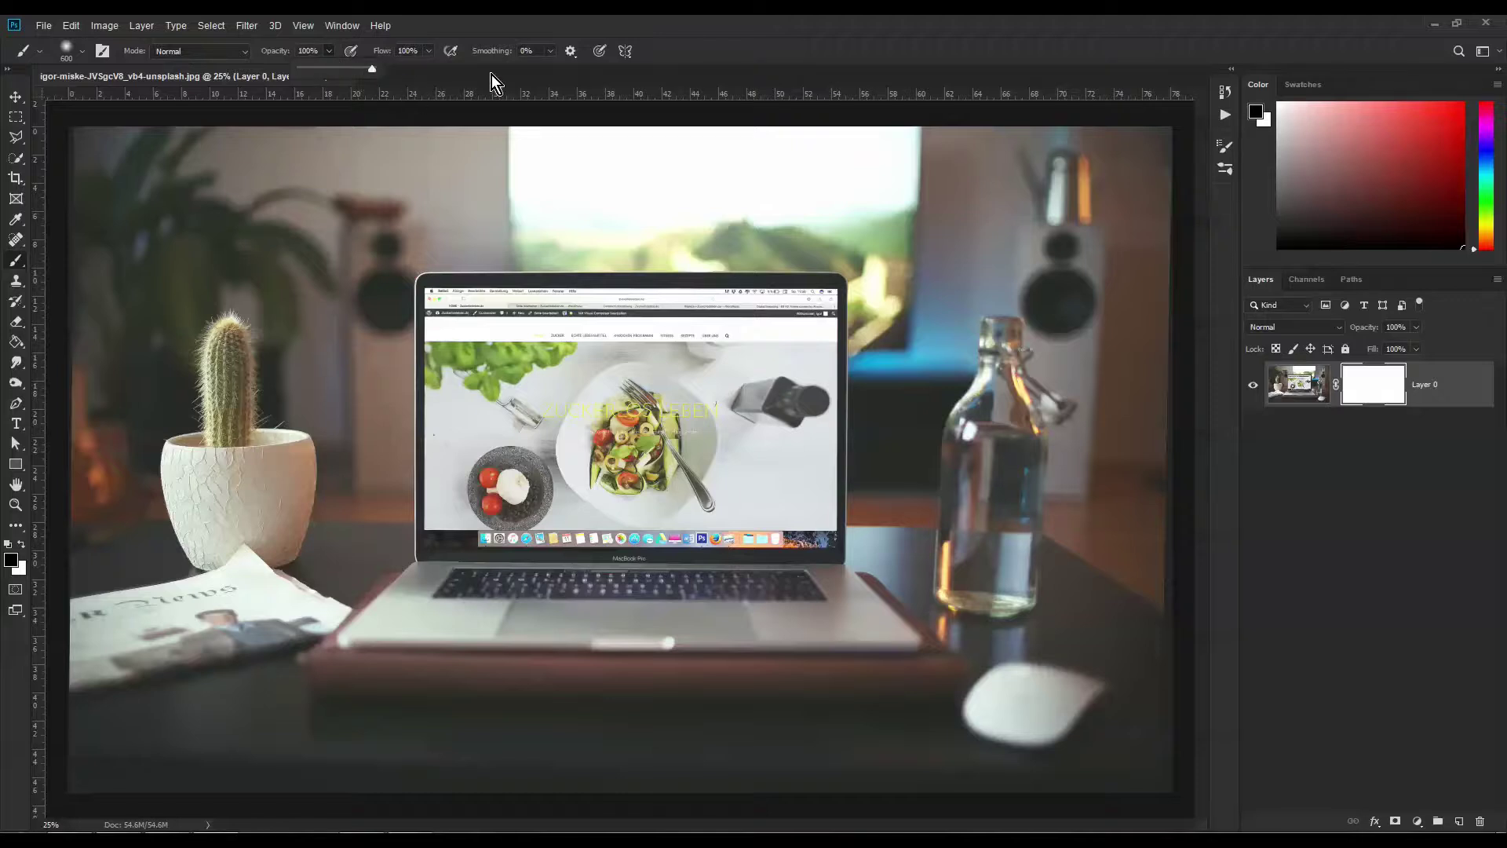
mouse_move(440, 393)
mouse_down()
mouse_move(926, 377)
mouse_move(549, 251)
mouse_move(373, 353)
mouse_move(353, 471)
mouse_move(769, 502)
mouse_move(521, 532)
mouse_move(816, 451)
mouse_move(440, 652)
mouse_move(682, 667)
mouse_up()
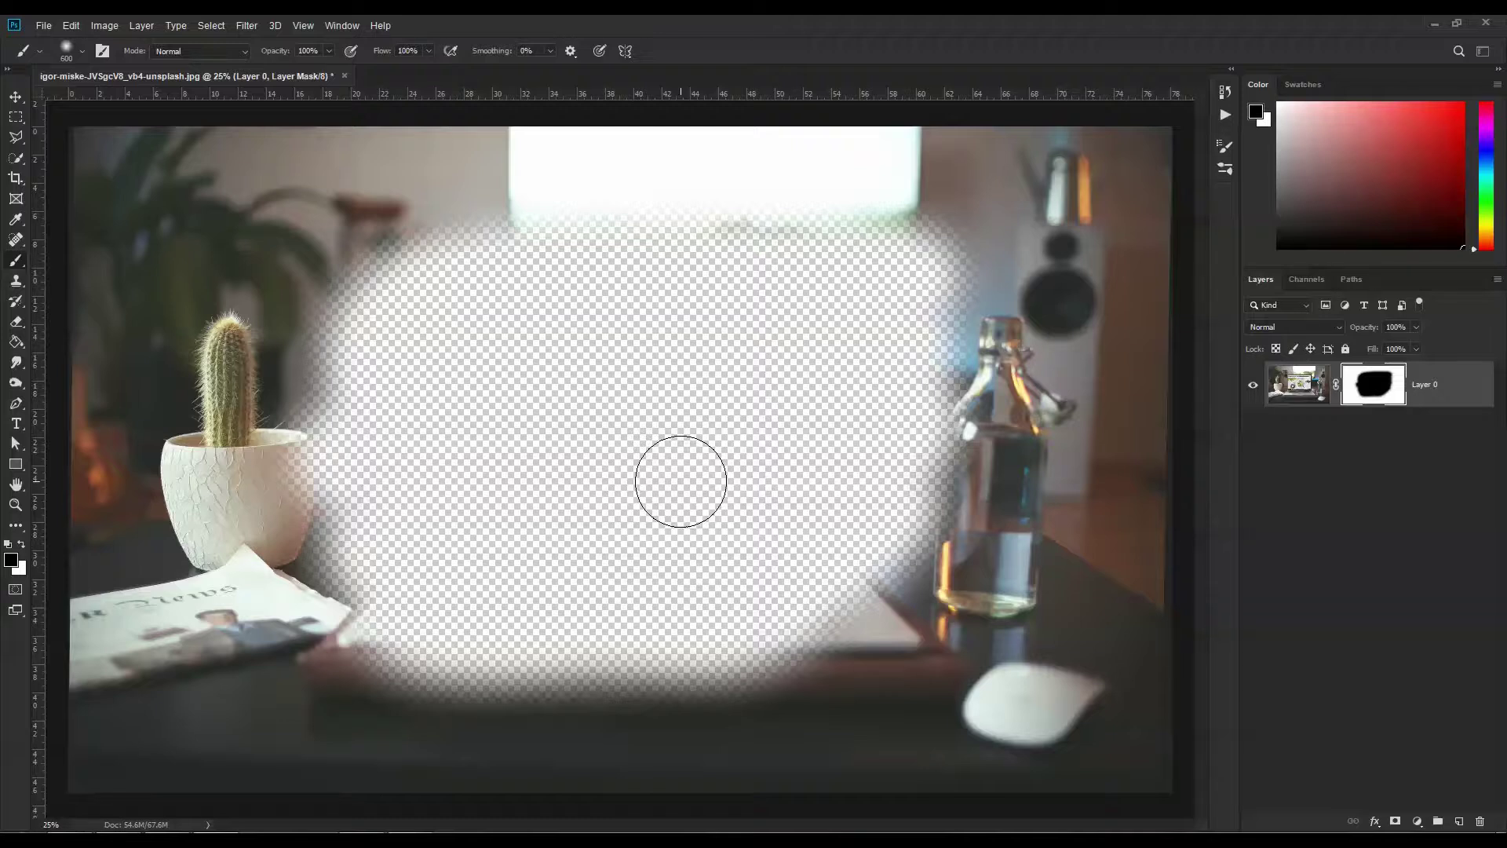
drag(1377, 391, 1478, 821)
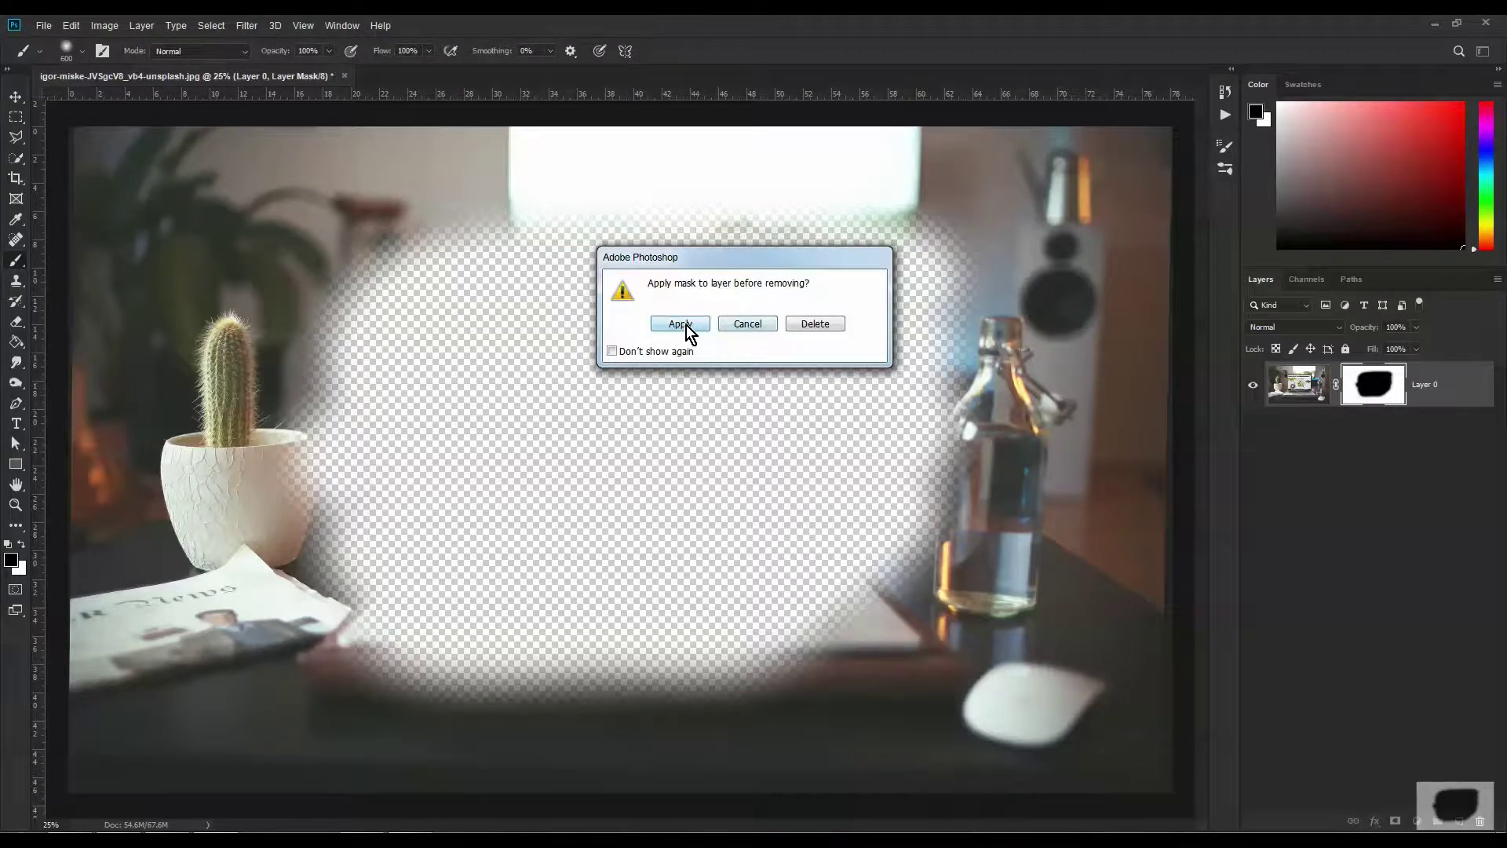
click(808, 322)
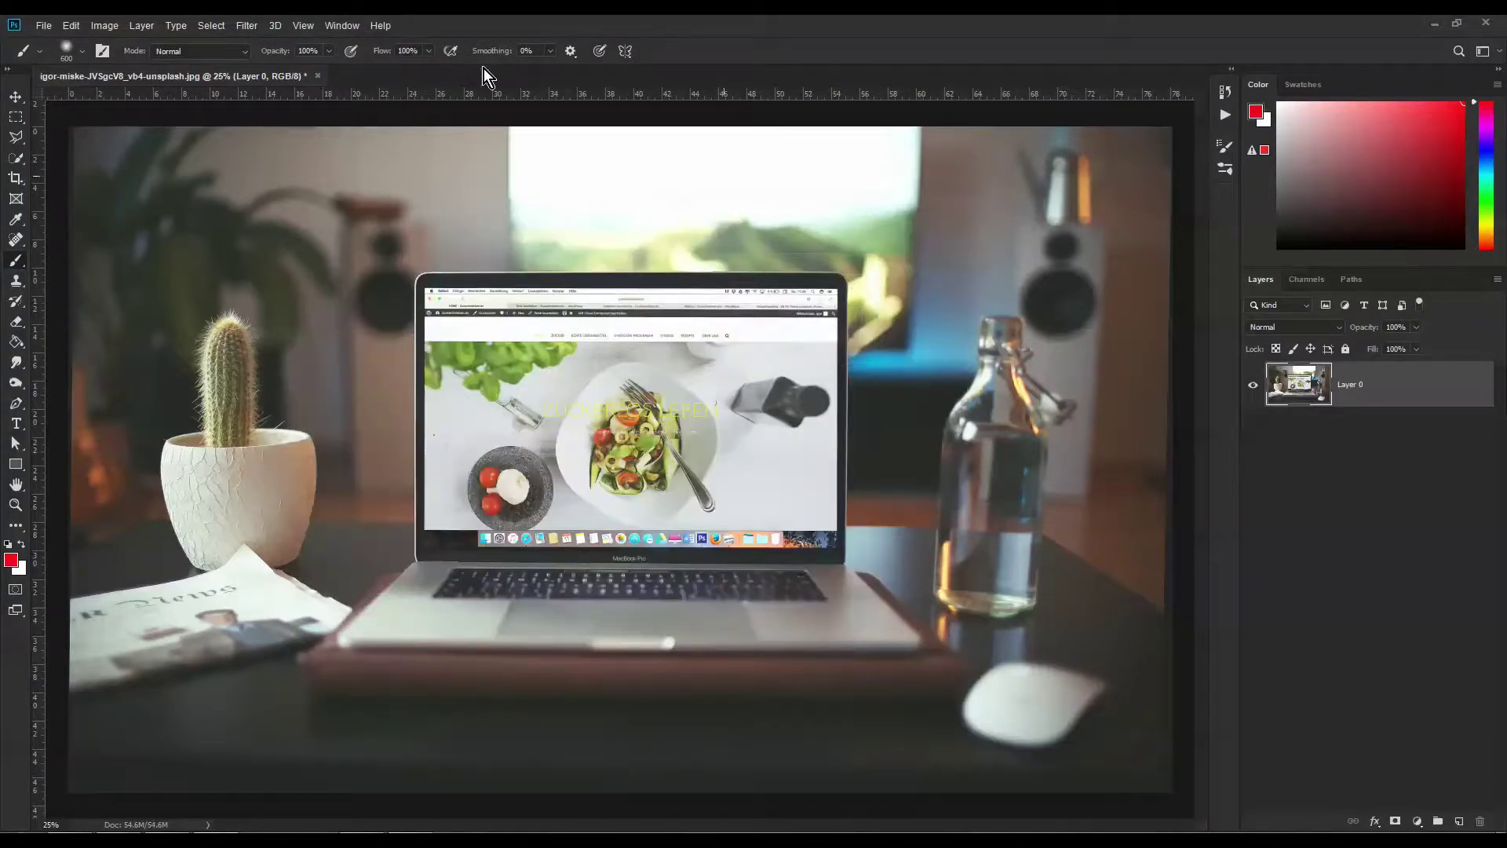
Step: Try erasing the laptop directly from Layer 0 with the Eraser tool, undoing the strokes
click(17, 321)
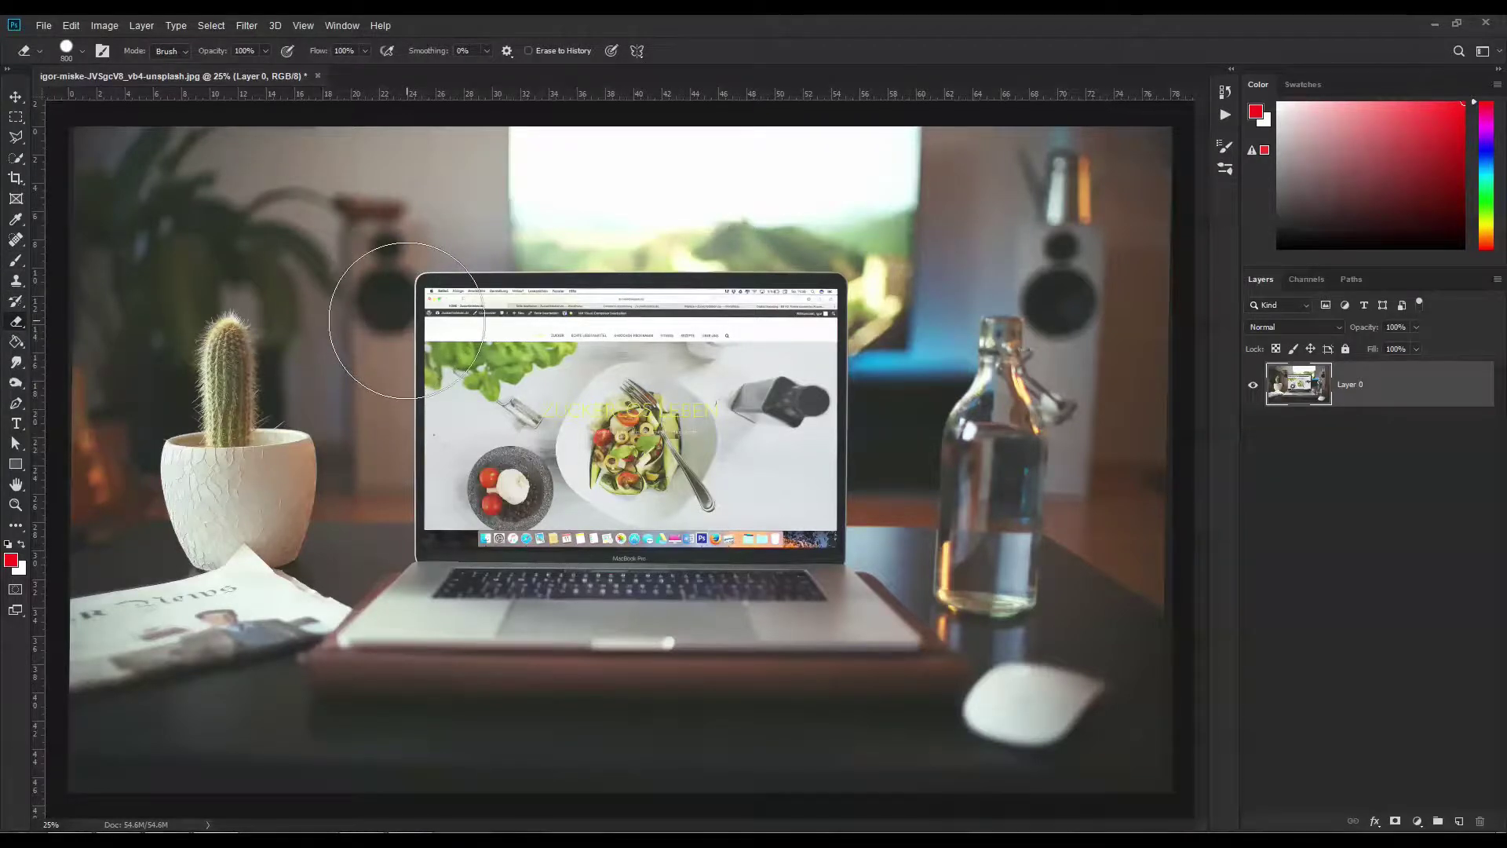
mouse_move(340, 337)
mouse_down()
mouse_move(763, 299)
mouse_move(409, 376)
mouse_move(412, 409)
mouse_move(859, 426)
mouse_move(402, 492)
mouse_move(861, 509)
mouse_move(410, 551)
mouse_move(864, 606)
mouse_move(764, 598)
mouse_move(686, 437)
mouse_up()
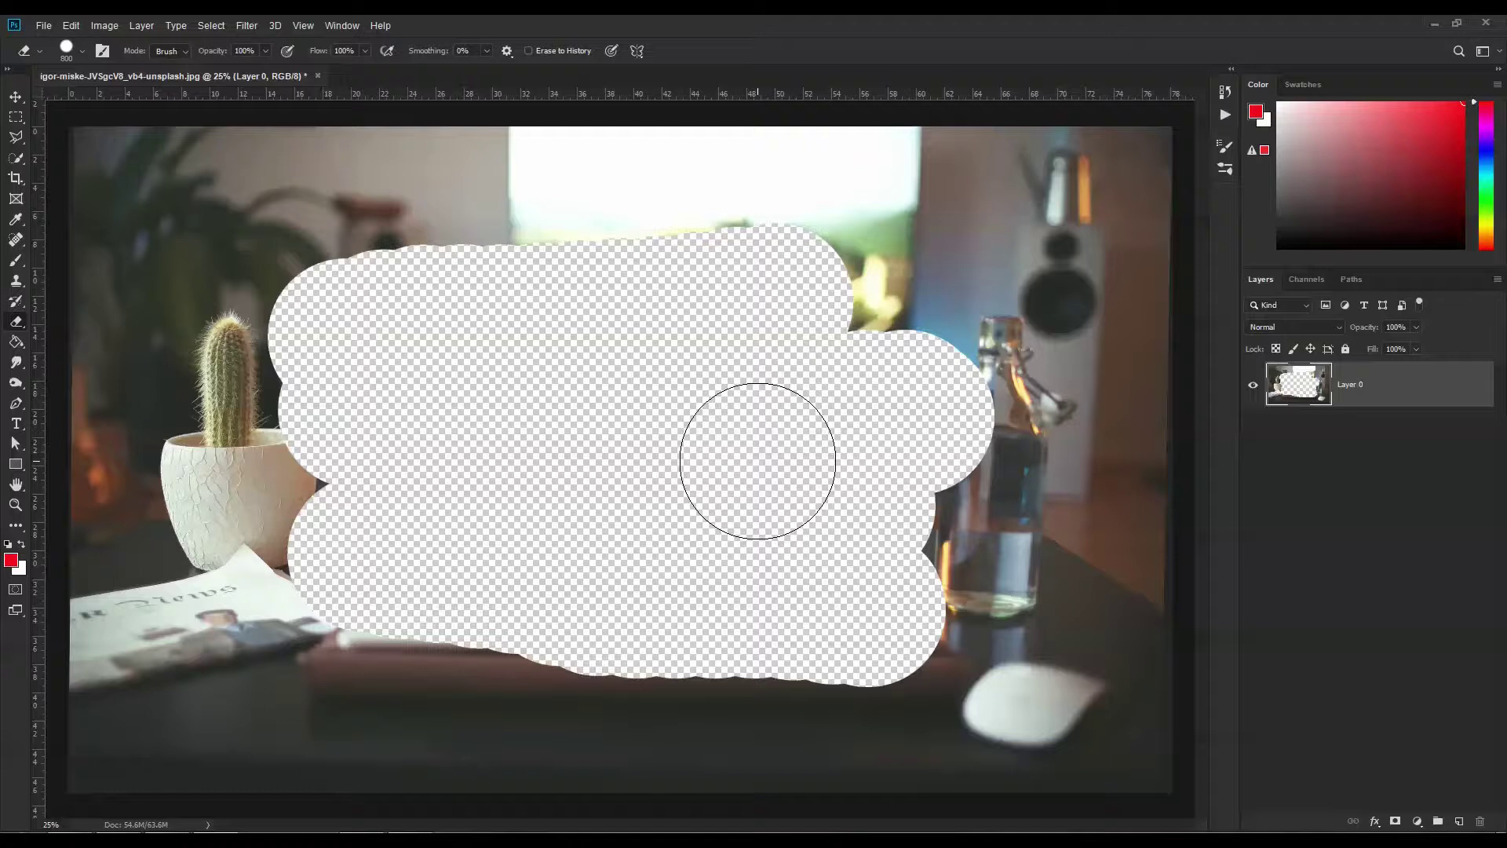
key(ctrl+z)
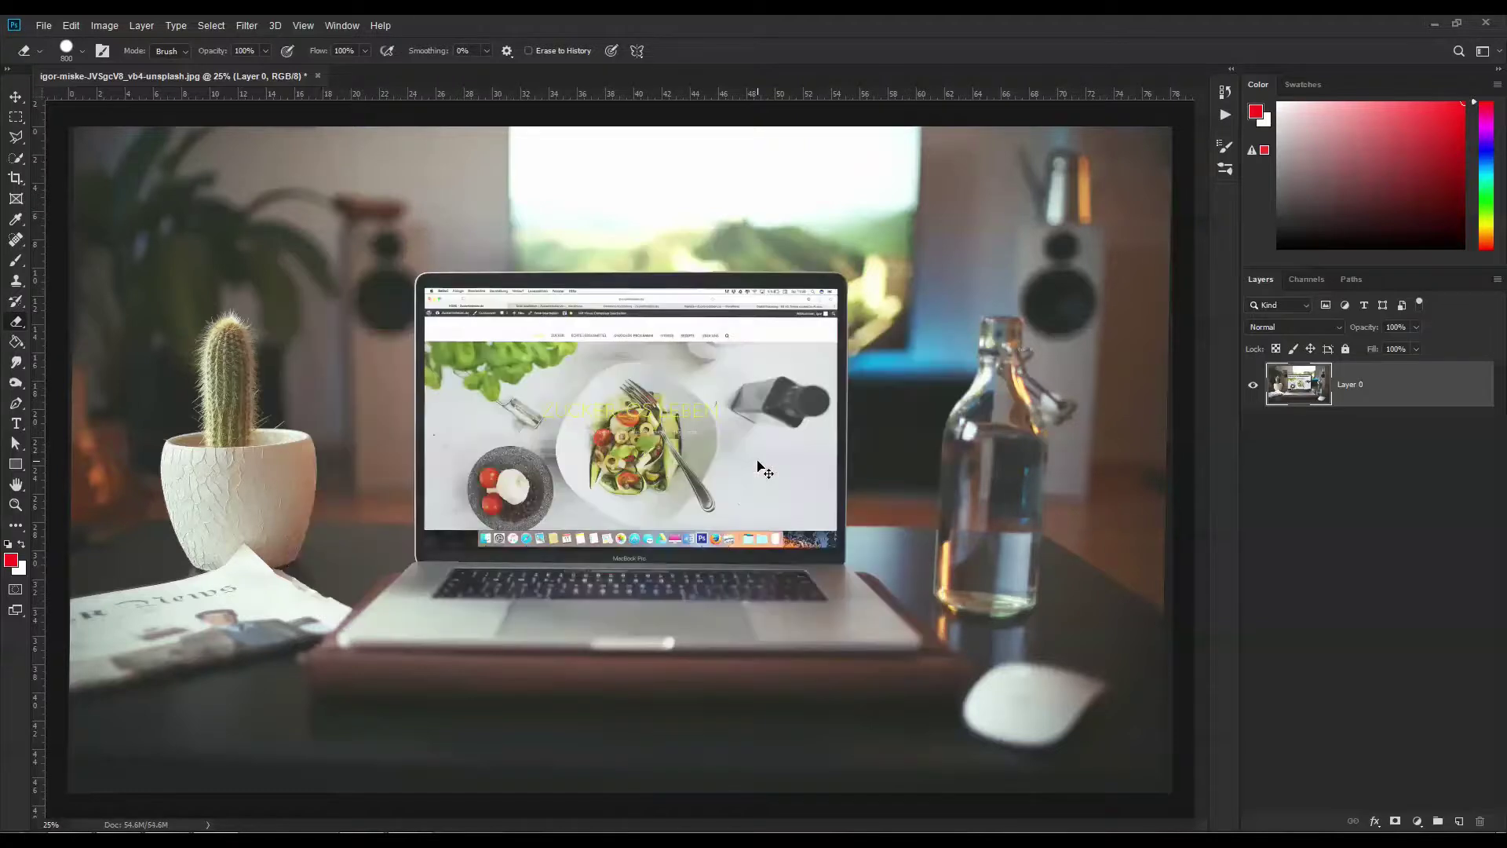
mouse_move(353, 337)
mouse_down()
mouse_move(837, 280)
mouse_move(924, 417)
mouse_move(704, 521)
mouse_move(941, 576)
mouse_move(920, 611)
mouse_move(968, 596)
mouse_up()
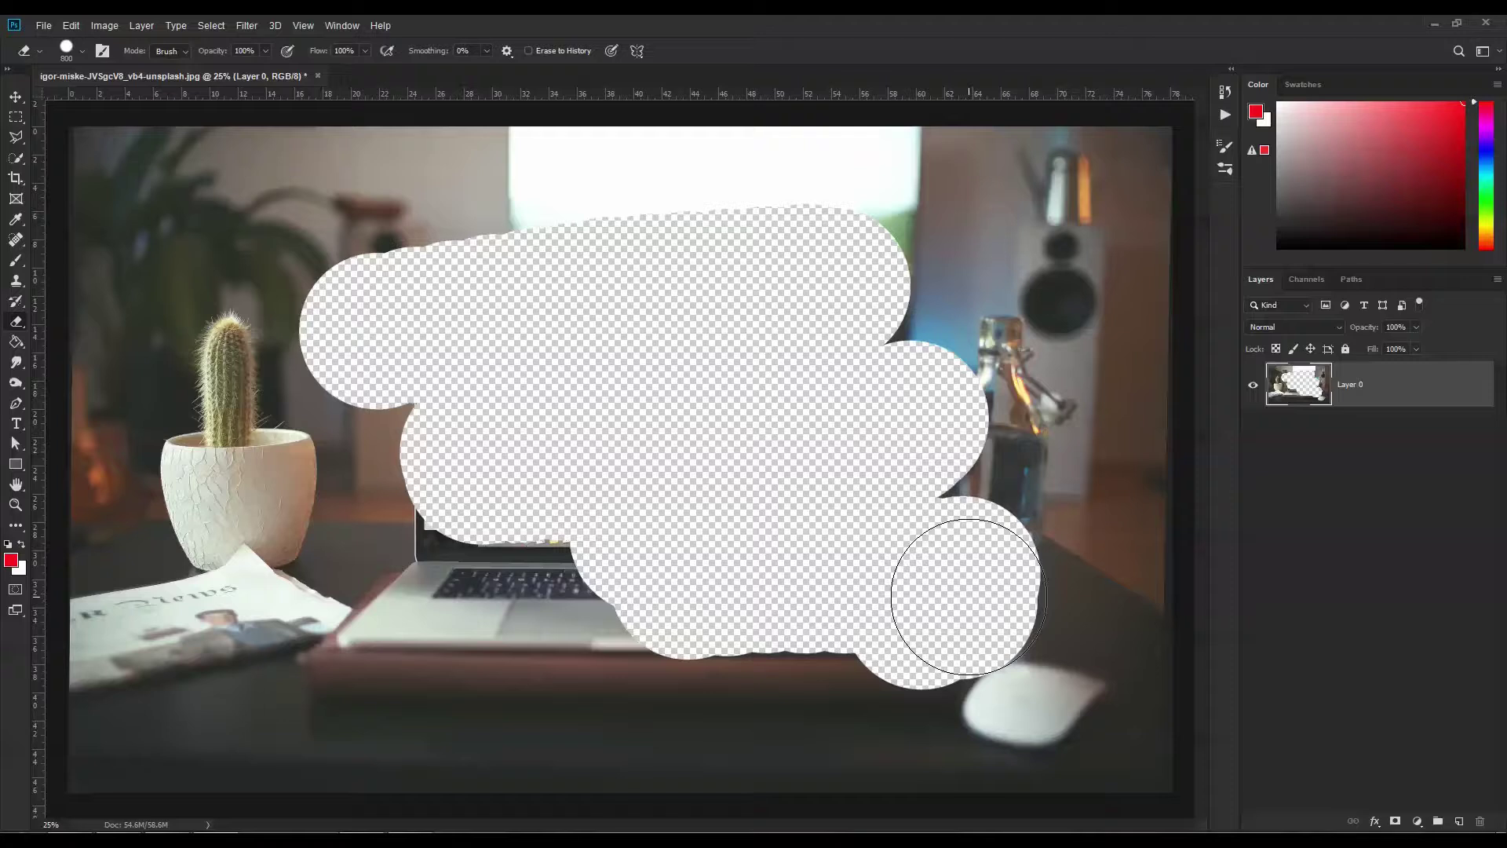
key(ctrl+z)
key(ctrl+z)
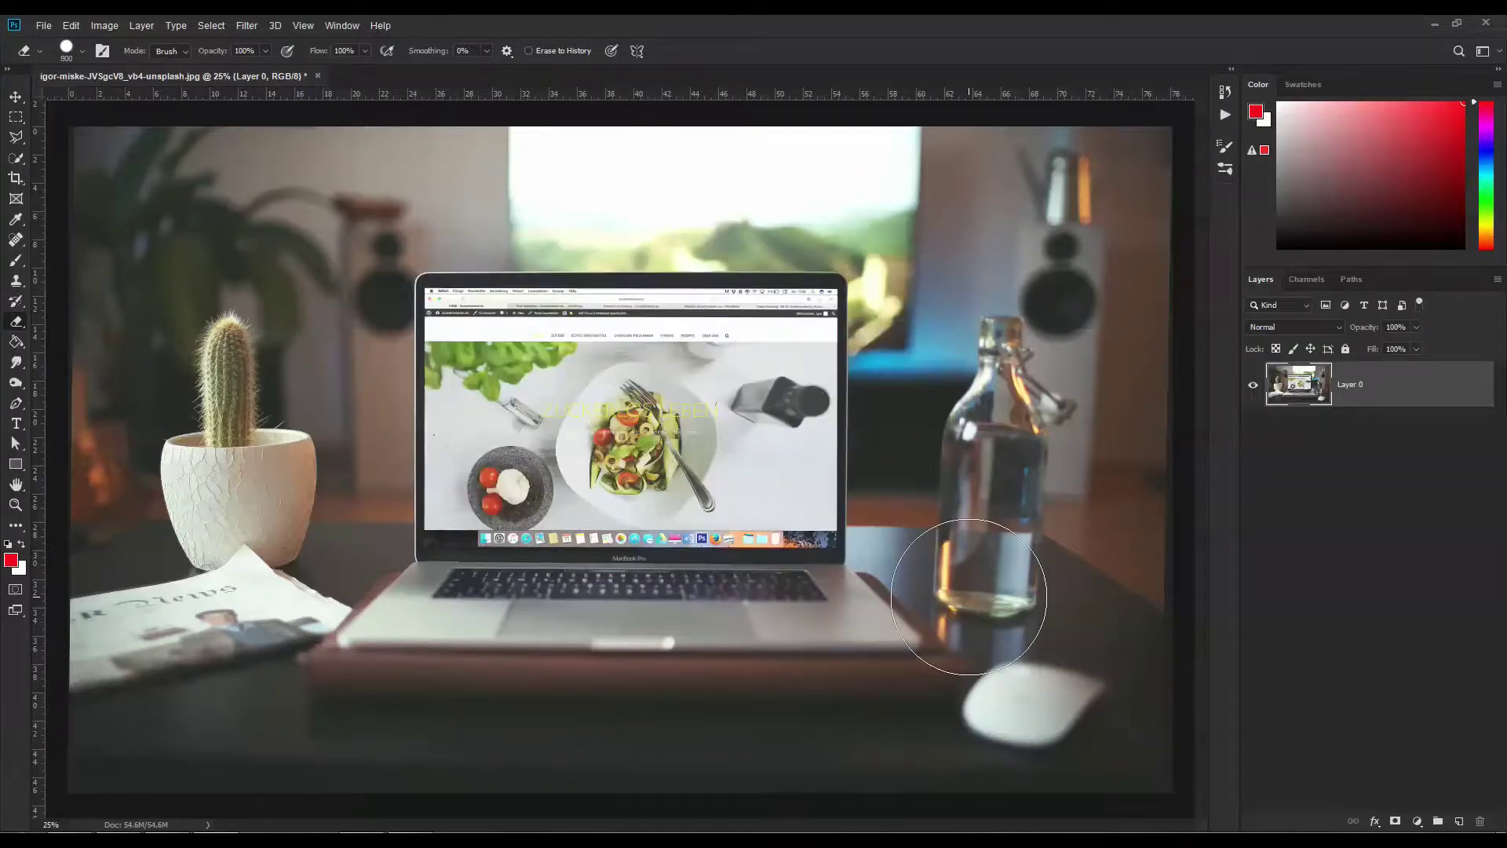
Step: Add a layer mask to Layer 0 and paint over the laptop area with a black brush to hide it
click(1396, 821)
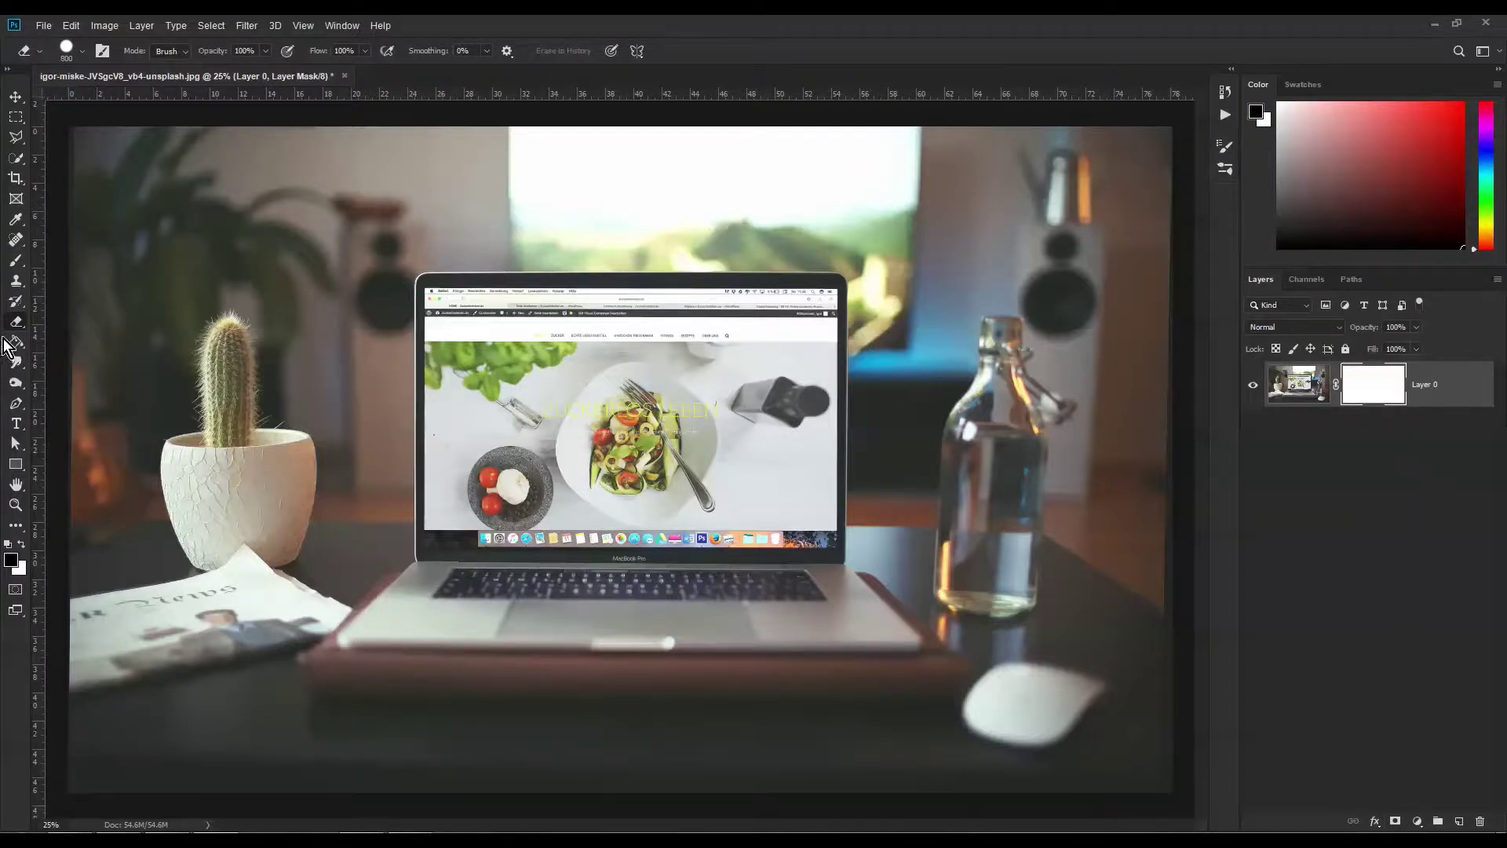
click(15, 260)
mouse_move(377, 326)
mouse_down()
mouse_move(585, 269)
mouse_move(711, 294)
mouse_move(598, 428)
mouse_move(802, 494)
mouse_move(894, 585)
mouse_up()
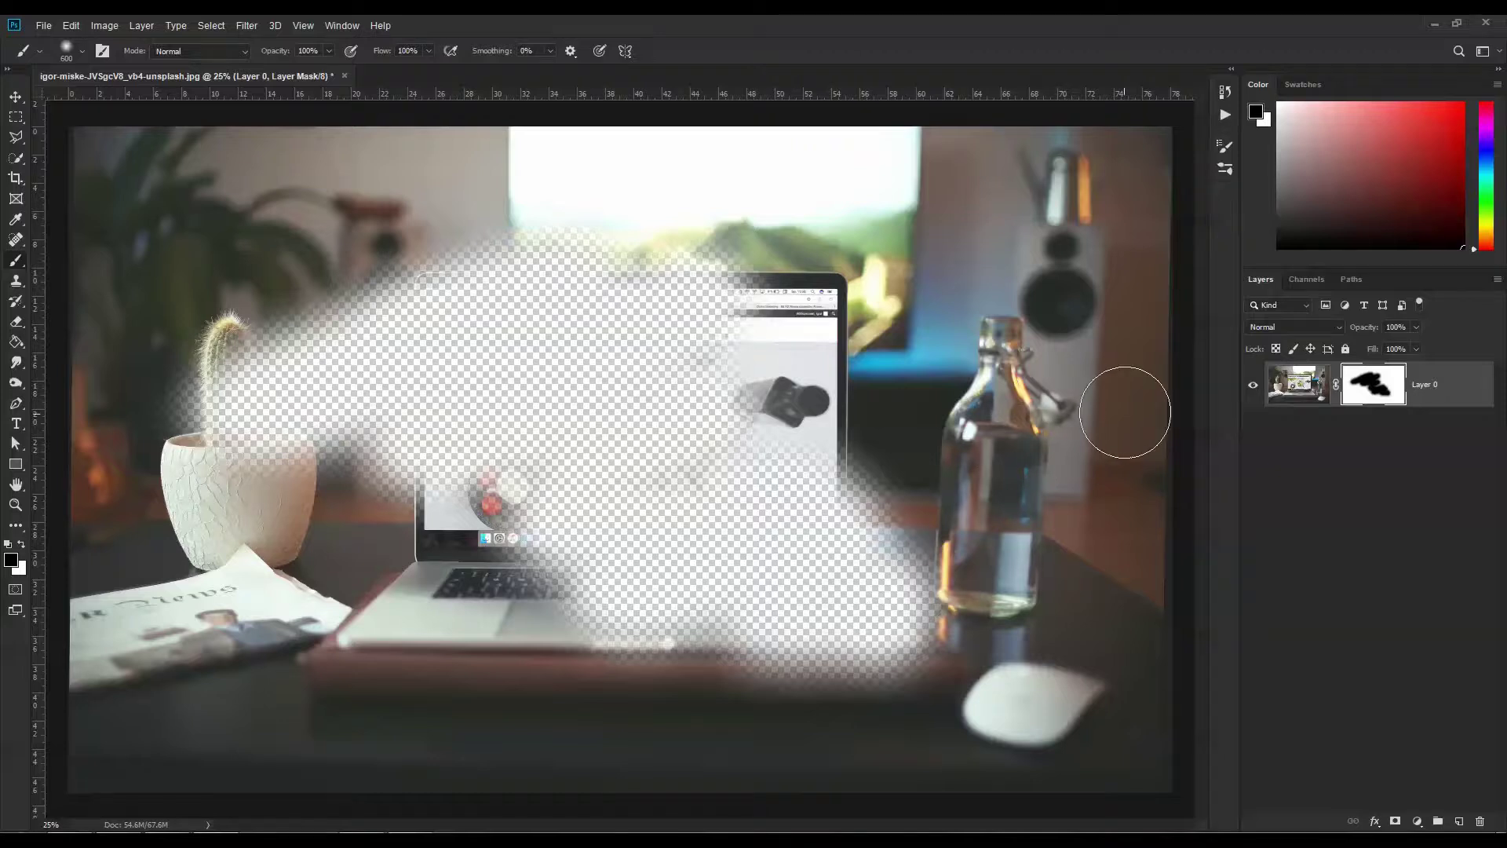
mouse_move(672, 397)
mouse_down()
mouse_move(836, 378)
mouse_move(896, 430)
mouse_move(625, 323)
mouse_move(611, 283)
mouse_move(691, 377)
mouse_move(403, 603)
mouse_move(543, 525)
mouse_move(531, 596)
mouse_move(675, 618)
mouse_move(815, 586)
mouse_move(447, 464)
mouse_move(521, 462)
mouse_move(493, 521)
mouse_move(488, 473)
mouse_move(421, 457)
mouse_move(345, 463)
mouse_up()
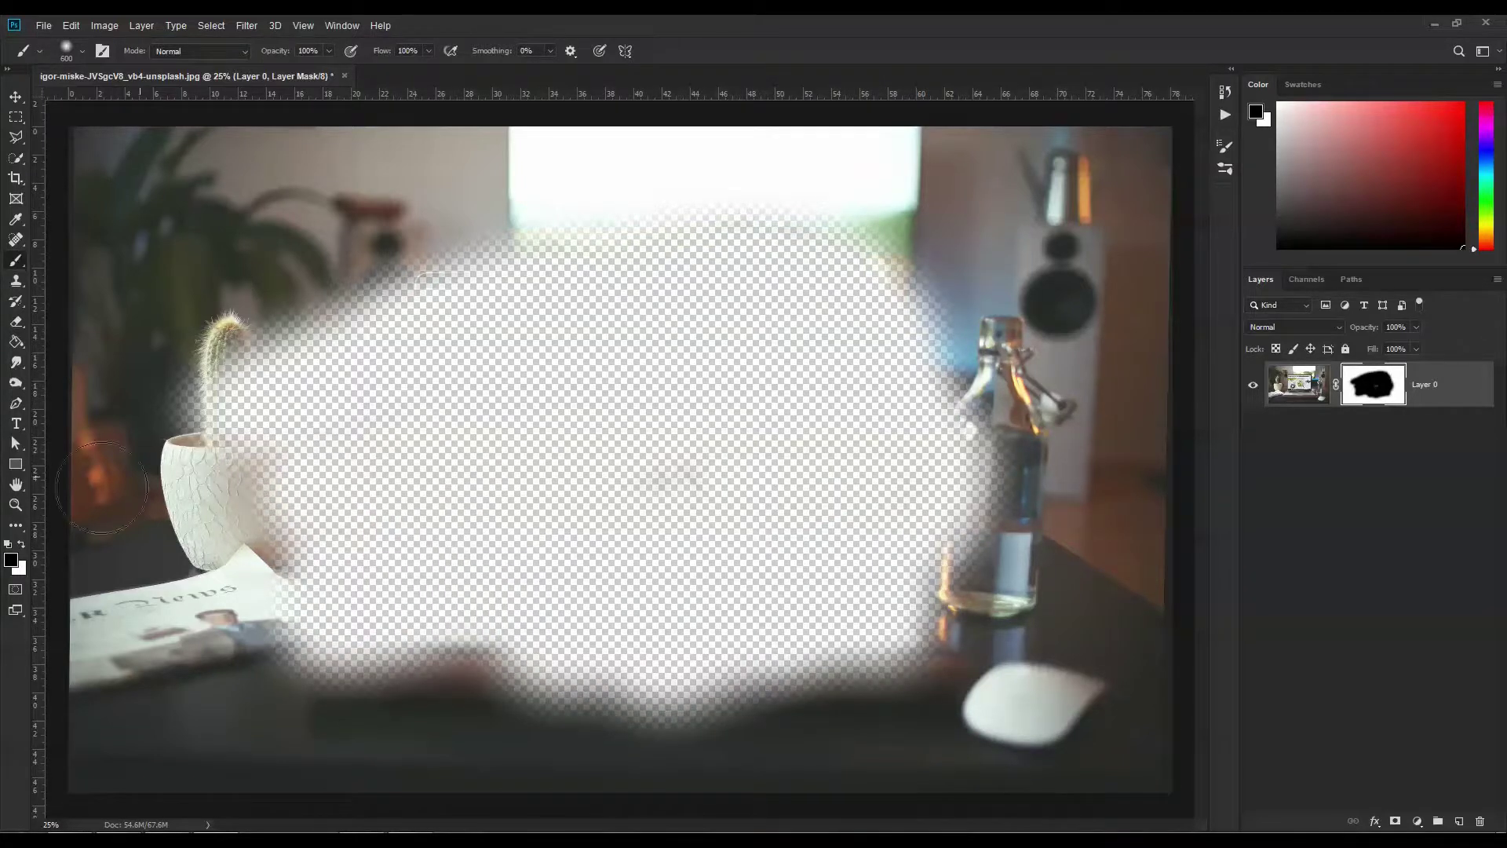
Step: Switch the foreground colour to white and paint on the mask to bring back parts of the hidden laptop
click(24, 547)
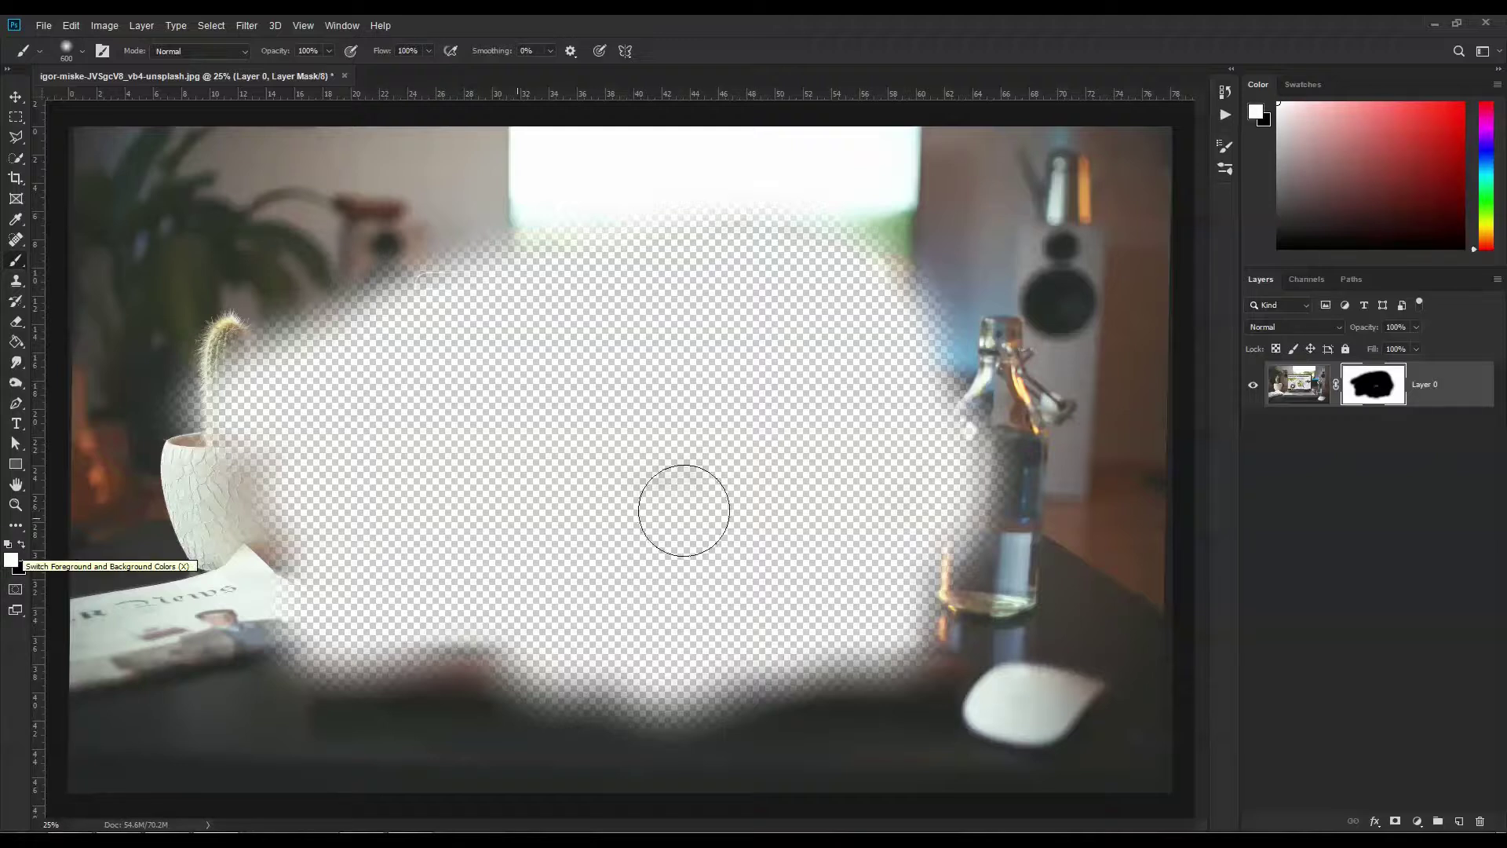
key(x)
key(x)
key(x)
key(x)
mouse_move(337, 377)
mouse_down()
mouse_move(370, 415)
mouse_move(559, 359)
mouse_move(375, 469)
mouse_move(703, 366)
mouse_move(519, 501)
mouse_move(787, 371)
mouse_move(602, 546)
mouse_move(759, 487)
mouse_move(908, 455)
mouse_move(675, 607)
mouse_move(994, 479)
mouse_move(892, 576)
mouse_move(880, 622)
mouse_move(1078, 540)
mouse_move(913, 604)
mouse_move(637, 453)
mouse_move(472, 300)
mouse_move(253, 351)
mouse_move(301, 304)
mouse_up()
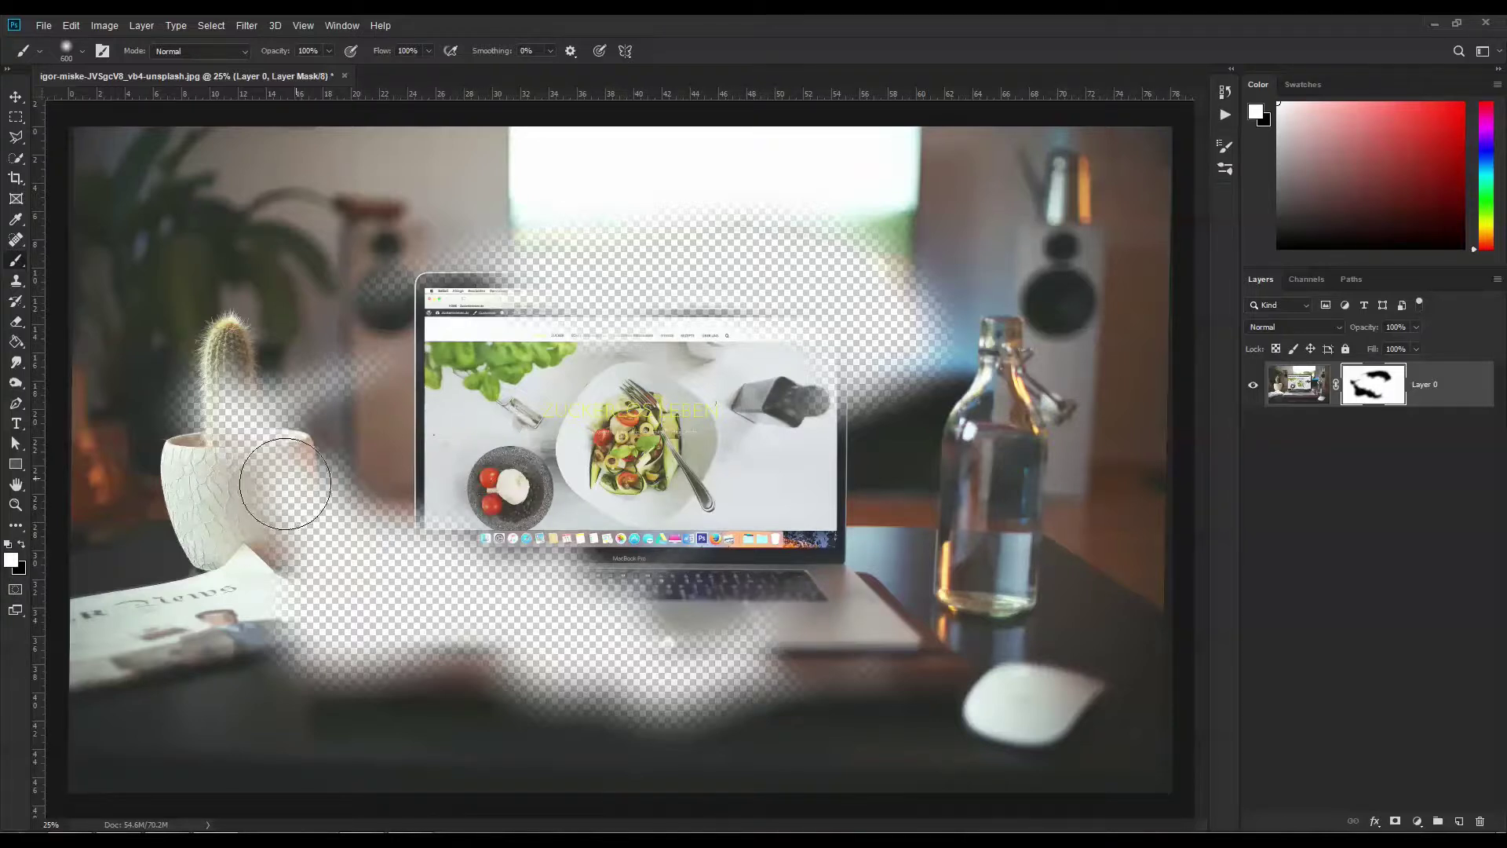
Step: Set the foreground colour to black and undo all brush strokes on Layer 0's mask
click(22, 545)
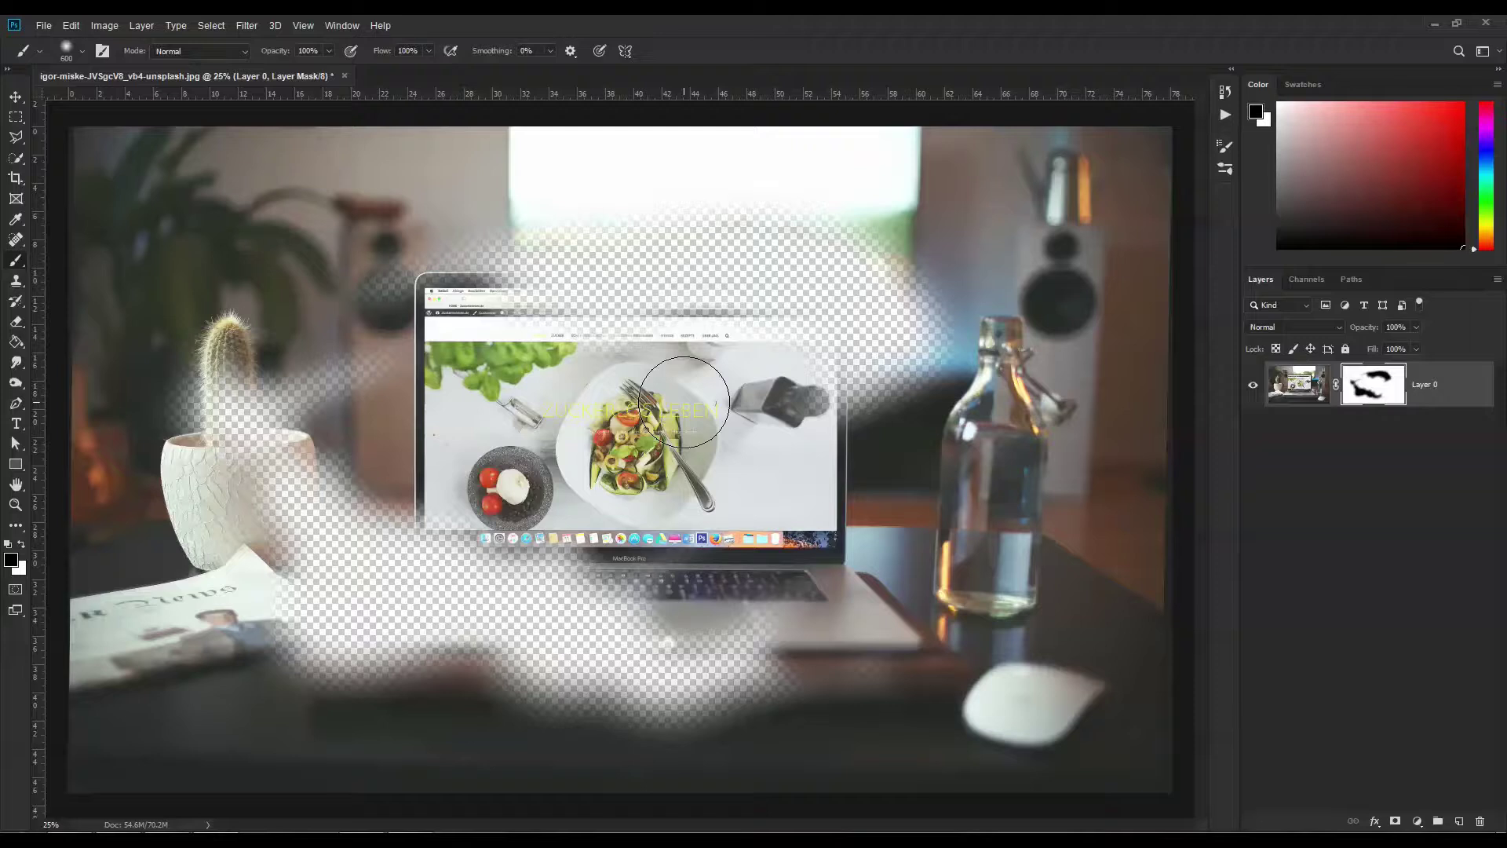
key(ctrl+z)
key(ctrl+z)
key(ctrl+z)
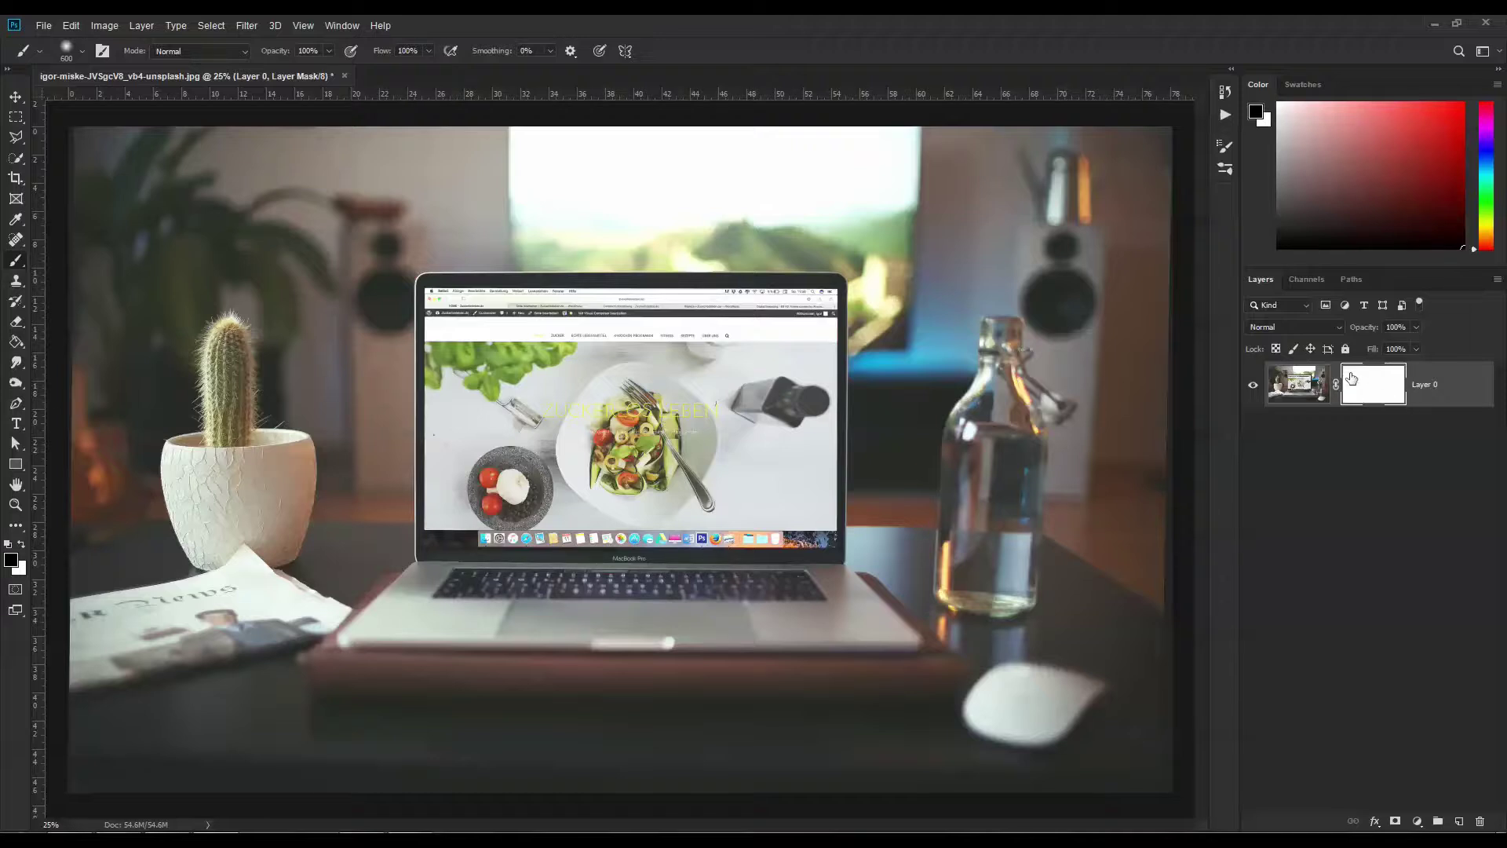
Step: Try painting red and blue strokes over the laptop on Layer 0's image instead of its mask, and undo them
click(1303, 383)
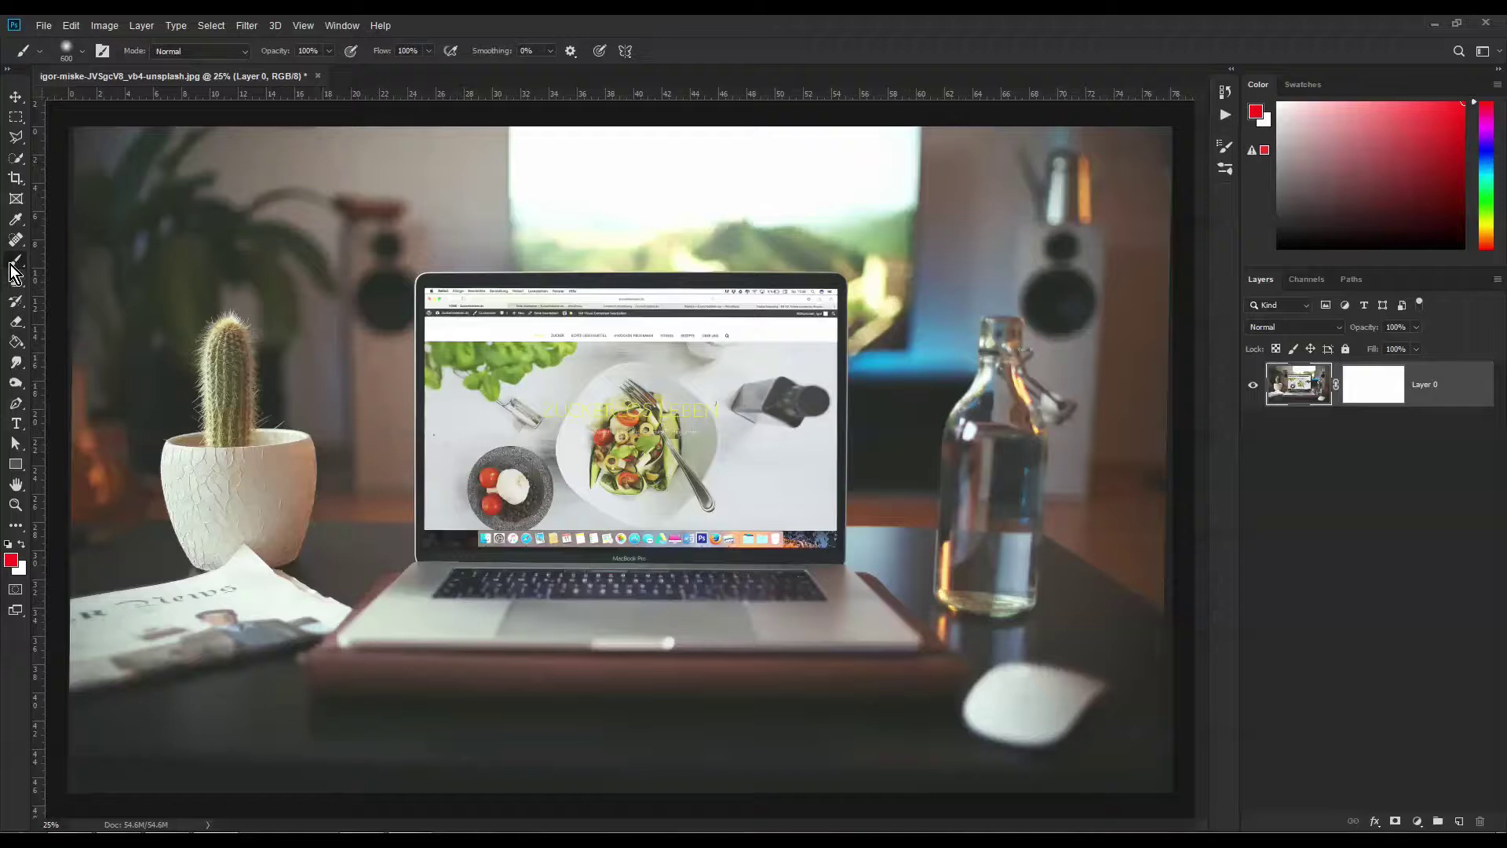
mouse_move(455, 354)
mouse_down()
mouse_move(588, 246)
mouse_move(502, 384)
mouse_move(675, 463)
mouse_move(737, 561)
mouse_move(858, 632)
mouse_move(753, 329)
mouse_move(690, 267)
mouse_up()
click(11, 559)
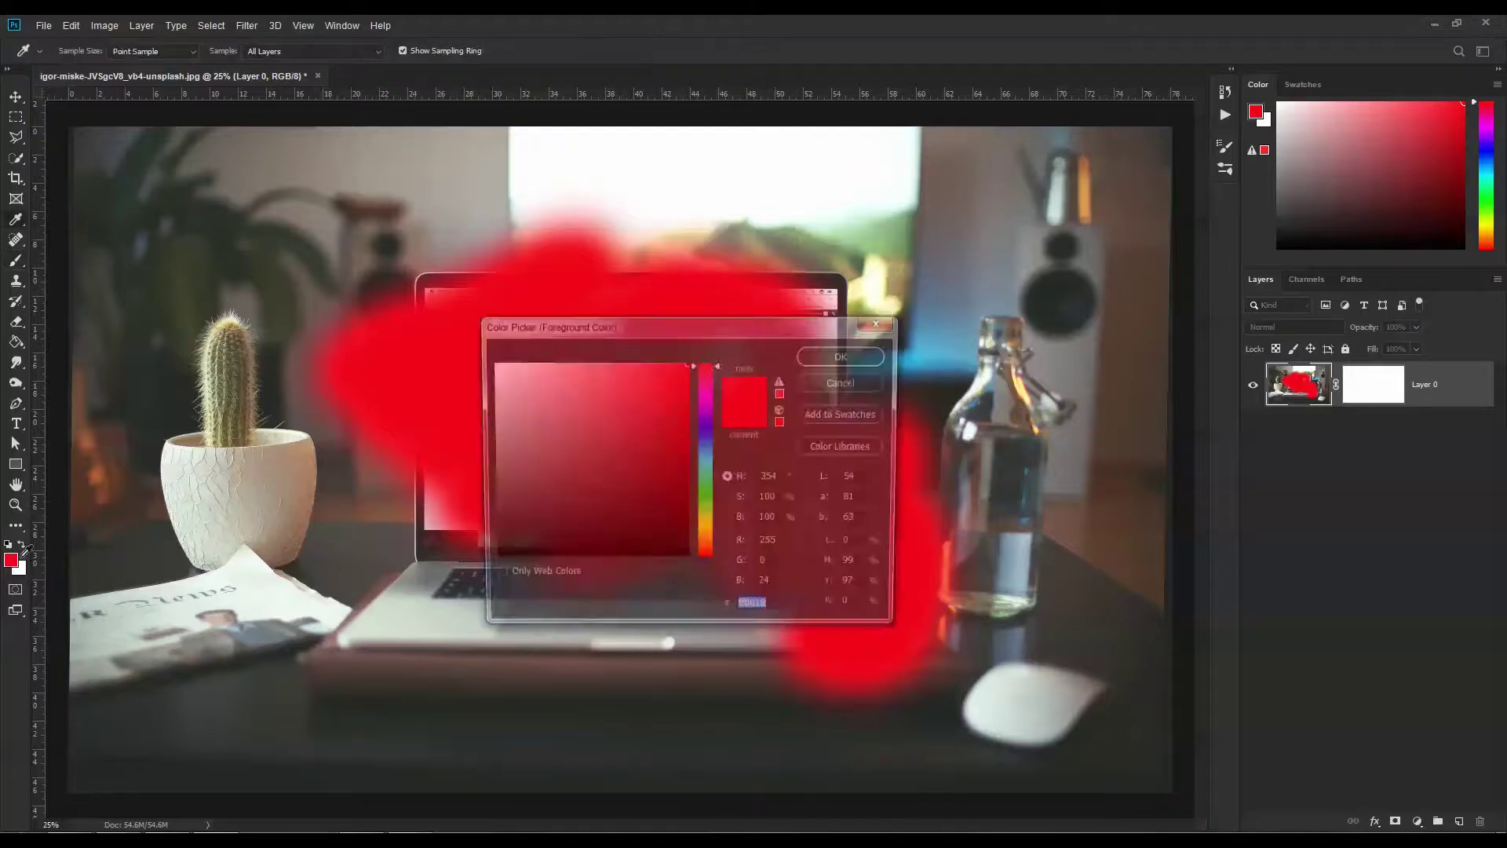
click(706, 435)
click(871, 355)
mouse_move(336, 296)
mouse_down()
mouse_move(393, 432)
mouse_move(688, 526)
mouse_up()
key(ctrl+z)
key(ctrl+z)
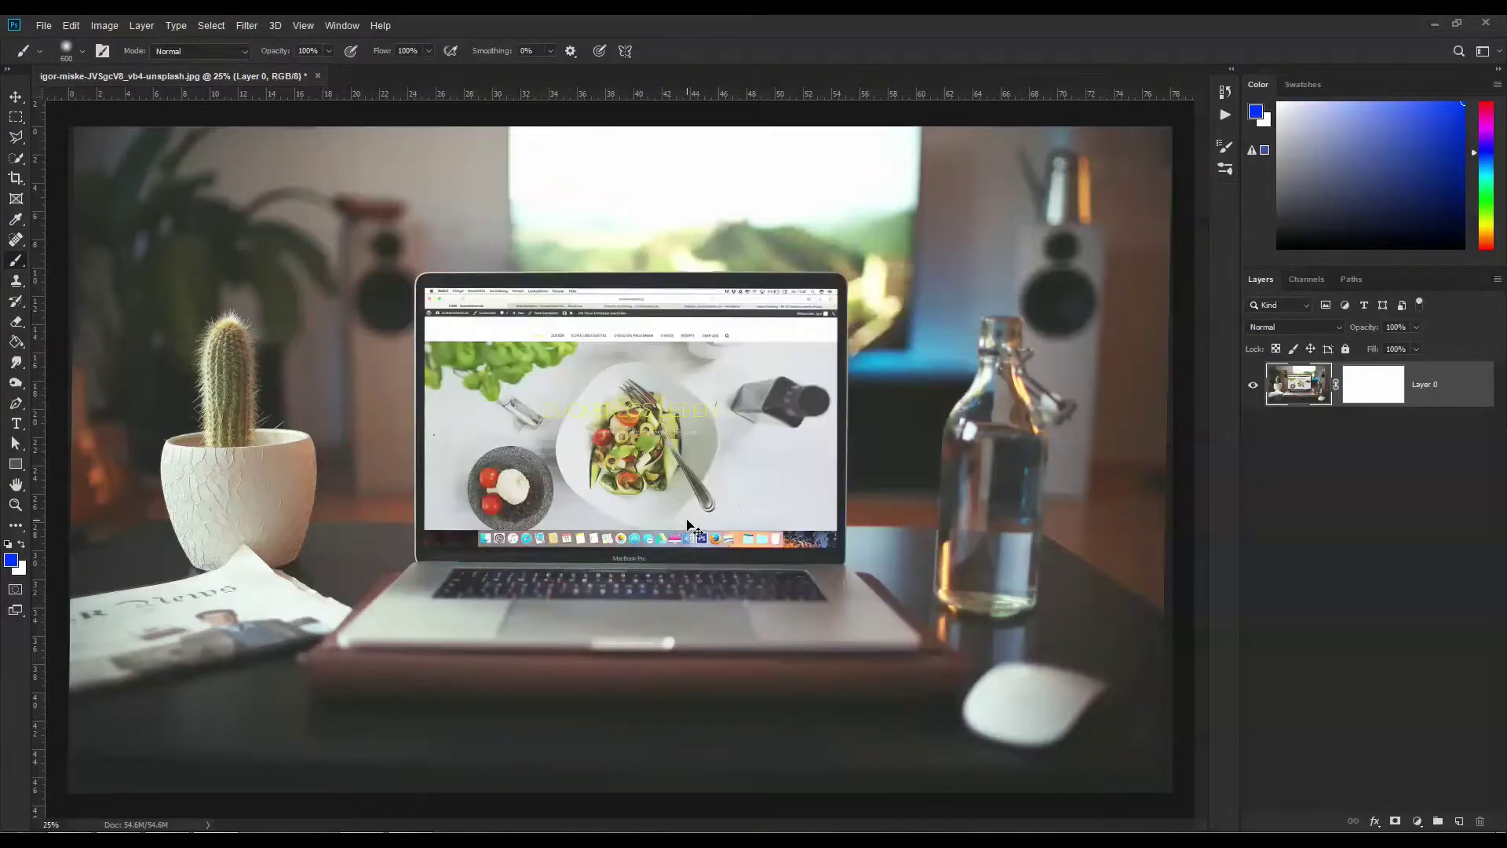
Step: Hide the laptop by painting black on Layer 0's mask, and restore it by painting white
click(1375, 396)
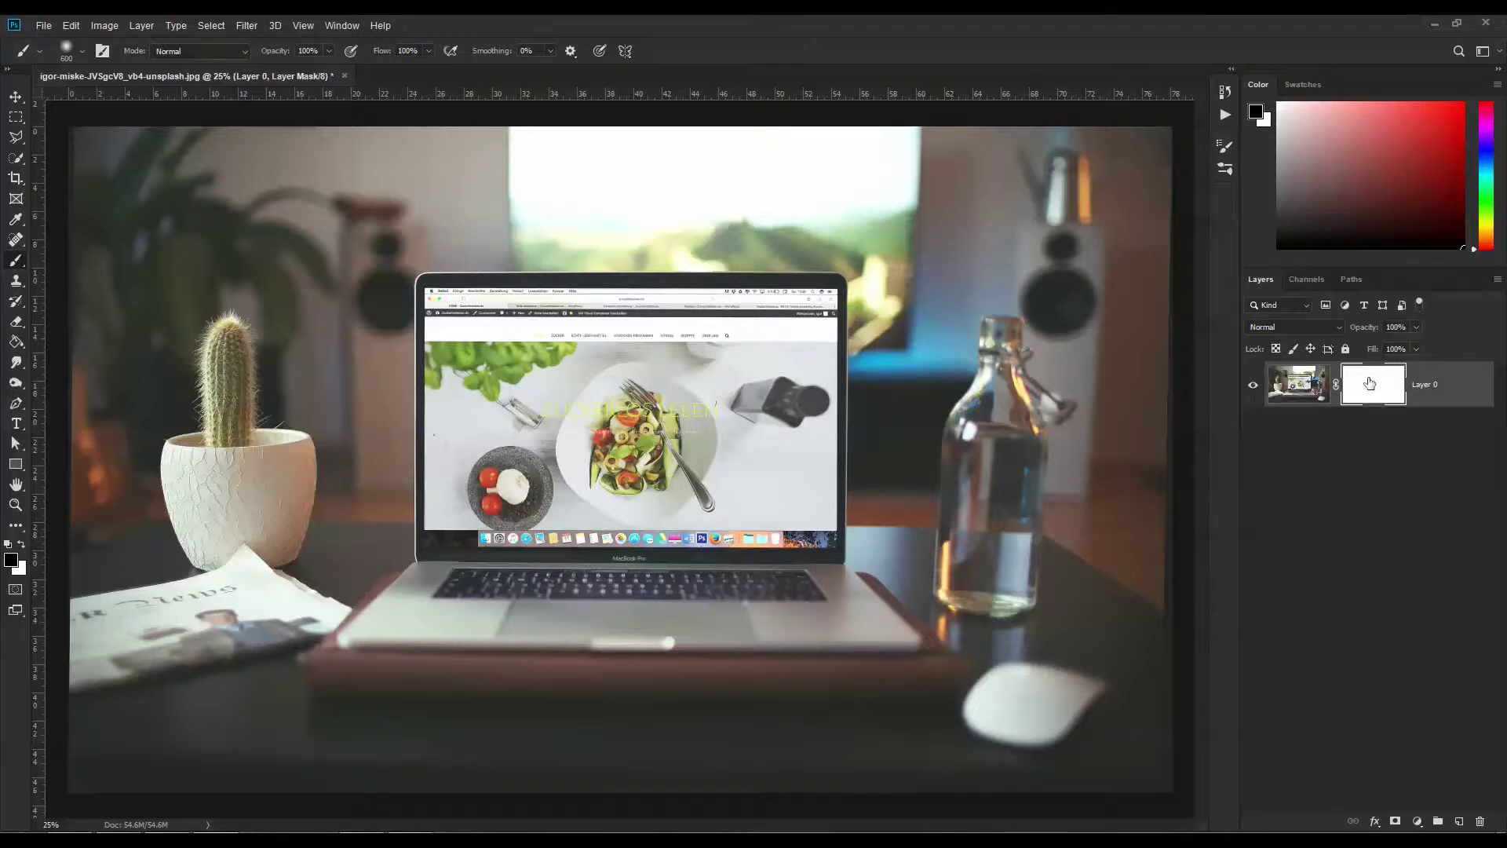
mouse_move(369, 380)
mouse_down()
mouse_move(596, 338)
mouse_move(675, 408)
mouse_up()
click(21, 543)
mouse_move(360, 340)
mouse_down()
mouse_move(626, 217)
mouse_move(219, 379)
mouse_move(329, 416)
mouse_move(503, 349)
mouse_move(558, 359)
mouse_move(438, 464)
mouse_move(660, 448)
mouse_move(649, 392)
mouse_move(646, 531)
mouse_move(745, 445)
mouse_up()
Step: Delete Layer 0's mask without applying it
drag(1372, 385, 1480, 820)
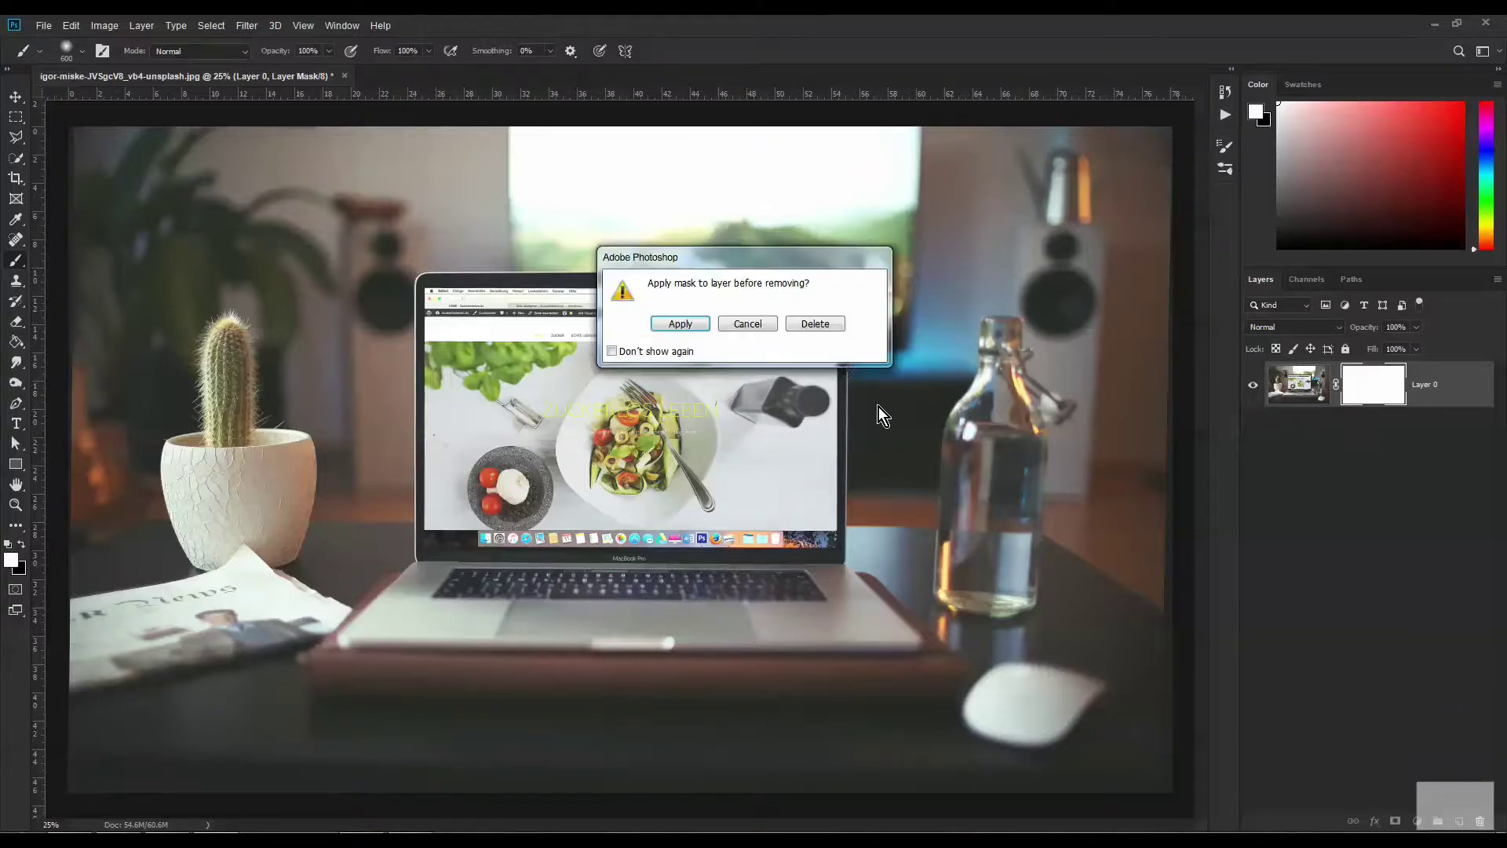
click(818, 330)
Step: Draw a circular selection around the laptop and turn it into a layer mask on Layer 0
drag(15, 116, 74, 134)
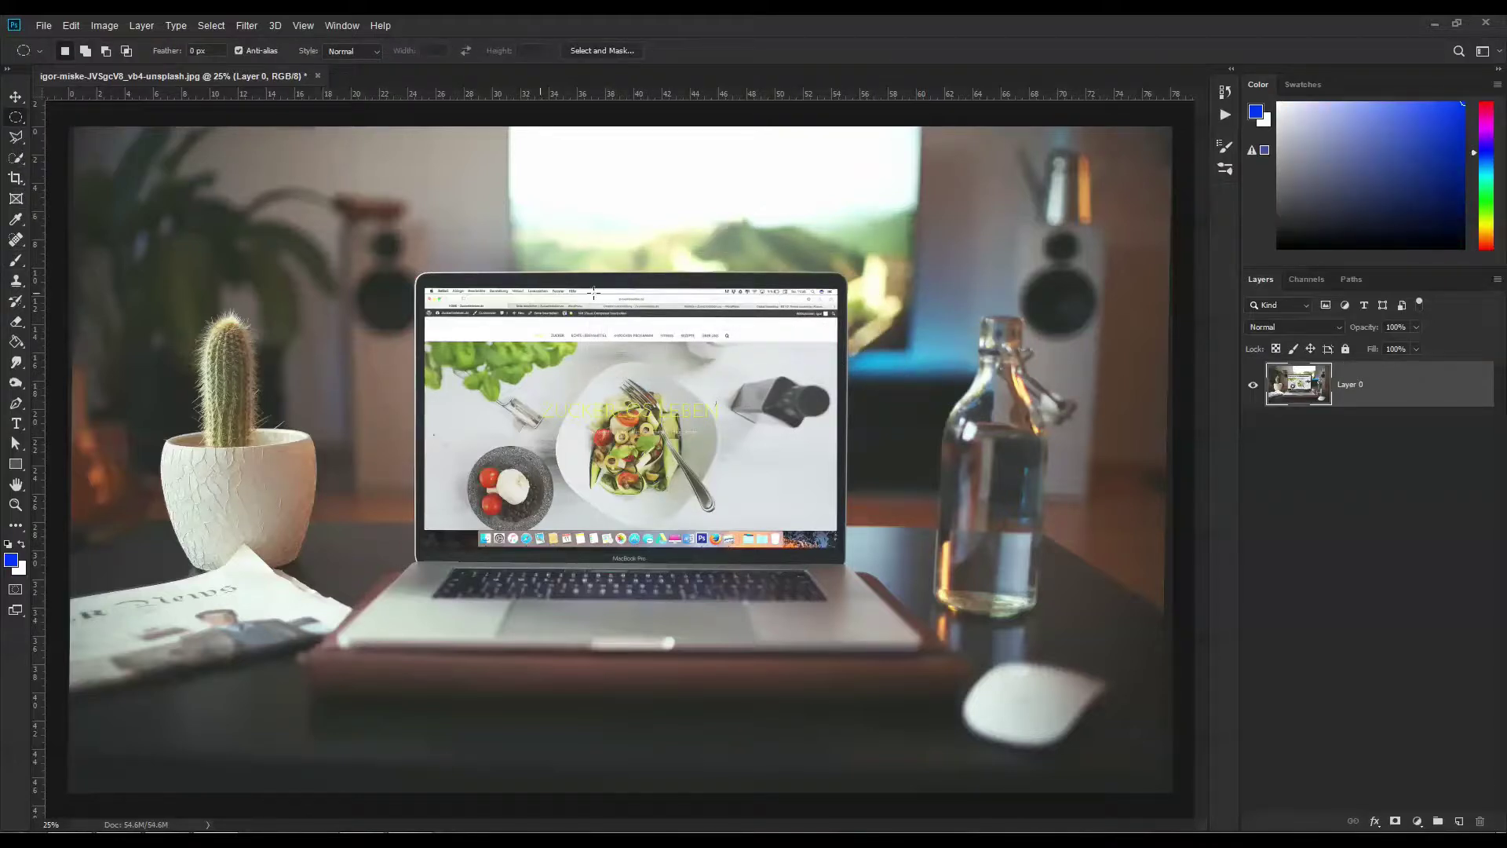
drag(389, 215, 895, 714)
drag(743, 538, 737, 530)
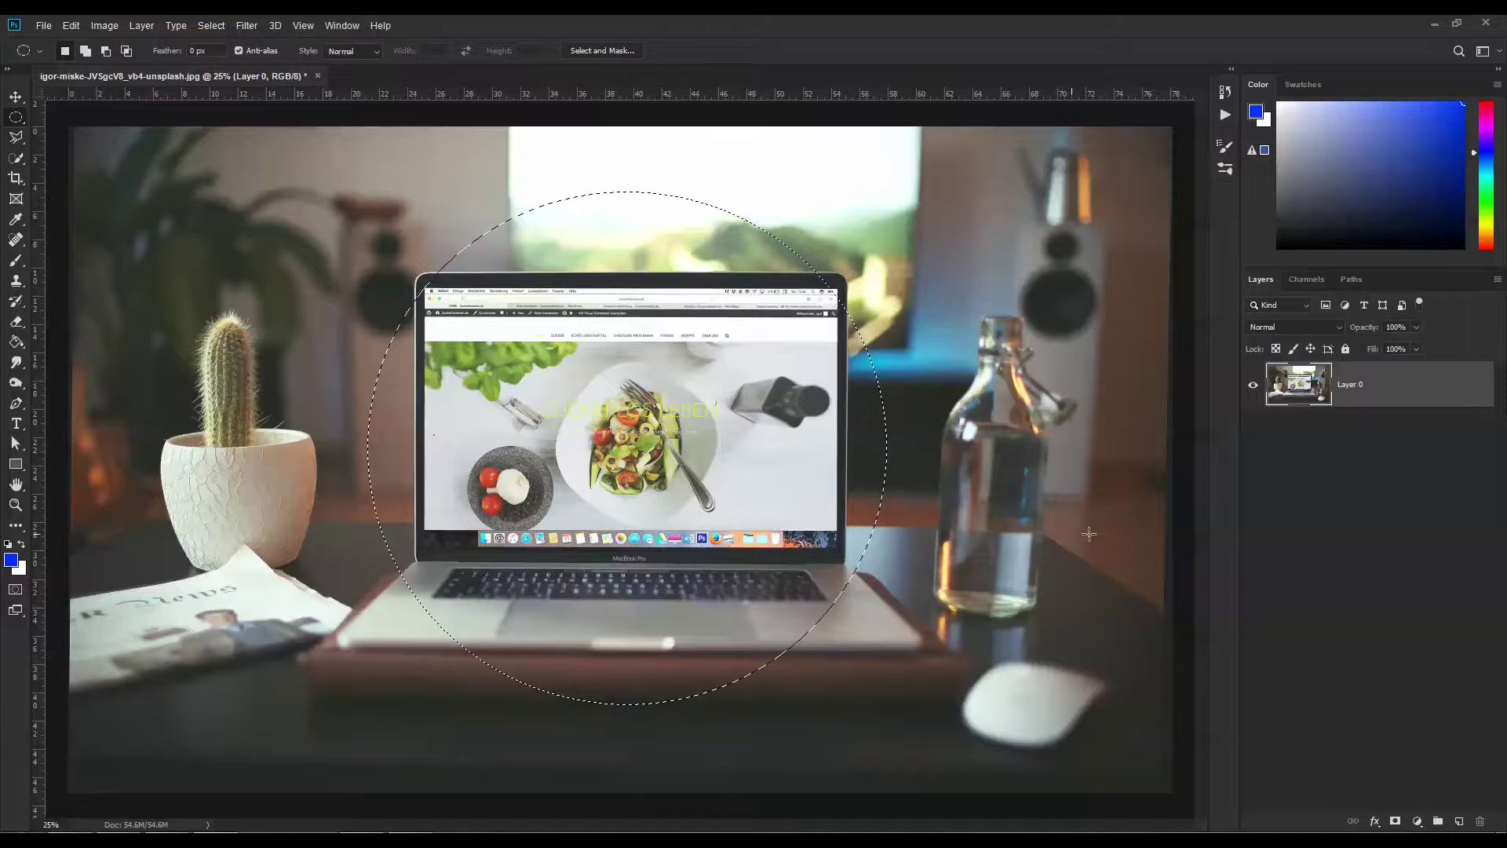
click(1396, 821)
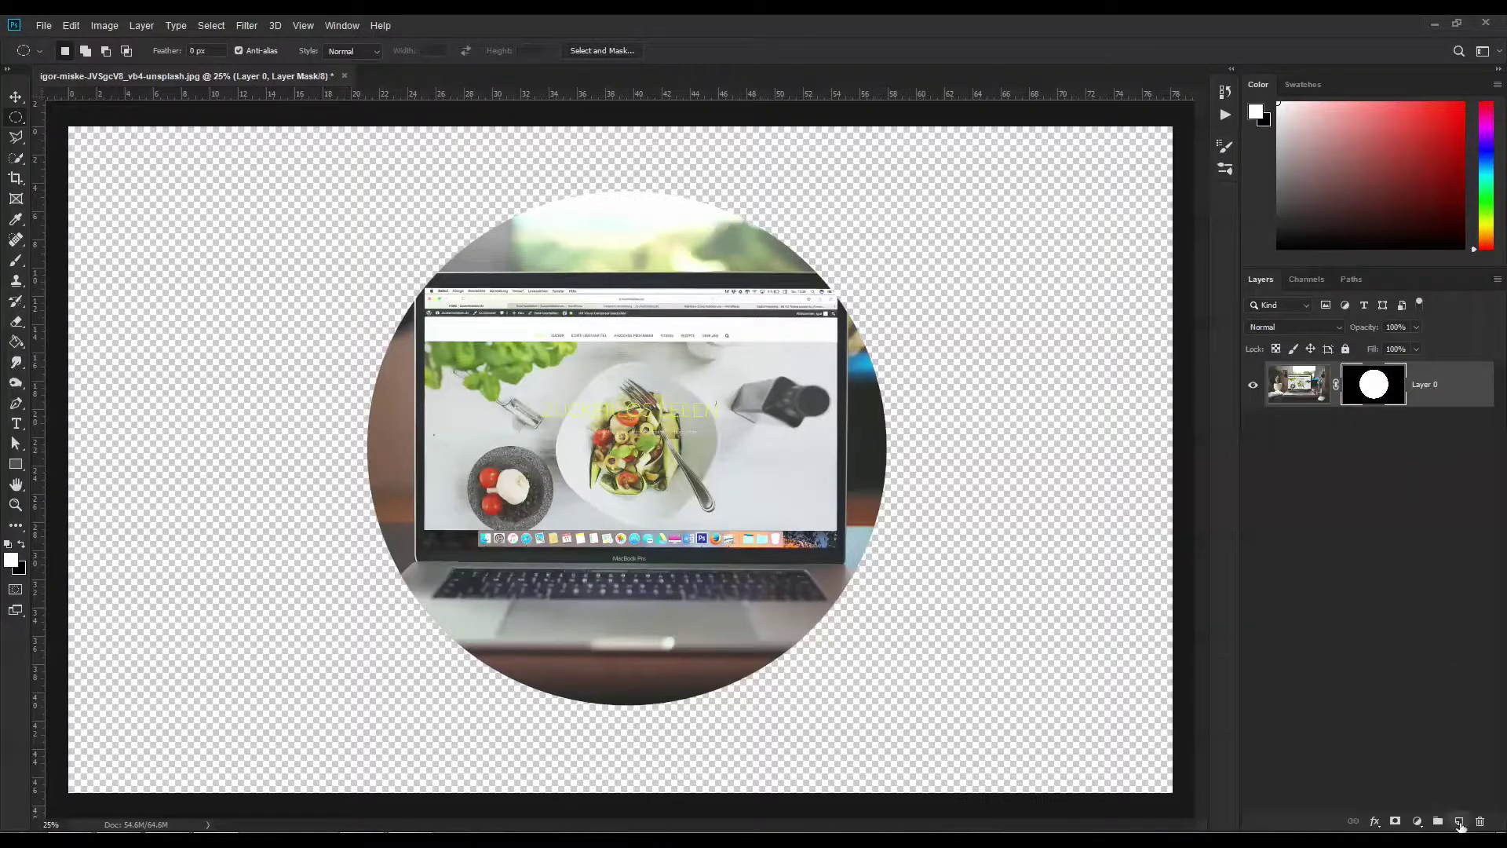
Step: Add a new layer beneath Layer 0 and fill it with pink #eb8cf1 using the Paint Bucket
click(1459, 822)
drag(1438, 381, 1428, 452)
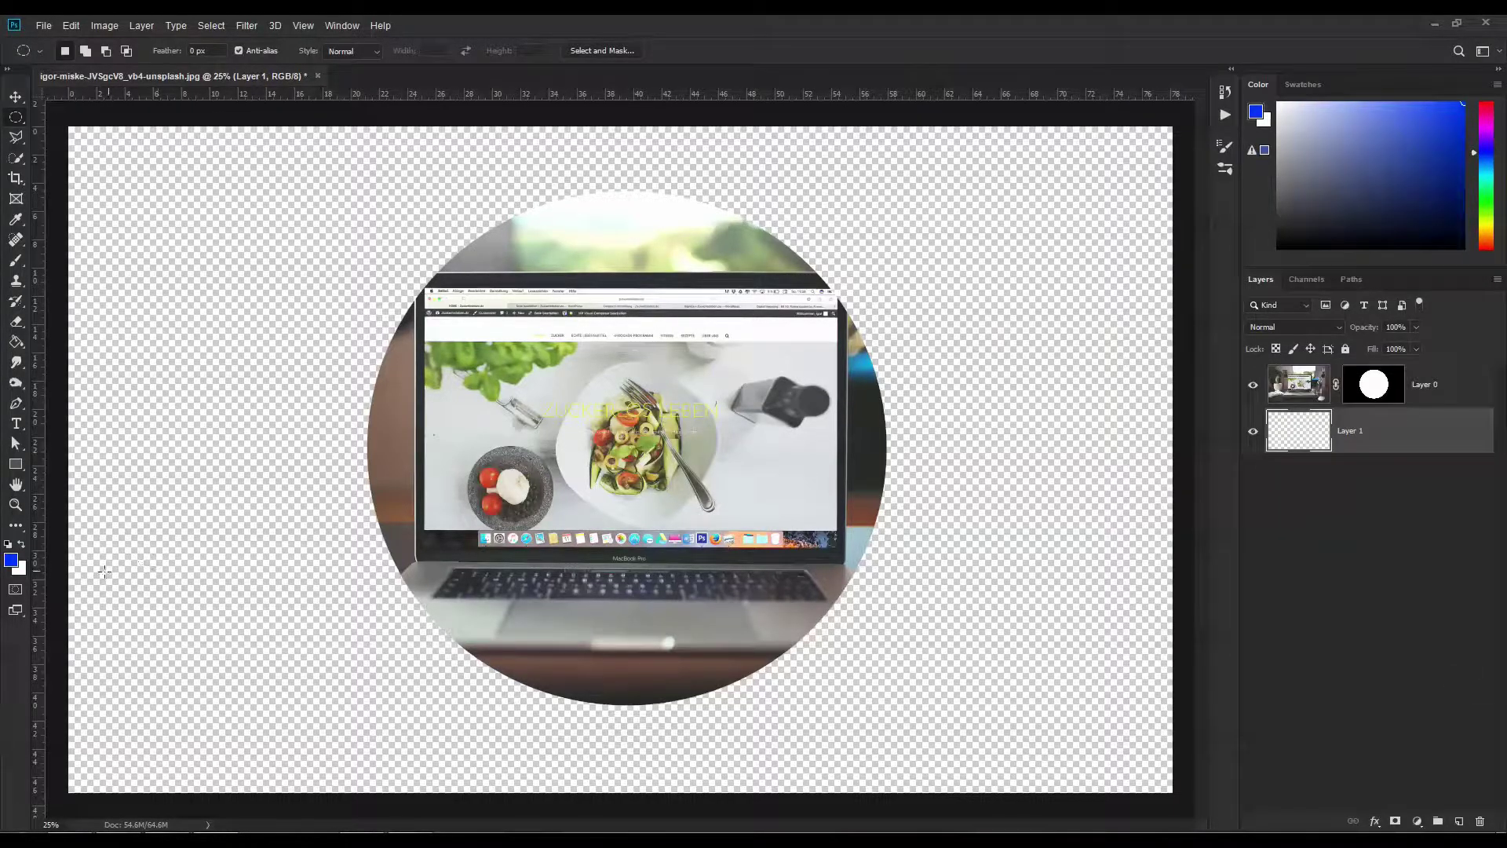
click(10, 560)
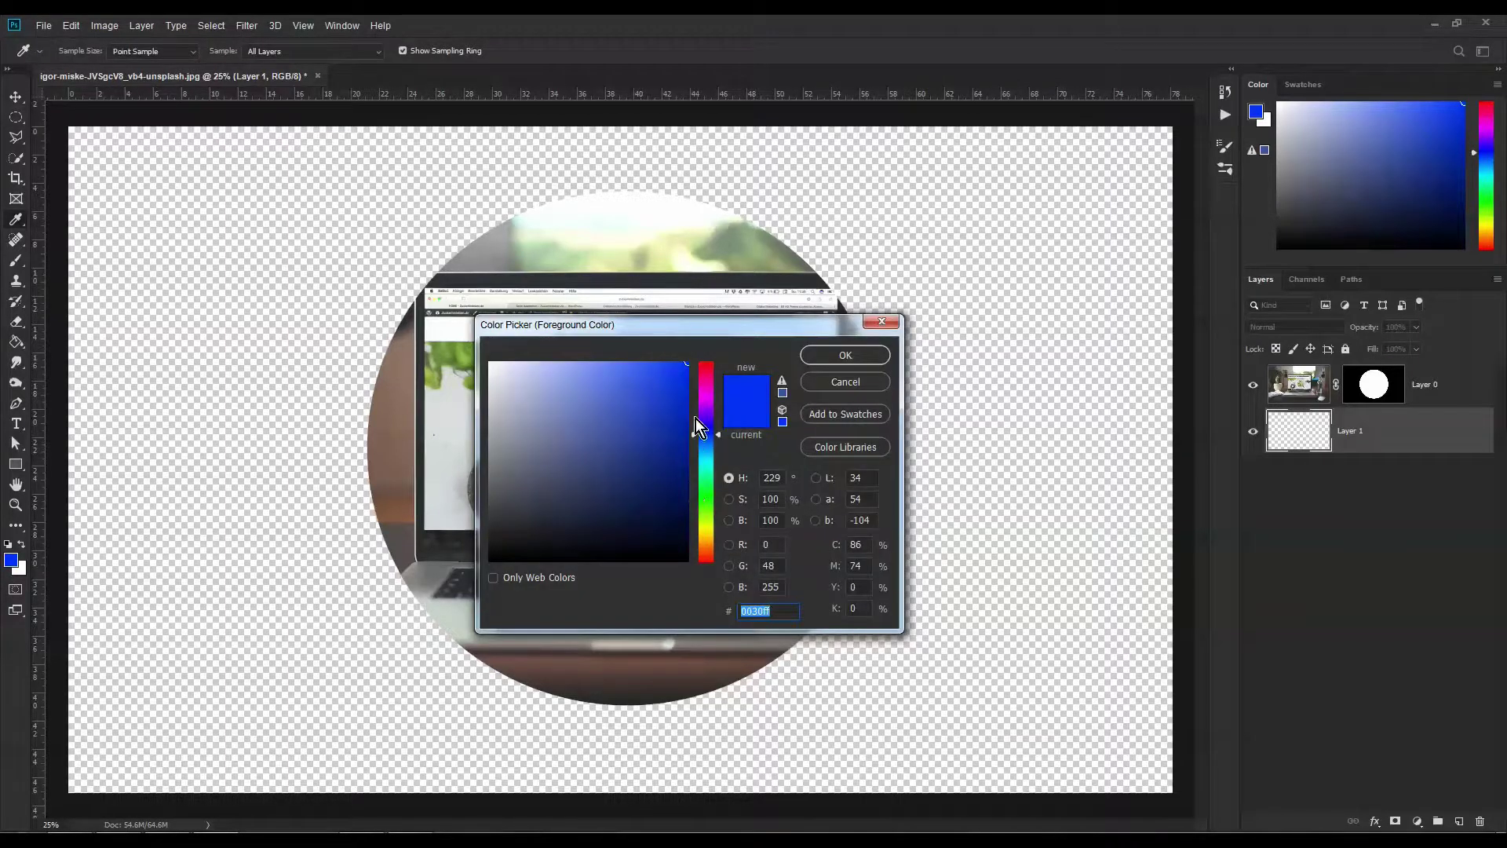
click(704, 398)
click(575, 376)
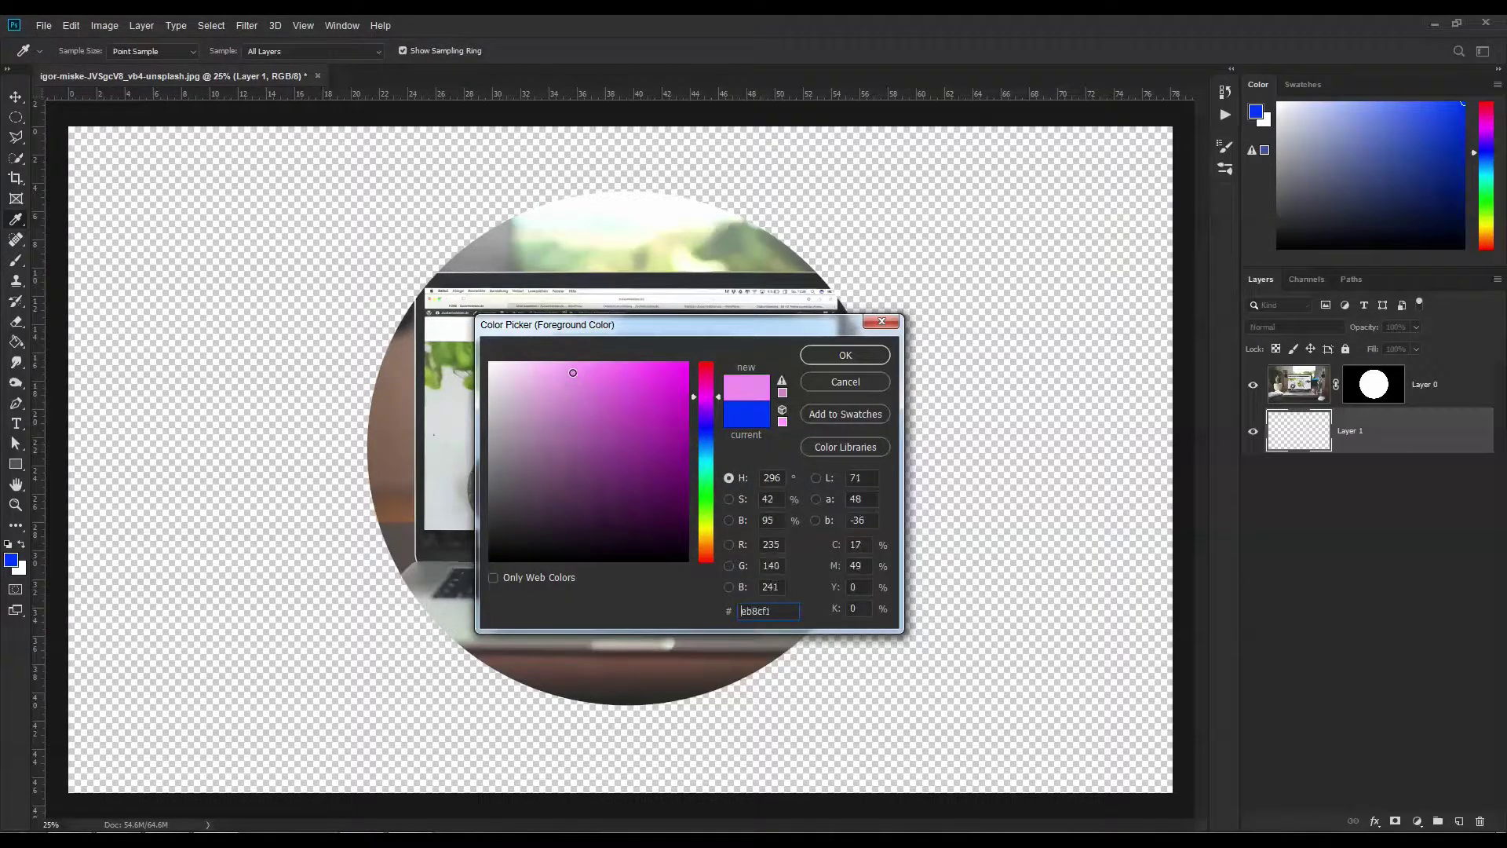
click(844, 356)
click(16, 341)
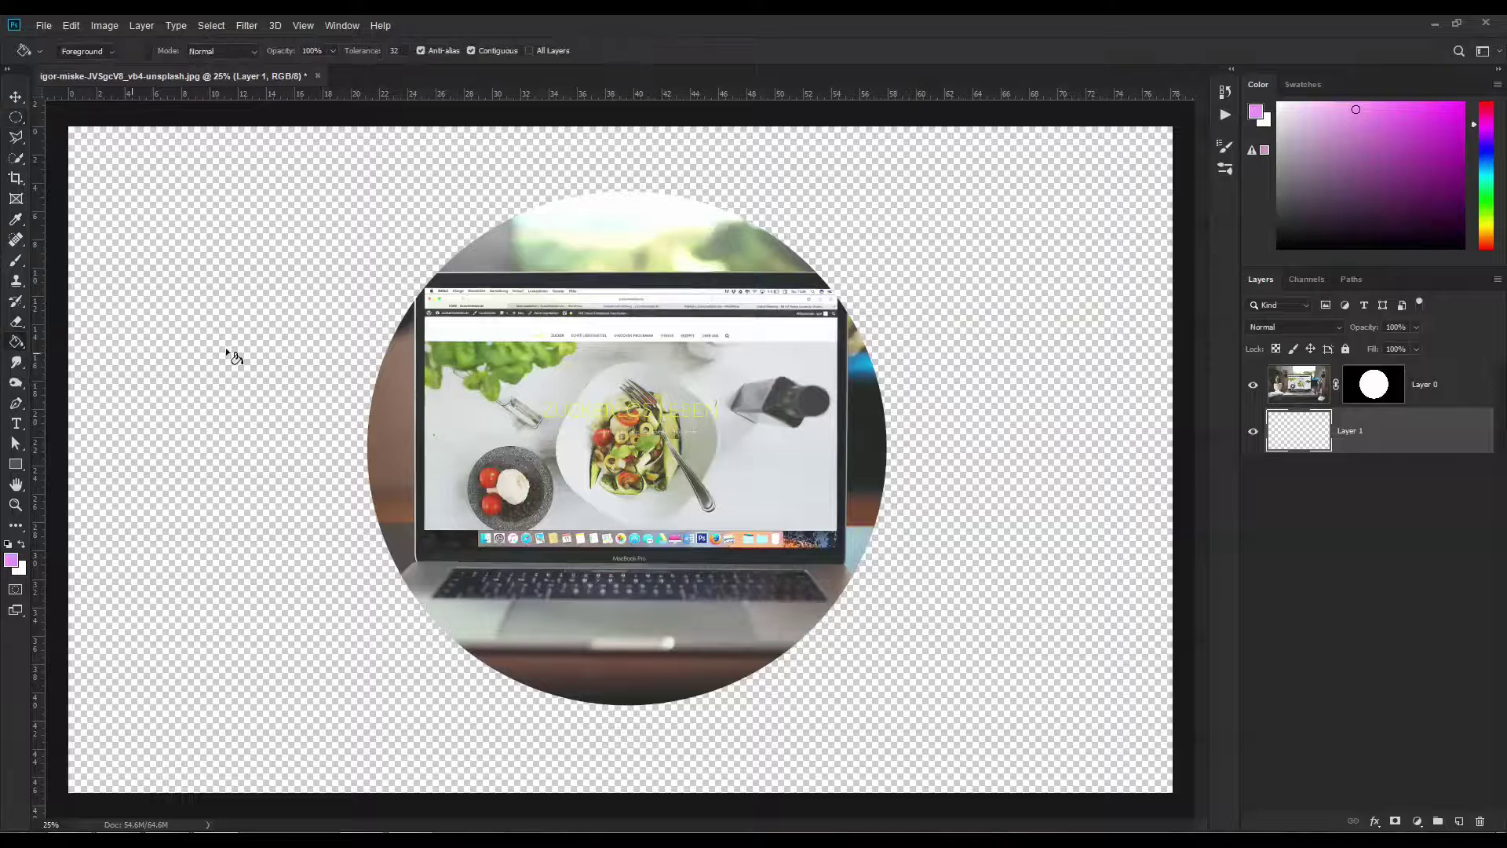
click(158, 267)
Step: Target Layer 0's image rather than its mask and move the circular masked photo slightly downward
click(15, 96)
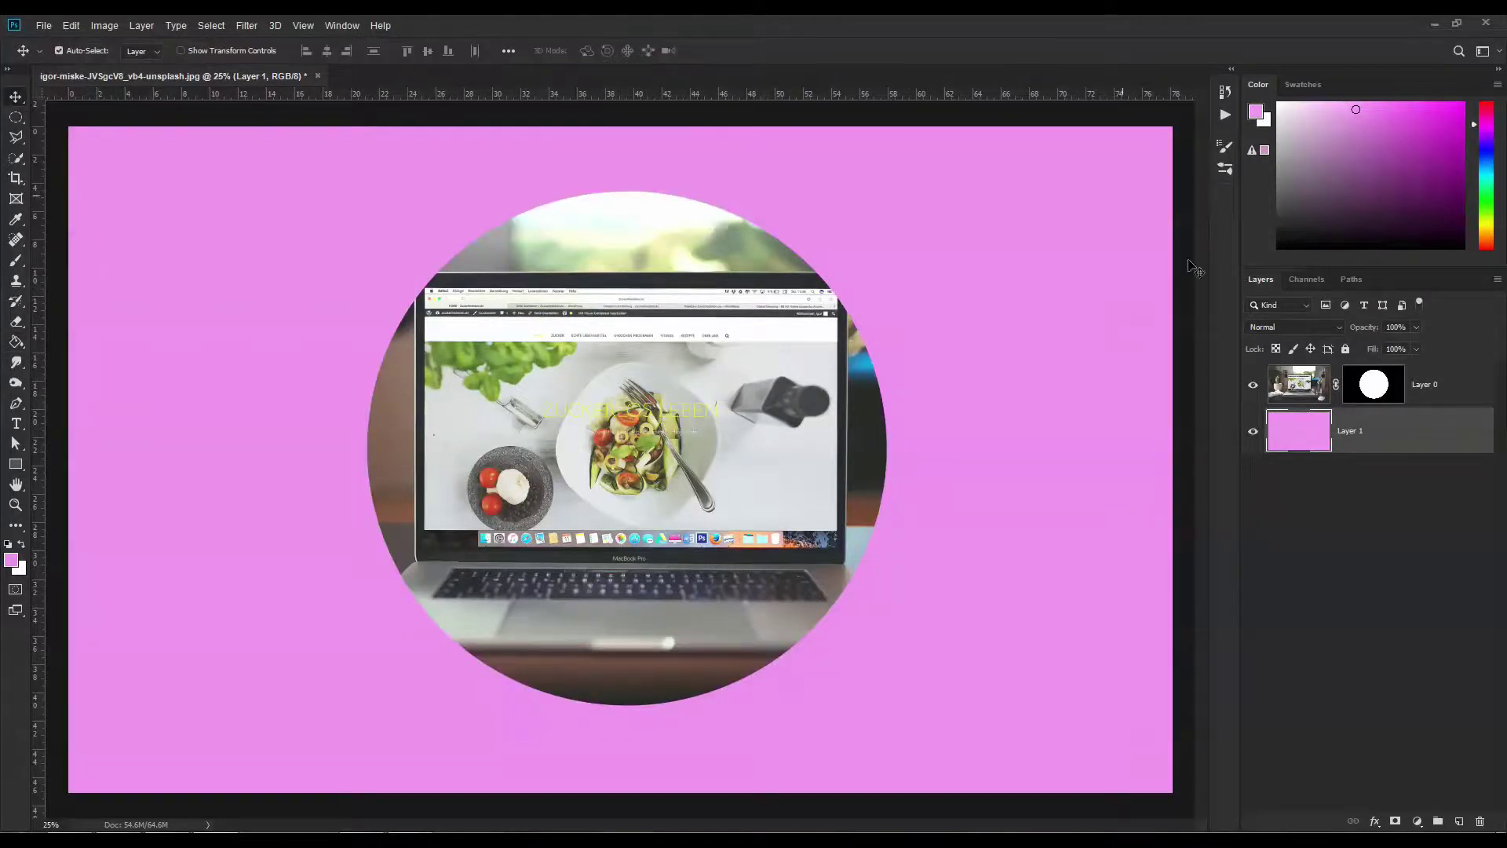
click(1371, 398)
click(1300, 384)
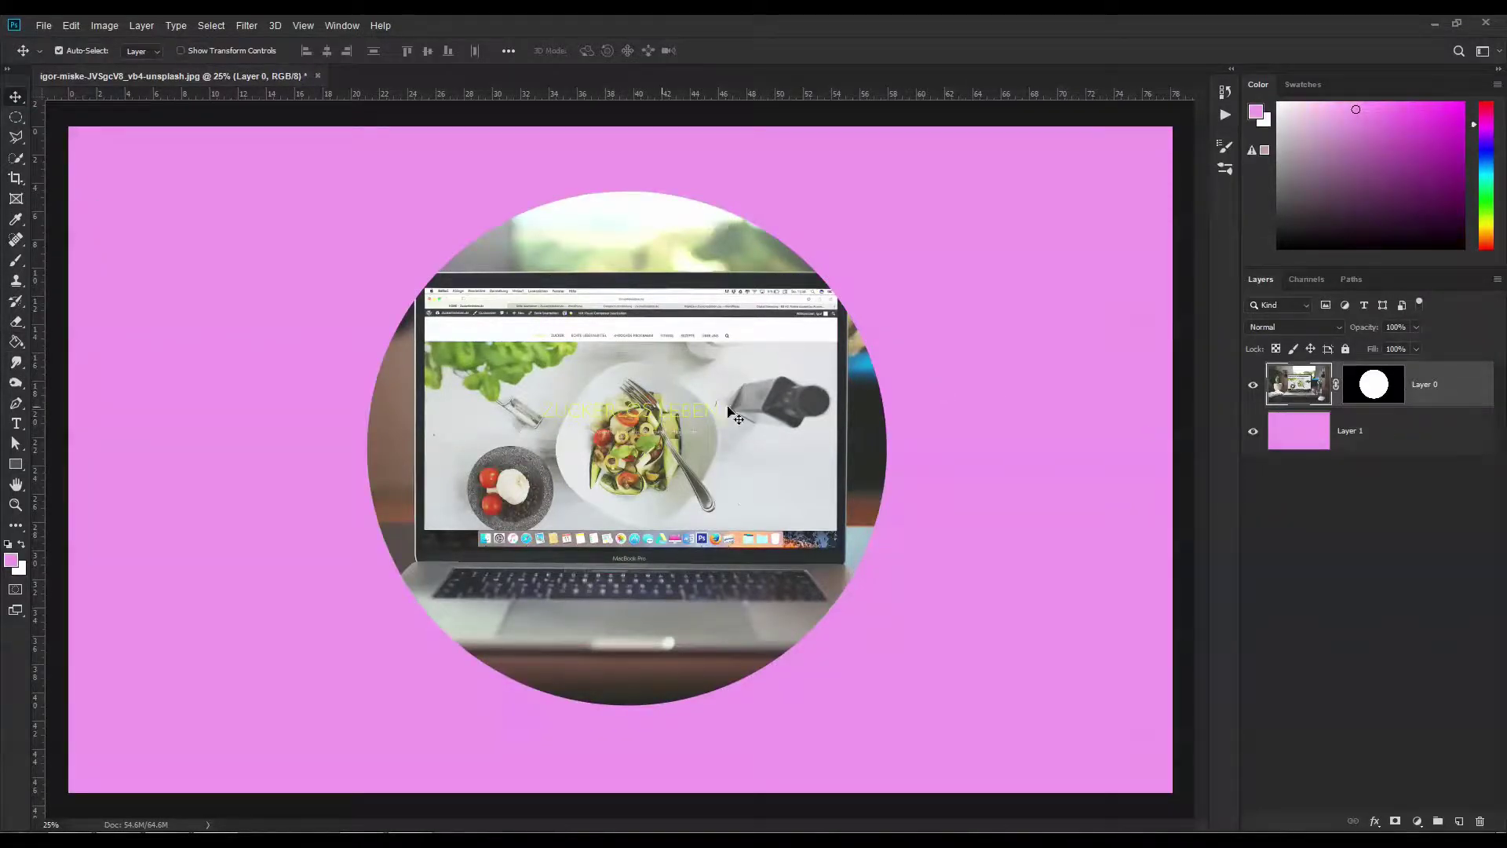
click(1380, 387)
click(1319, 384)
mouse_move(646, 358)
mouse_down()
mouse_move(652, 345)
mouse_move(647, 367)
mouse_up()
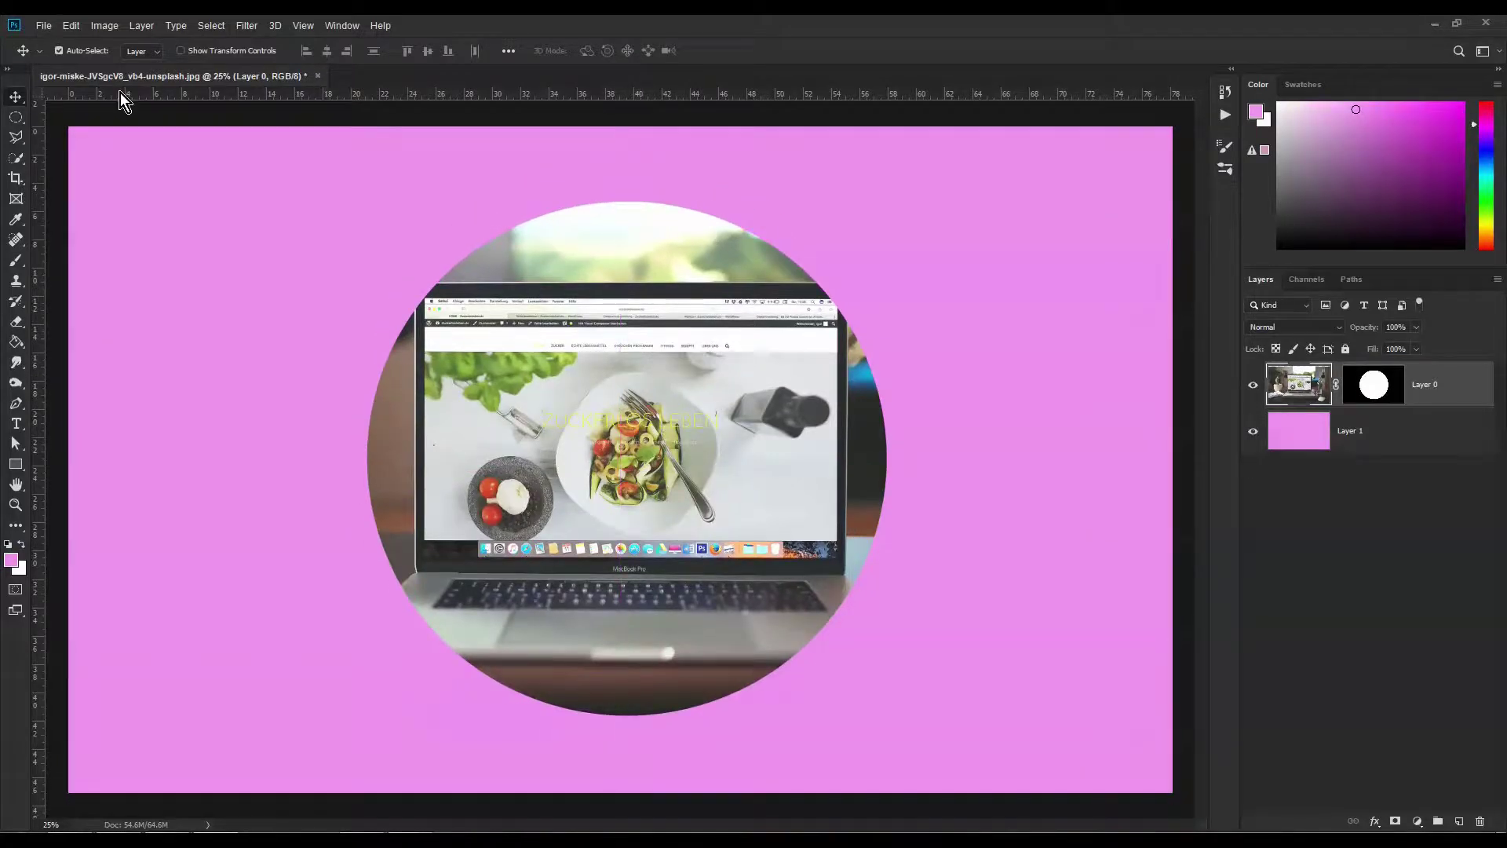
Step: Add a black Multiply drop shadow to Layer 0, 191 px in size, trying a 25% spread and reduced opacity
click(246, 26)
mouse_move(183, 24)
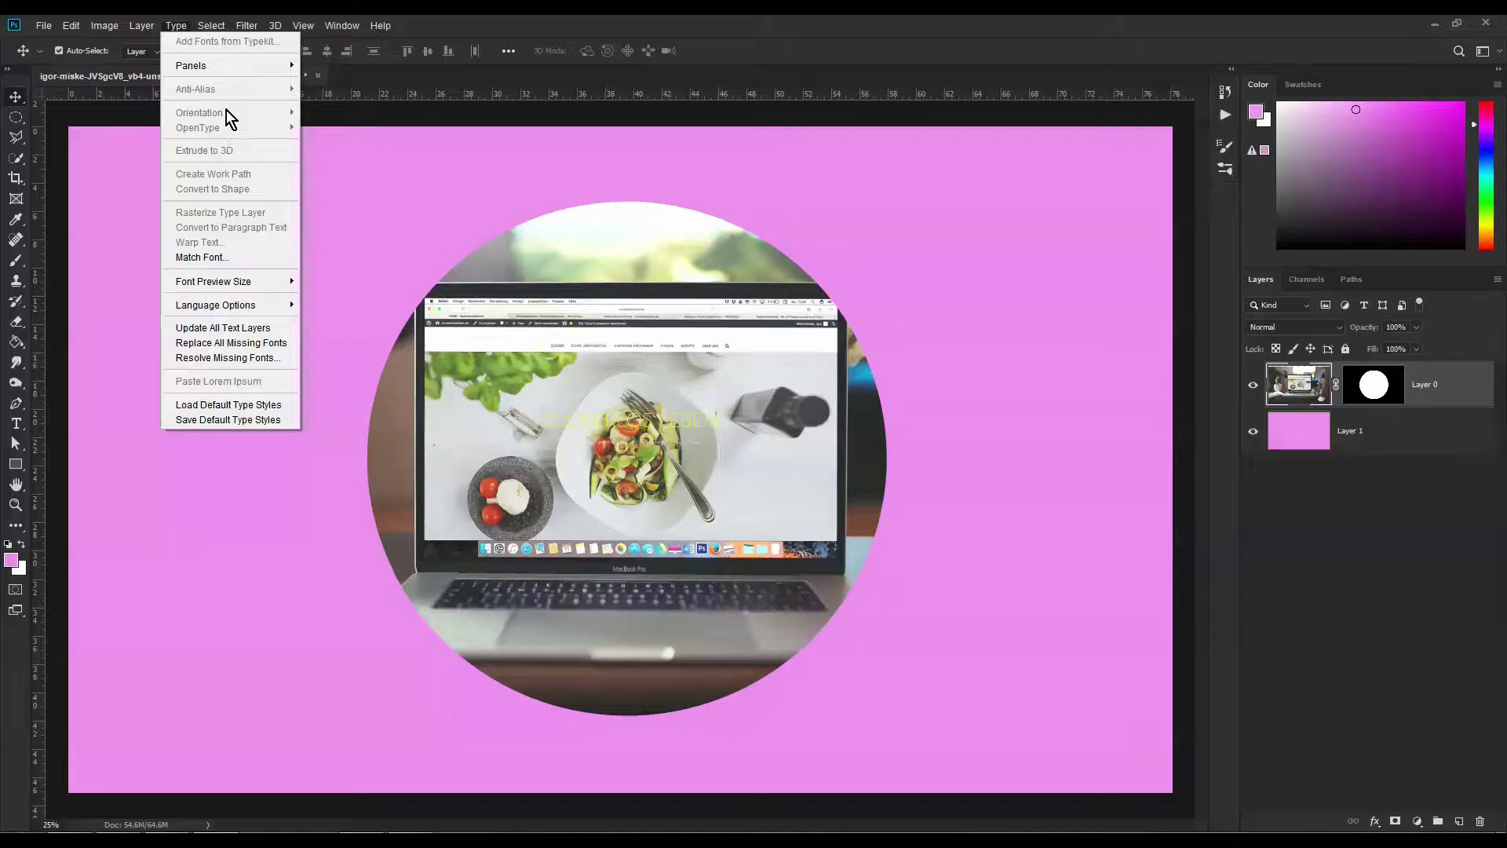
mouse_move(248, 30)
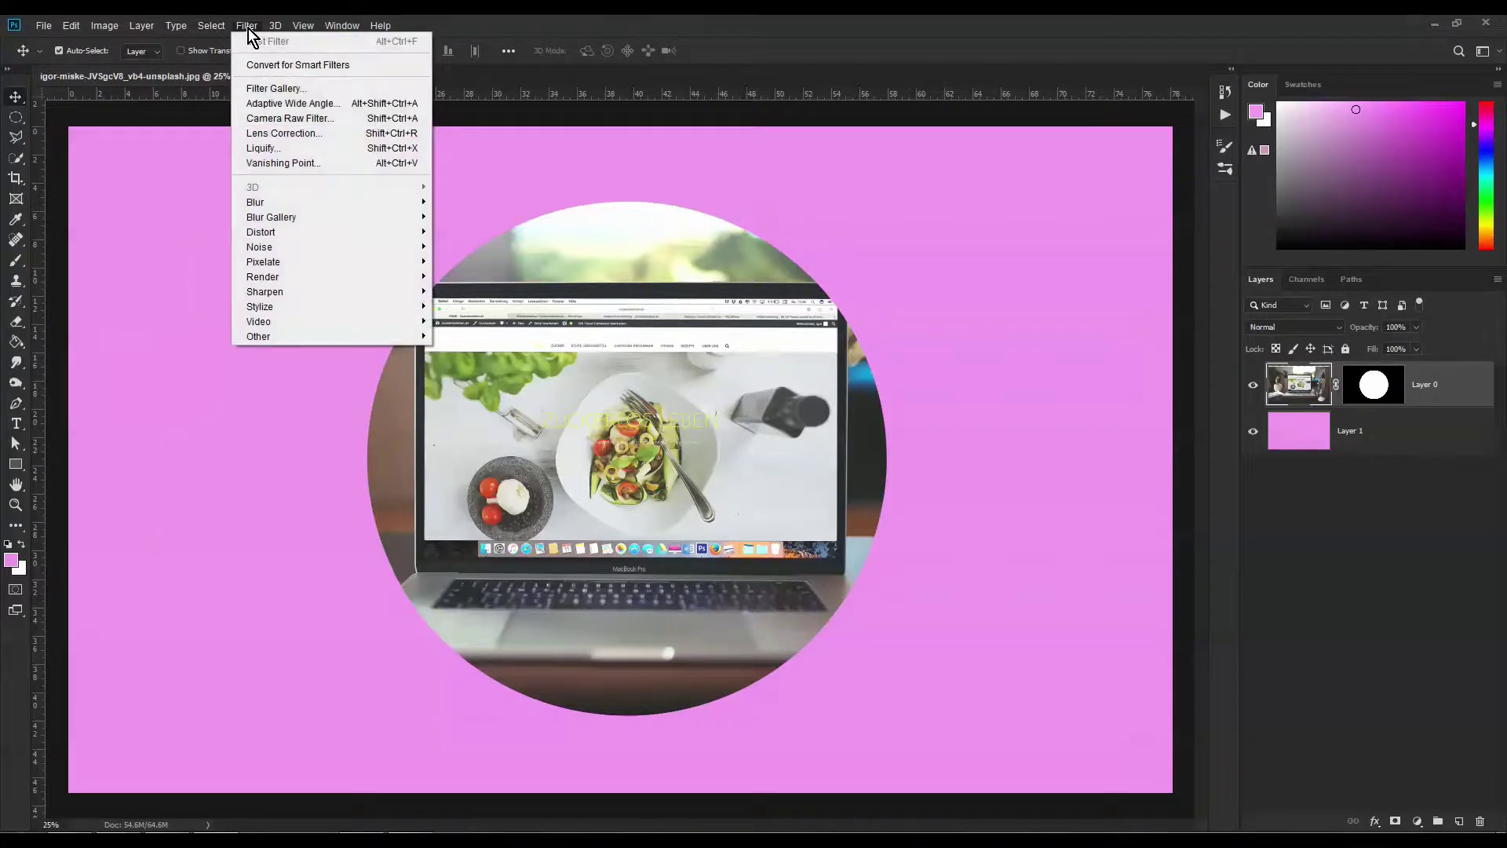
mouse_move(214, 178)
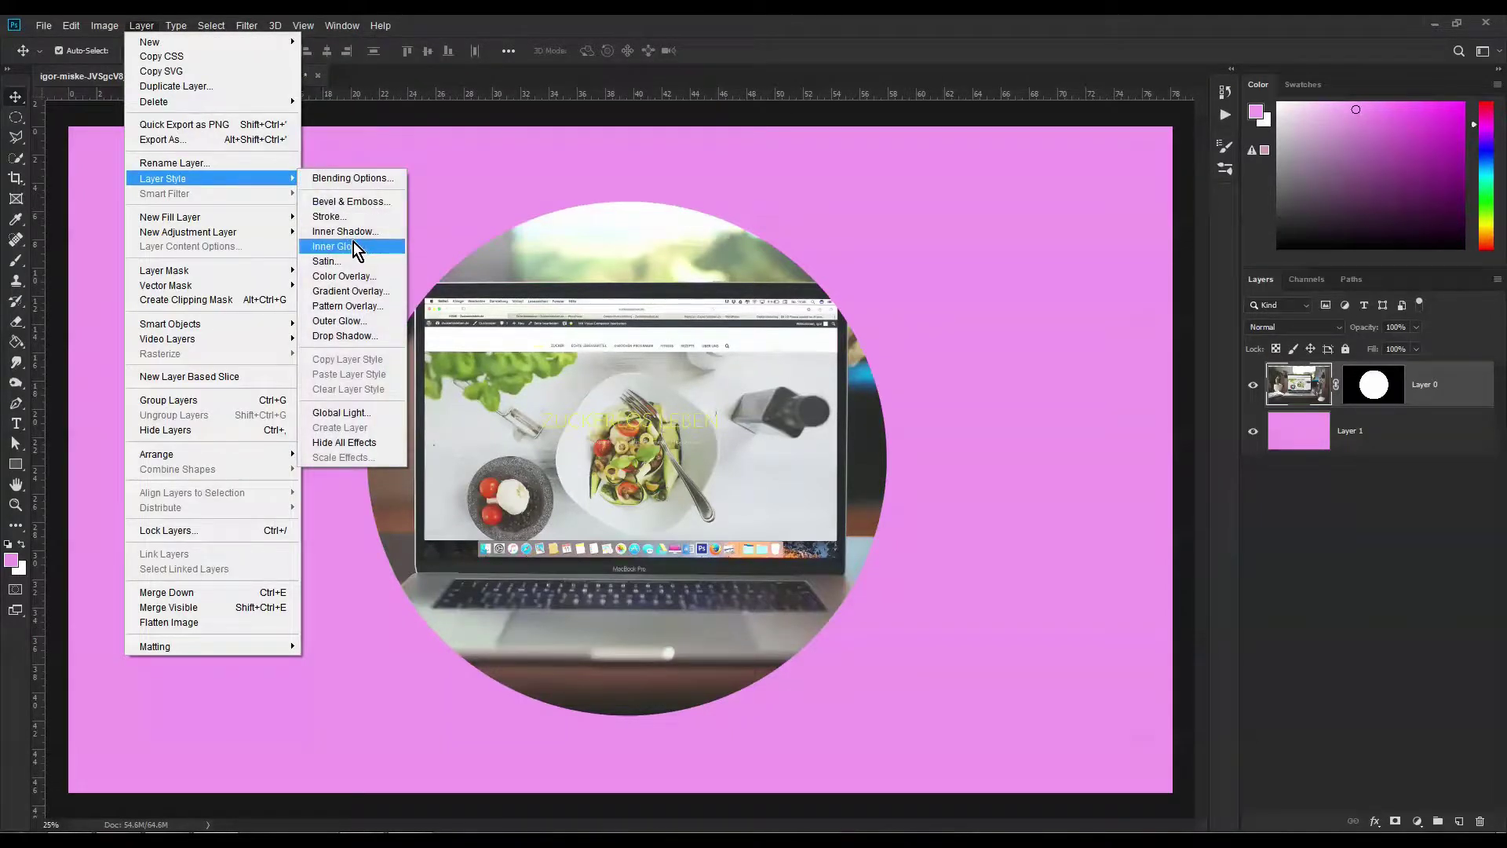
click(344, 335)
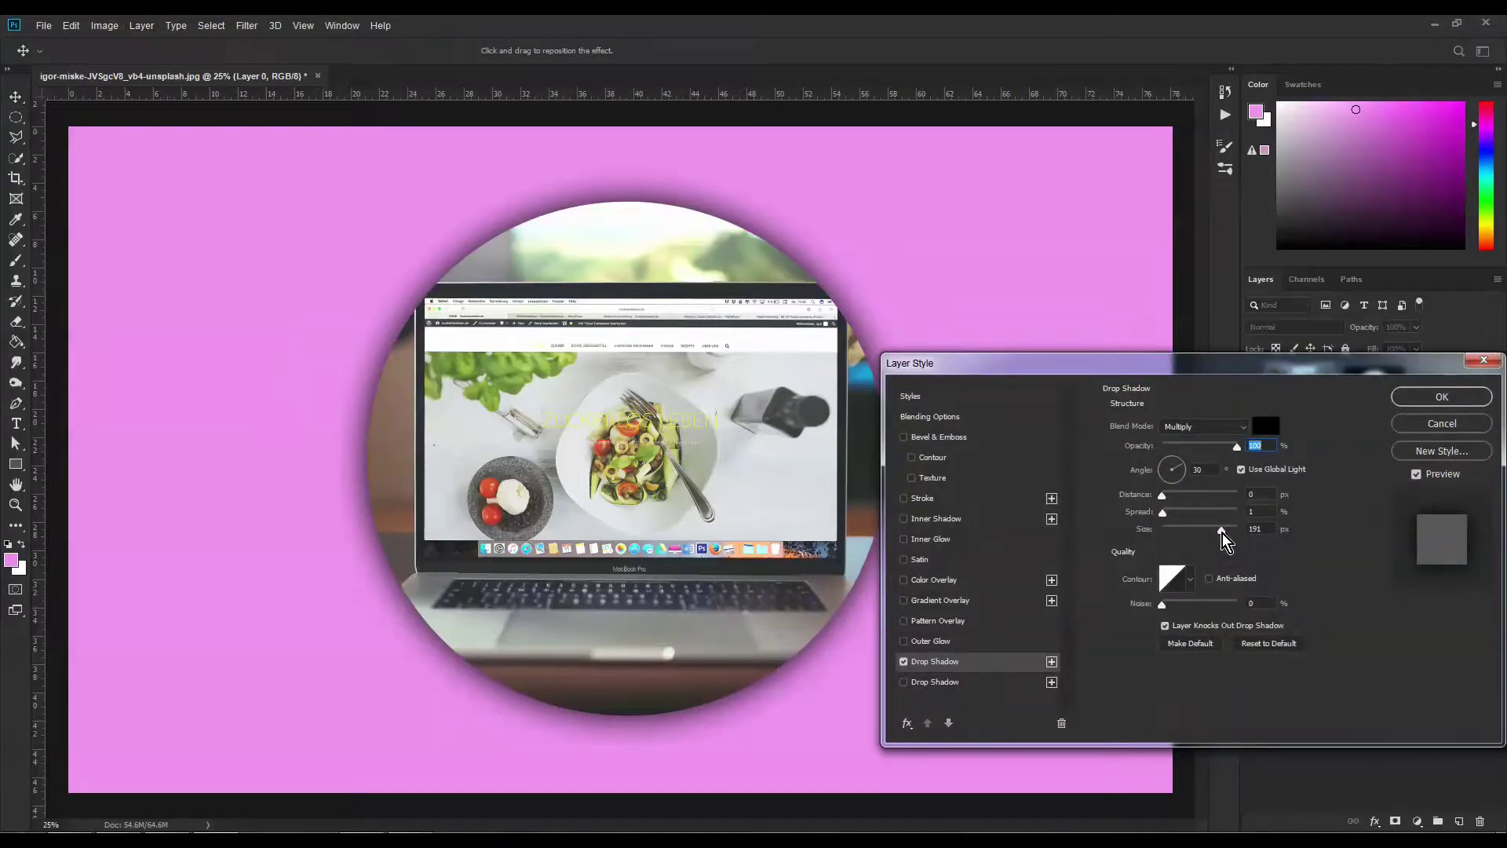
drag(1162, 511, 1179, 511)
drag(1236, 446, 1218, 445)
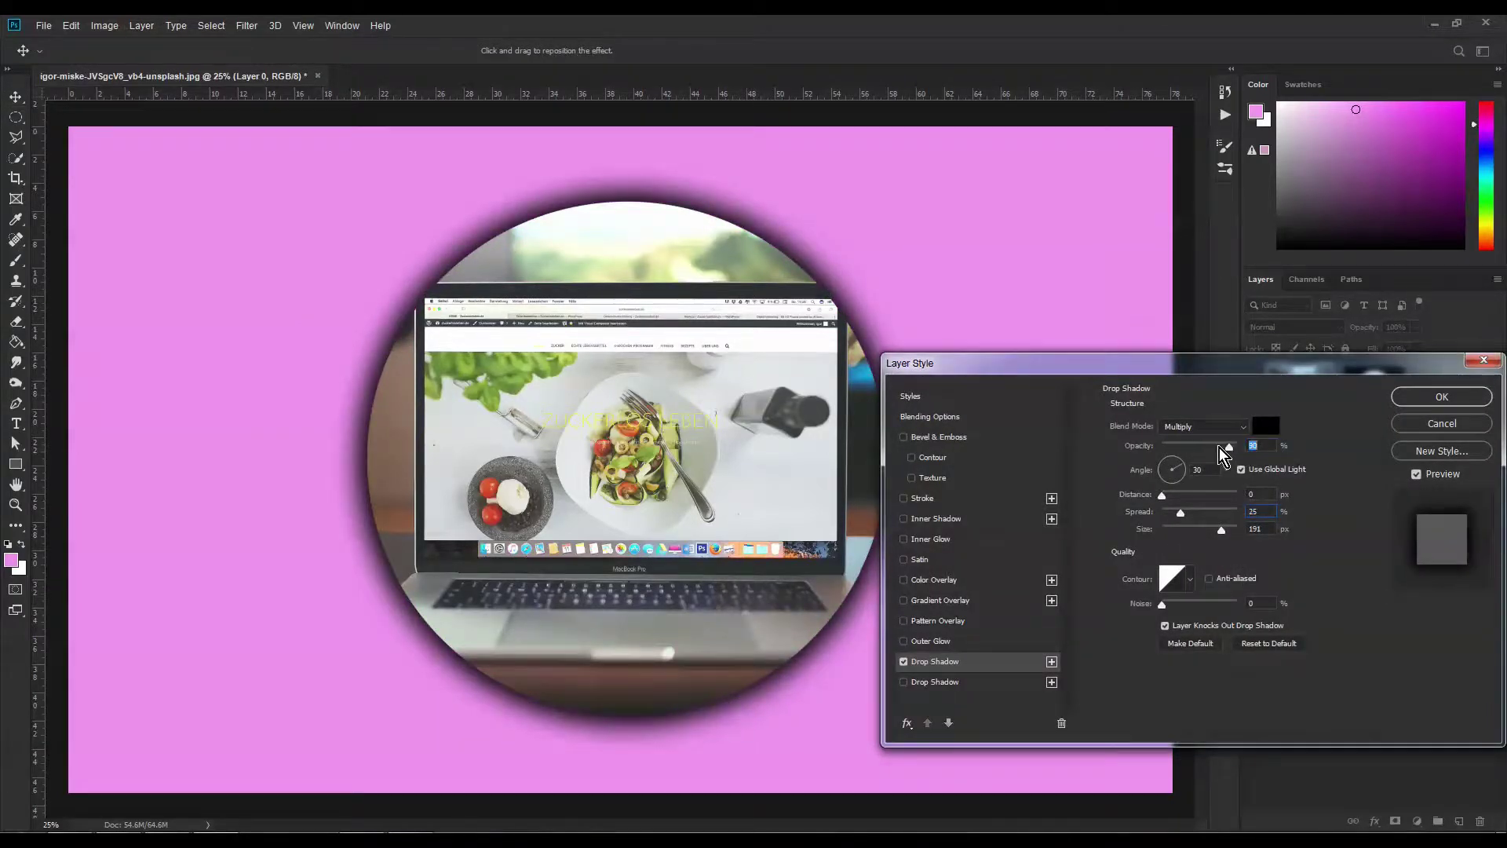
click(1444, 399)
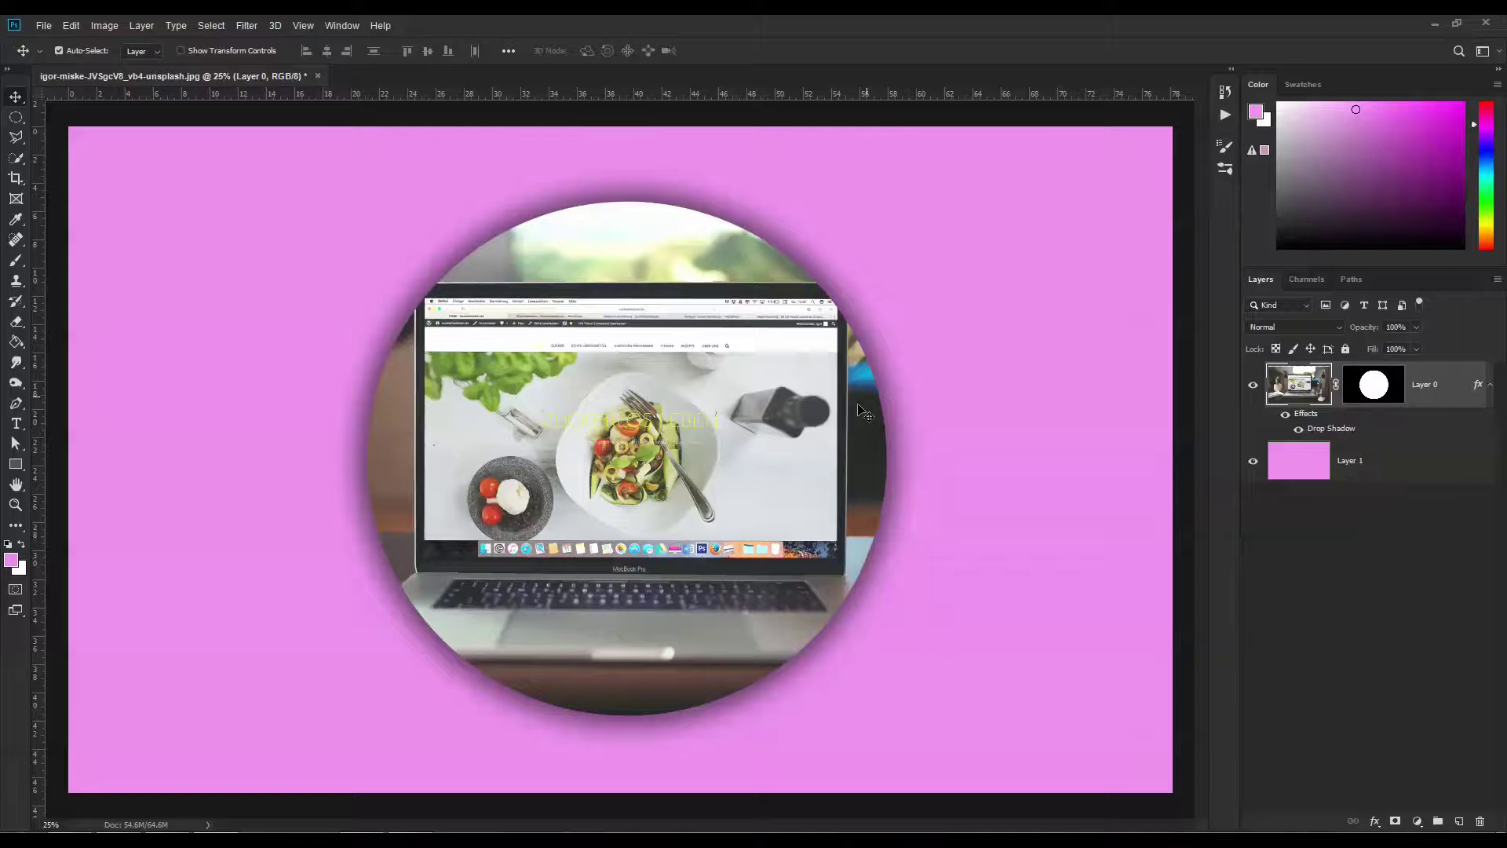
Step: Undo the drop shadow, try moving the photo together with its linked mask, and undo the move
key(ctrl+z)
drag(897, 403, 878, 389)
key(ctrl+z)
drag(804, 444, 636, 353)
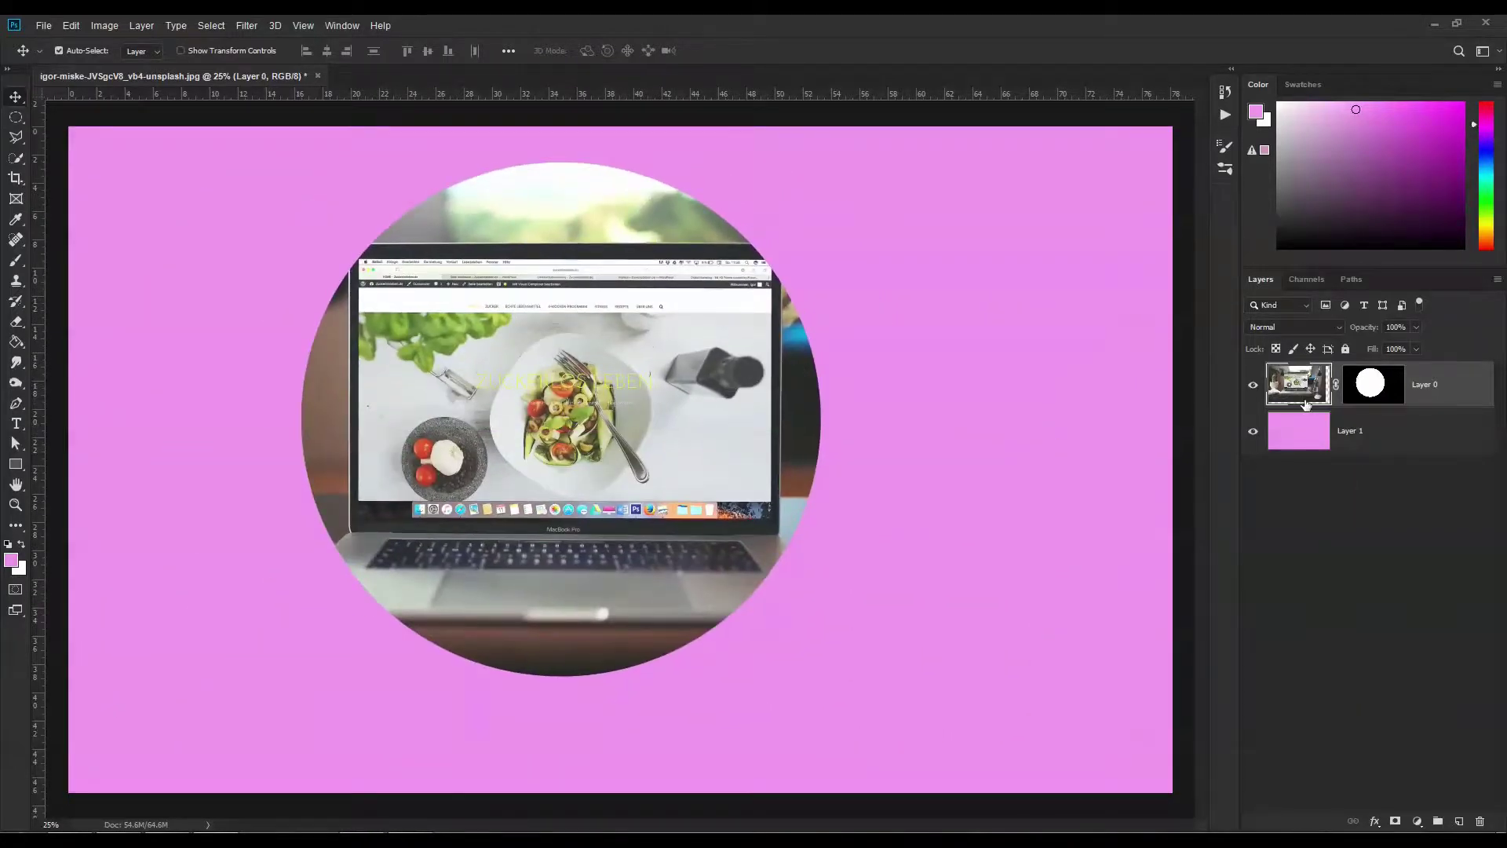
key(ctrl+z)
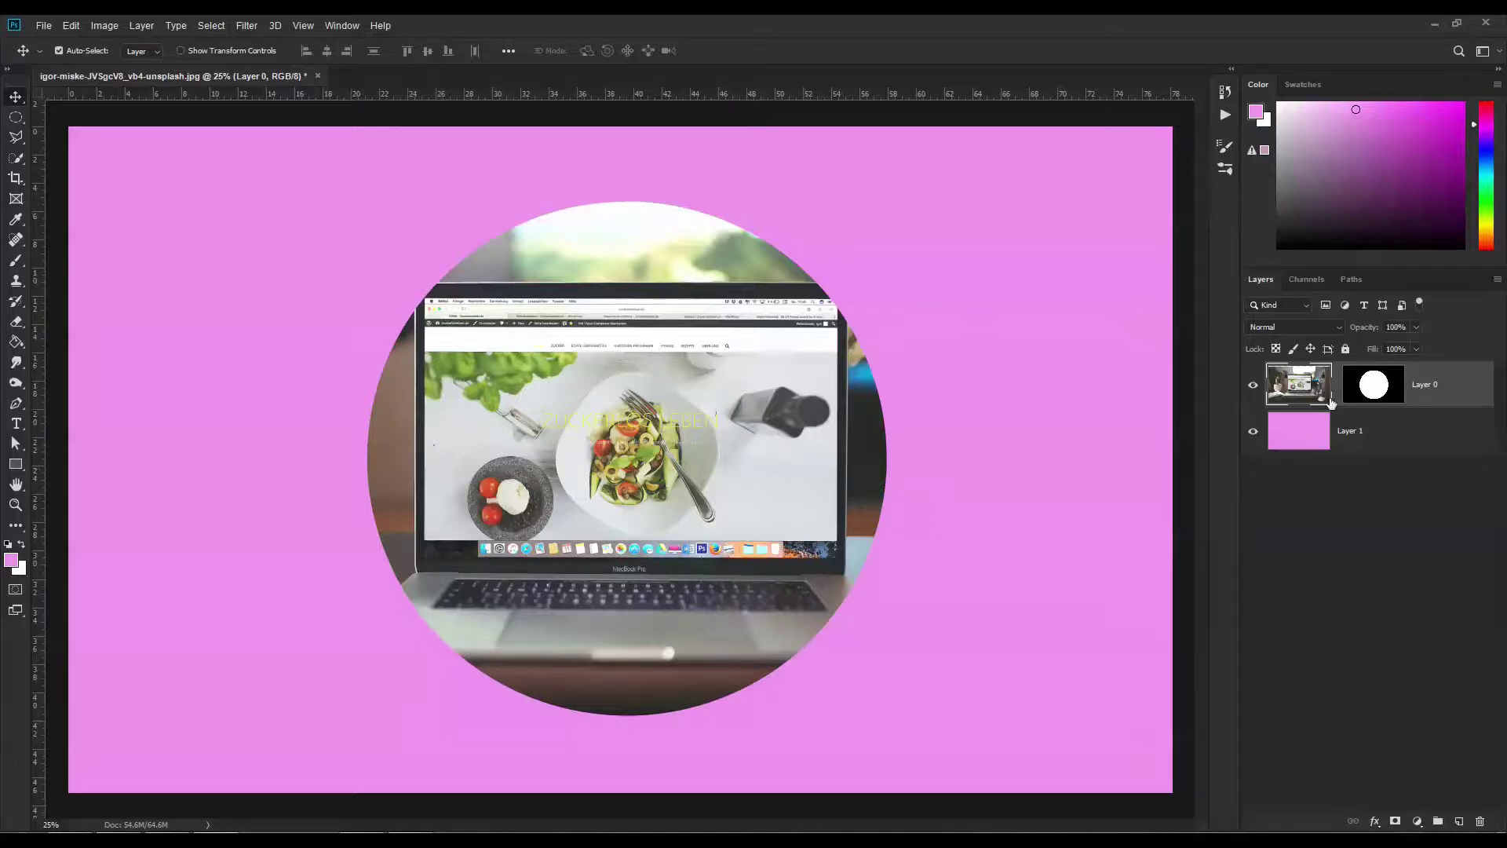
Step: Unlink Layer 0's mask, shift the circular mask slightly sideways, and try moving the photo independently of it
click(1385, 391)
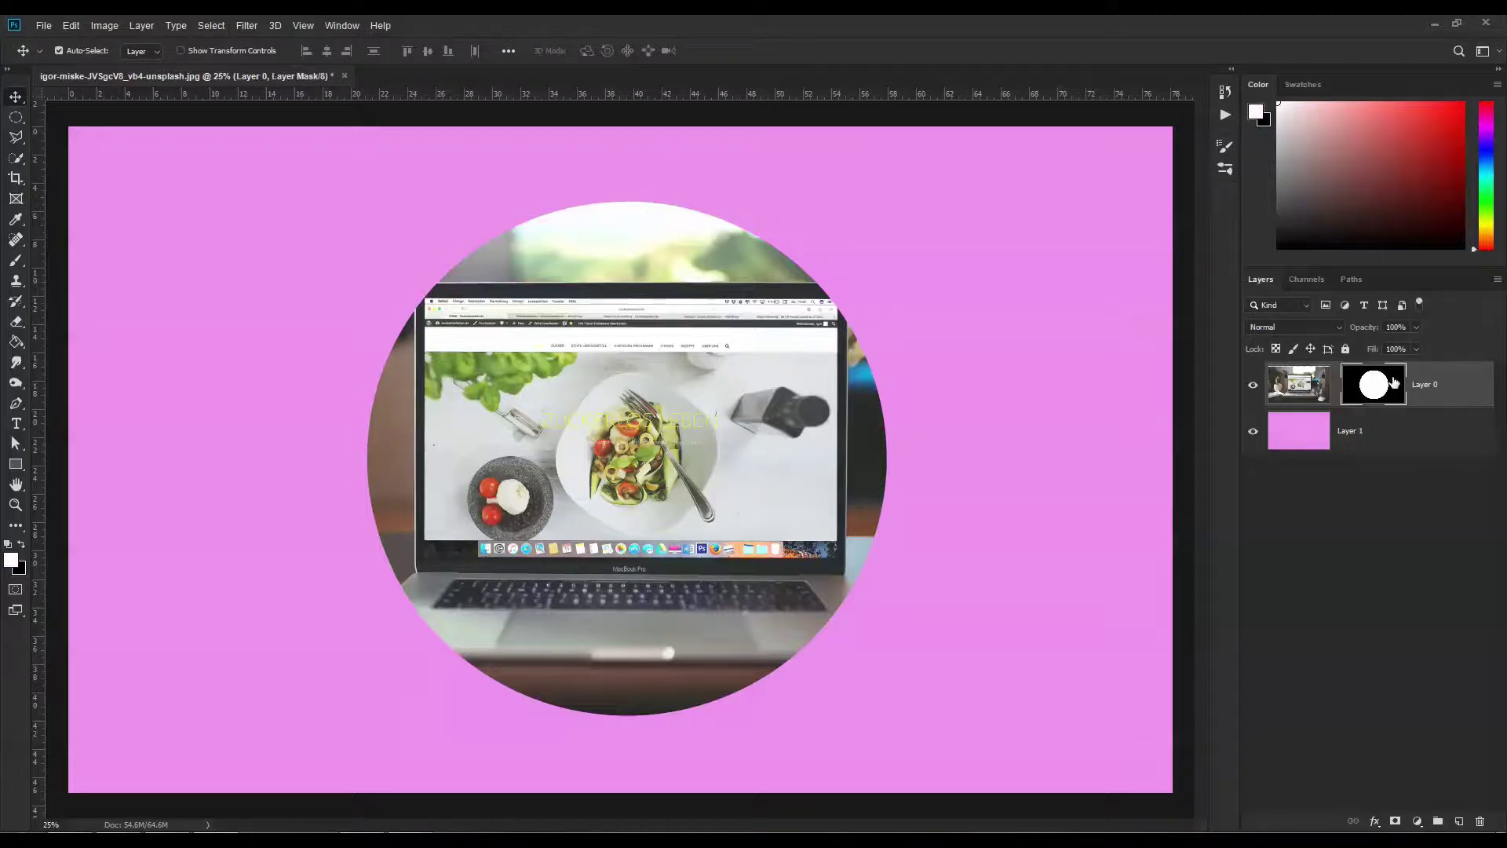
drag(910, 384, 858, 376)
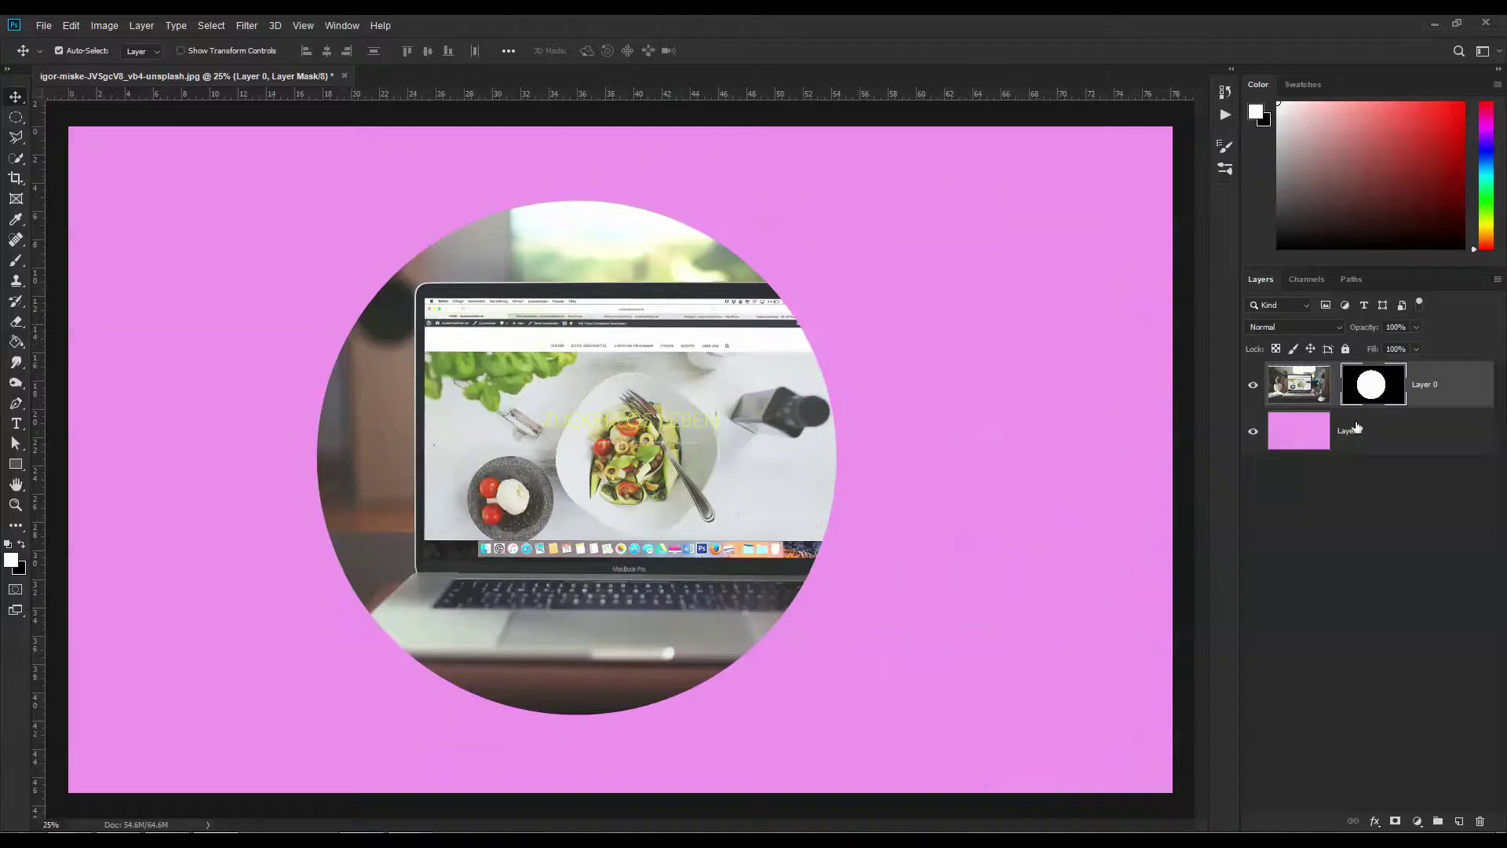
click(1297, 396)
drag(650, 405, 551, 321)
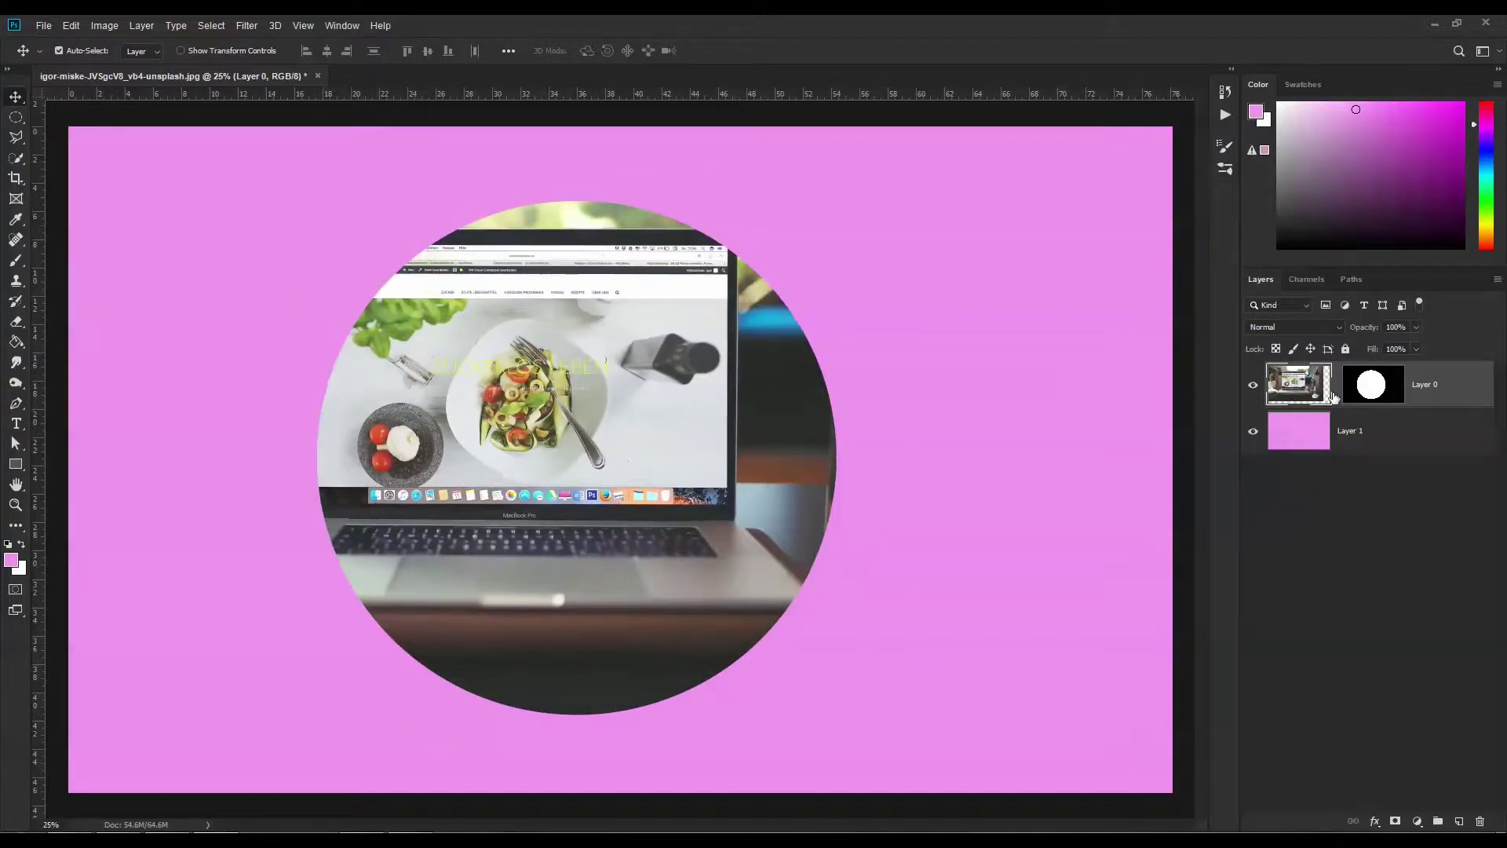
key(ctrl+z)
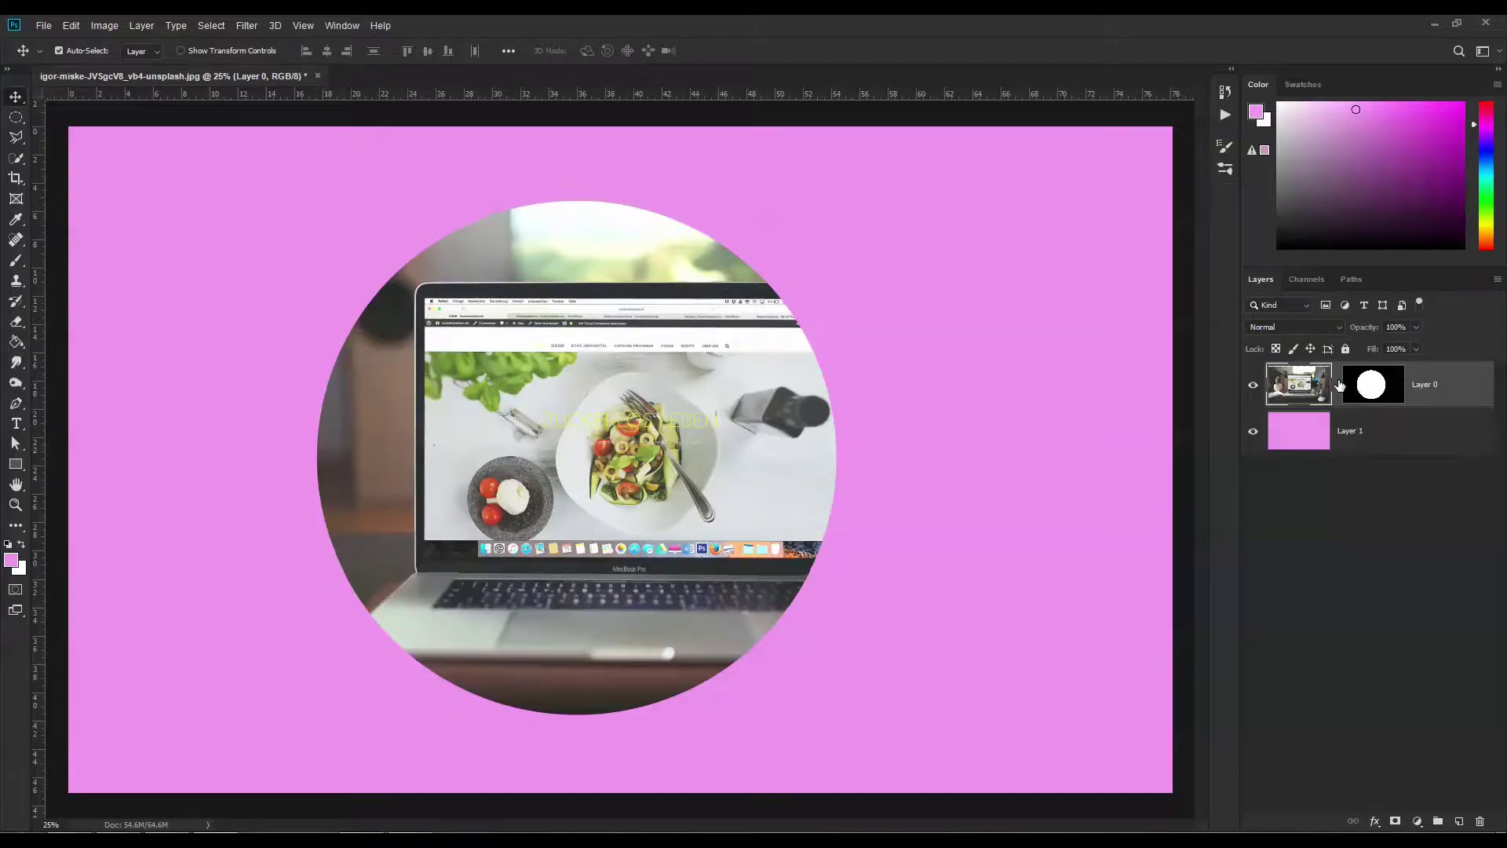
drag(961, 423, 878, 374)
Step: Undo the mask moves, the pink layer and the circular mask, back to the full photo with a white mask
key(ctrl+z)
key(ctrl+z)
key(ctrl+z)
key(ctrl+z)
key(ctrl+z)
key(ctrl+z)
key(ctrl+z)
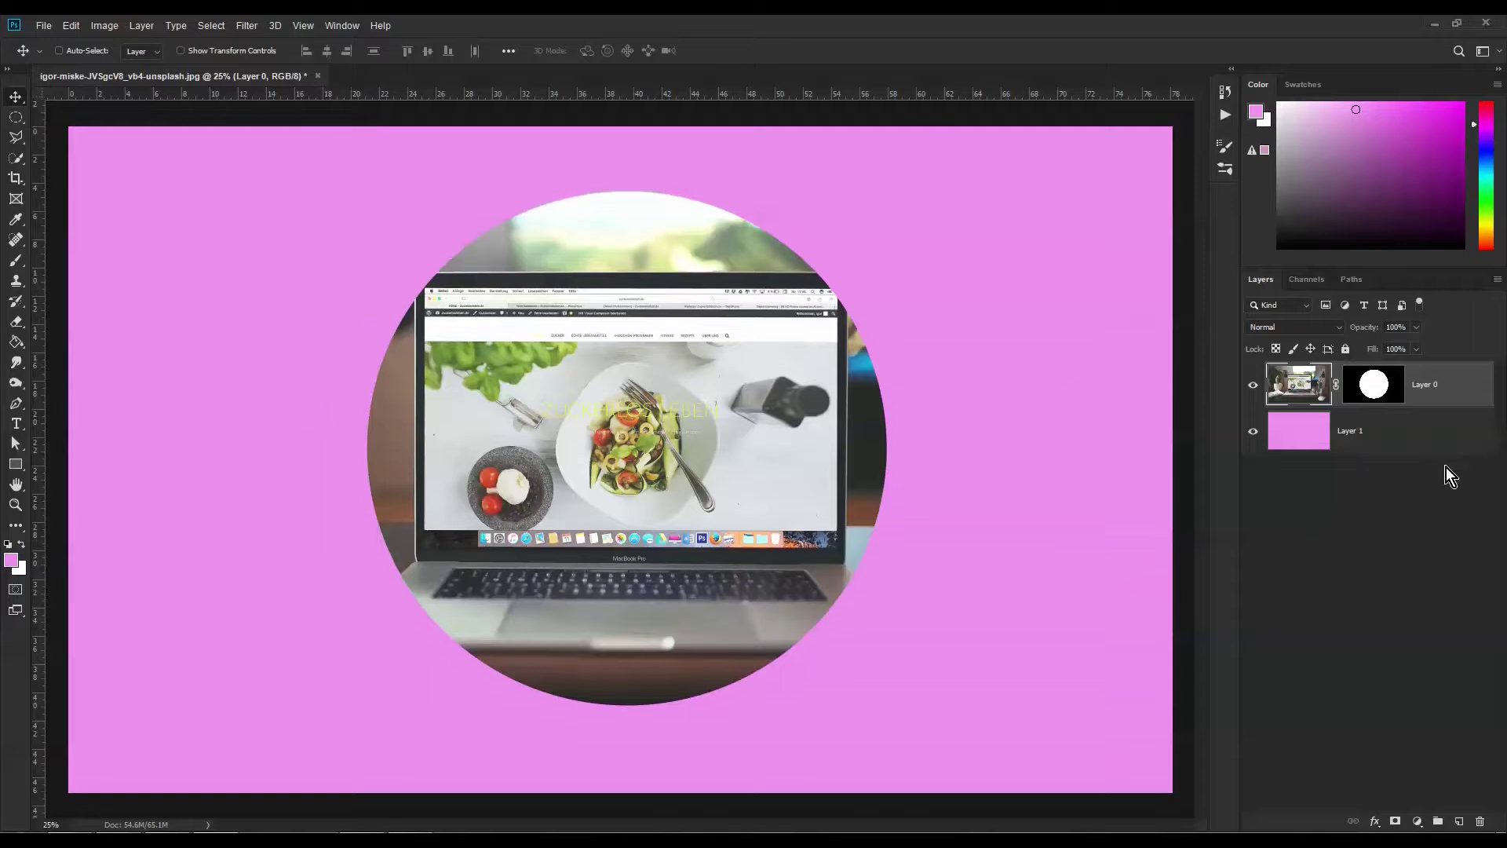
key(ctrl+z)
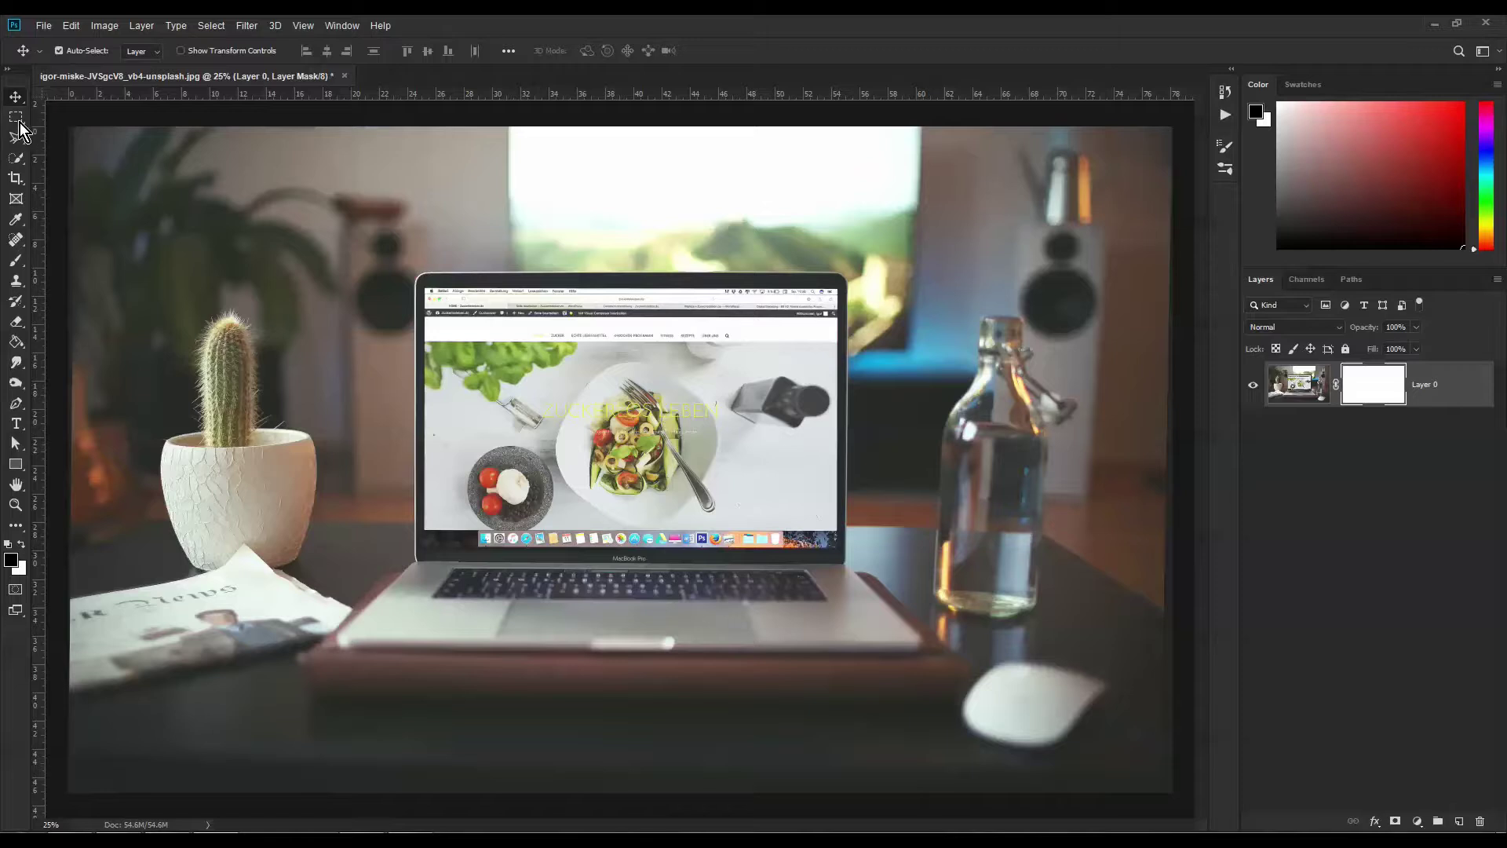
Step: Draw a rectangular selection around the laptop and fill it with black on Layer 0's mask using the Paint Bucket
click(18, 120)
drag(387, 232, 879, 691)
drag(785, 569, 779, 567)
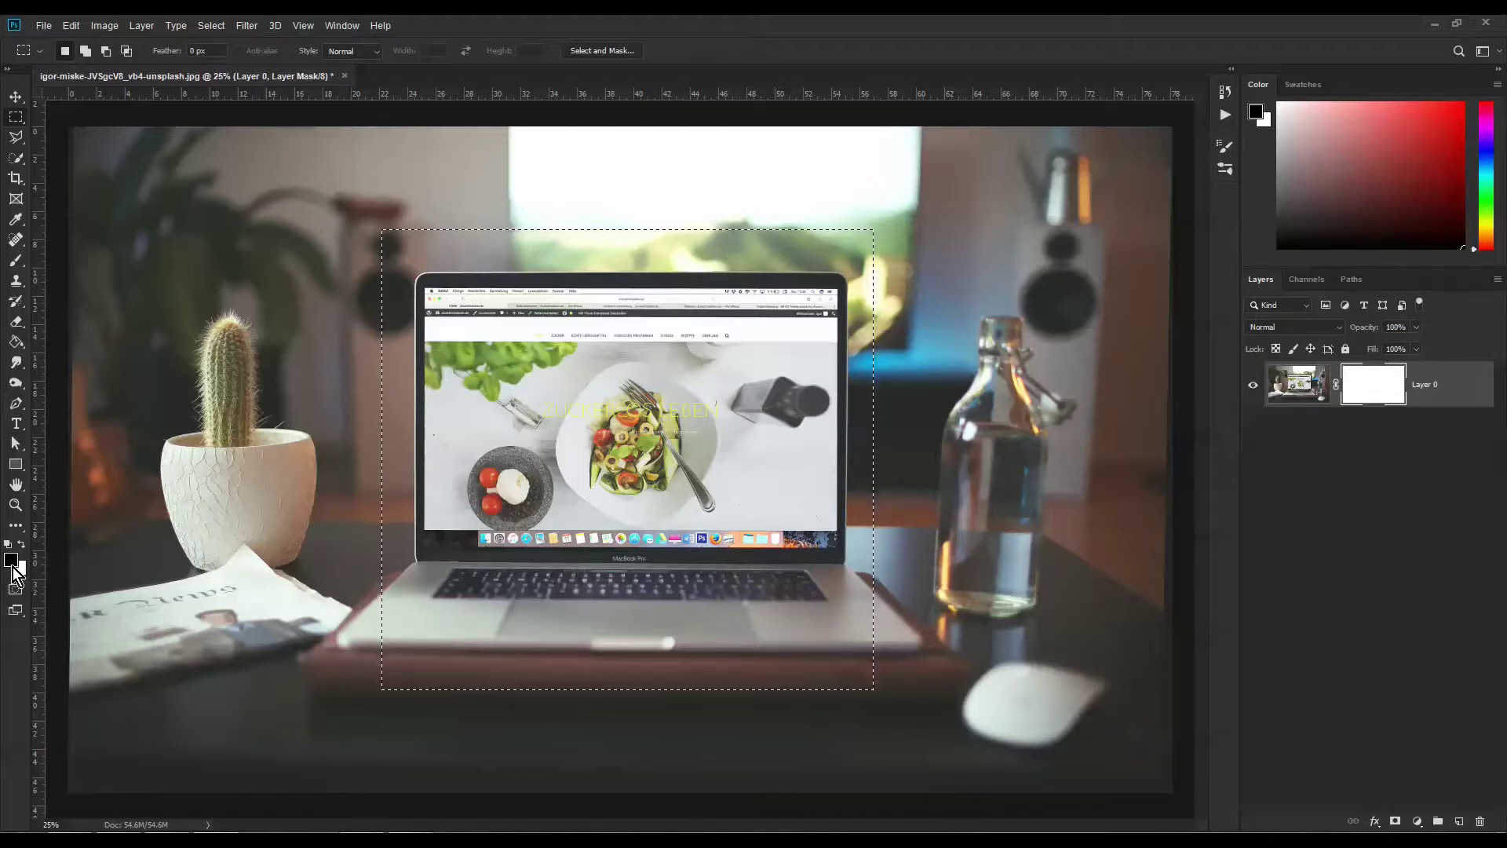
click(22, 342)
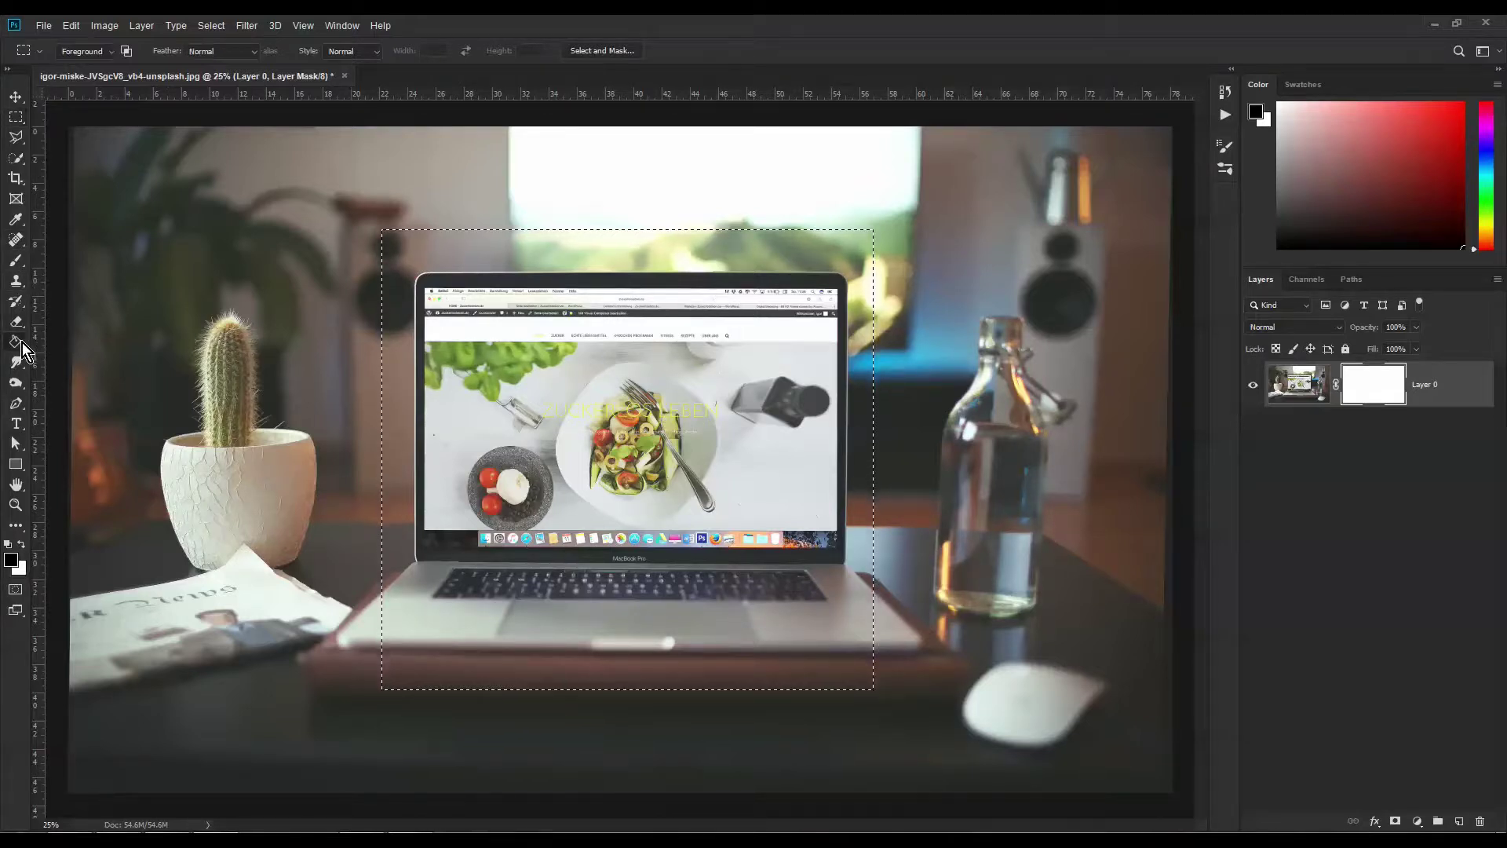
click(87, 357)
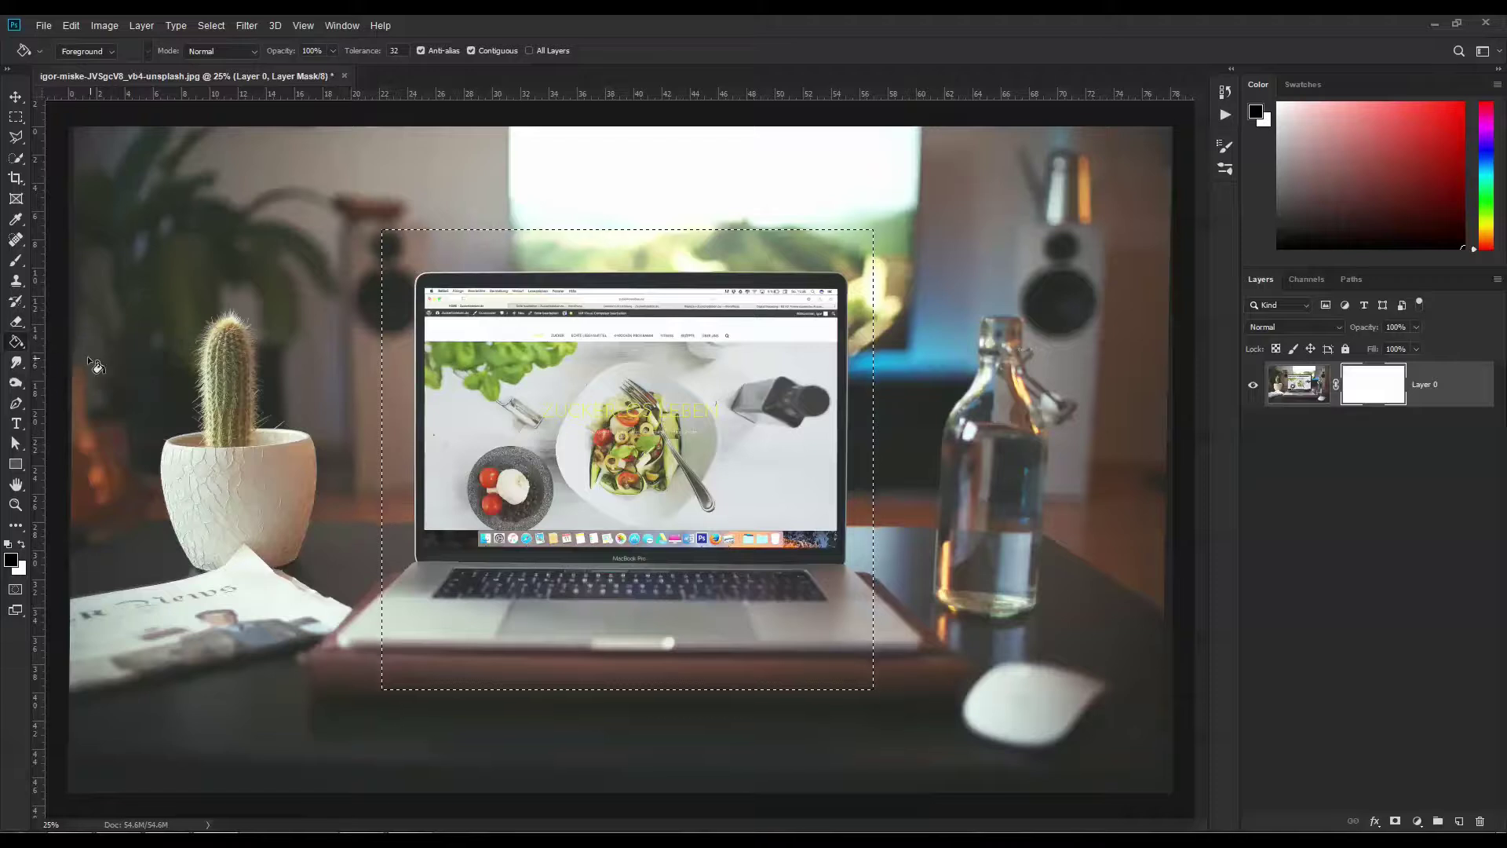
click(662, 393)
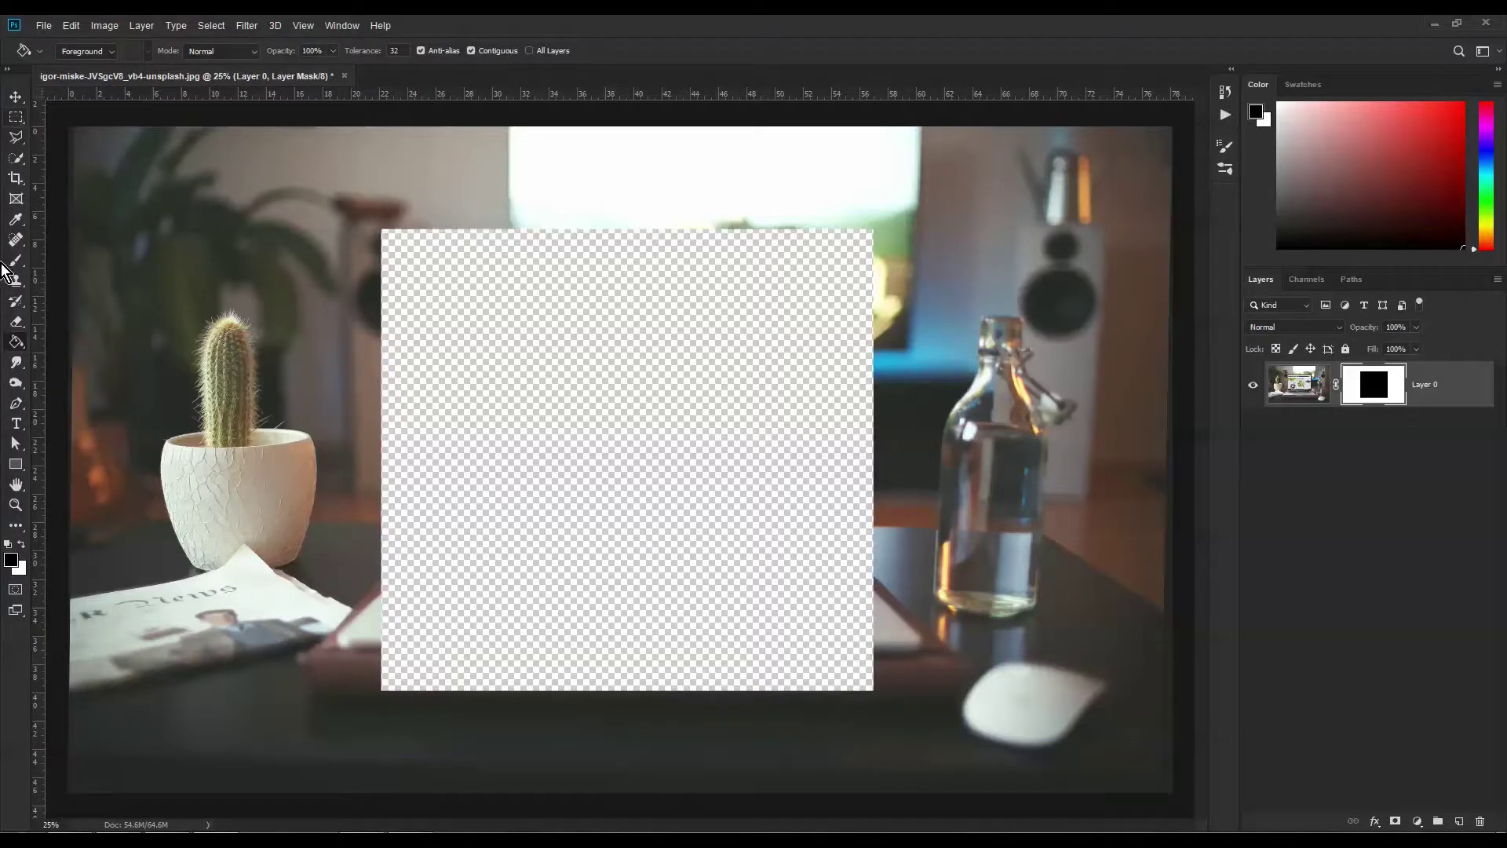
click(16, 117)
drag(180, 377, 259, 452)
key(ctrl+d)
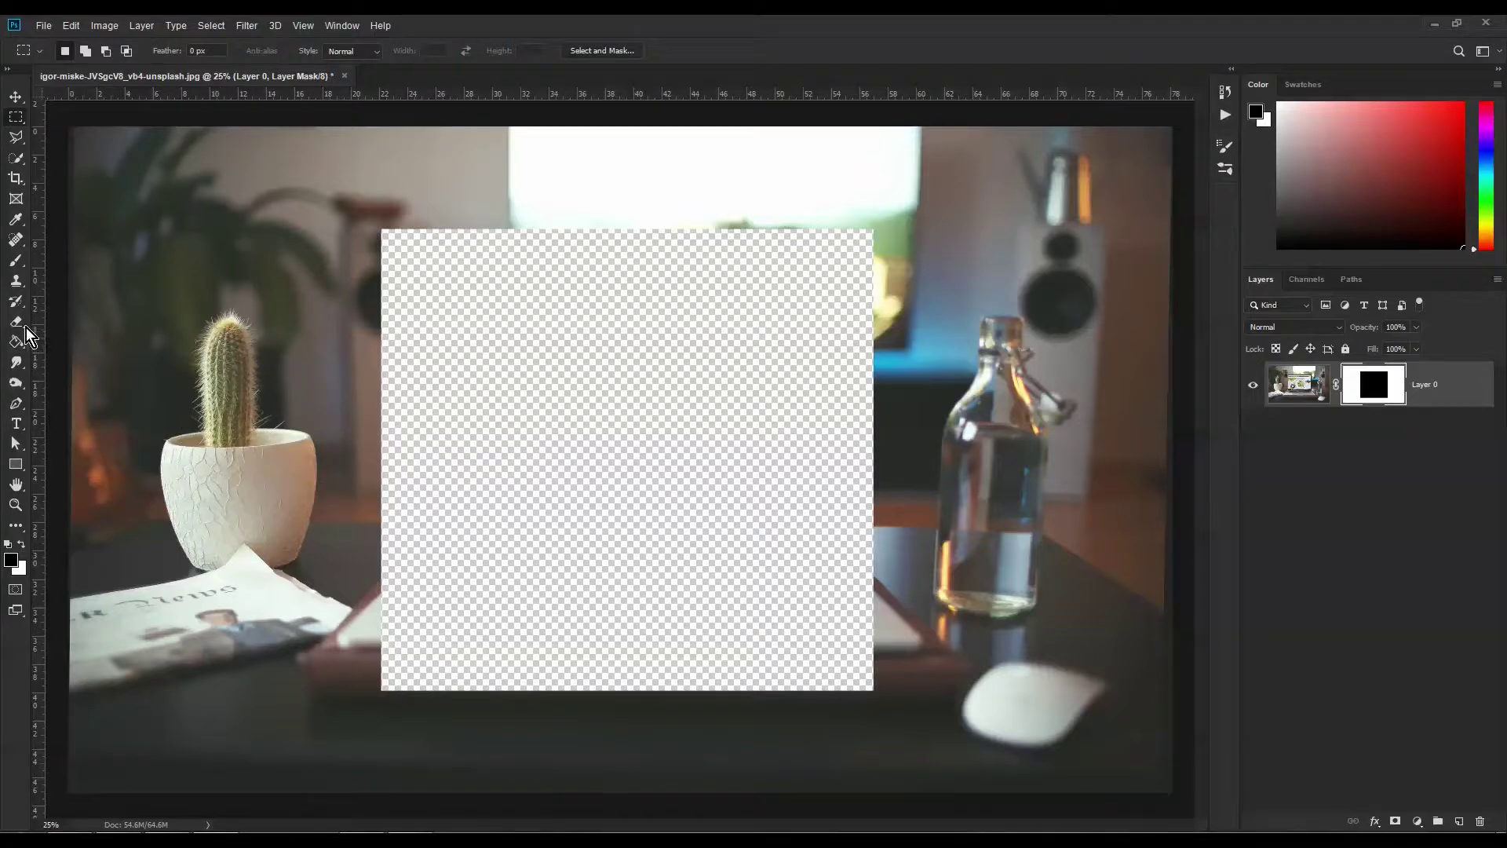
Step: Brush white across the middle of the hidden rectangle on the mask to restore part of the laptop screen
click(15, 261)
click(22, 544)
mouse_move(366, 471)
mouse_down()
mouse_move(862, 450)
mouse_move(824, 463)
mouse_up()
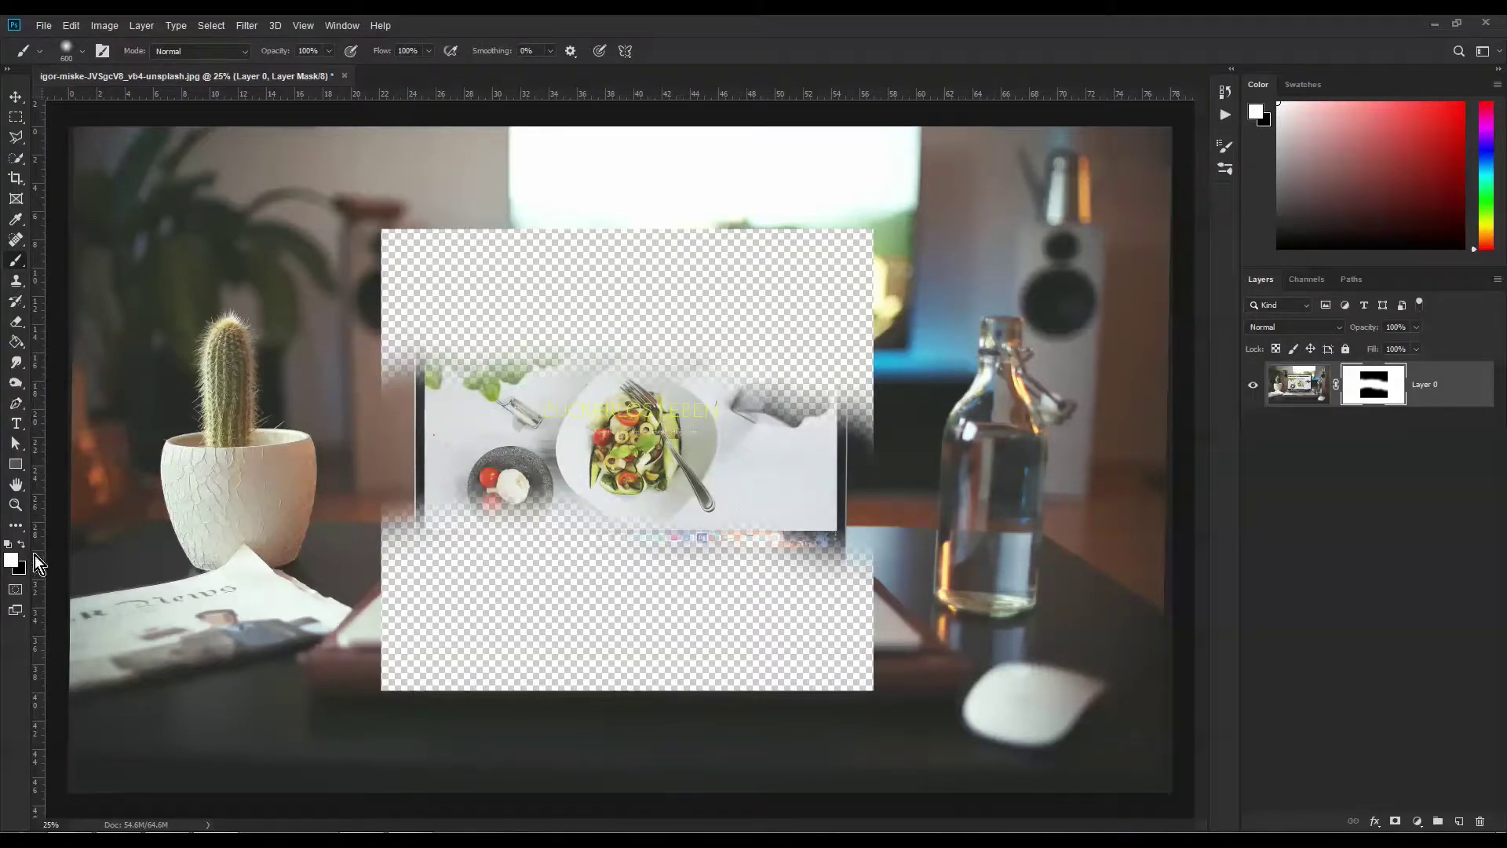
Step: Select a rectangle over the cactus and pot and fill it with black on Layer 0's mask
click(16, 117)
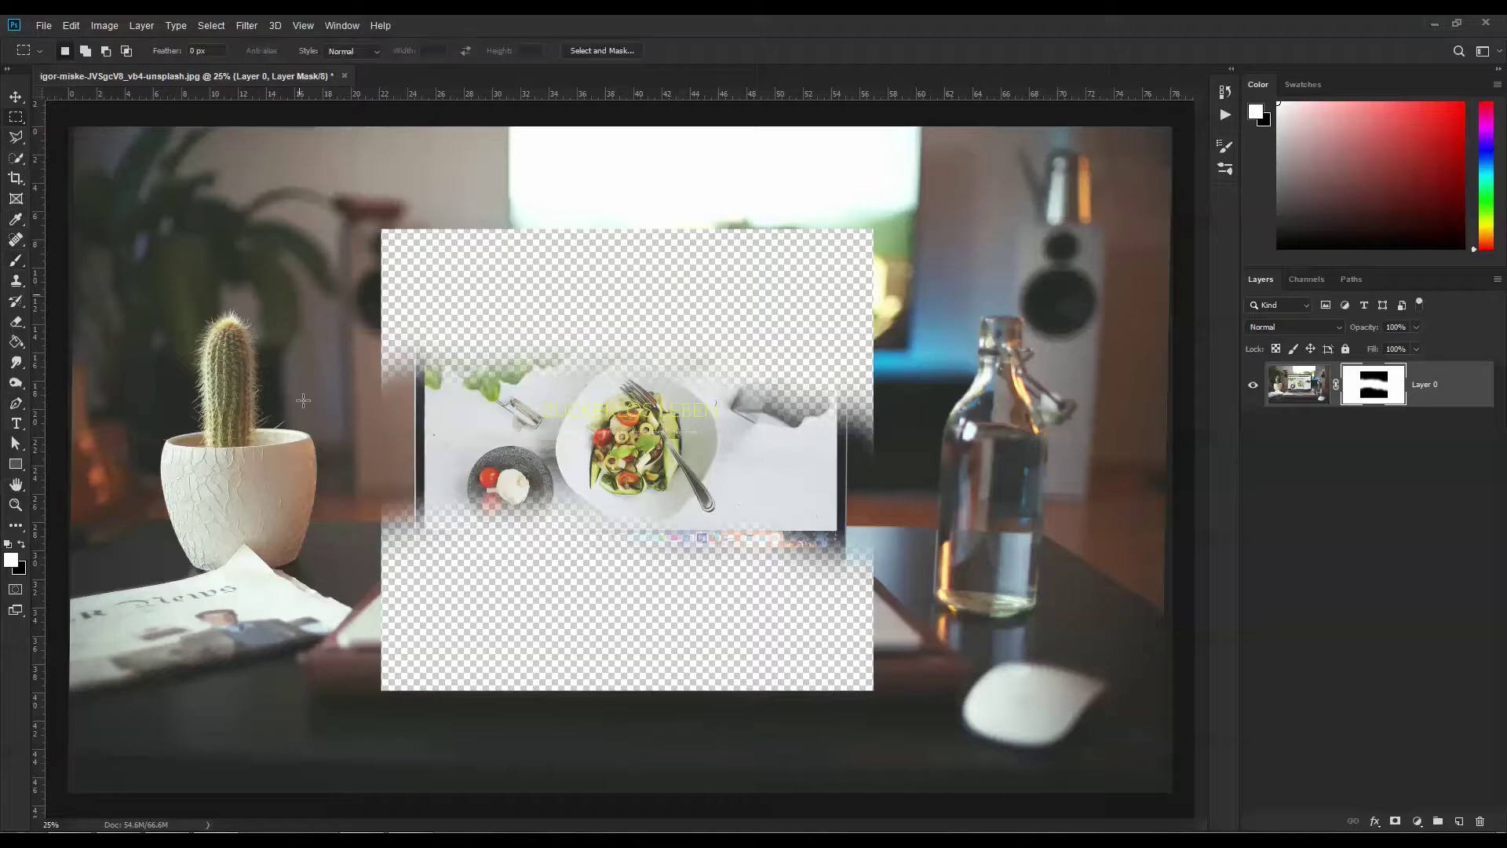
drag(212, 316, 344, 556)
click(22, 543)
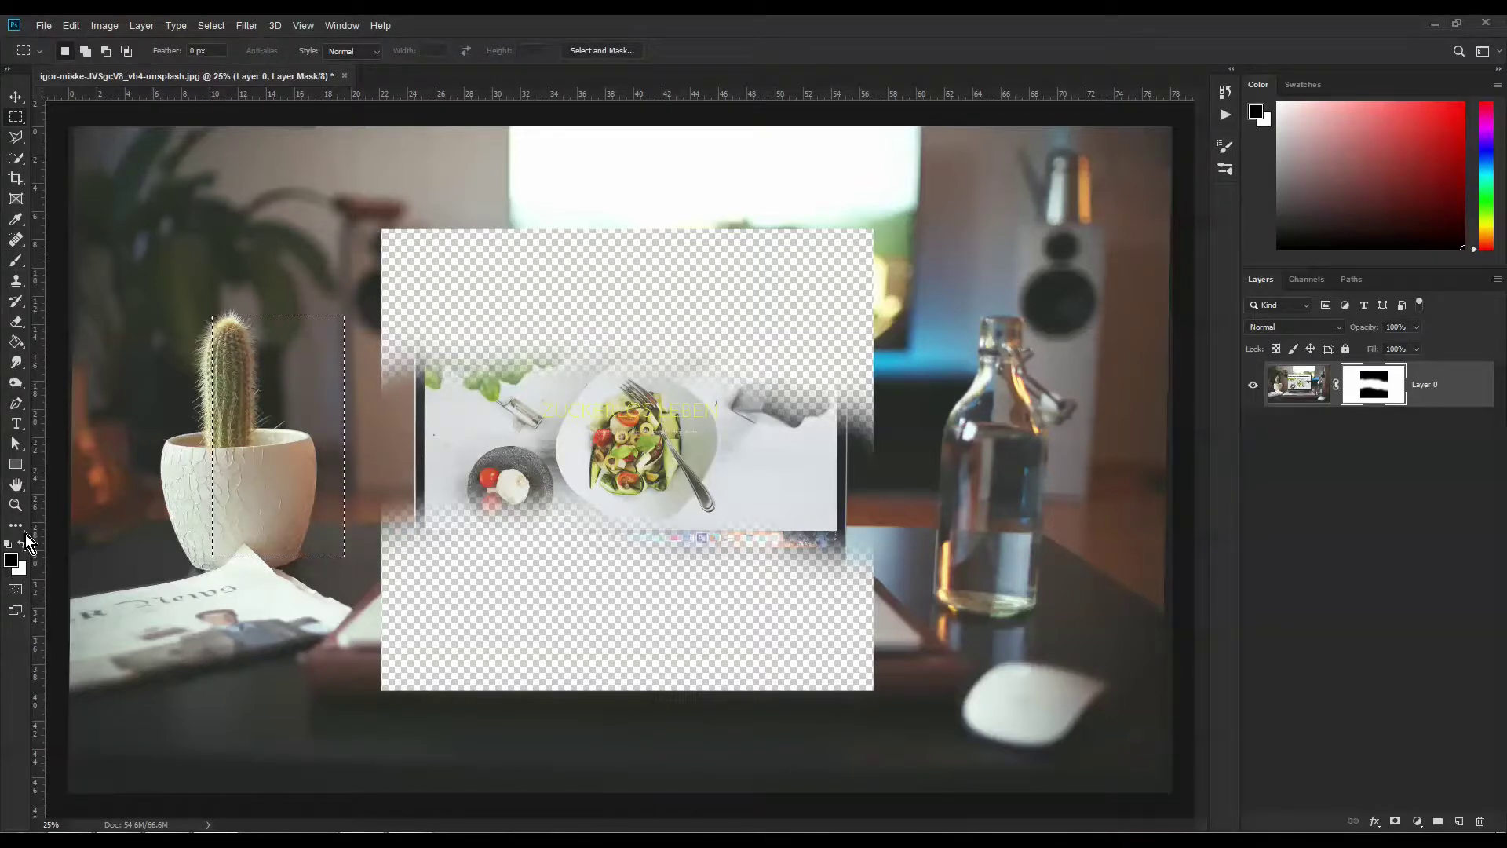
click(16, 341)
click(293, 463)
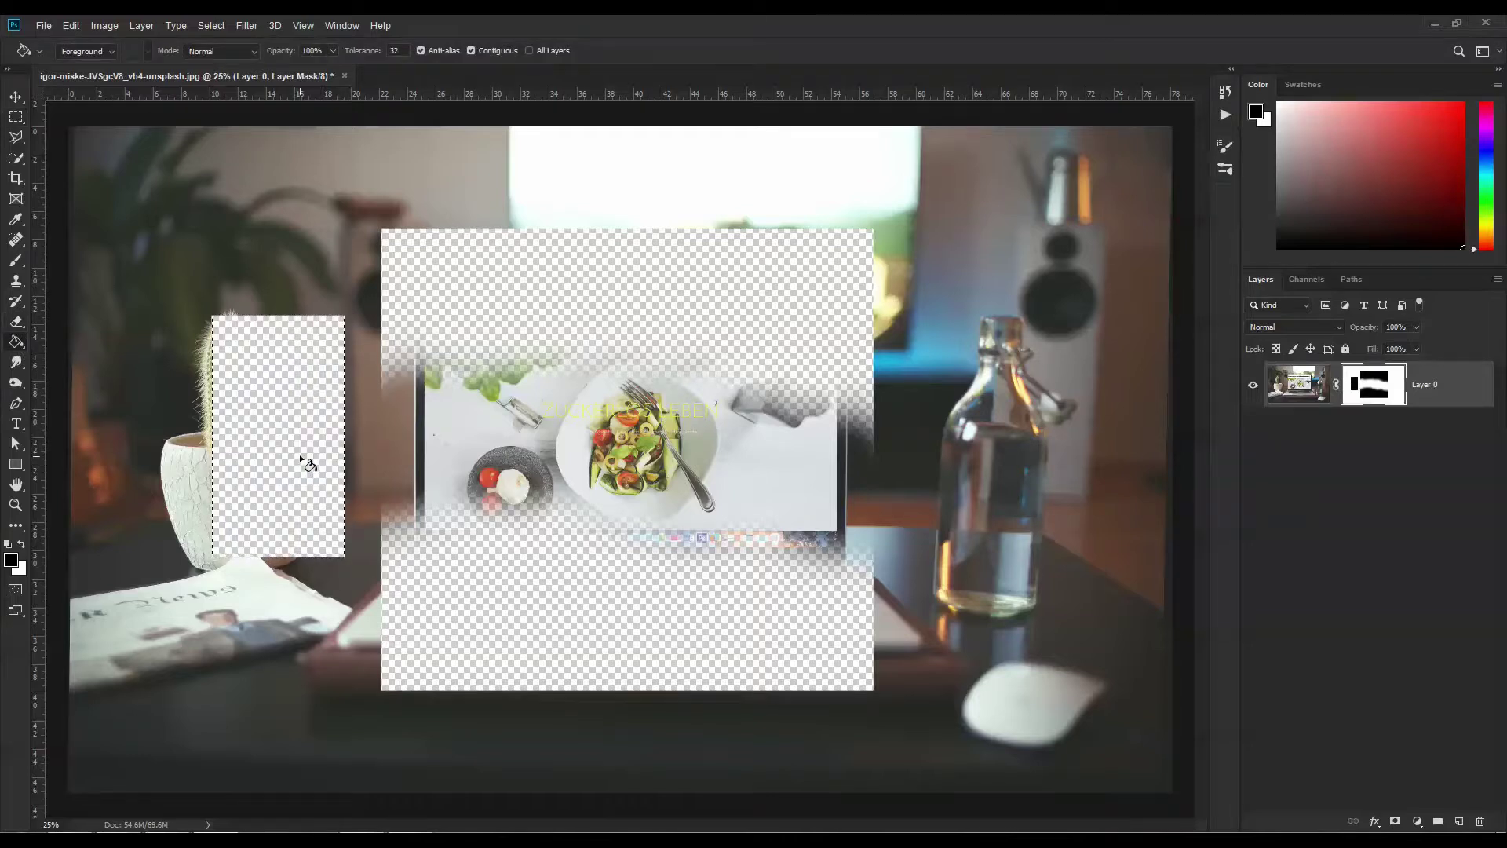
Step: Transform the black cactus rectangle on the mask to make it narrower and taller, and clear the selection
key(ctrl+t)
mouse_move(345, 438)
mouse_down()
mouse_move(644, 470)
mouse_move(392, 469)
mouse_move(1023, 485)
mouse_move(1025, 451)
mouse_move(310, 436)
mouse_up()
key(Escape)
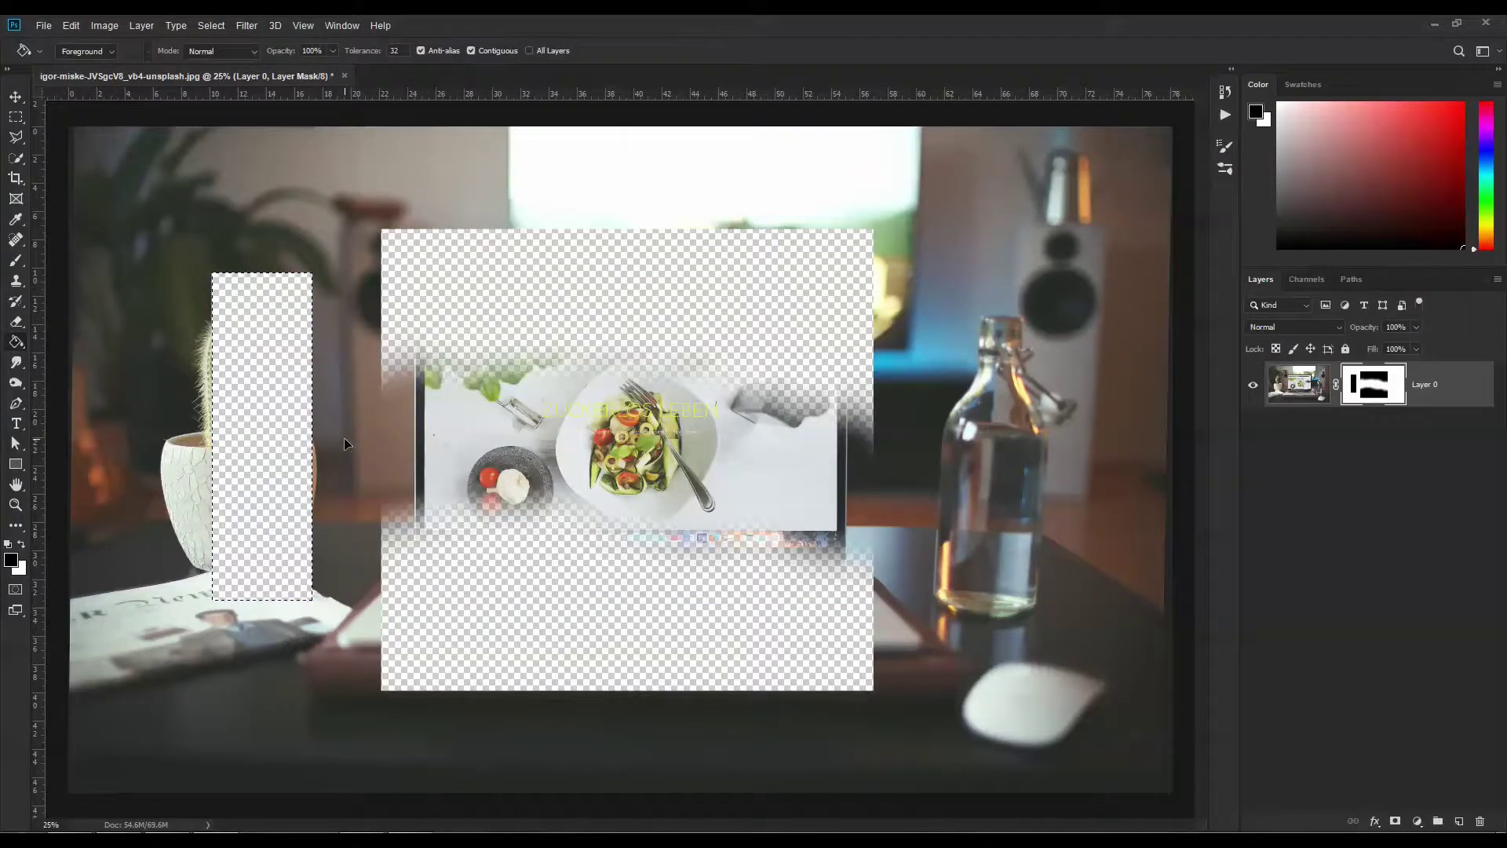
key(ctrl+d)
Step: Undo the transform and the black fill over the cactus on the mask
key(ctrl+z)
key(ctrl+z)
key(ctrl+z)
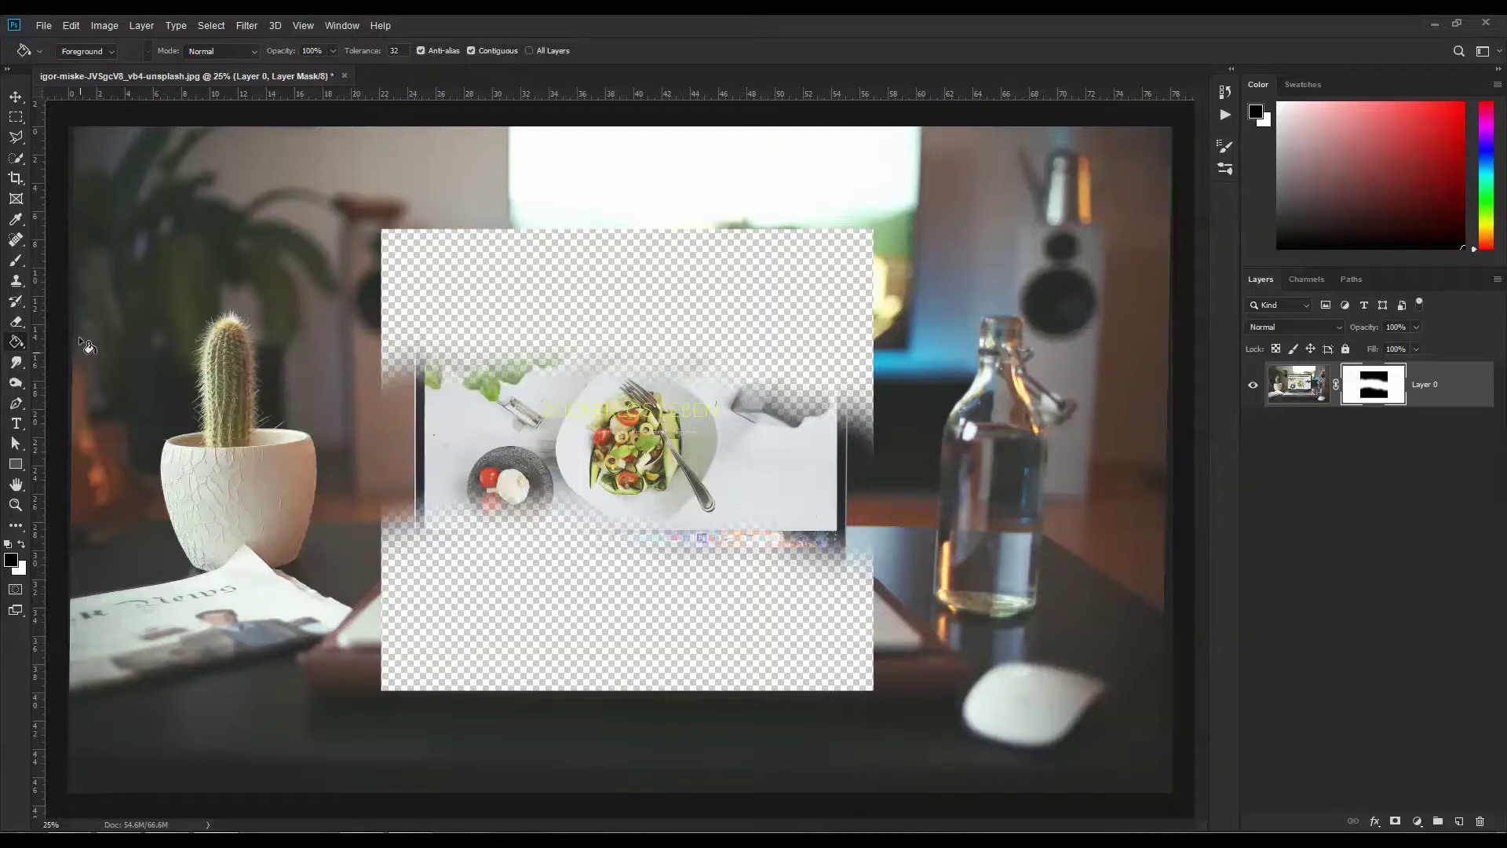
Step: Select a wide rectangle across the upper part of the hidden laptop area and fill it with white on the mask
click(16, 117)
drag(490, 268, 803, 335)
click(23, 542)
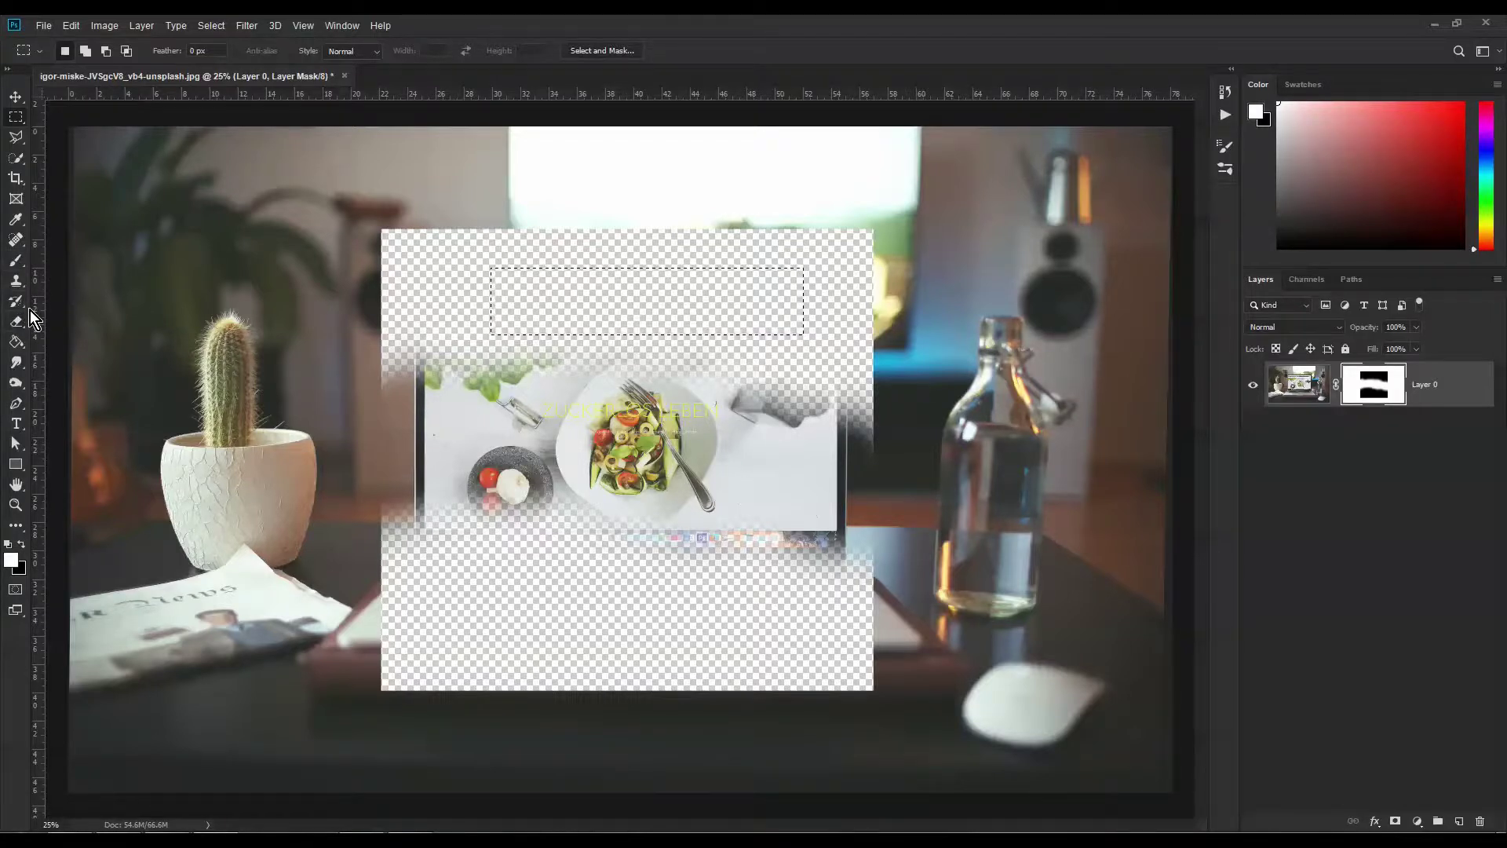
click(16, 342)
click(608, 277)
Step: Enlarge the white rectangle on the mask to about 269% with Free Transform and clear the selection
click(14, 97)
key(ctrl+t)
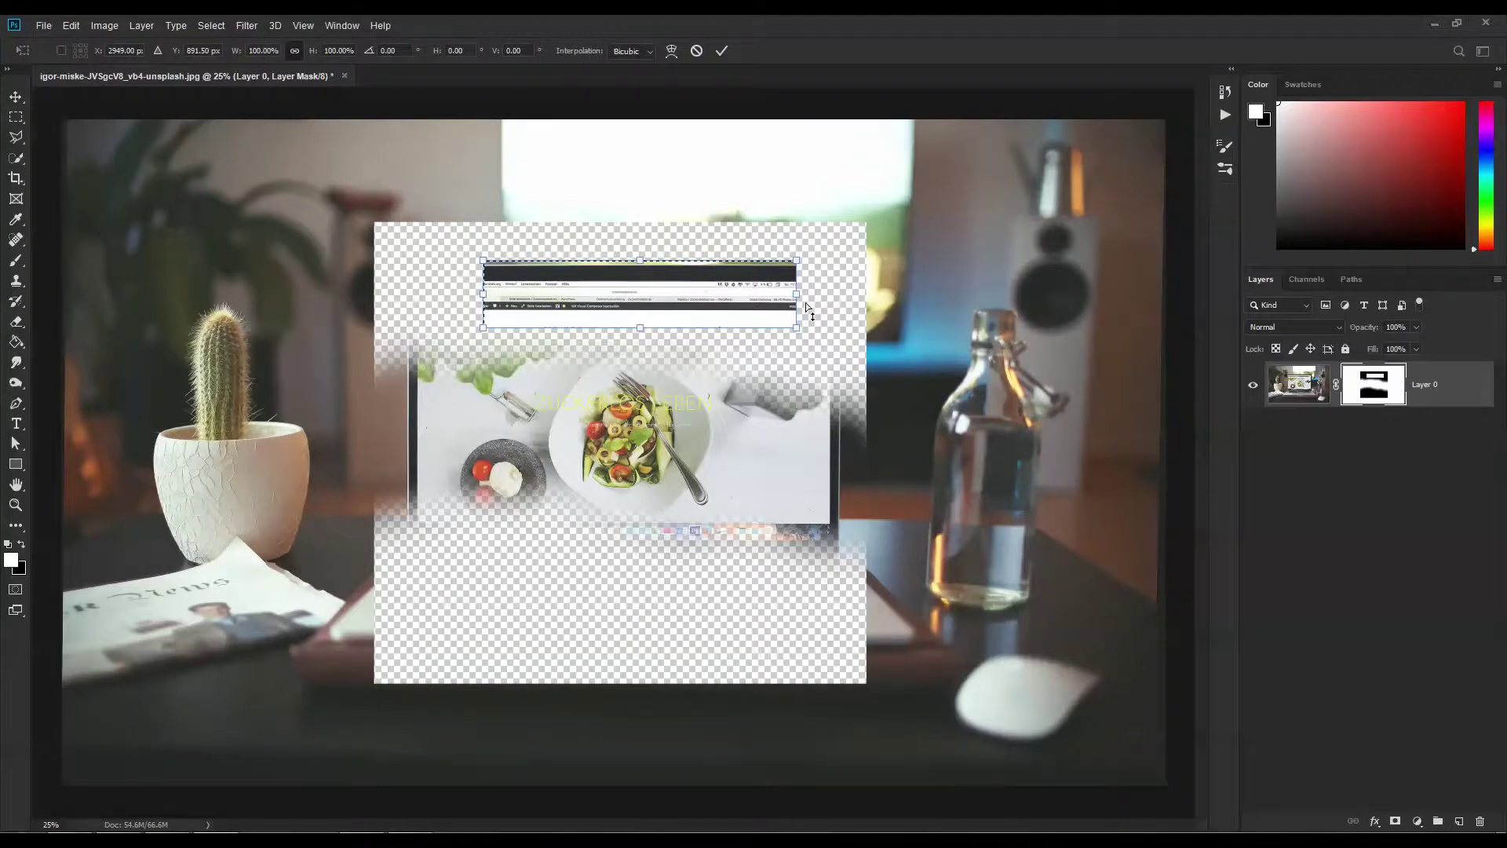
key(ctrl+r)
drag(805, 303, 1081, 301)
drag(490, 301, 242, 298)
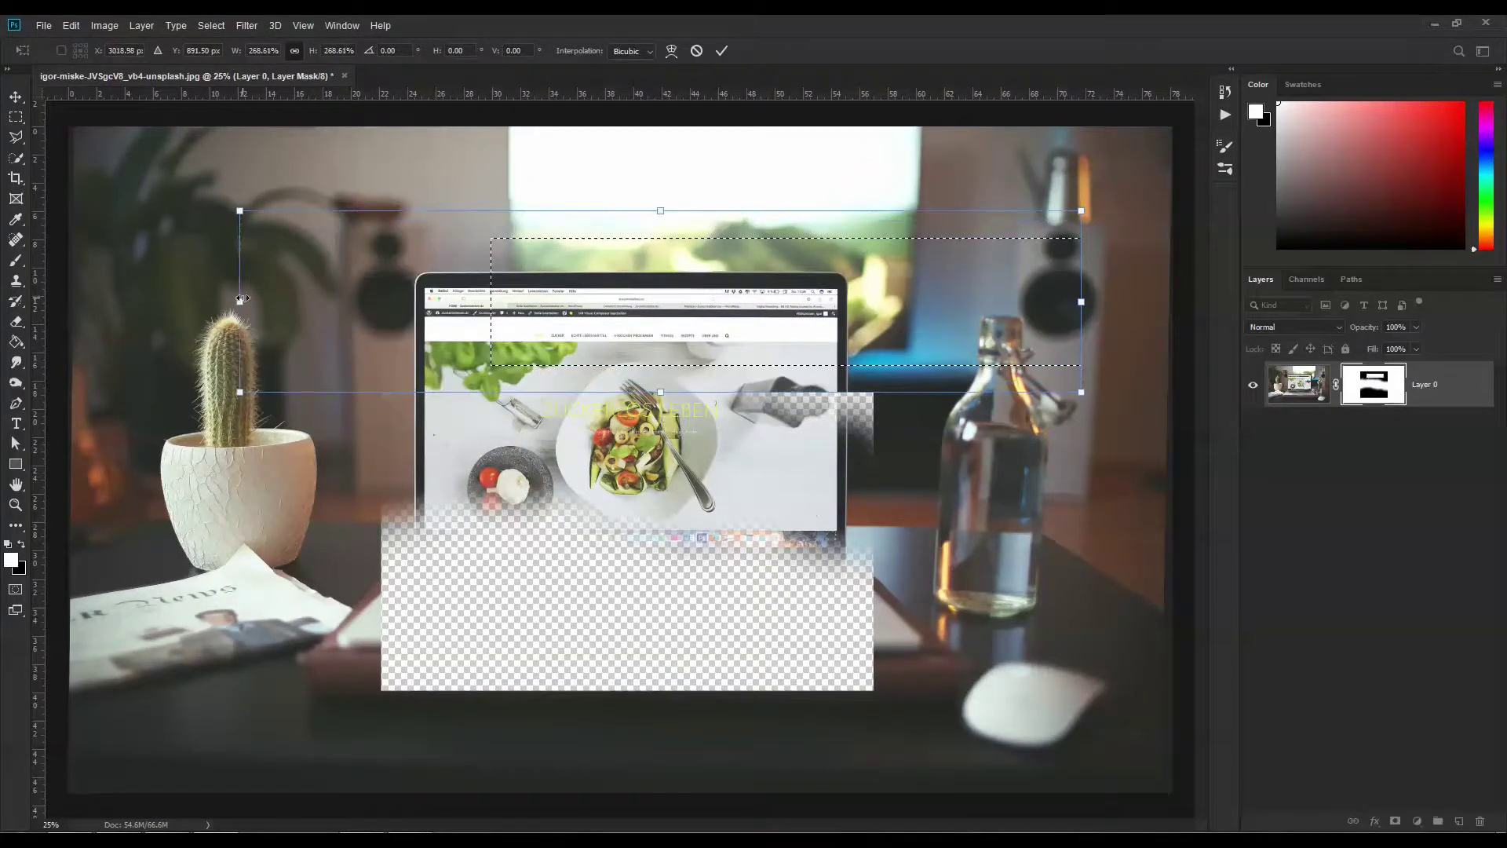
key(Return)
key(ctrl+d)
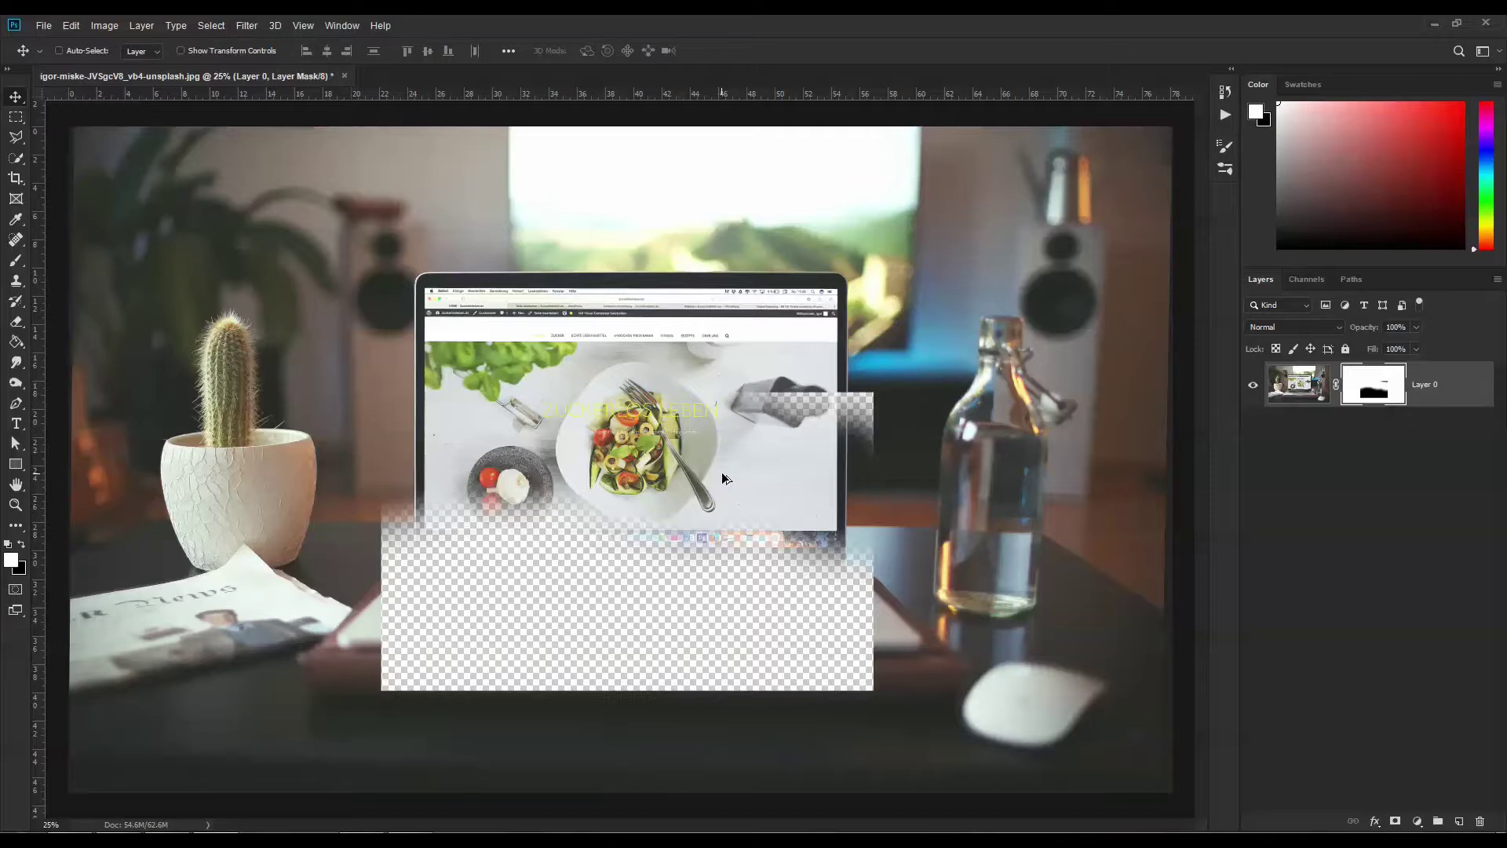
Step: Undo all painted and filled areas on Layer 0's mask back to plain white
key(ctrl+z)
key(ctrl+z)
key(ctrl+z)
key(ctrl+z)
key(ctrl+z)
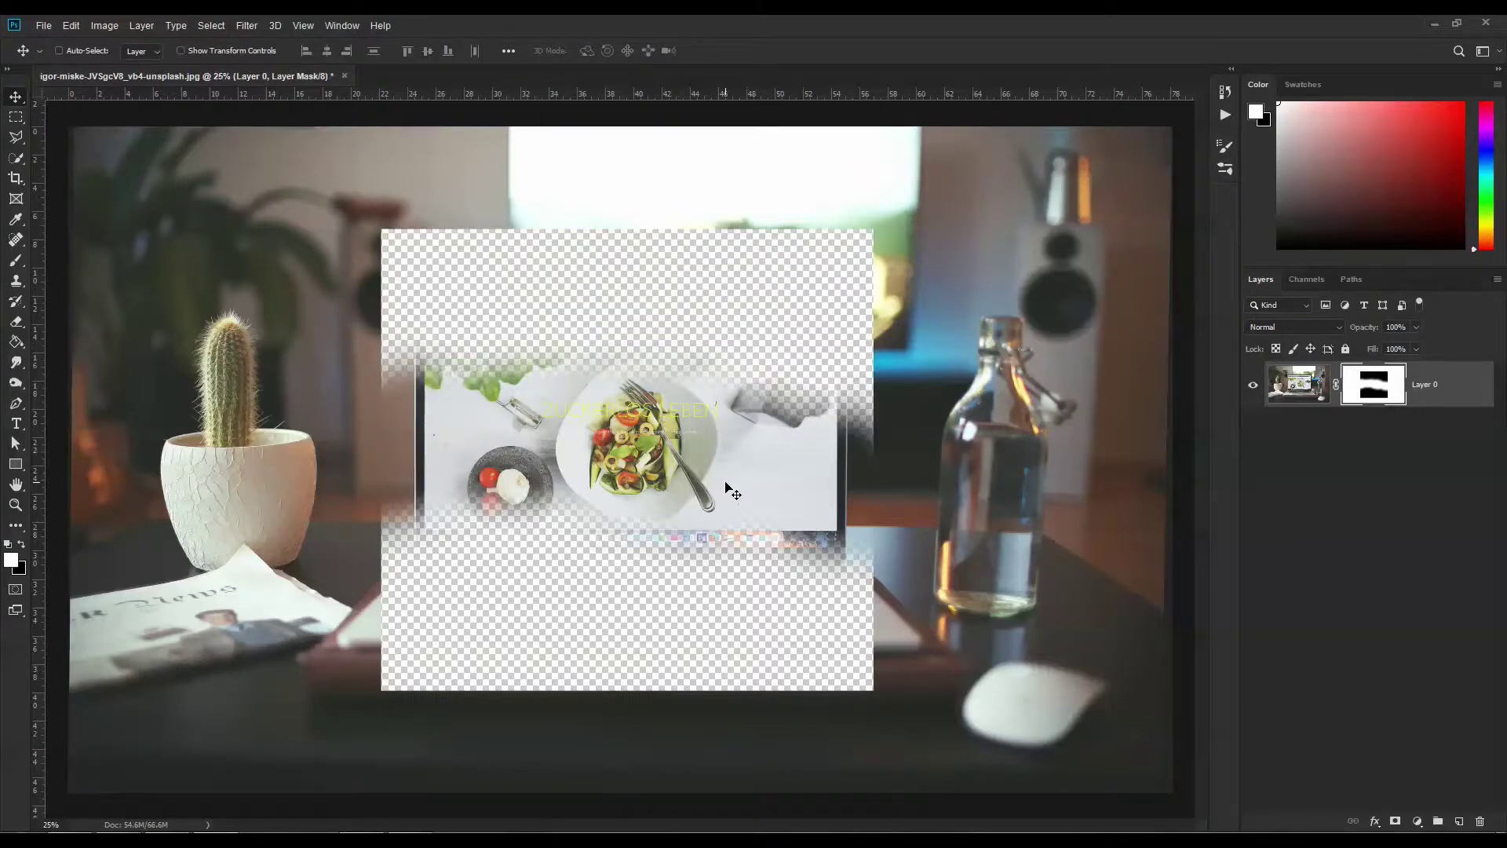
key(ctrl+z)
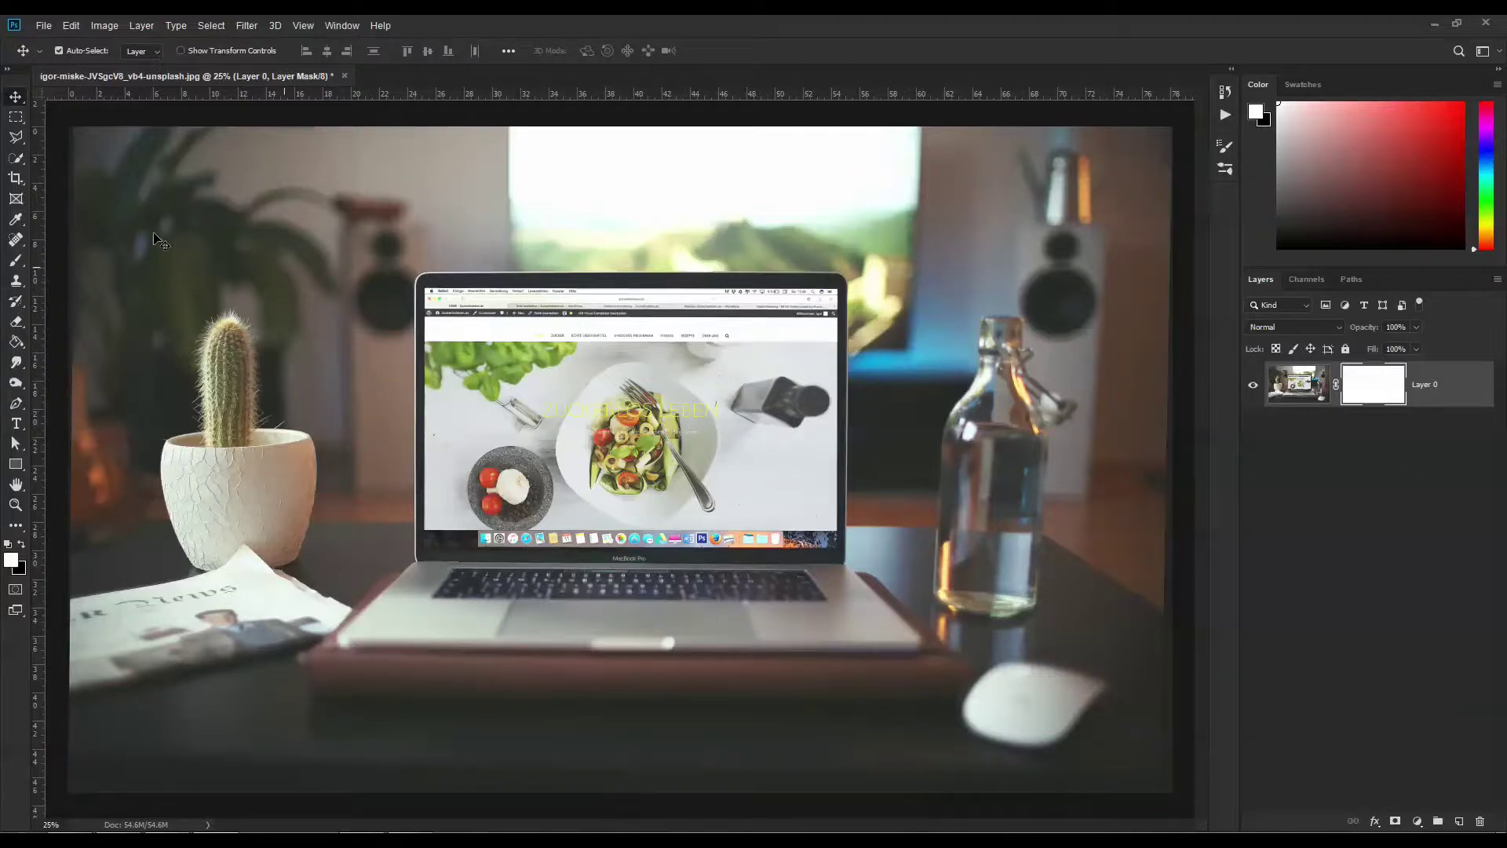
Step: Choose the Brush with a black foreground, try a stroke over the laptop screen on the mask, and undo it
click(15, 260)
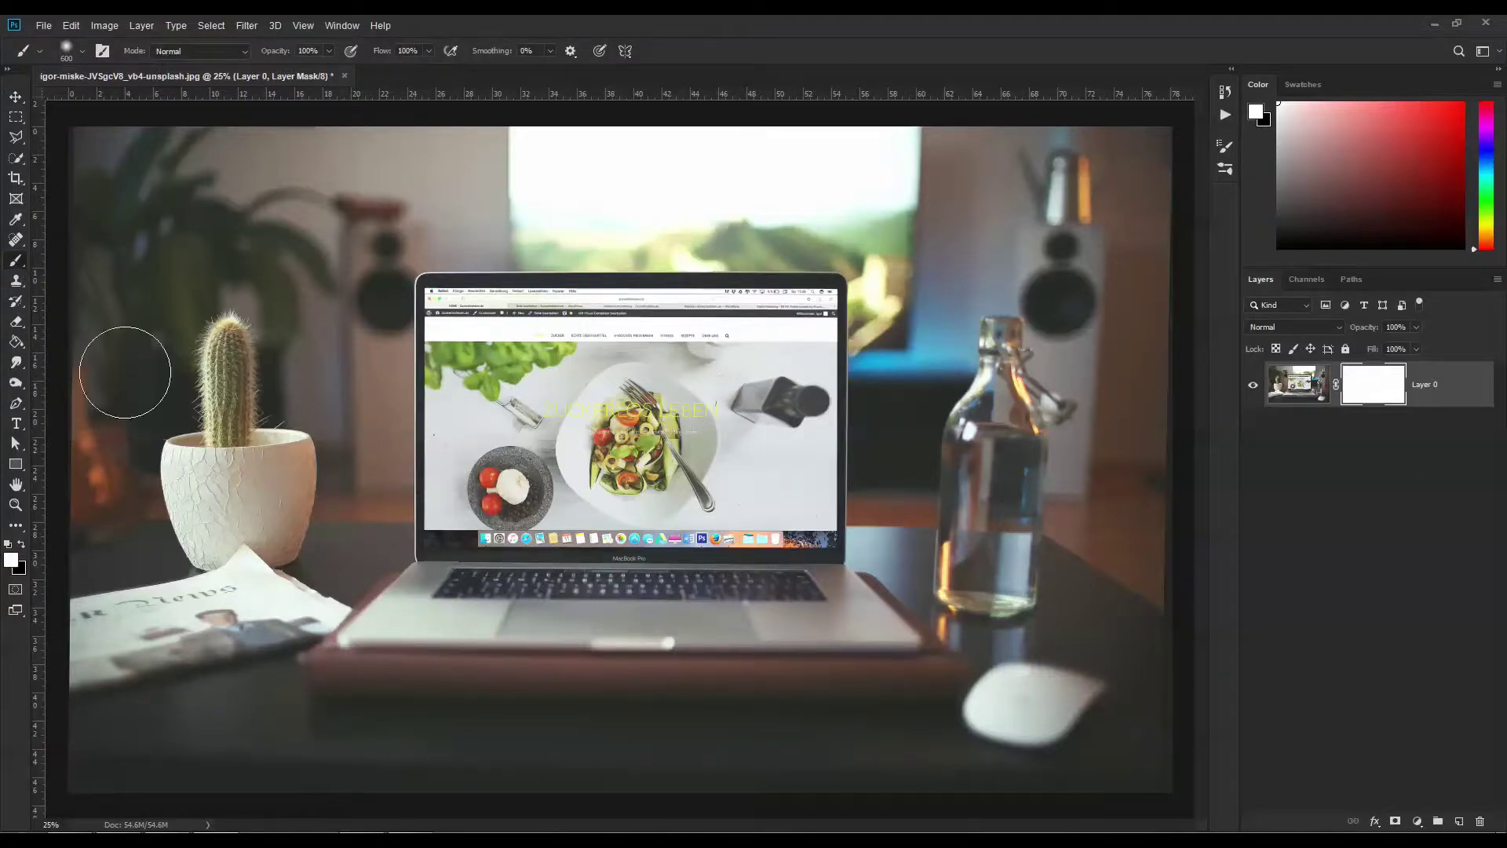
click(21, 544)
mouse_move(510, 329)
mouse_down()
mouse_move(432, 326)
mouse_move(462, 282)
mouse_move(670, 297)
mouse_up()
key(ctrl+z)
Step: Paint out the cactus and its pot on Layer 0's mask with a 400 px black brush, and disable the mask
key(bracketleft)
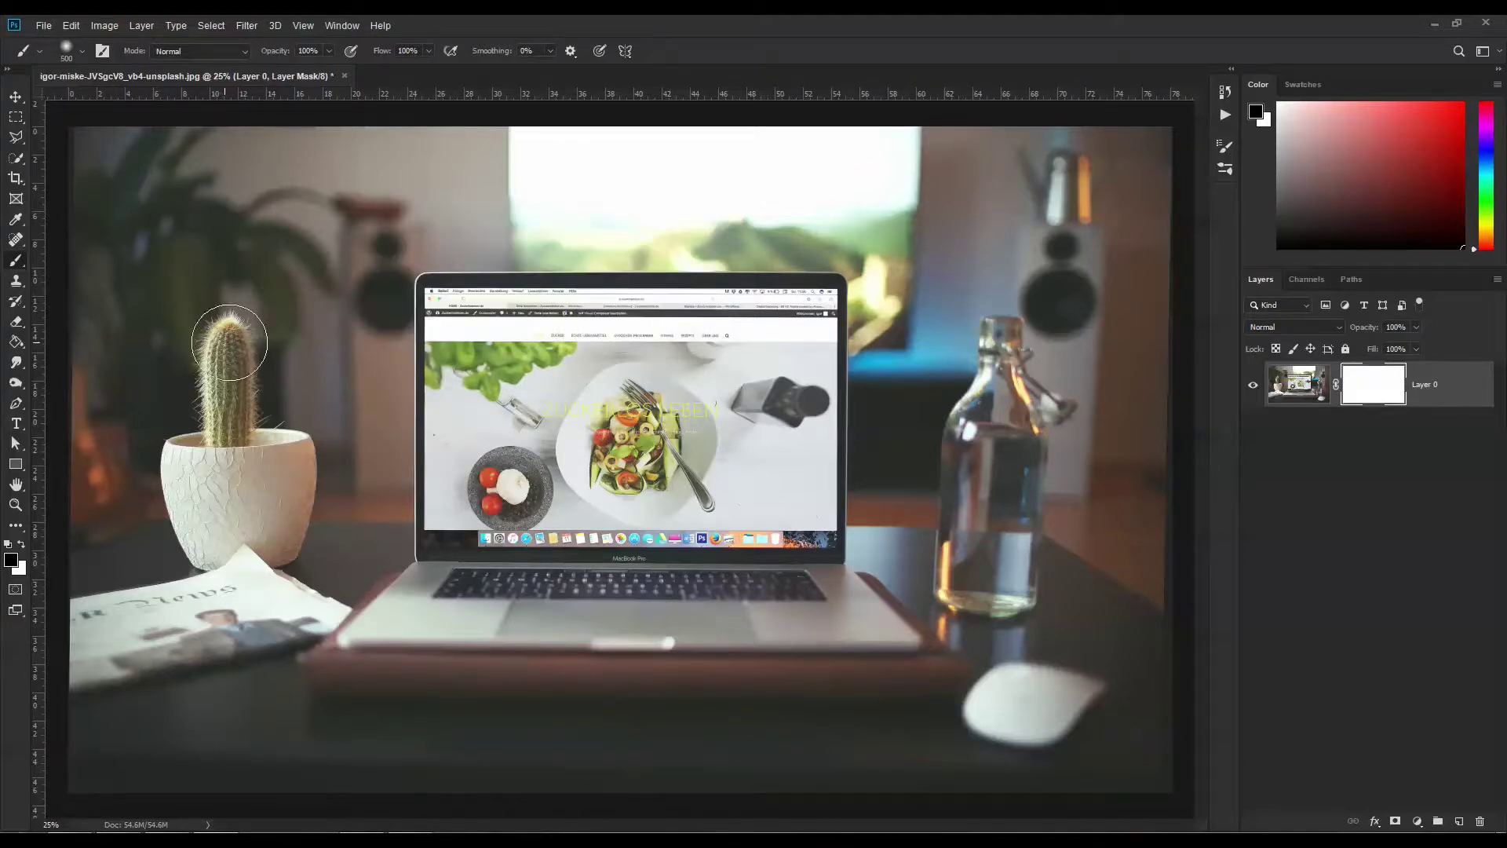
key(bracketleft)
mouse_move(294, 451)
mouse_down()
mouse_move(266, 535)
mouse_move(213, 526)
mouse_move(193, 477)
mouse_move(227, 435)
mouse_move(227, 345)
mouse_move(260, 527)
mouse_move(286, 457)
mouse_move(244, 461)
mouse_move(231, 326)
mouse_move(246, 494)
mouse_up()
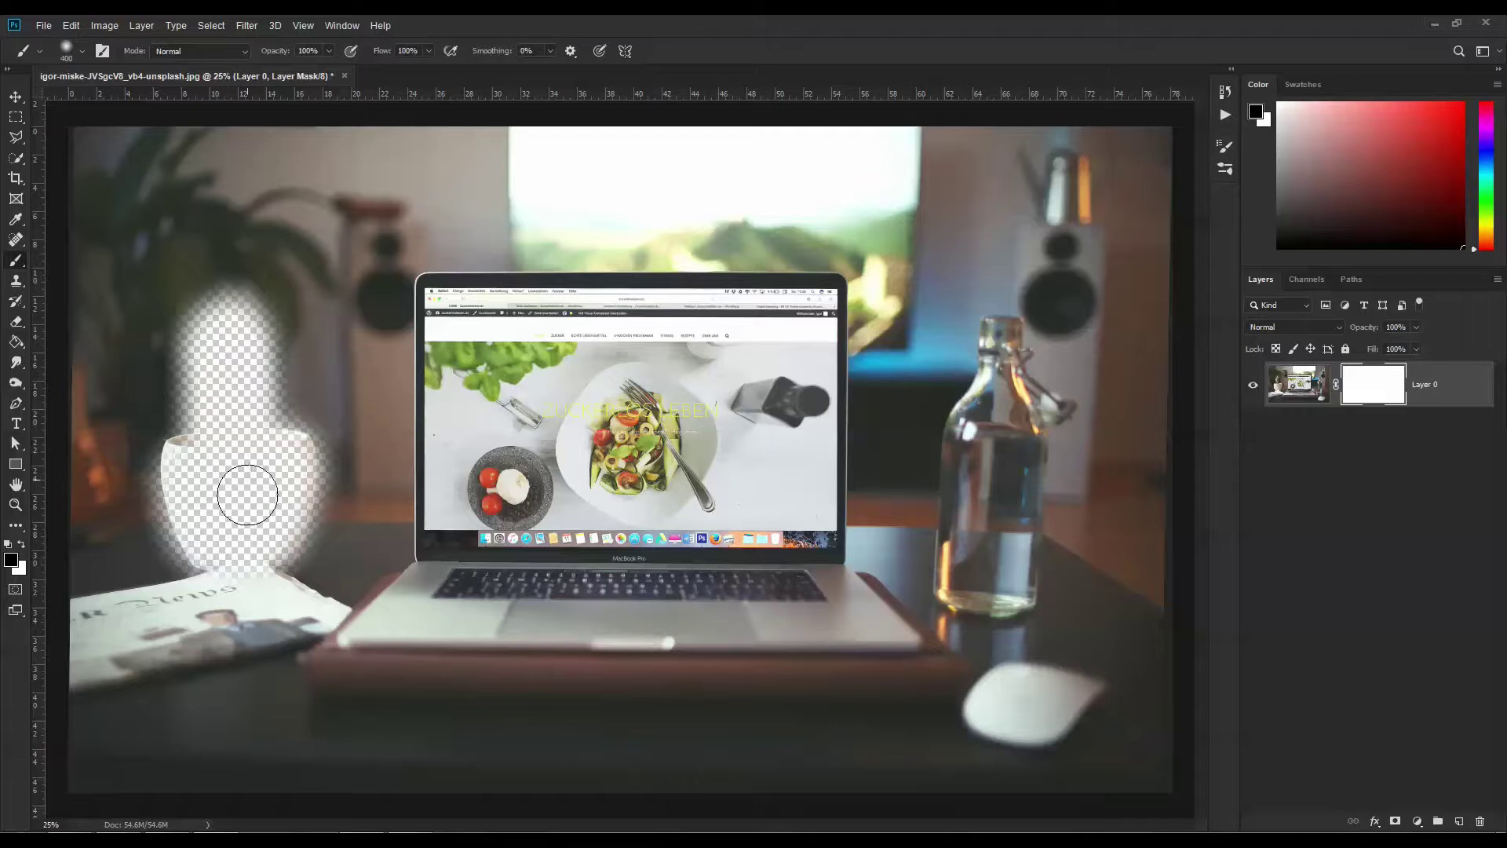
shift+click(1379, 390)
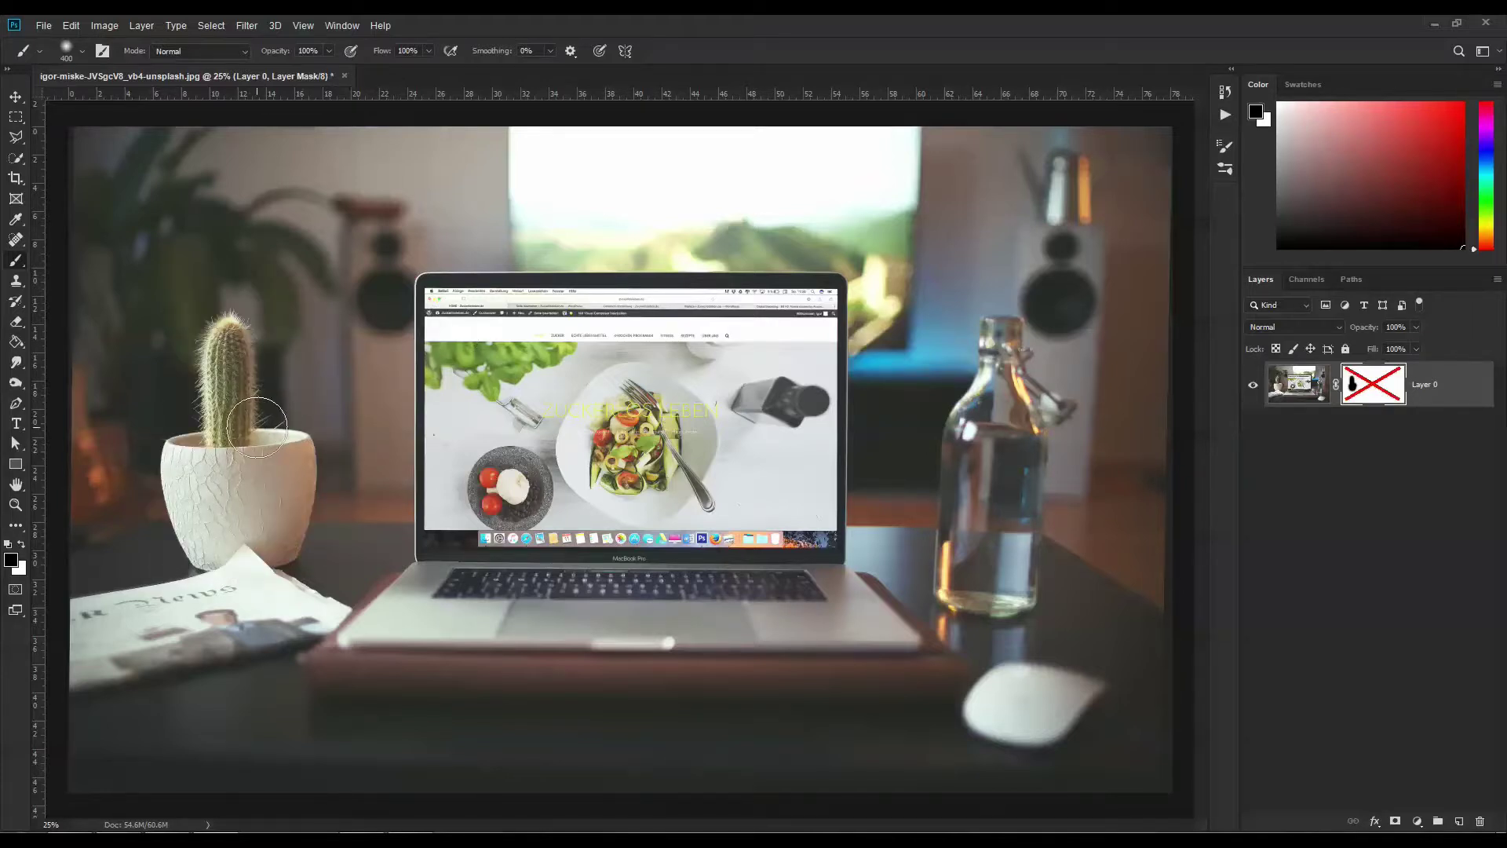
Step: Re-enable Layer 0's mask and close the laptop photo document
shift+click(1375, 389)
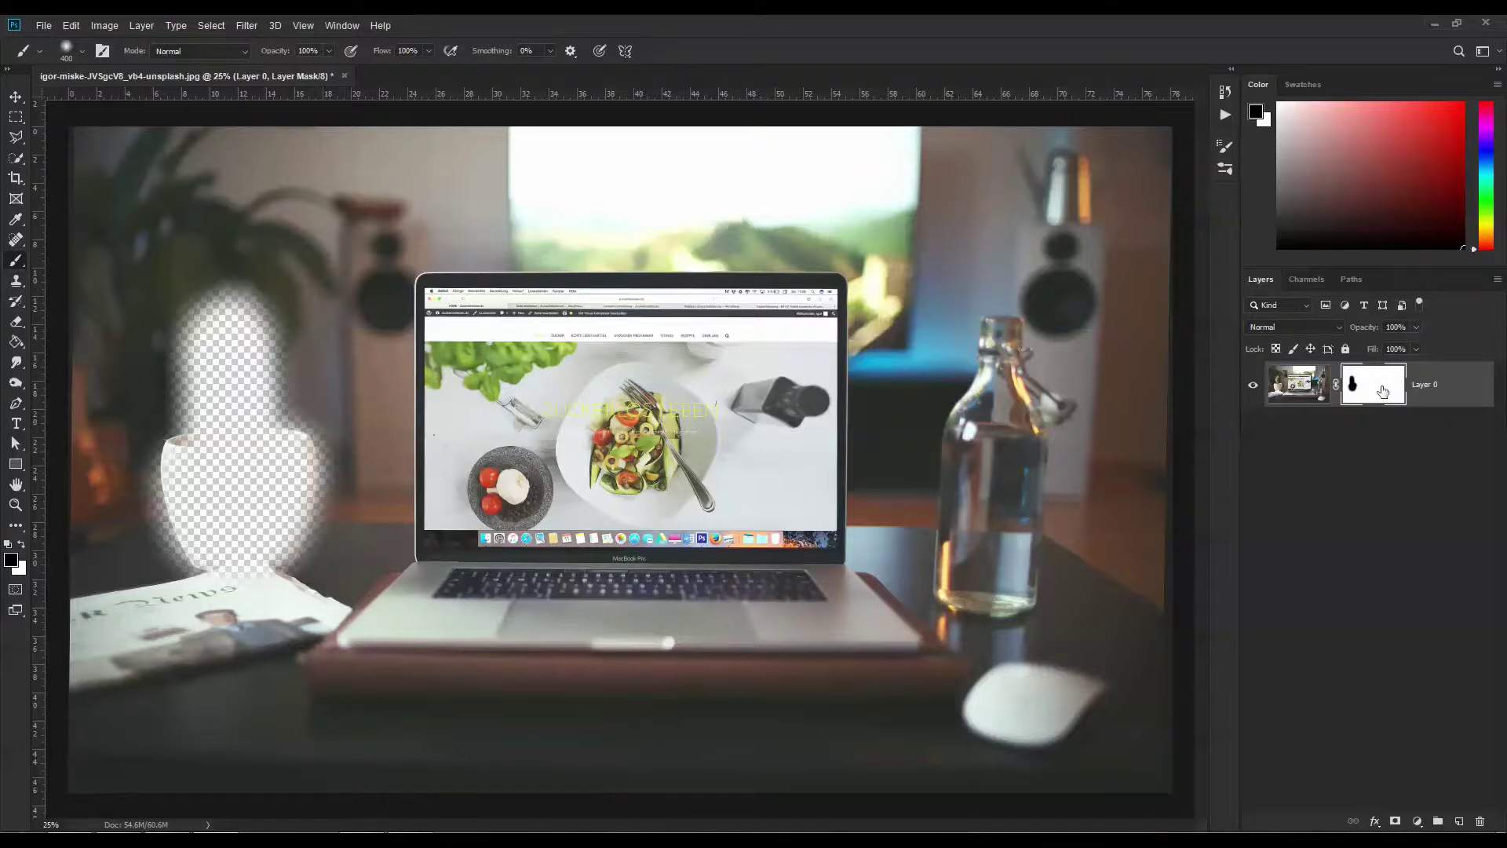
click(343, 78)
click(747, 327)
click(16, 97)
Step: Open the portrait of the man on the boat and the swimming pool photo together from the Layer Mask folder
key(alt+Tab)
click(632, 508)
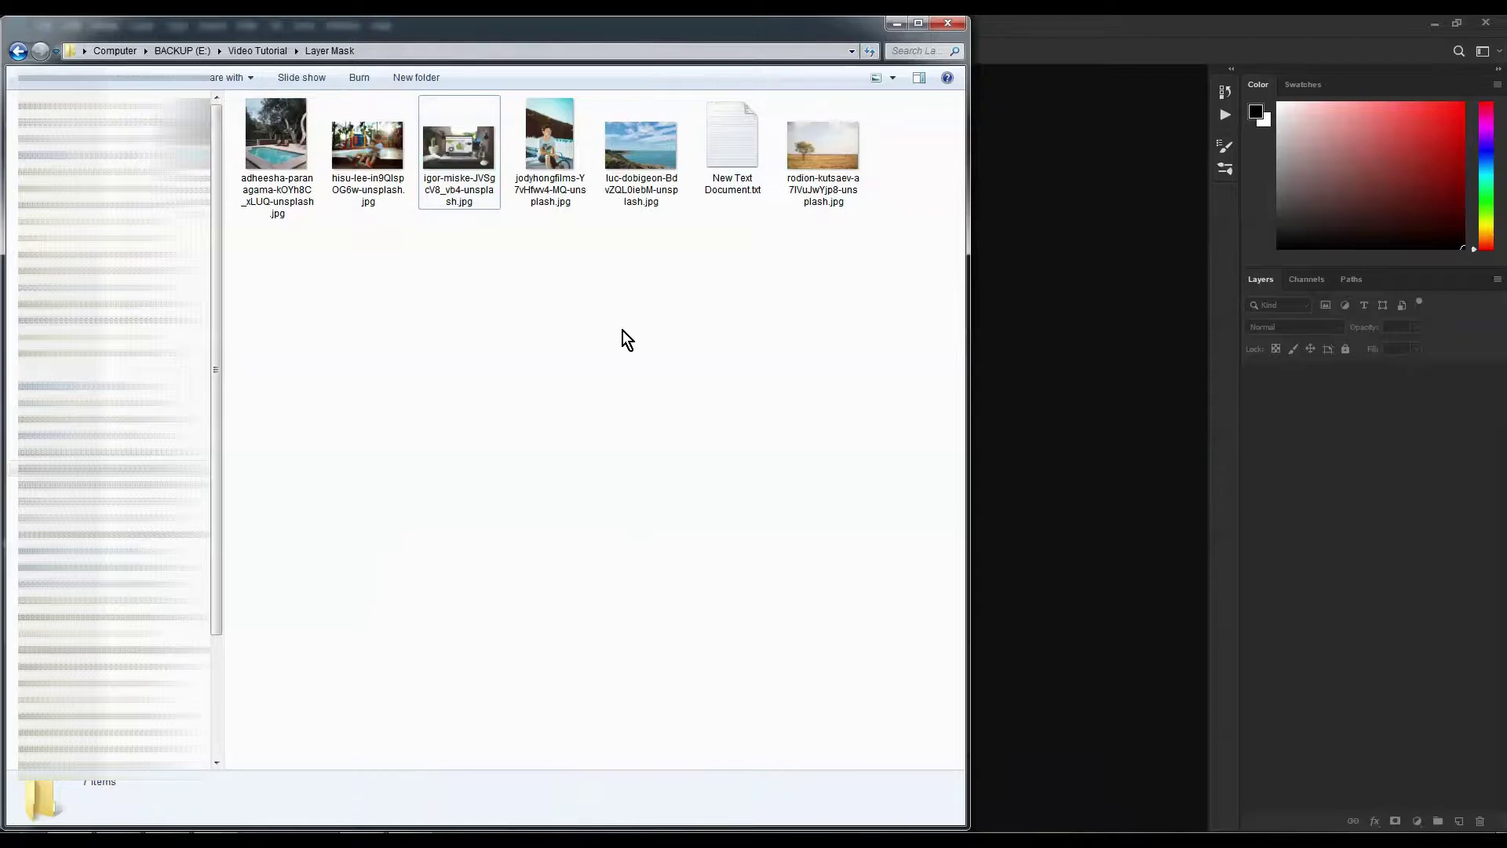
click(549, 141)
ctrl+click(267, 180)
drag(572, 191, 1120, 372)
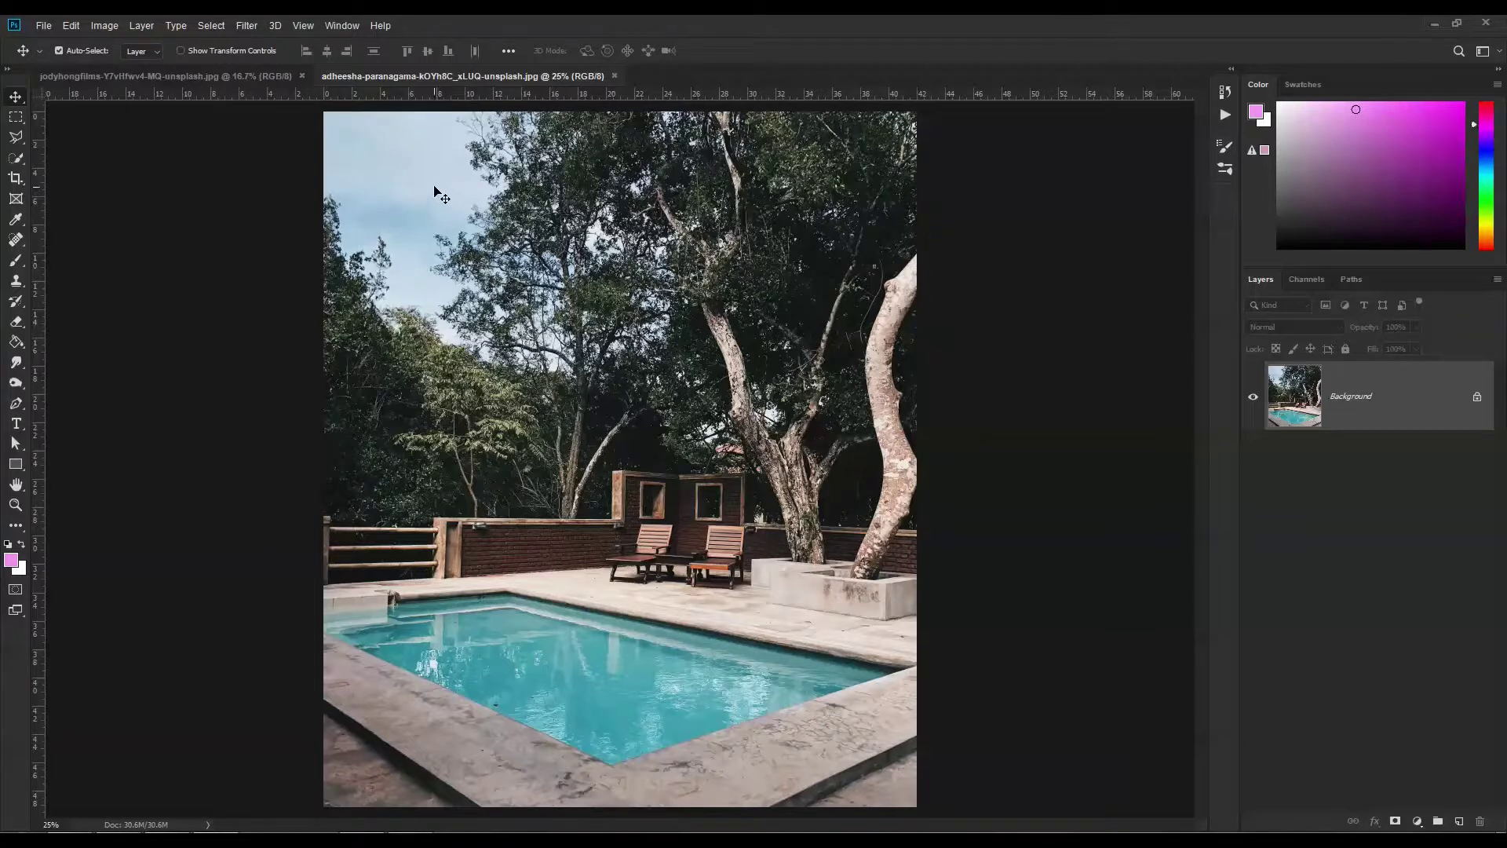
Step: Copy the whole swimming pool image and paste it into the boat portrait document as a new layer
key(ctrl+minus)
key(m)
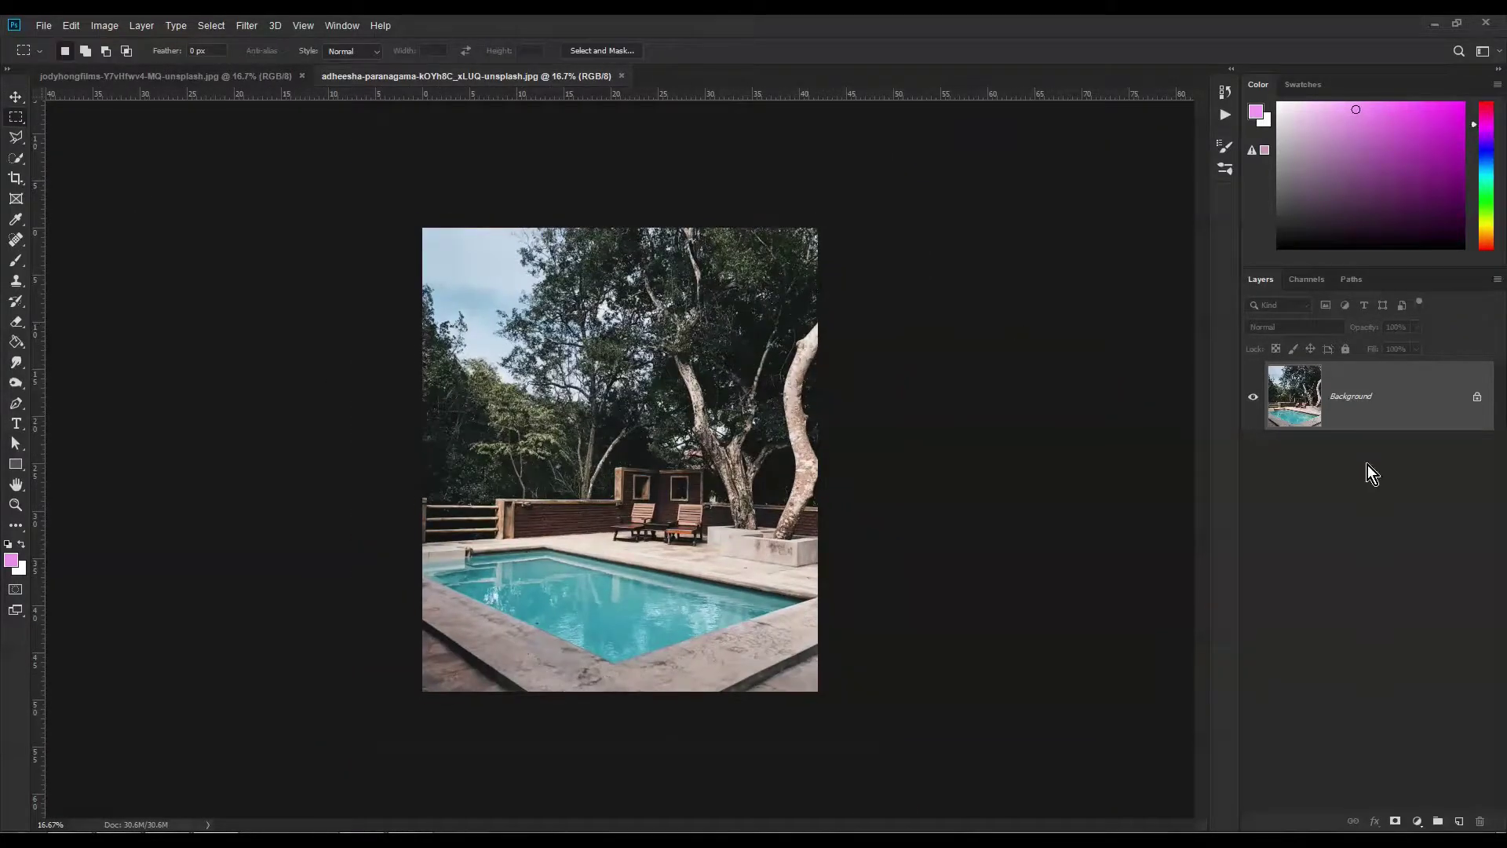
drag(373, 189, 928, 764)
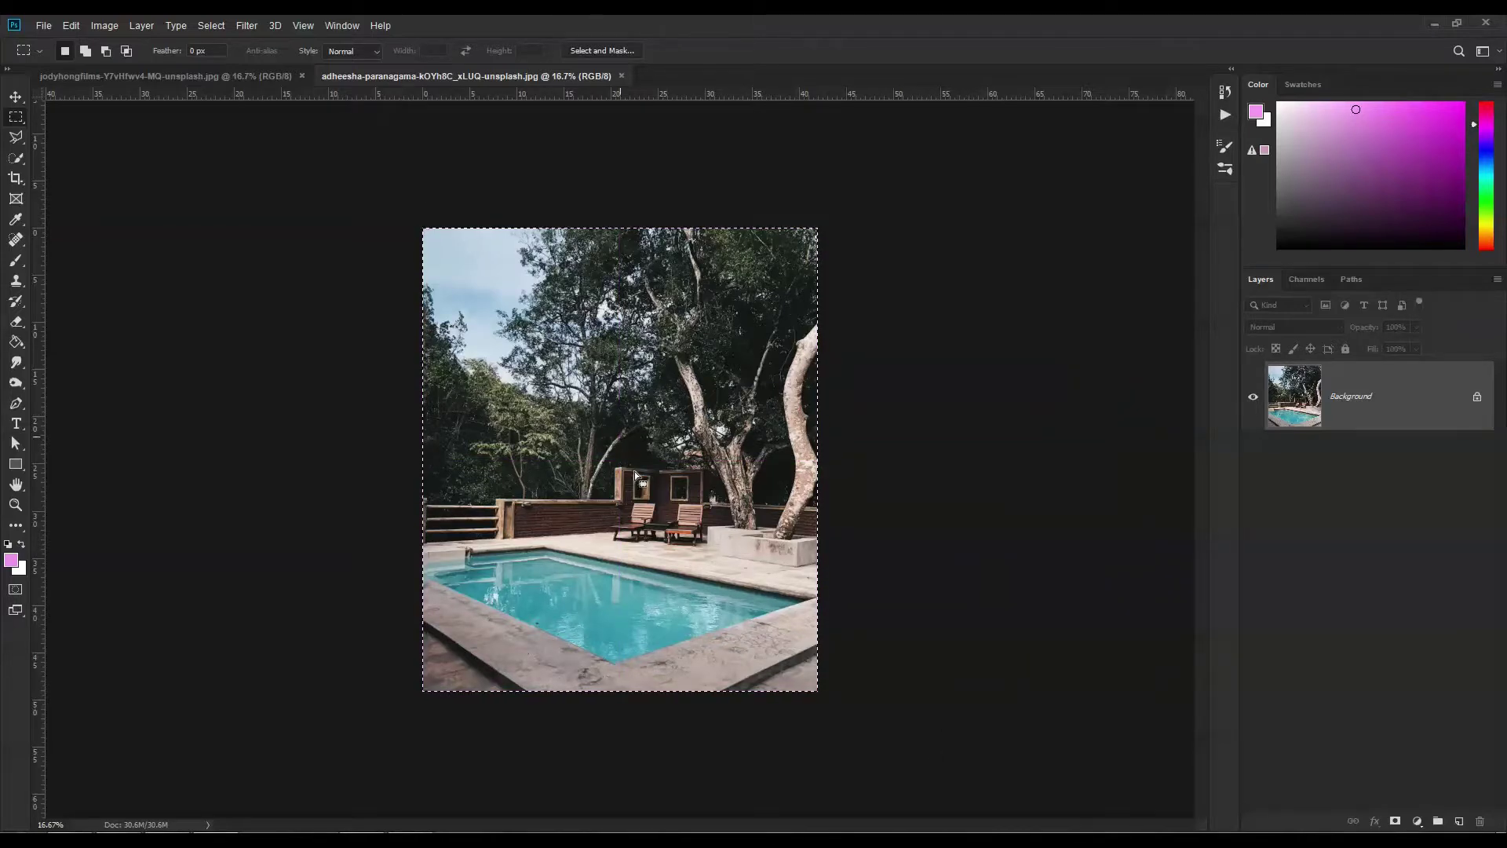
click(256, 76)
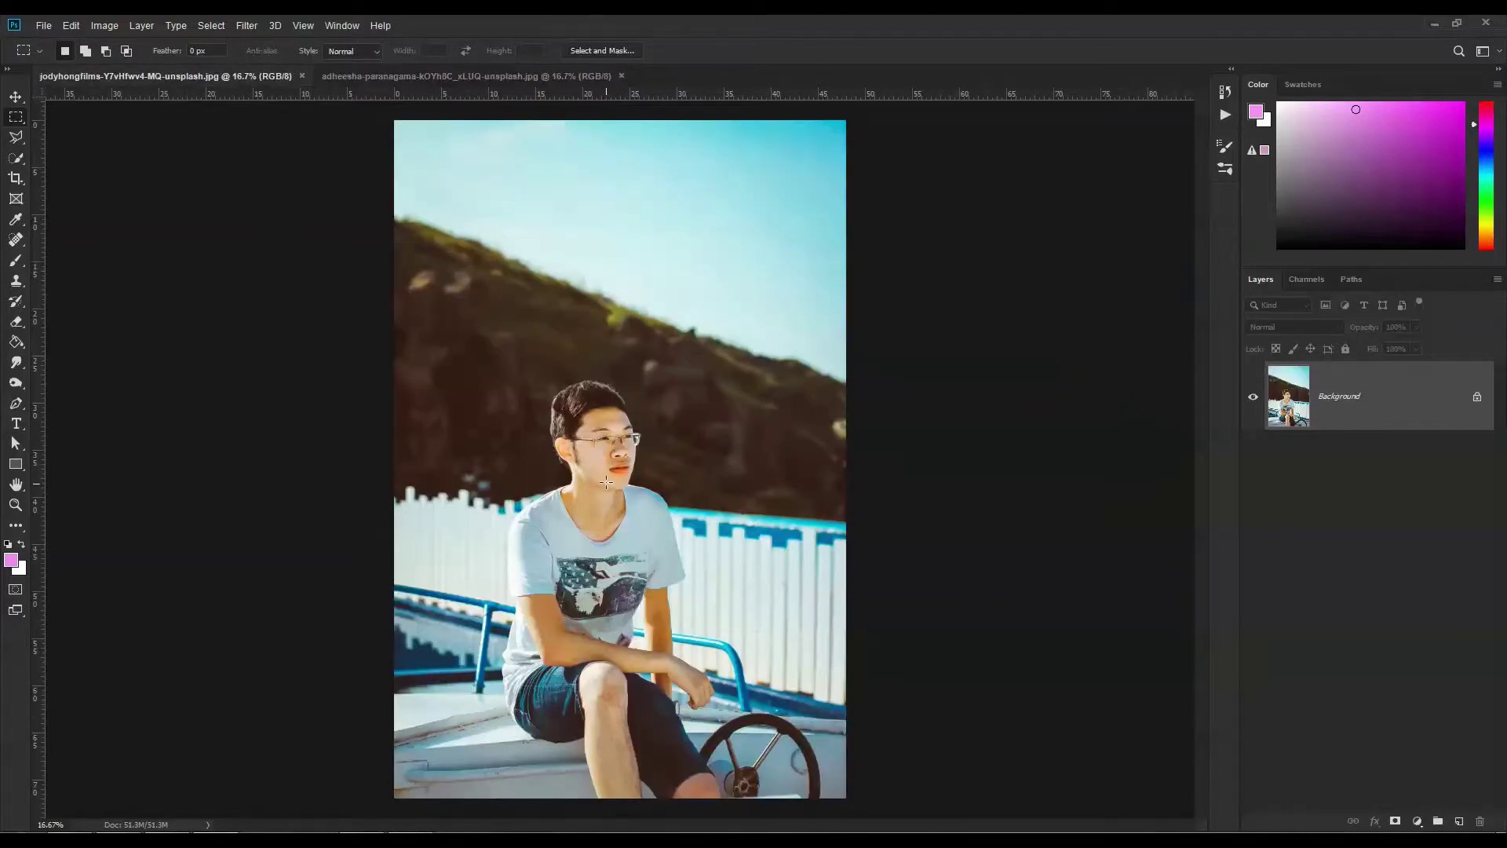
click(375, 78)
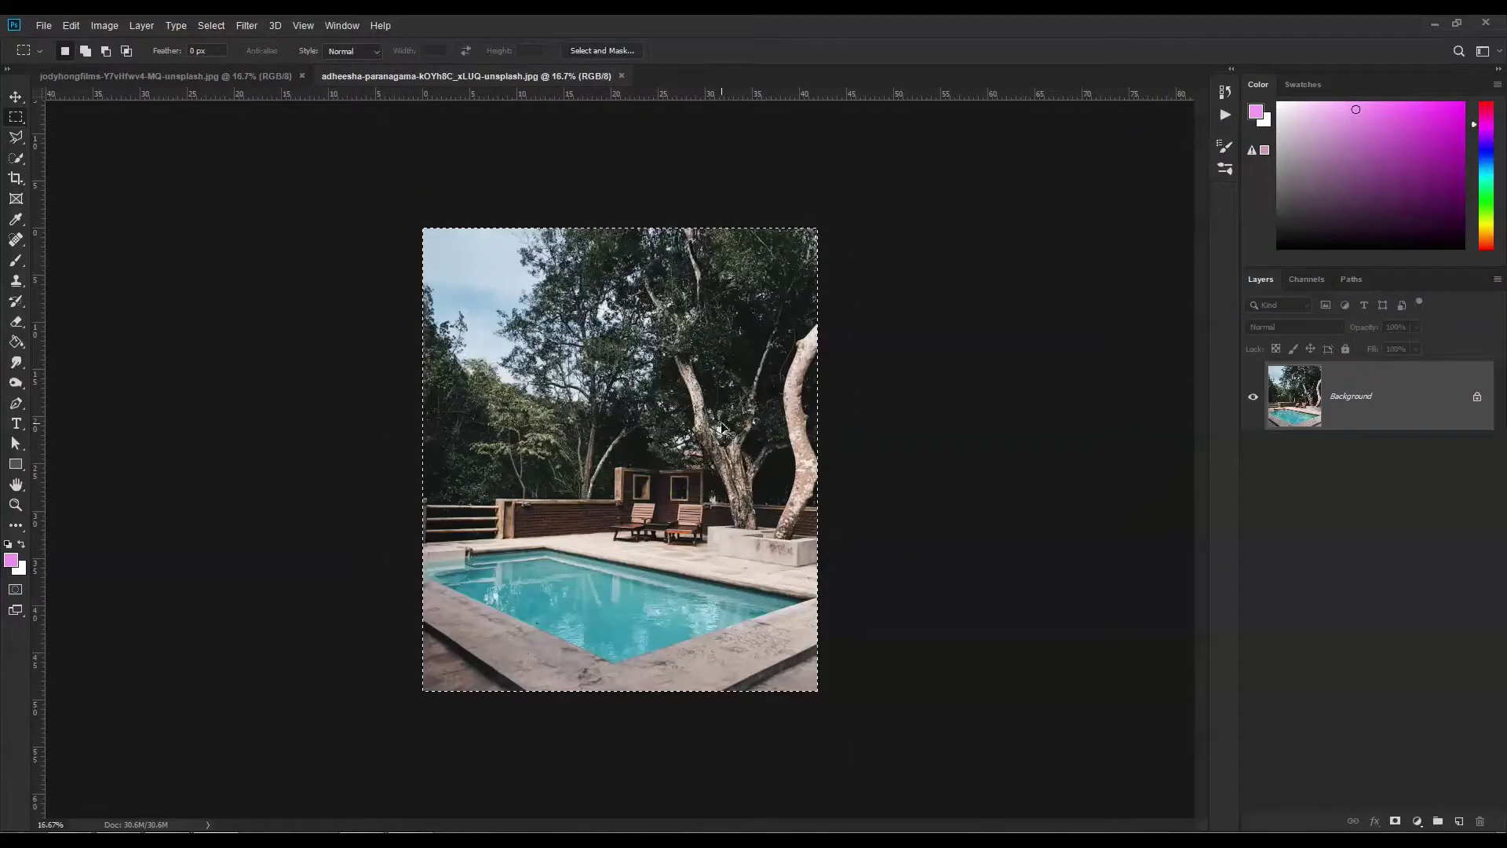
click(237, 78)
key(ctrl+v)
Step: Enlarge the pasted pool layer with Free Transform and move it so it covers the entire canvas
key(v)
drag(559, 317, 554, 210)
key(ctrl+t)
drag(802, 602, 1016, 773)
key(Return)
drag(730, 540, 624, 540)
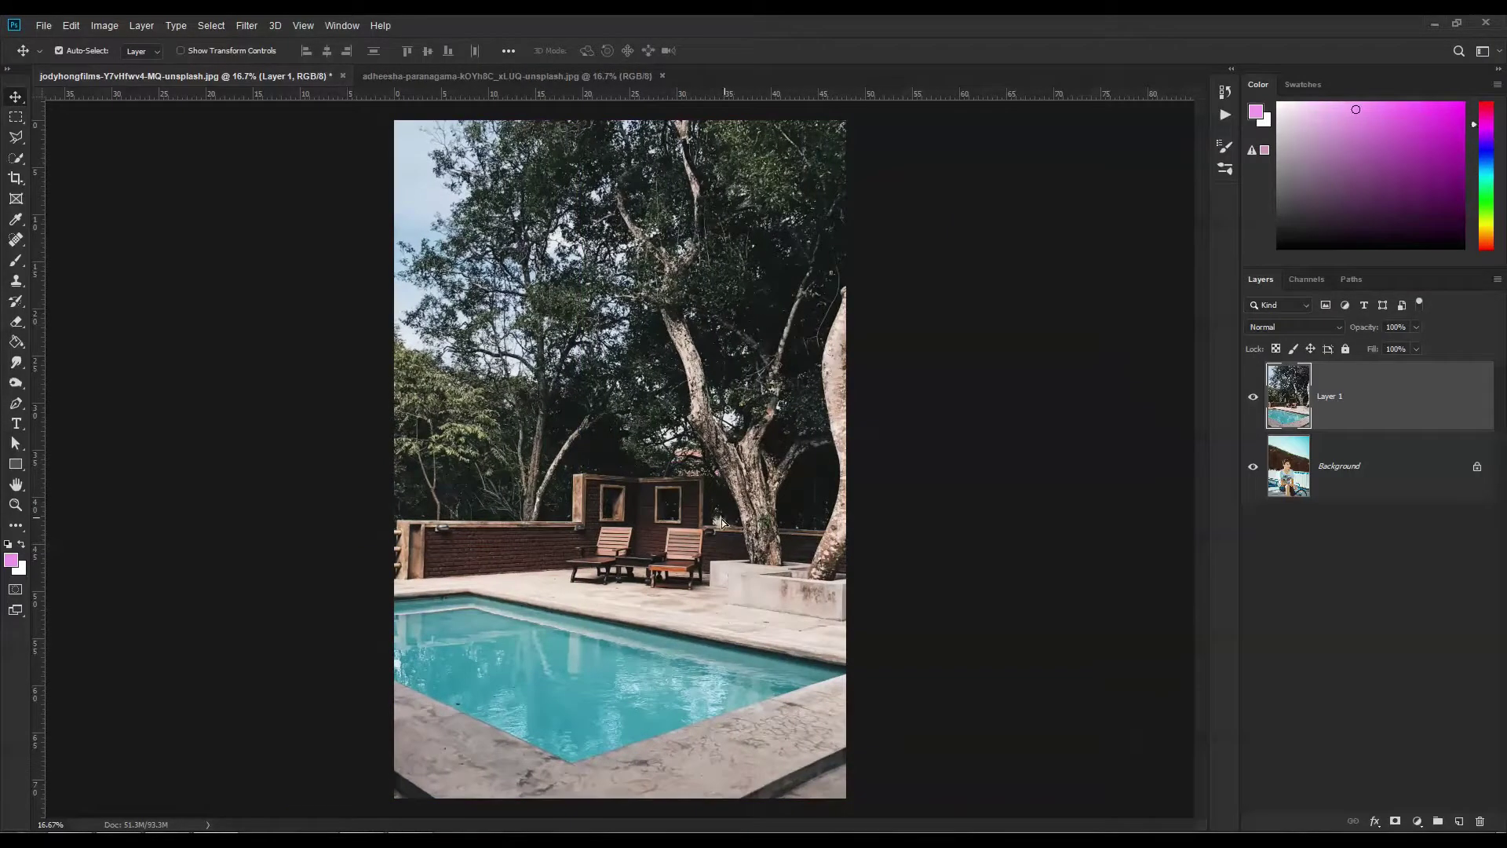
drag(721, 523, 714, 522)
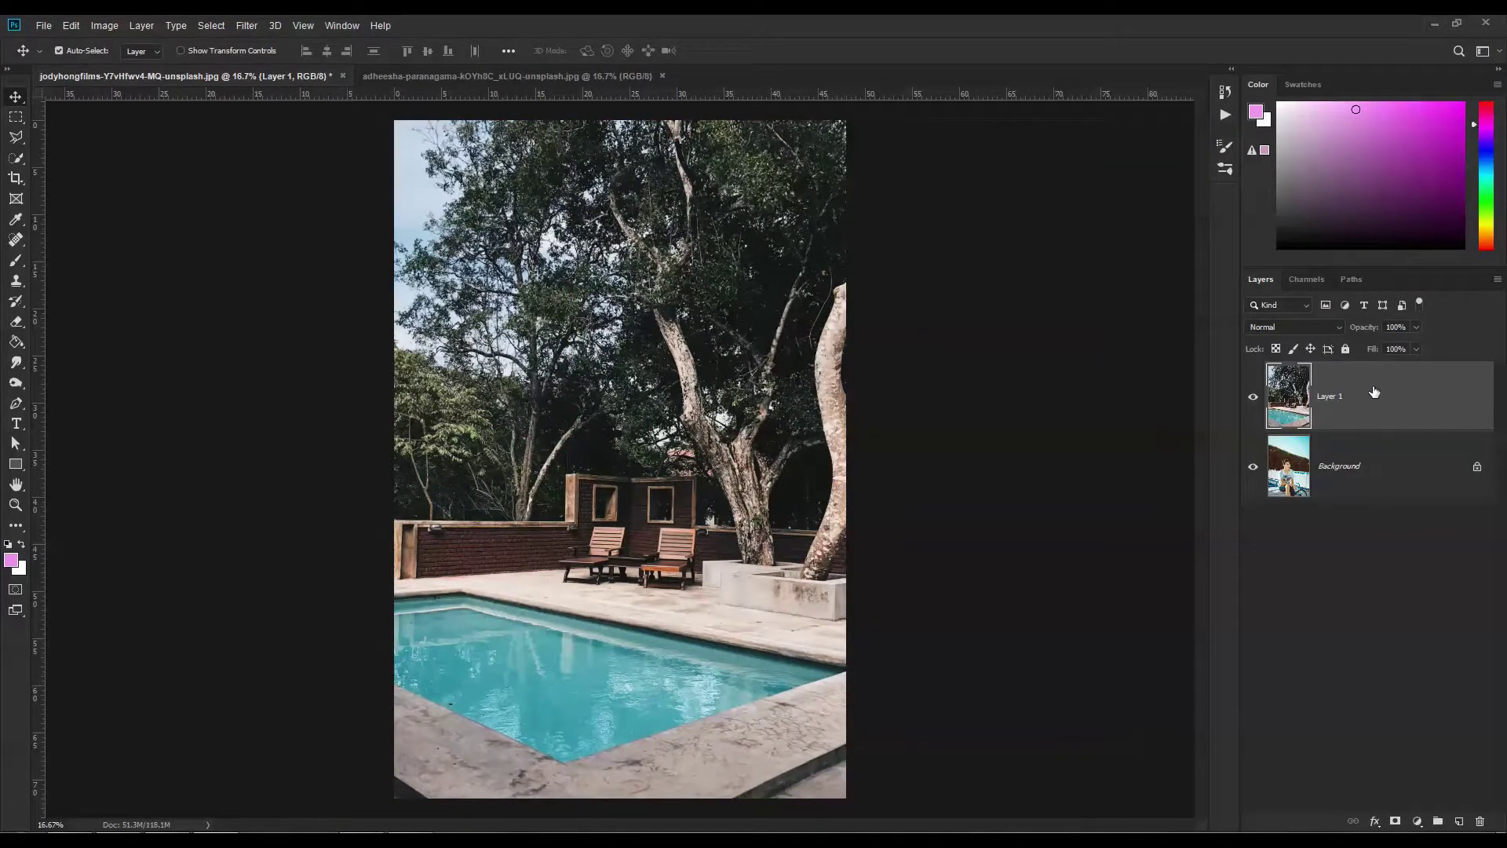
click(1373, 478)
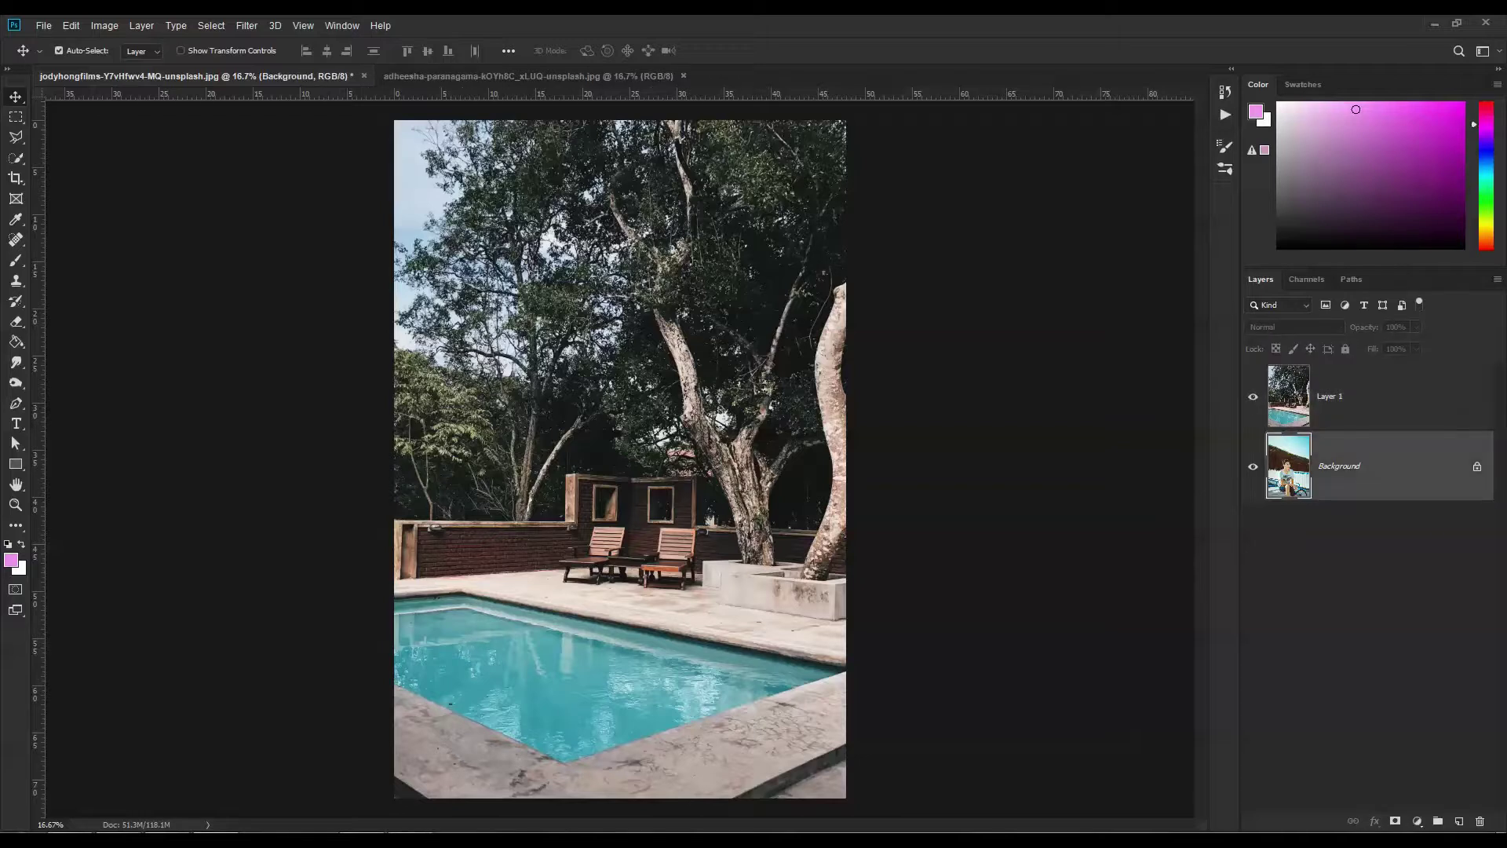
click(1458, 821)
drag(1367, 401, 1382, 471)
click(1381, 472)
key(Delete)
Step: Duplicate the Background portrait layer and place the pool layer directly beneath the copy
key(ctrl+j)
drag(1392, 399, 1403, 496)
Step: Add an empty layer directly above the Background and fill it with pure red using the Paint Bucket
click(1365, 533)
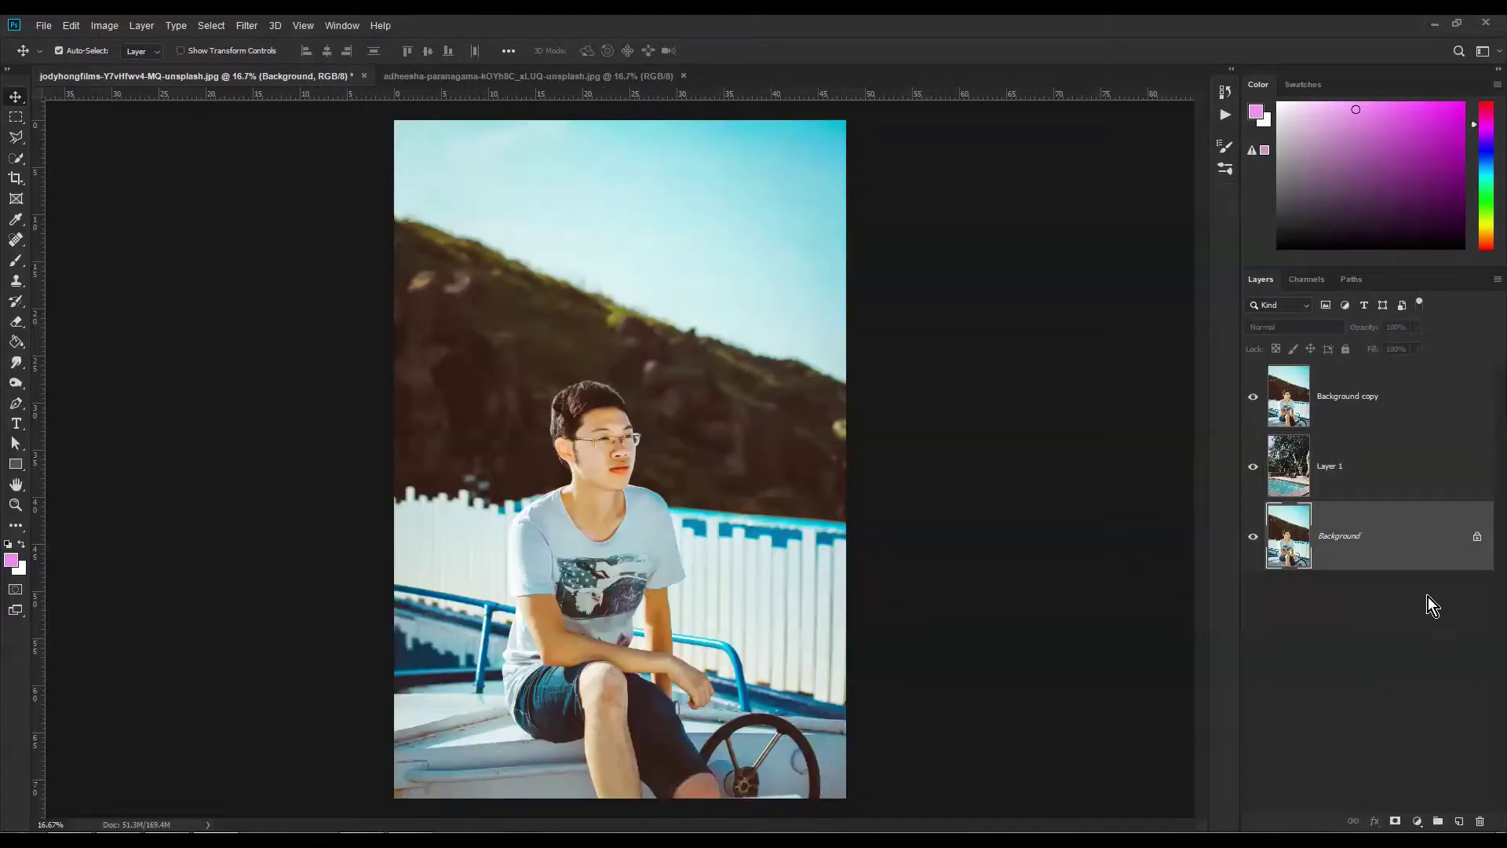
click(1458, 821)
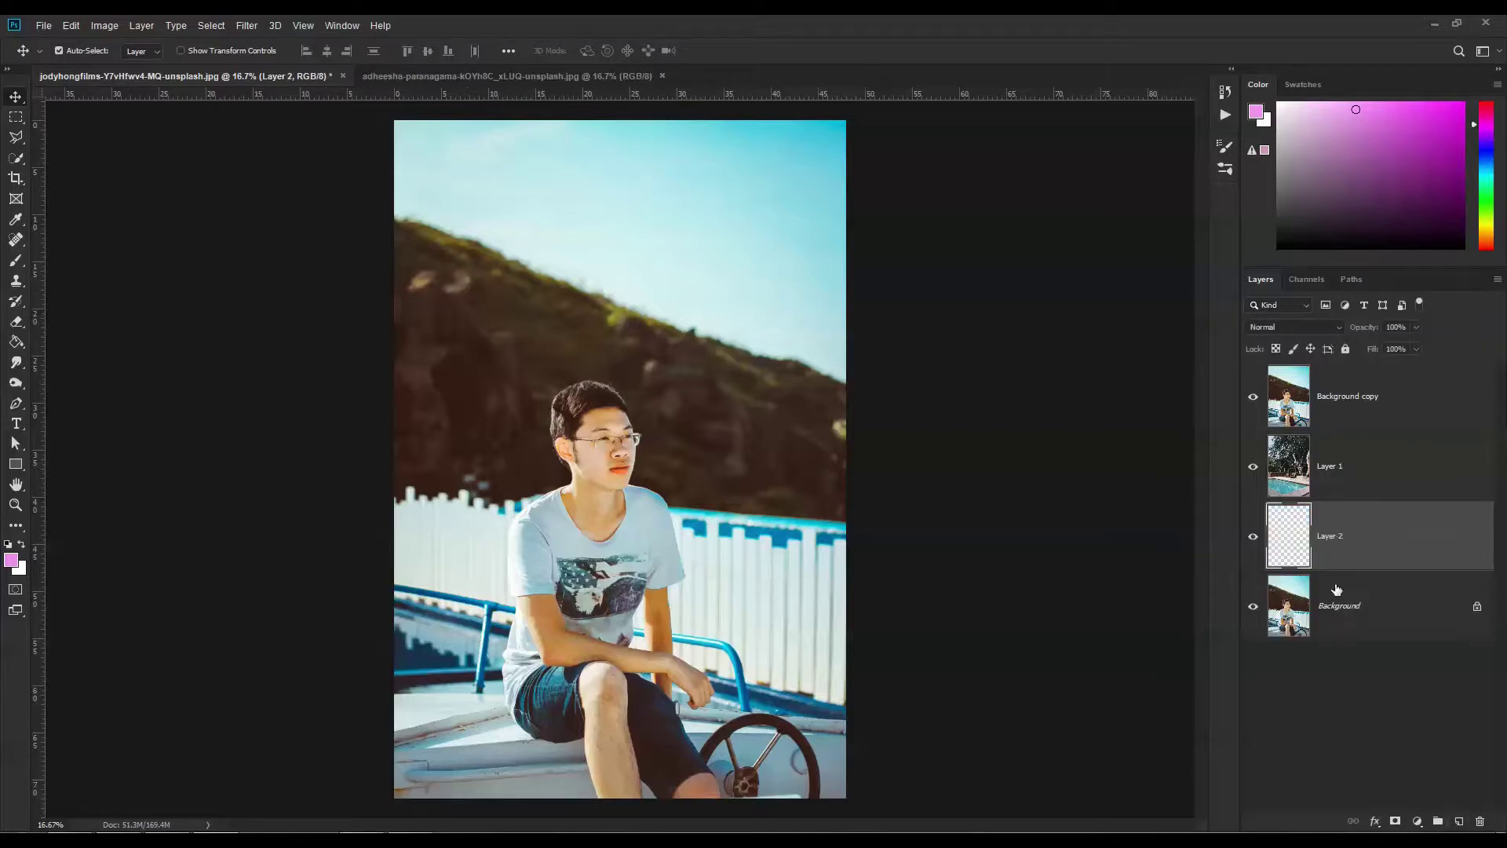
click(10, 560)
drag(670, 402, 738, 347)
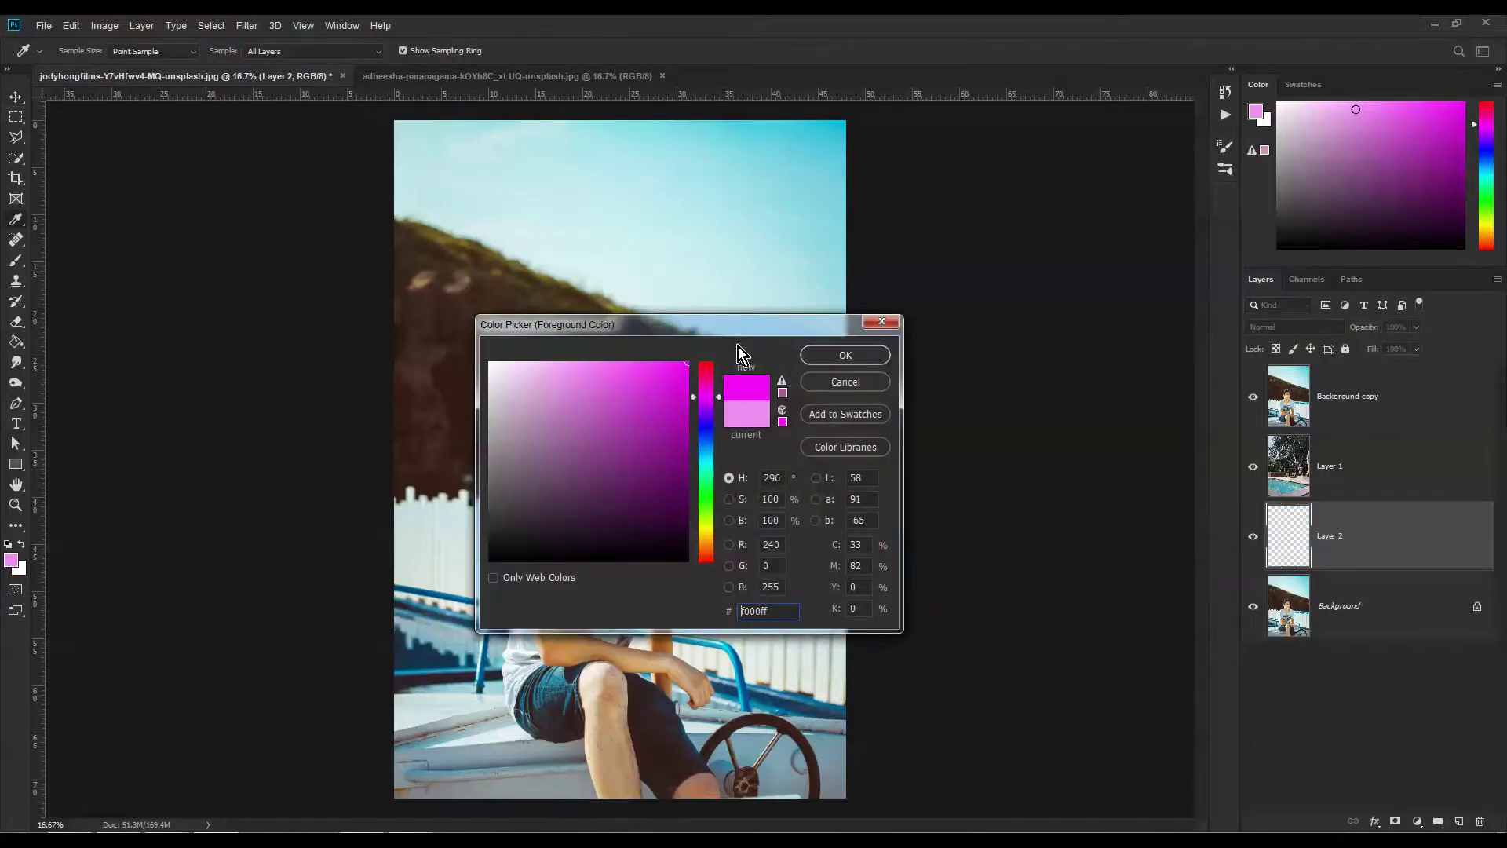
drag(696, 402, 708, 368)
key(Return)
click(15, 342)
click(694, 328)
key(v)
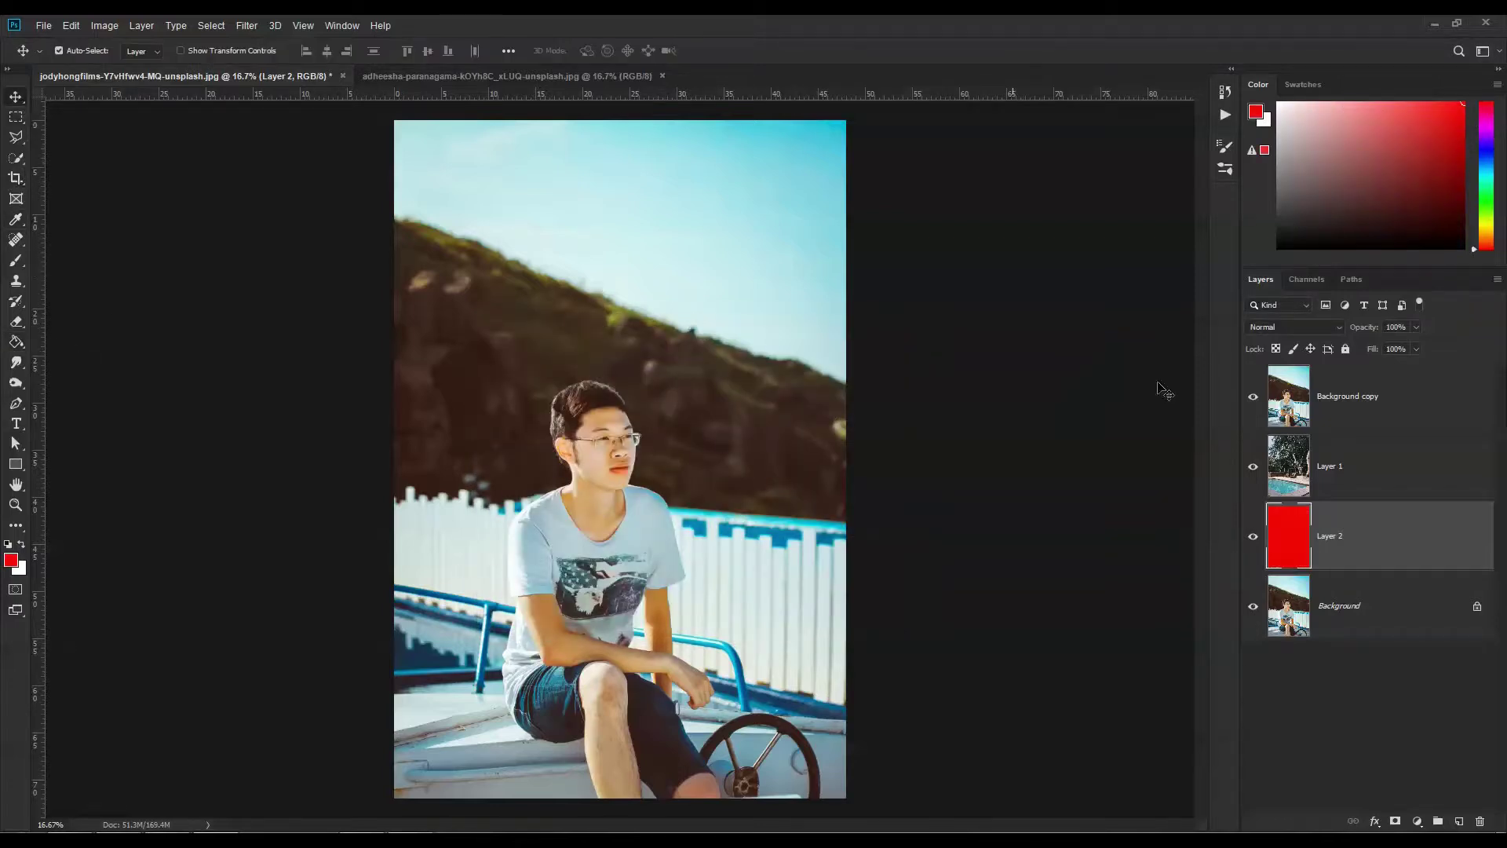
Step: Hide the red Layer 2 and toggle the Background copy and pool layers to compare the two photos
click(1254, 536)
click(1254, 396)
click(1253, 467)
click(1253, 398)
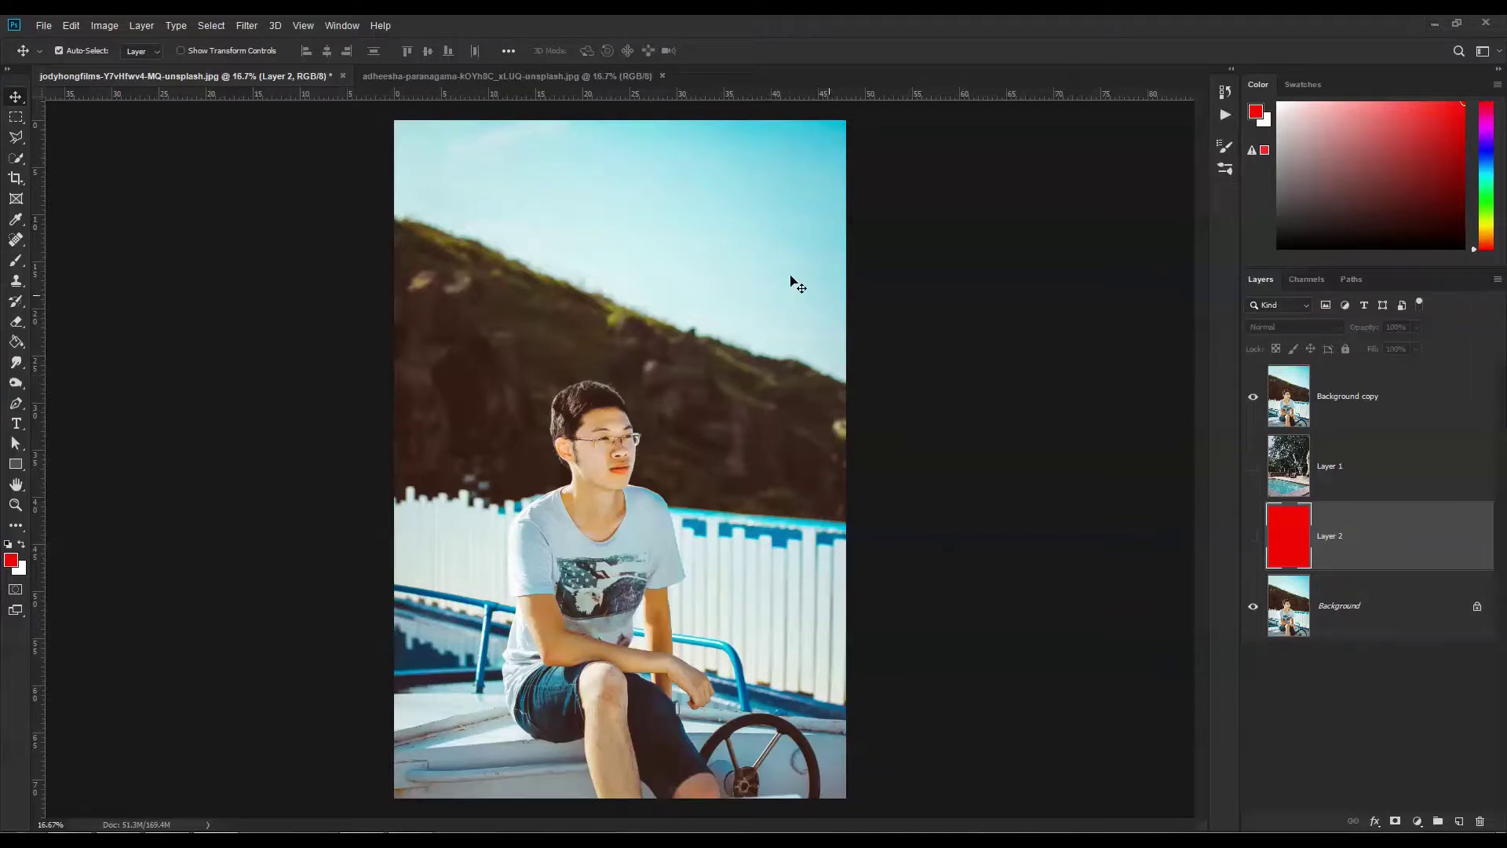
click(1254, 466)
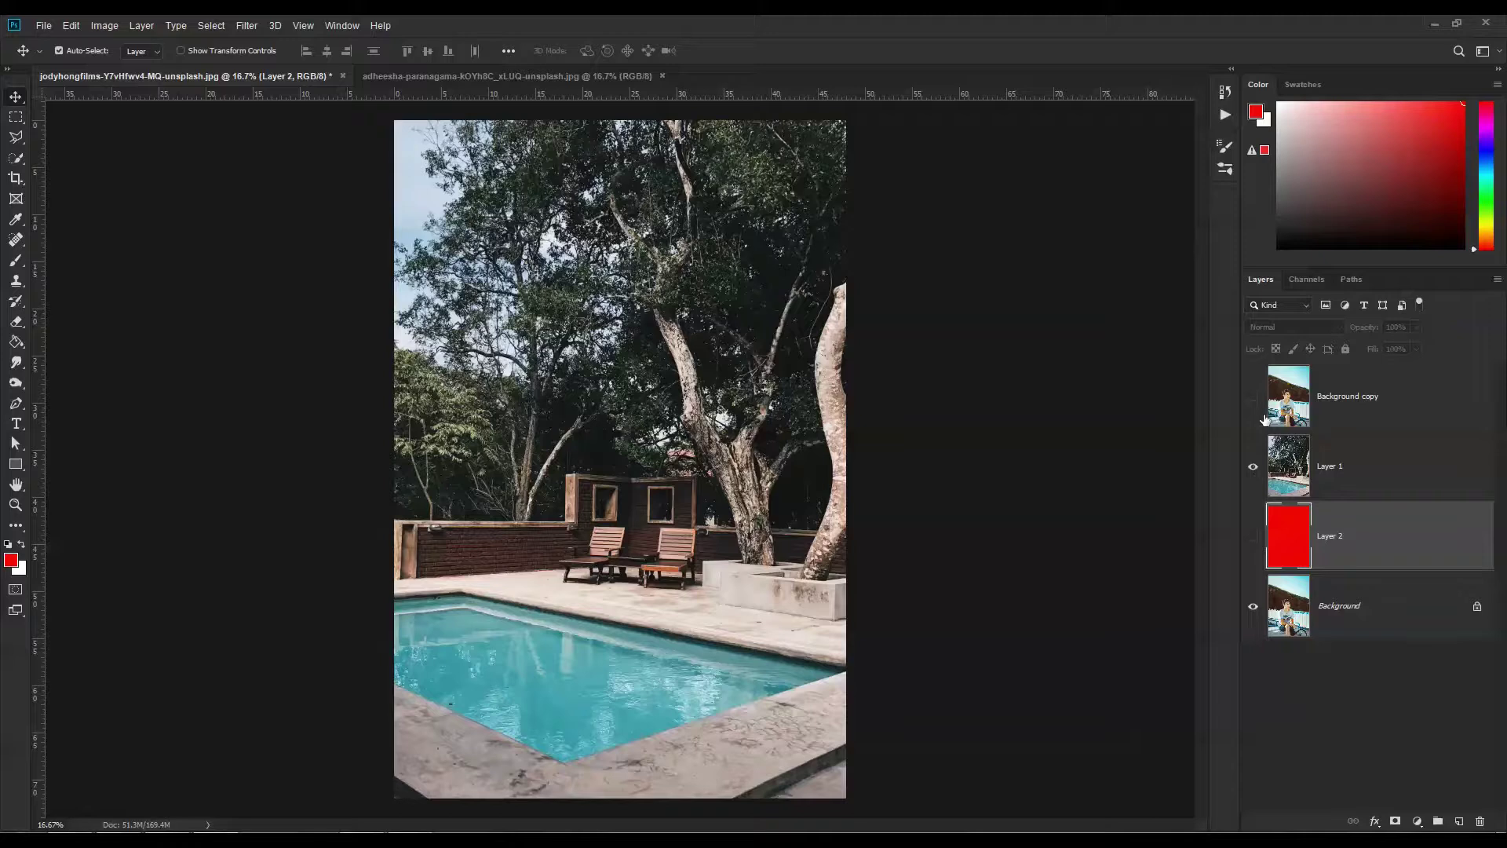
Step: Select the man's head and neck on the Background copy layer with the Quick Selection tool
click(1458, 401)
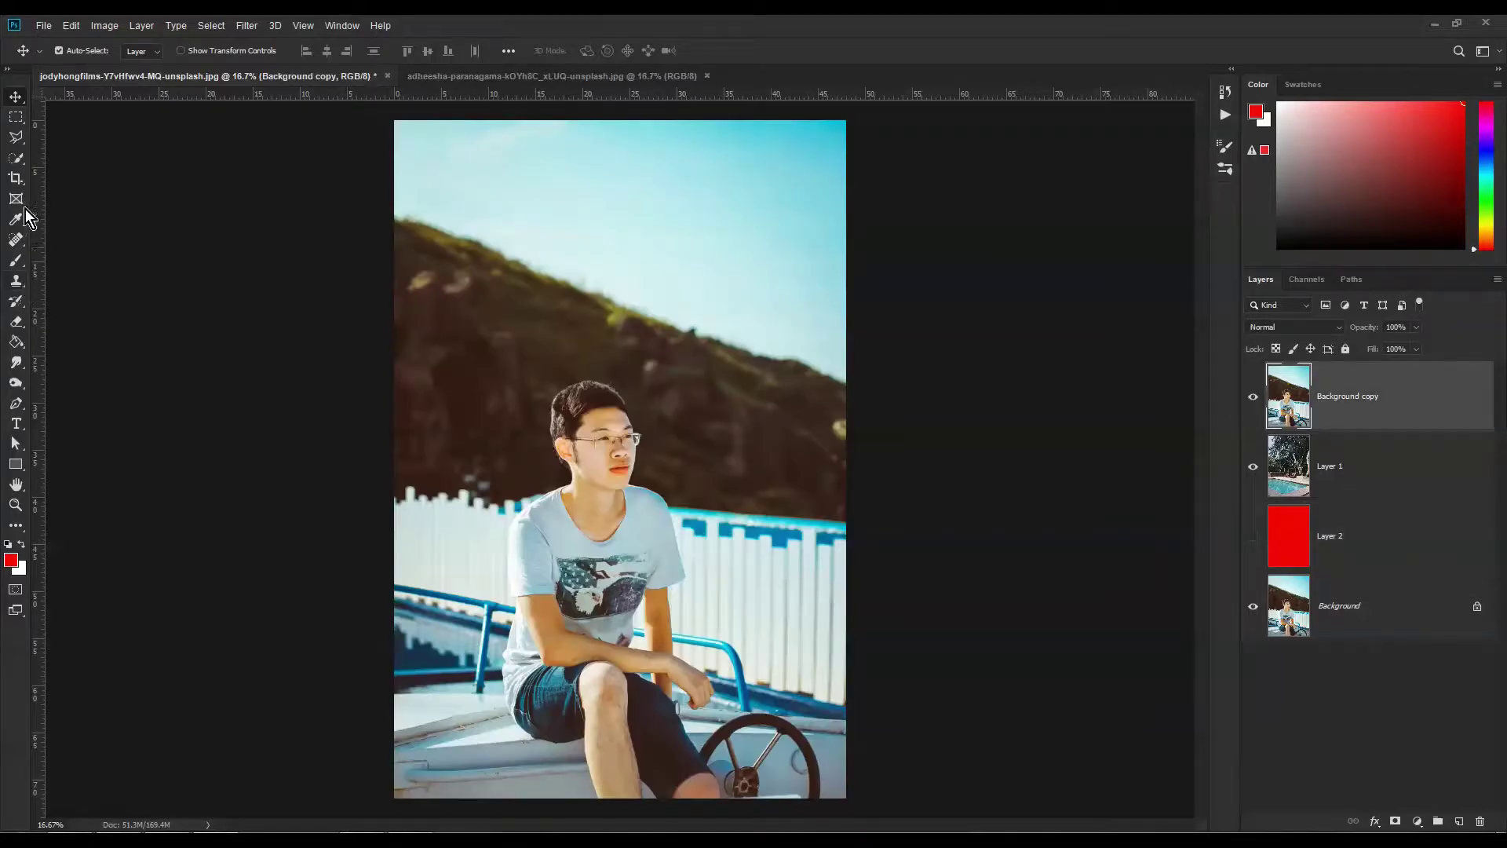
click(17, 261)
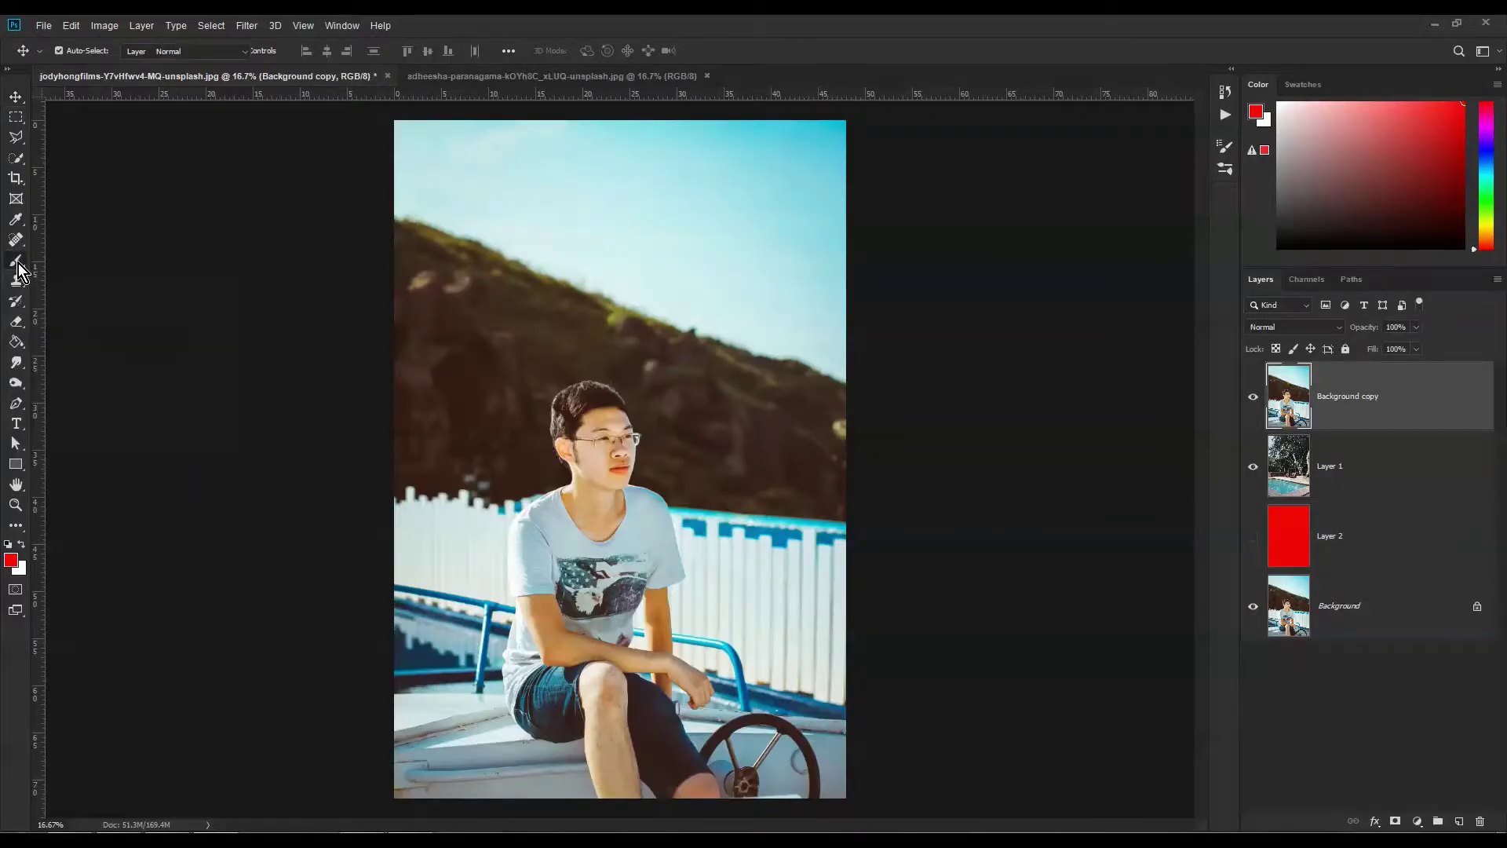
click(16, 300)
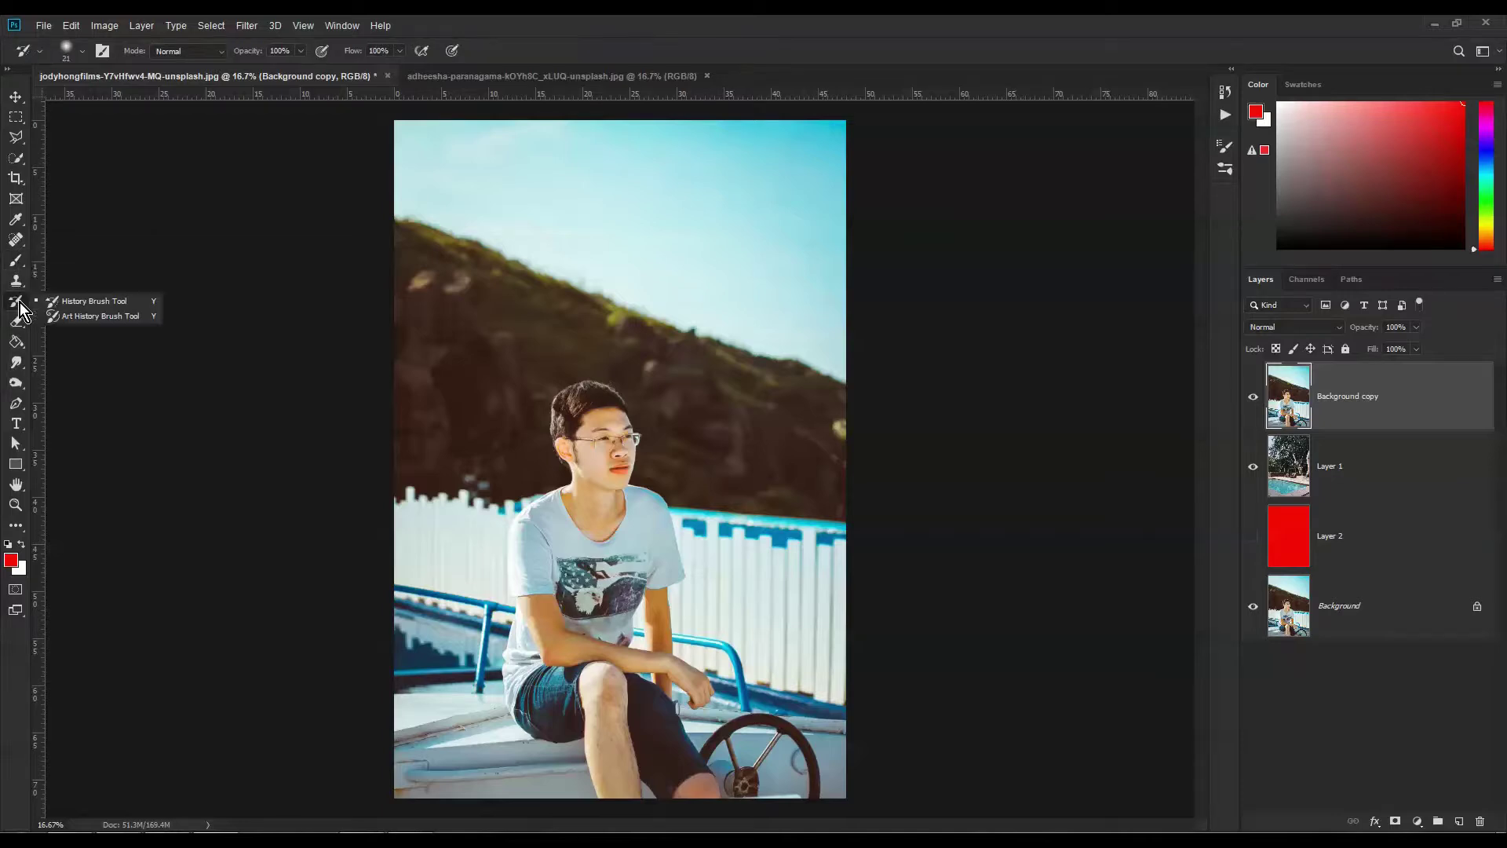
click(17, 160)
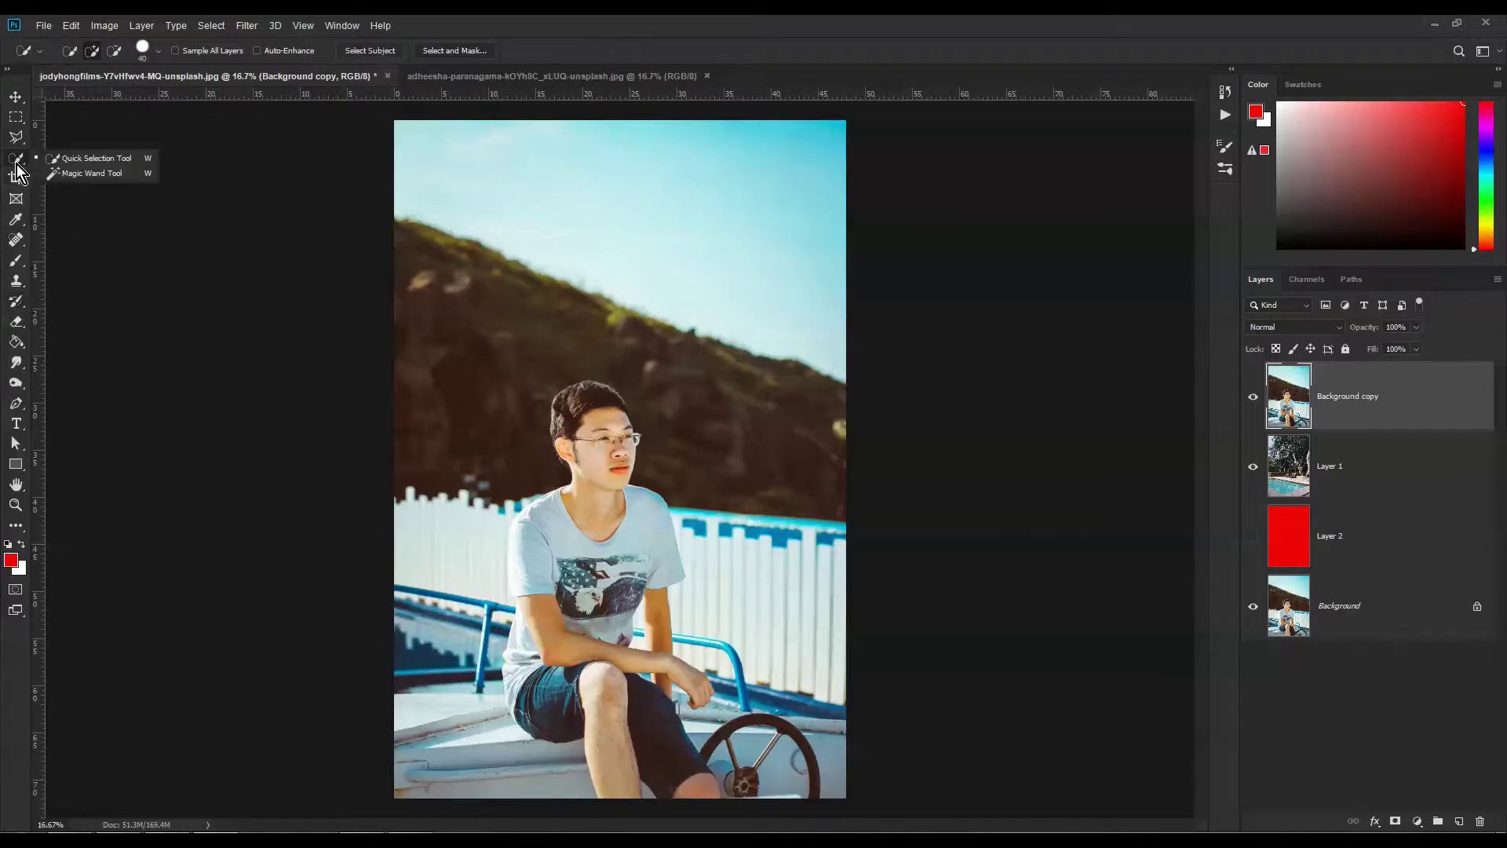
click(61, 161)
key(ctrl+plus)
key(ctrl+plus)
key(ctrl+plus)
key(ctrl+plus)
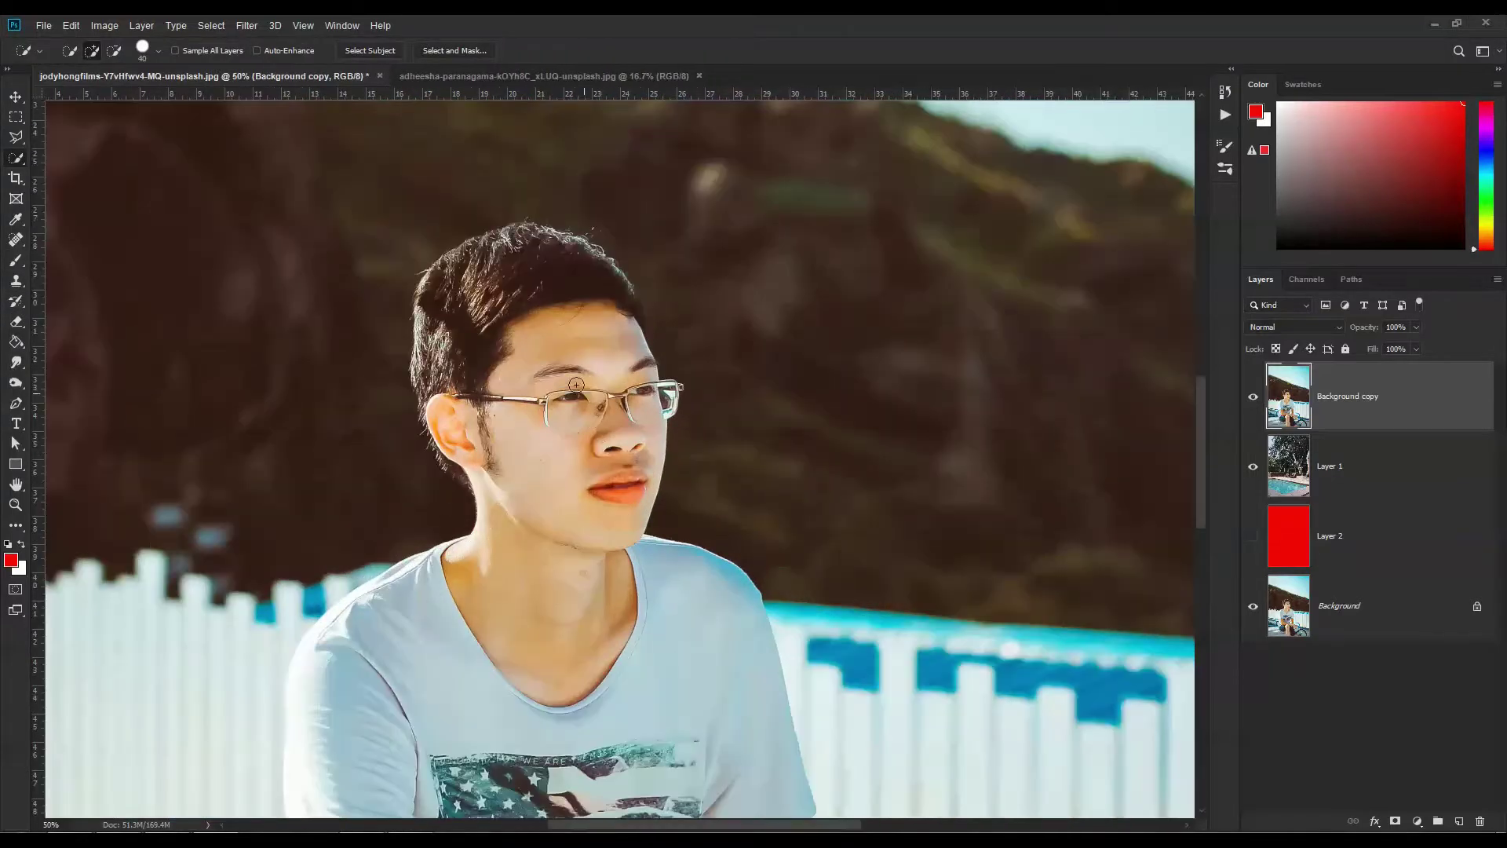
drag(442, 344, 737, 454)
mouse_move(695, 584)
mouse_down()
mouse_move(646, 493)
mouse_move(641, 381)
mouse_move(752, 298)
mouse_move(851, 335)
mouse_move(926, 522)
mouse_move(894, 716)
mouse_up()
drag(848, 780, 767, 309)
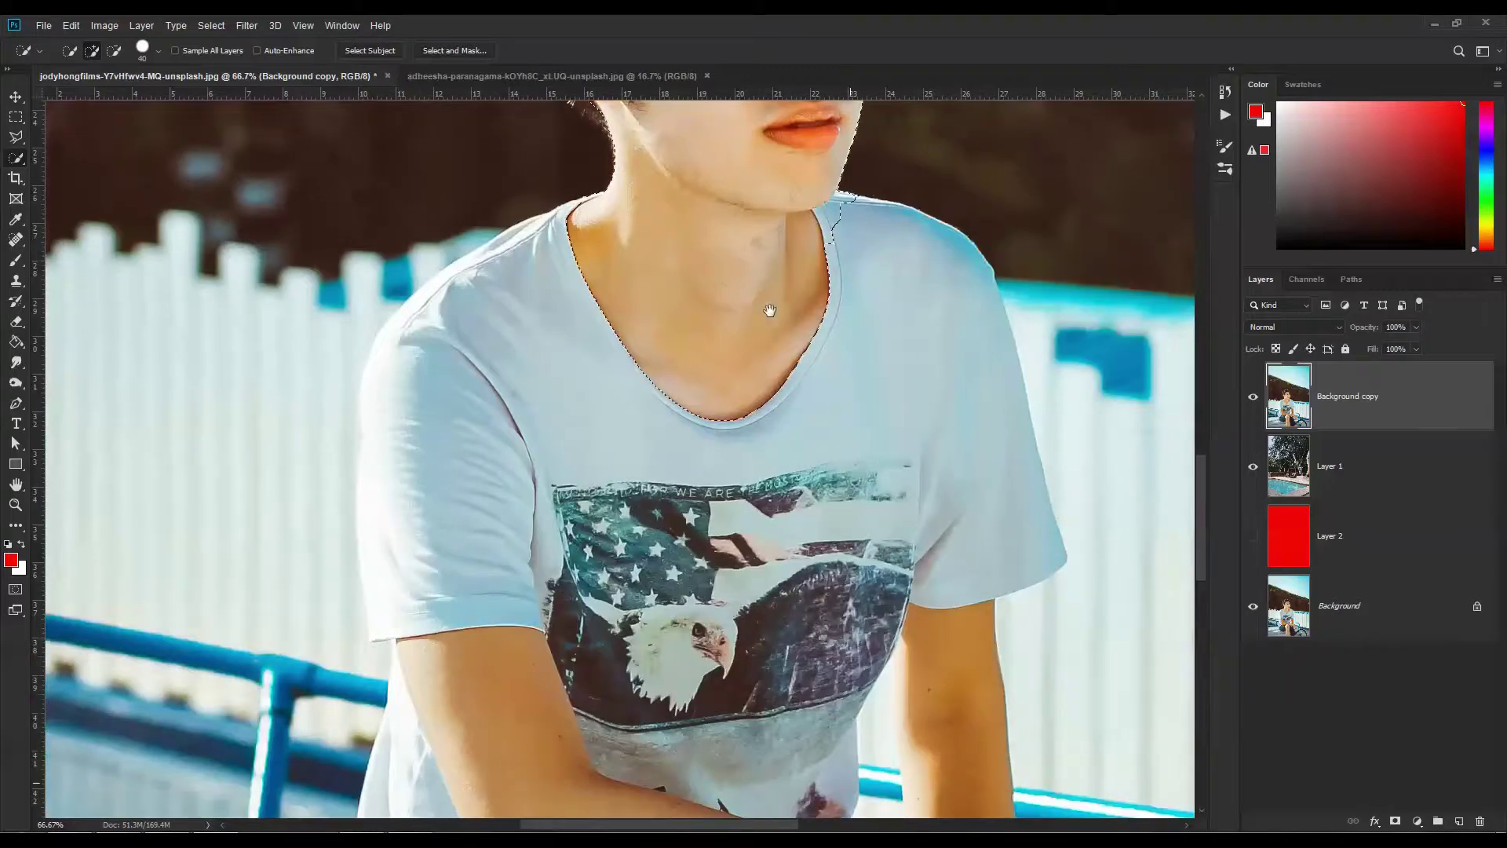
Step: Extend the quick selection over the man's T-shirt, arms and legs
mouse_move(629, 243)
mouse_down()
mouse_move(522, 325)
mouse_move(467, 443)
mouse_move(461, 612)
mouse_up()
key(ctrl+minus)
key(ctrl+minus)
drag(534, 565, 667, 675)
drag(667, 683, 647, 440)
drag(753, 459, 798, 464)
drag(376, 384, 568, 541)
drag(523, 425, 480, 586)
scroll(814, 366, up, 2)
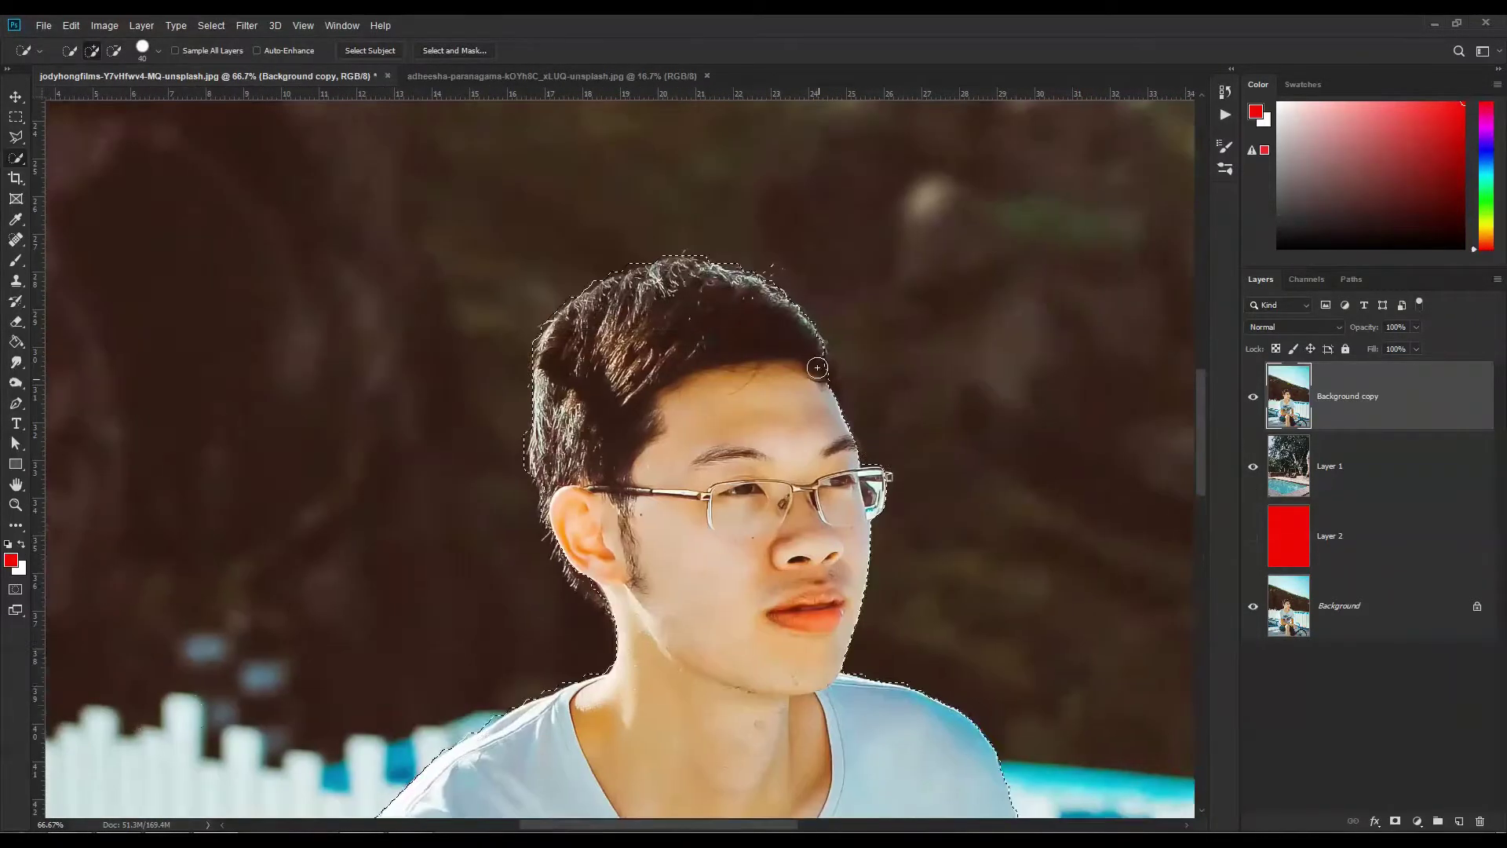
Step: Refine the quick selection to include the boat deck and steering wheel and leave out the blue railing and background
drag(832, 730, 706, 235)
drag(757, 541, 785, 385)
drag(384, 808, 646, 474)
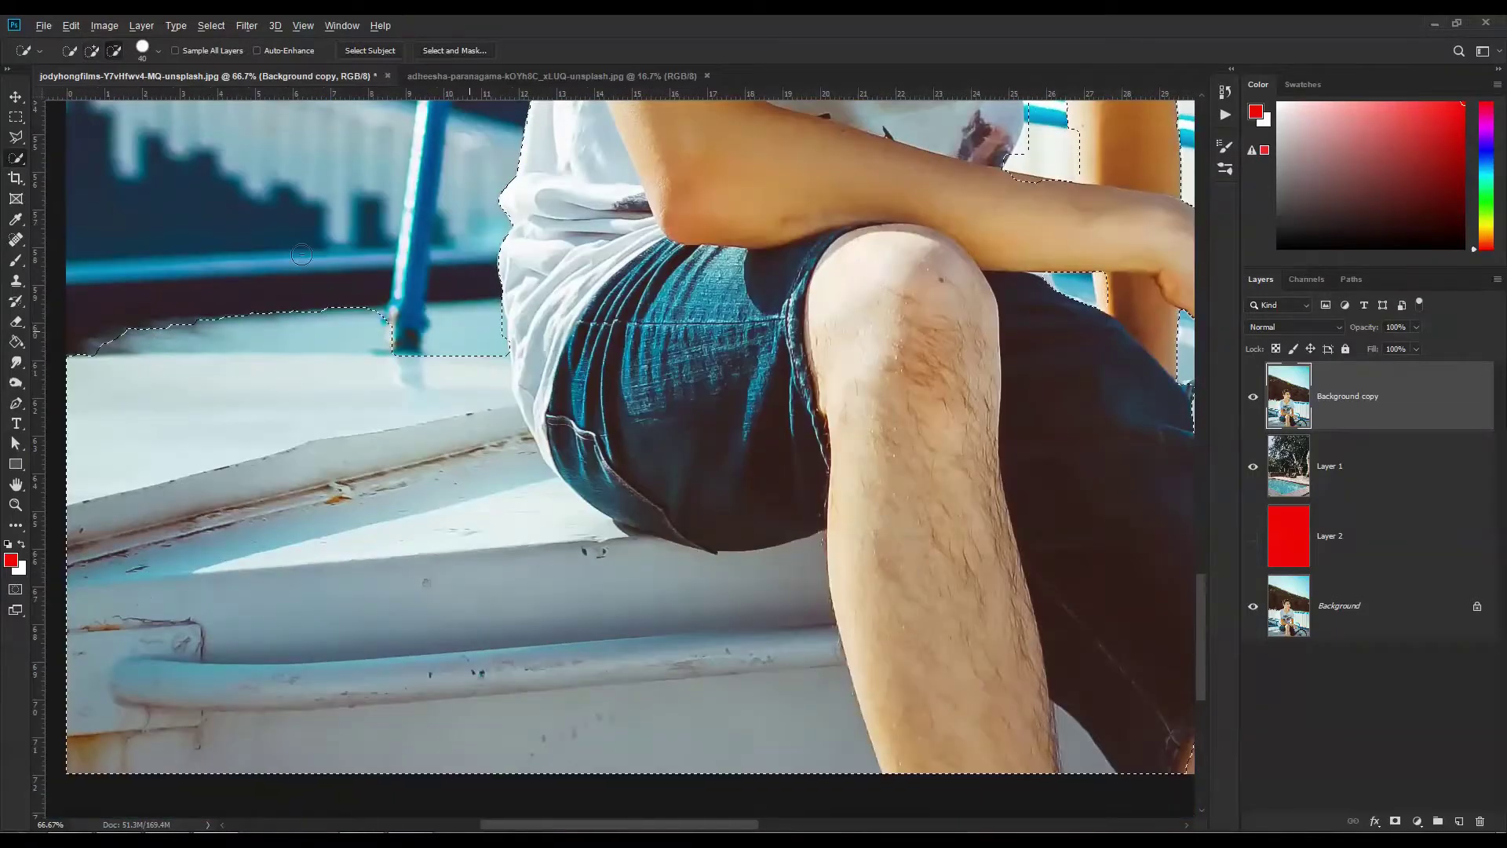
drag(1143, 478, 458, 480)
mouse_move(723, 490)
mouse_down()
mouse_move(585, 588)
mouse_move(530, 594)
mouse_up()
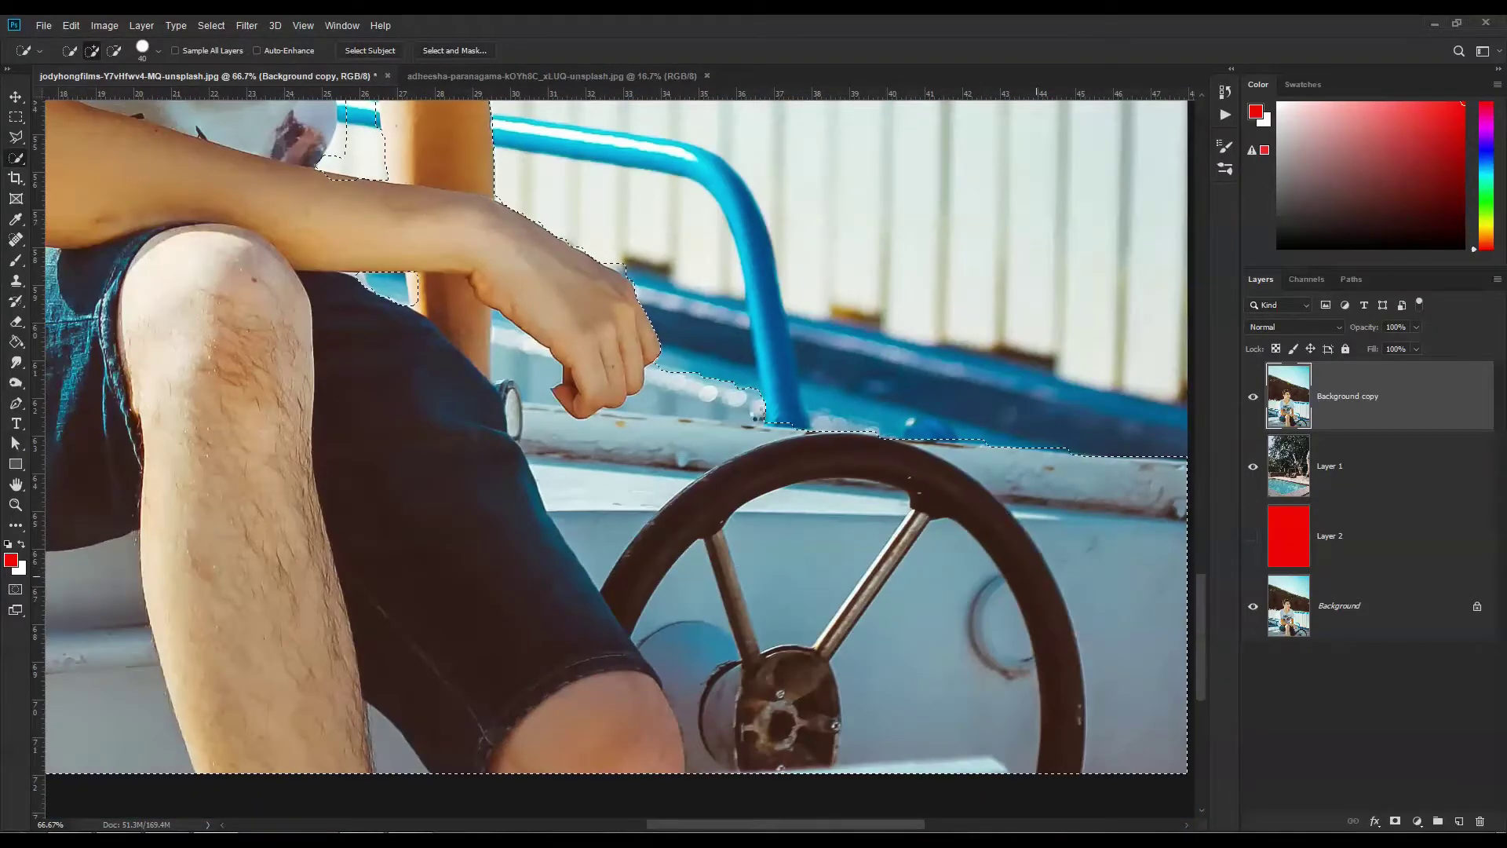
drag(516, 359, 547, 414)
scroll(440, 389, down, 3)
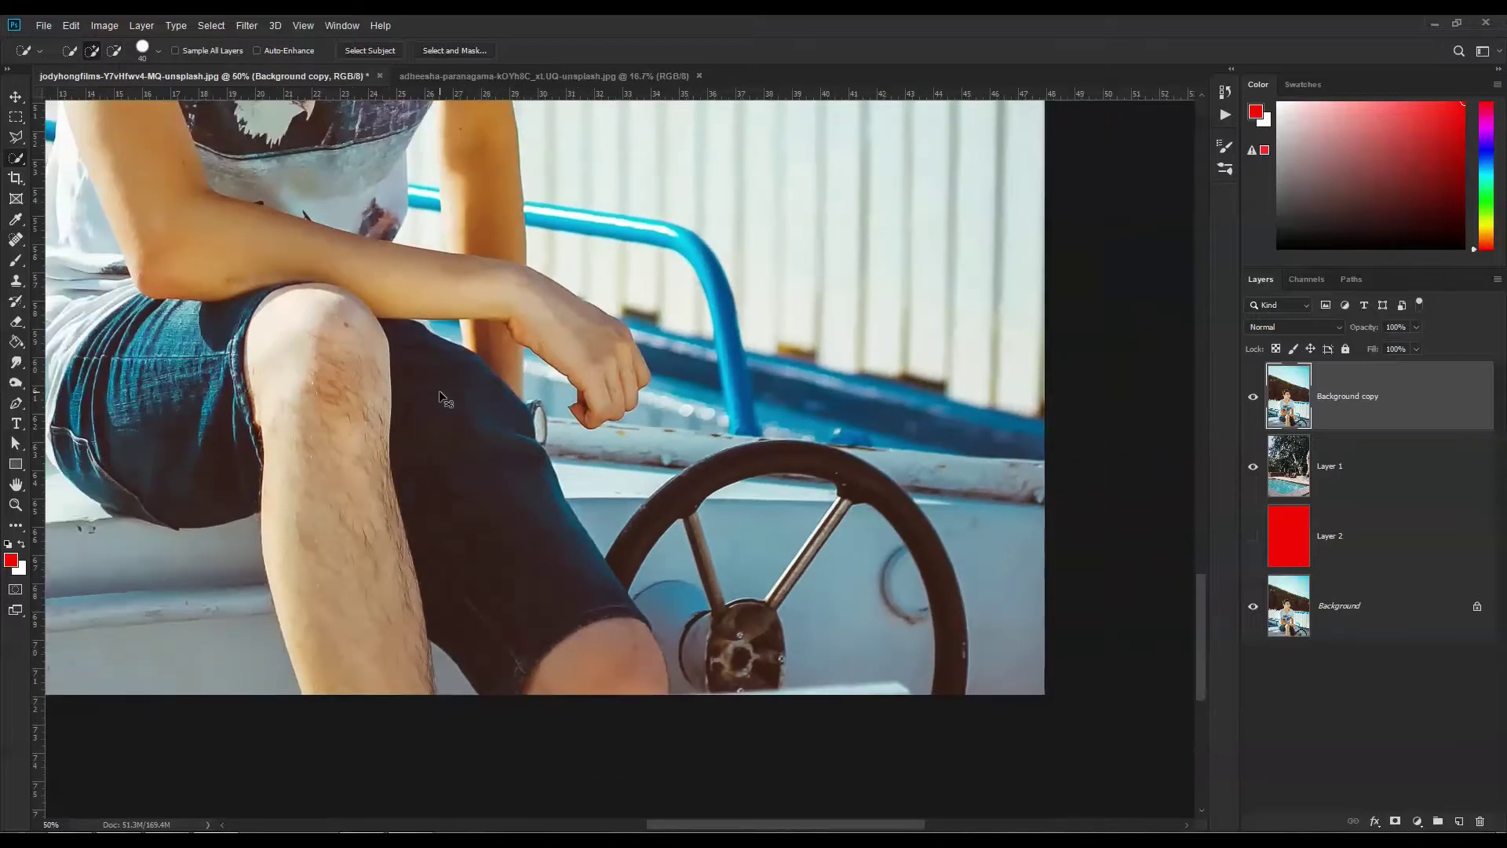
scroll(438, 399, down, 1)
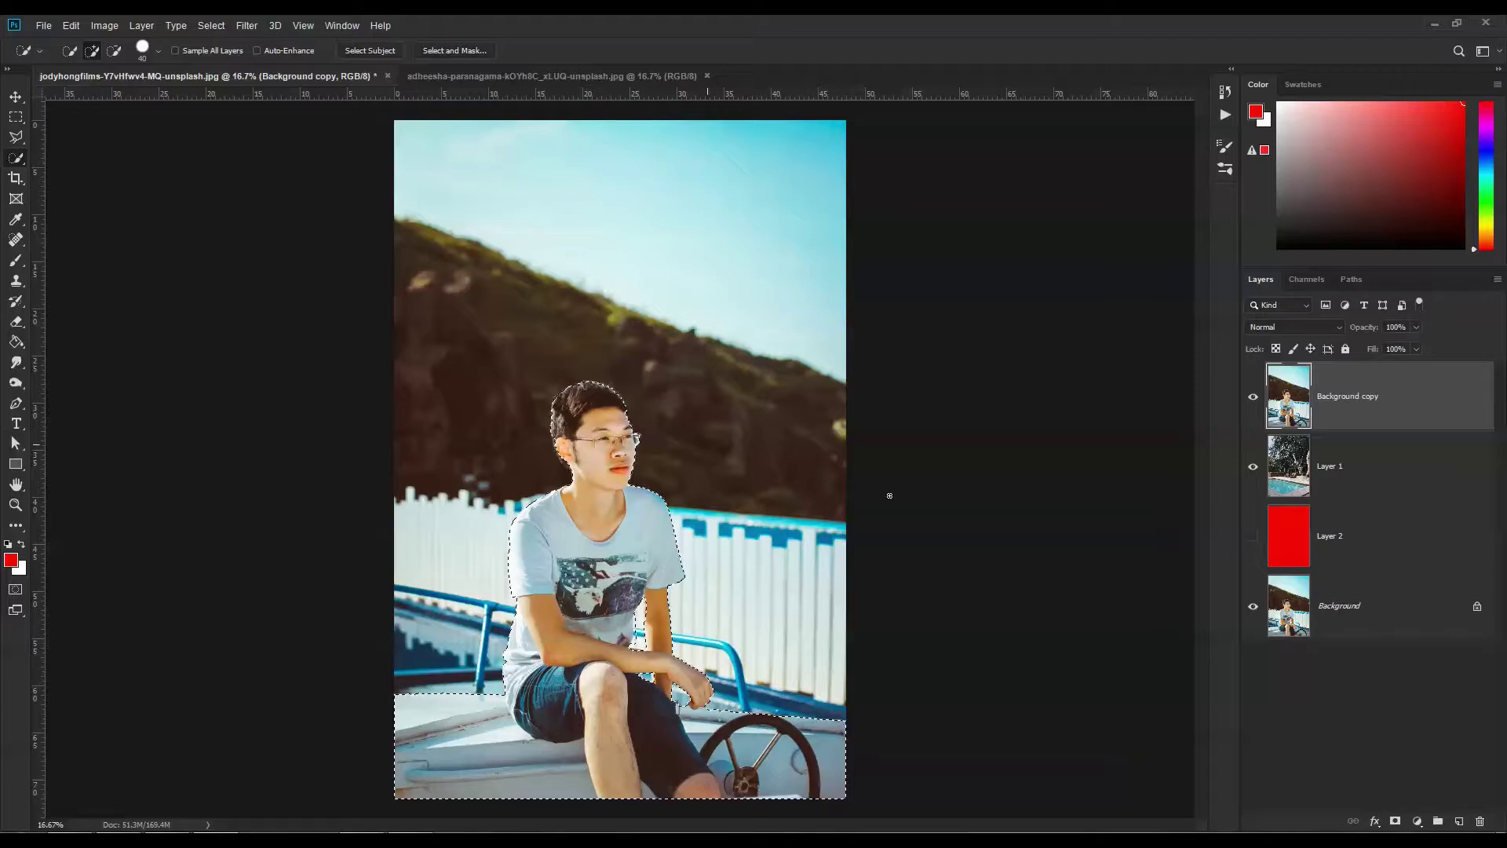
Step: Turn the selection into a layer mask on Background copy, then disable and re-enable it to compare the boat's edge
click(1395, 821)
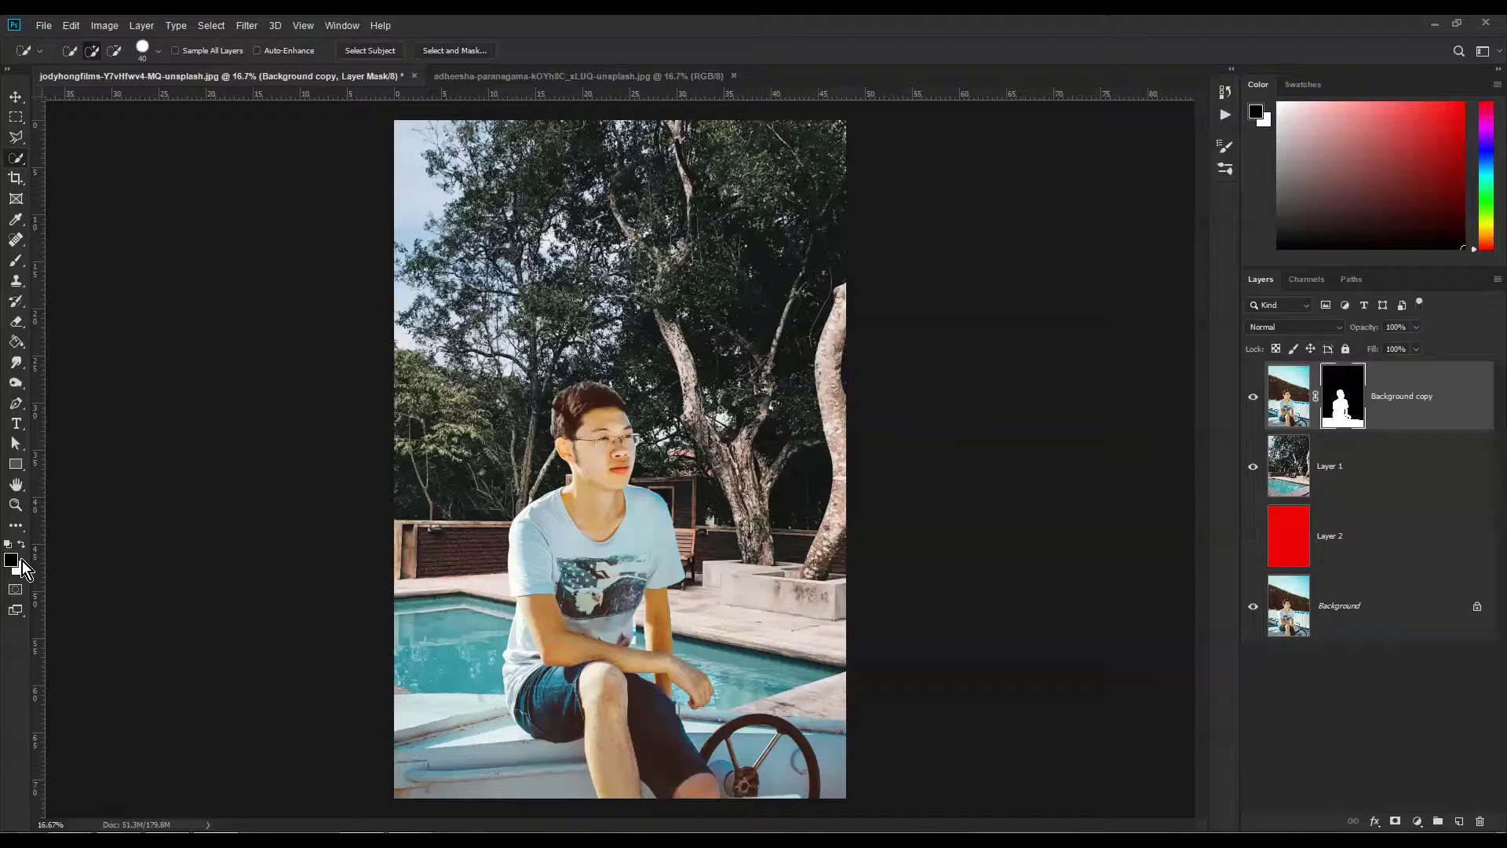
key(ctrl+plus)
key(ctrl+plus)
key(ctrl+plus)
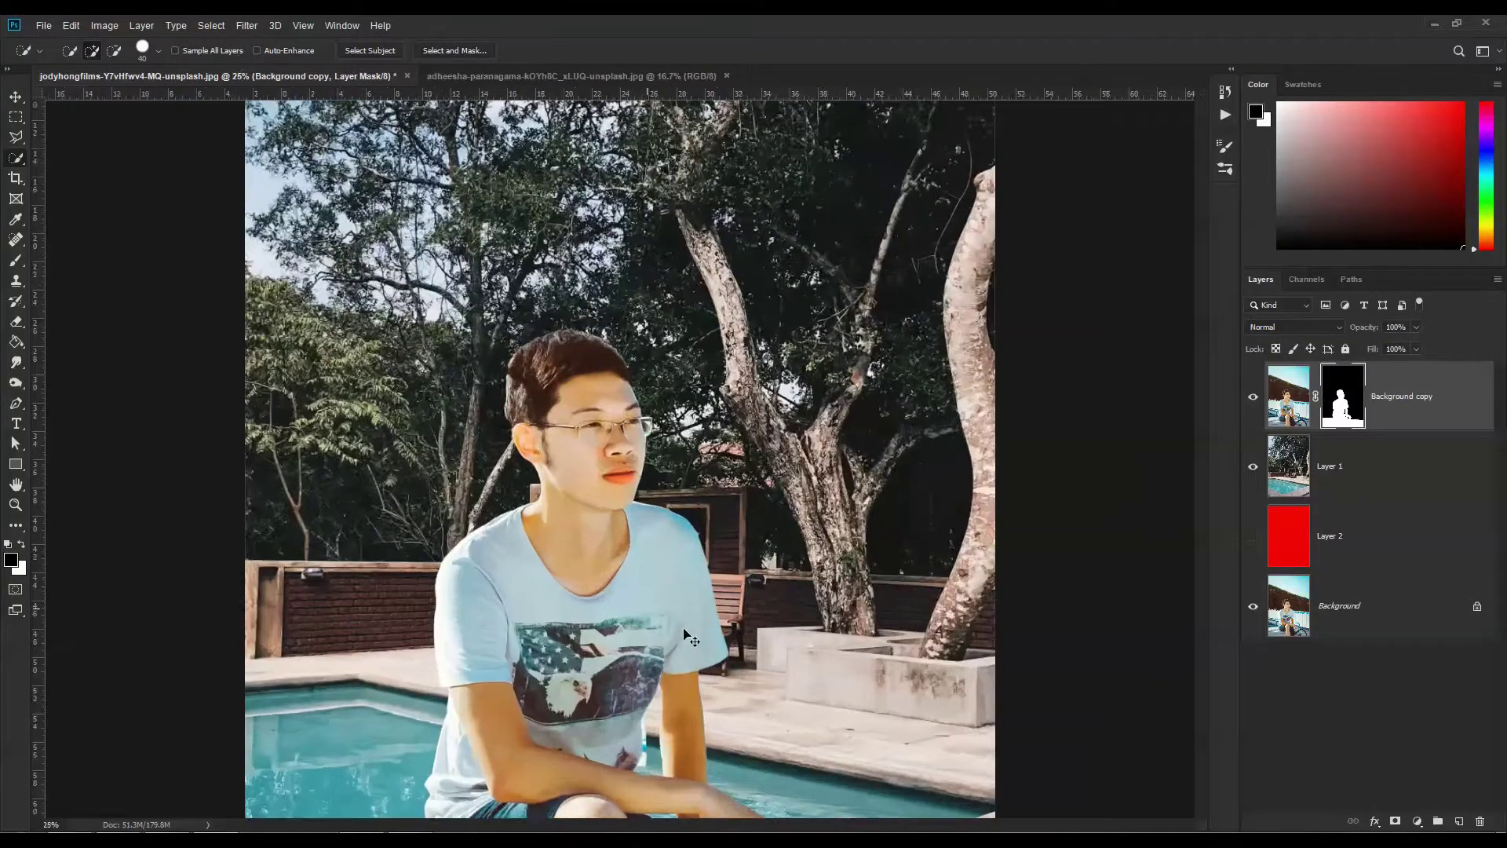
drag(545, 674, 1026, 185)
drag(762, 613, 663, 543)
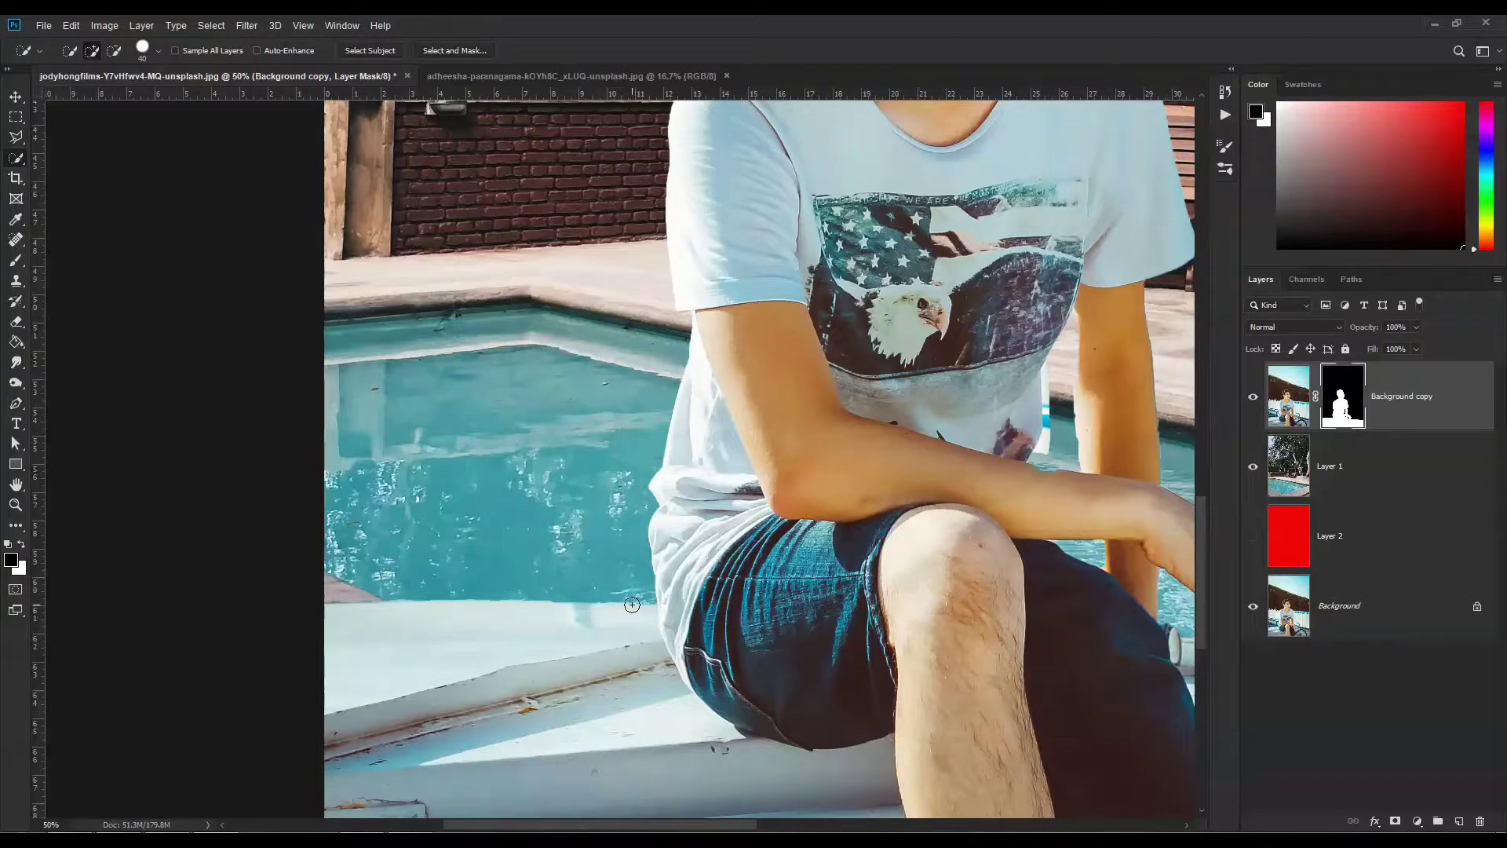
shift+click(1341, 406)
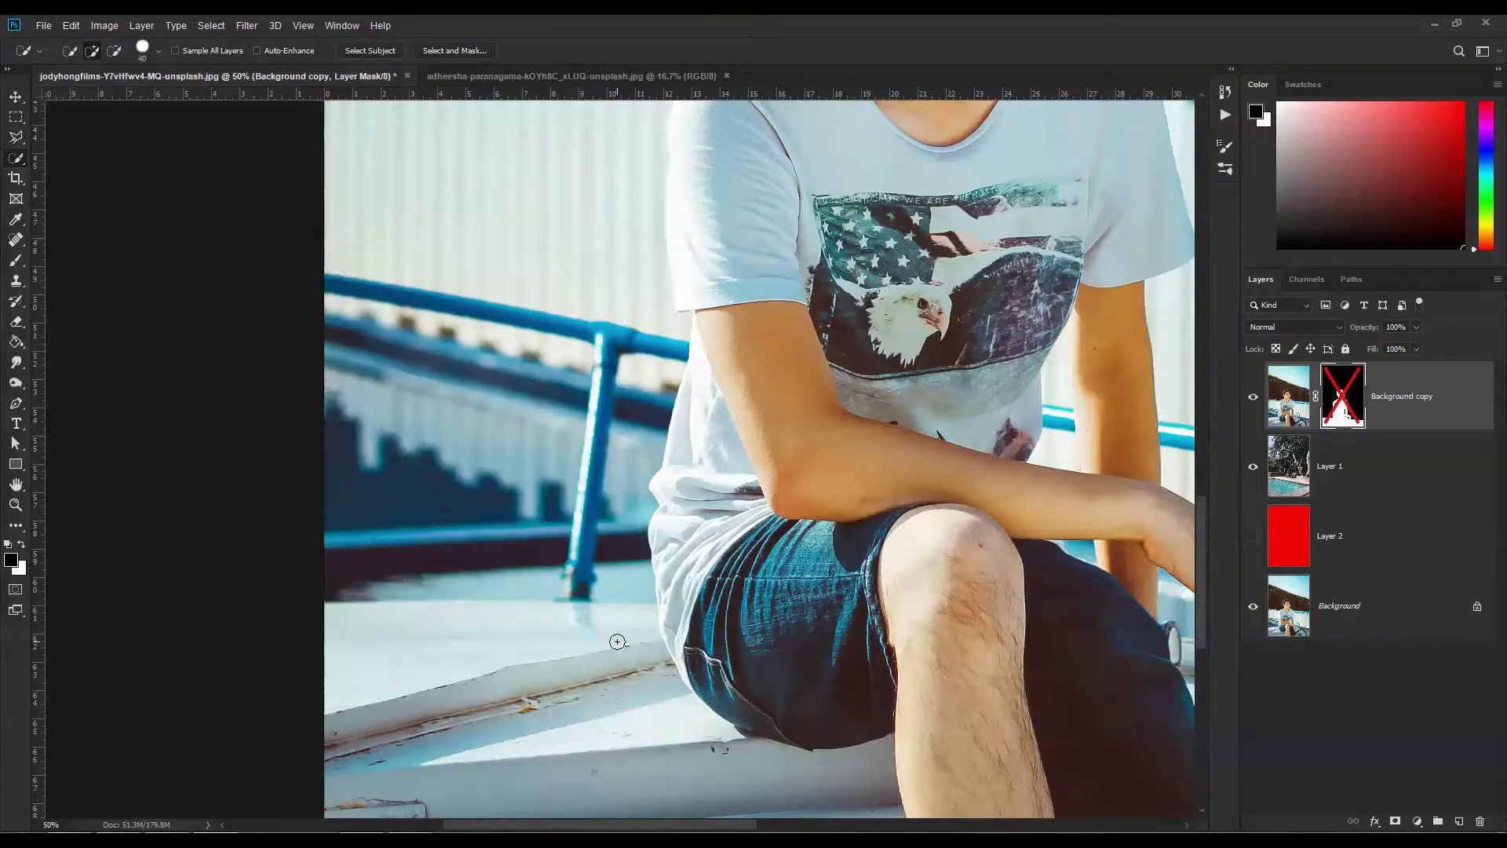
shift+click(1338, 400)
Step: Paint on the mask with a 70 px white brush along the boat deck's upper edge, from the man's shorts to the canvas border
click(21, 545)
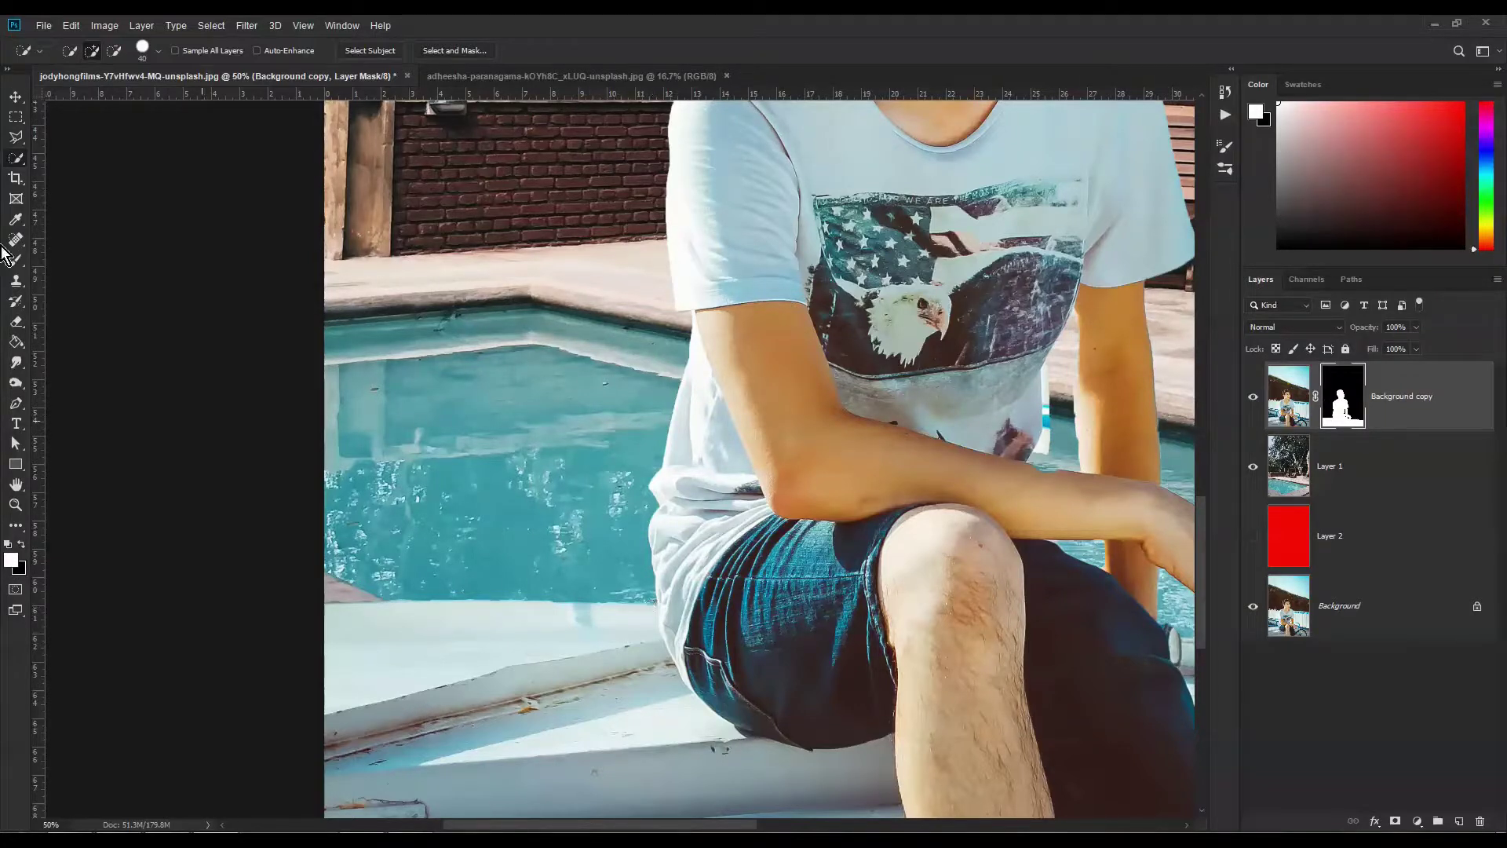
click(18, 265)
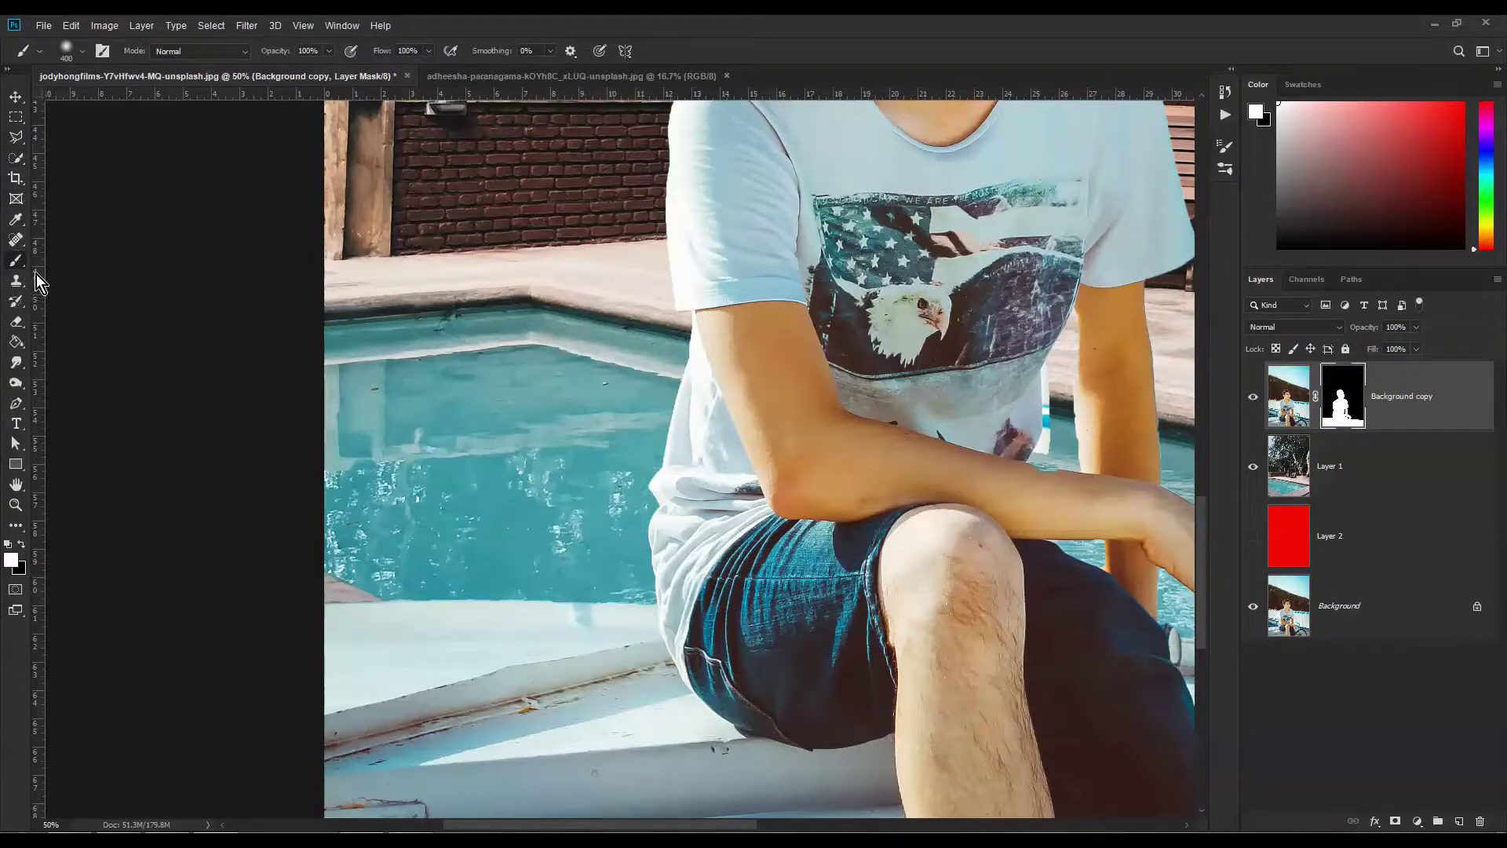
key(bracketleft)
key(bracketleft)
key(bracketleft)
key(bracketleft)
key(bracketleft)
key(bracketleft)
key(bracketleft)
drag(651, 605, 306, 605)
Step: Paint white on the mask along the boat's upper edge behind the steering wheel
scroll(788, 651, right, 6)
scroll(787, 651, down, 1)
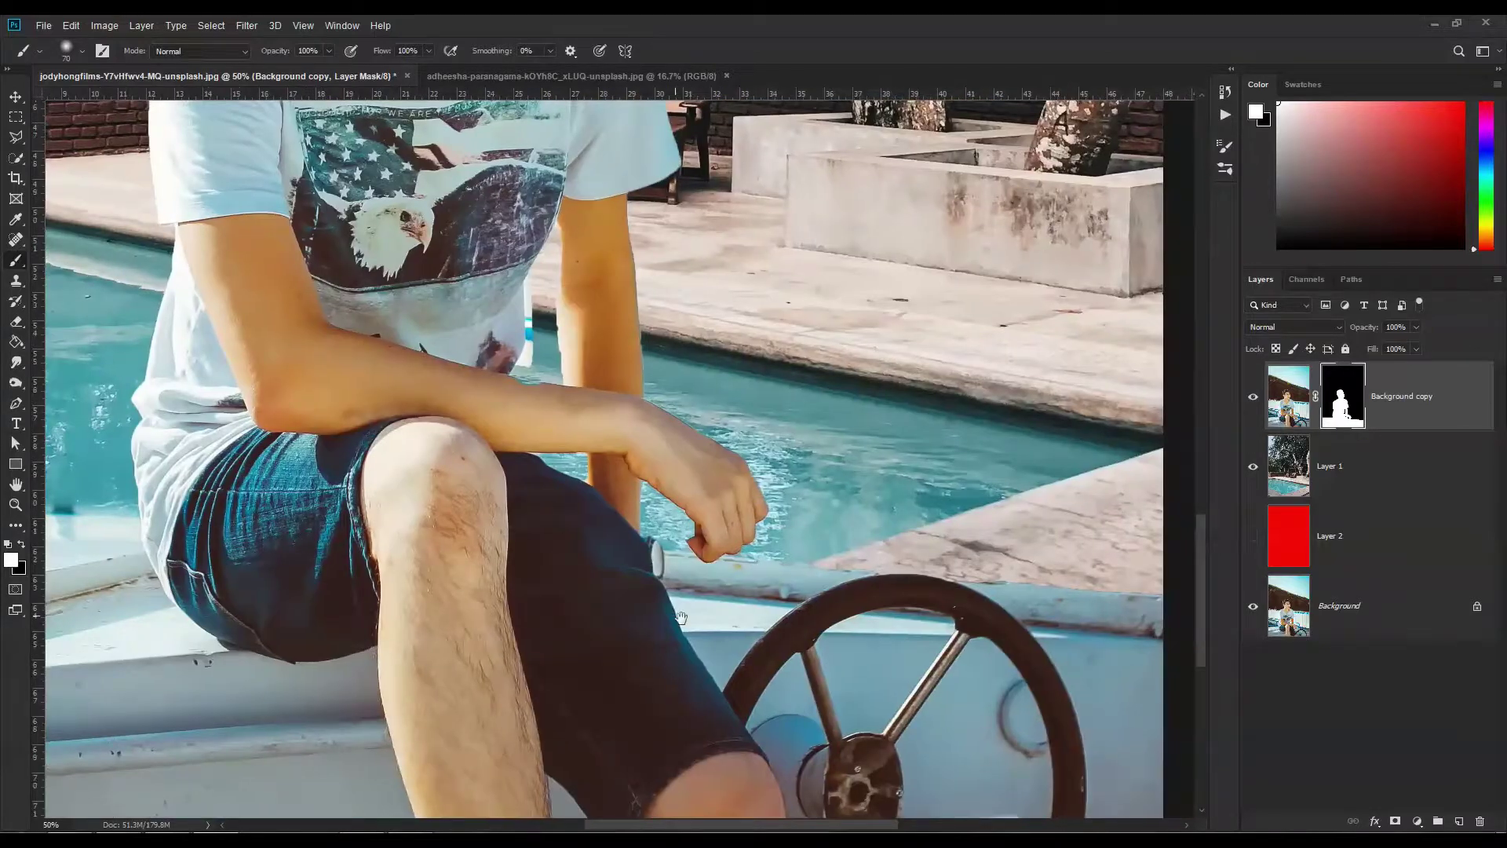
mouse_move(737, 575)
mouse_down()
mouse_move(842, 575)
mouse_move(735, 567)
mouse_move(1025, 590)
mouse_up()
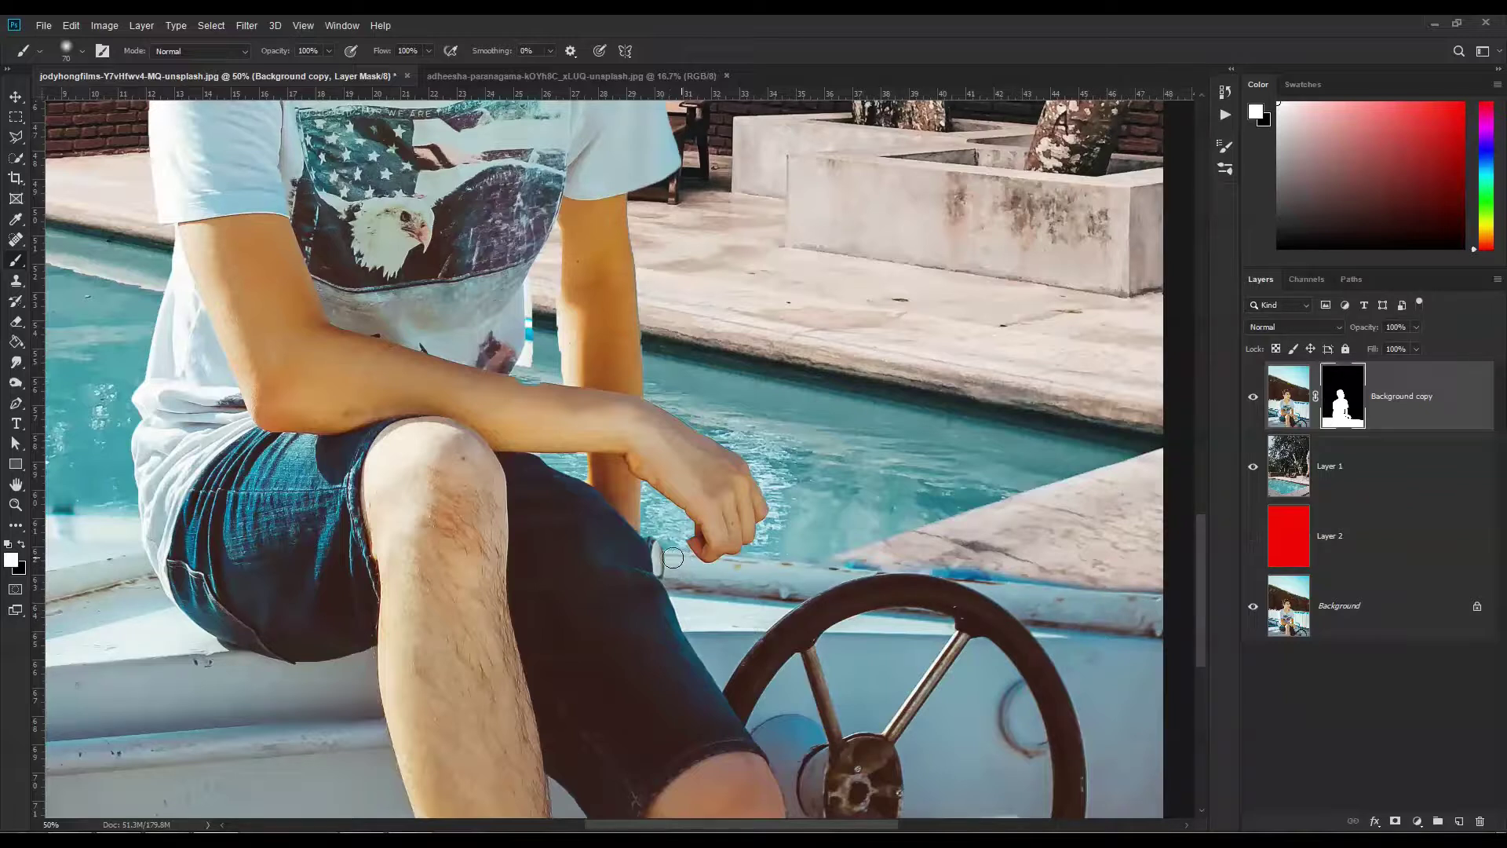
Step: Disable the layer mask on Background copy to reveal the original photo with the blue boat railing
drag(522, 480, 602, 515)
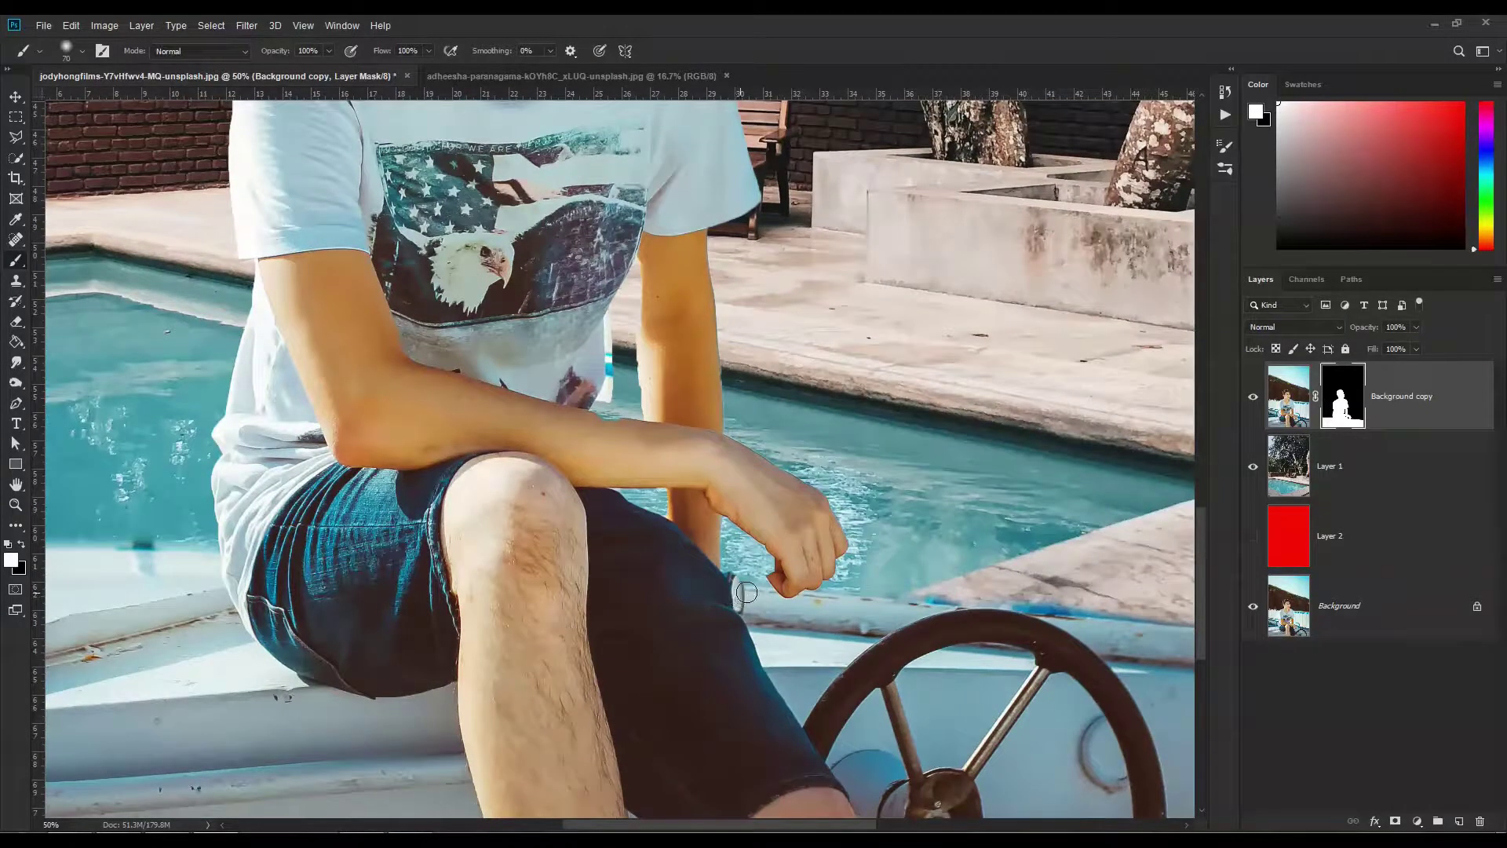
key(ctrl+minus)
key(ctrl+minus)
key(ctrl+minus)
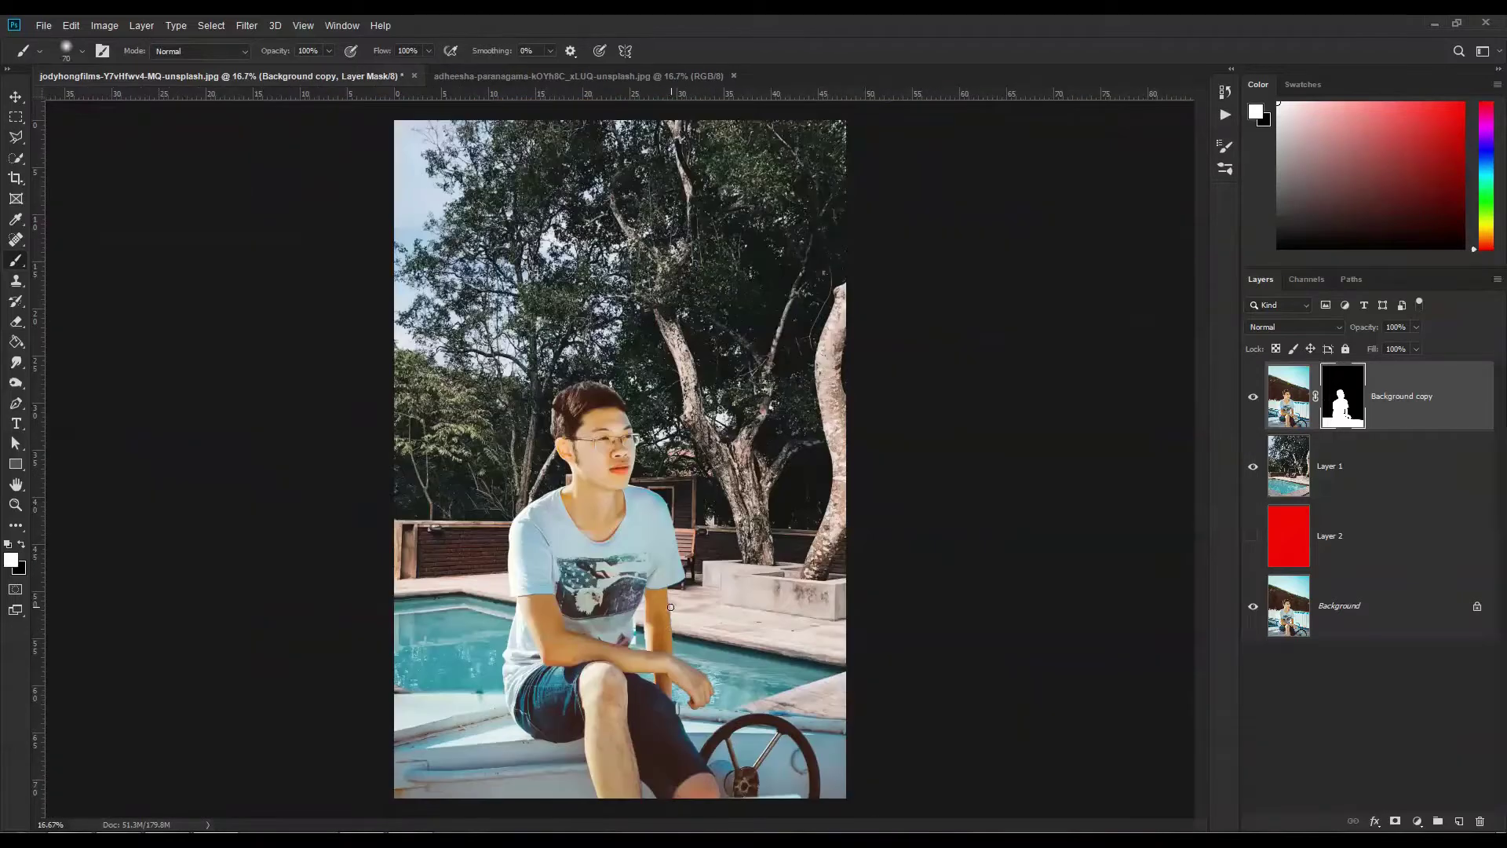
key(ctrl+plus)
scroll(917, 319, down, 5)
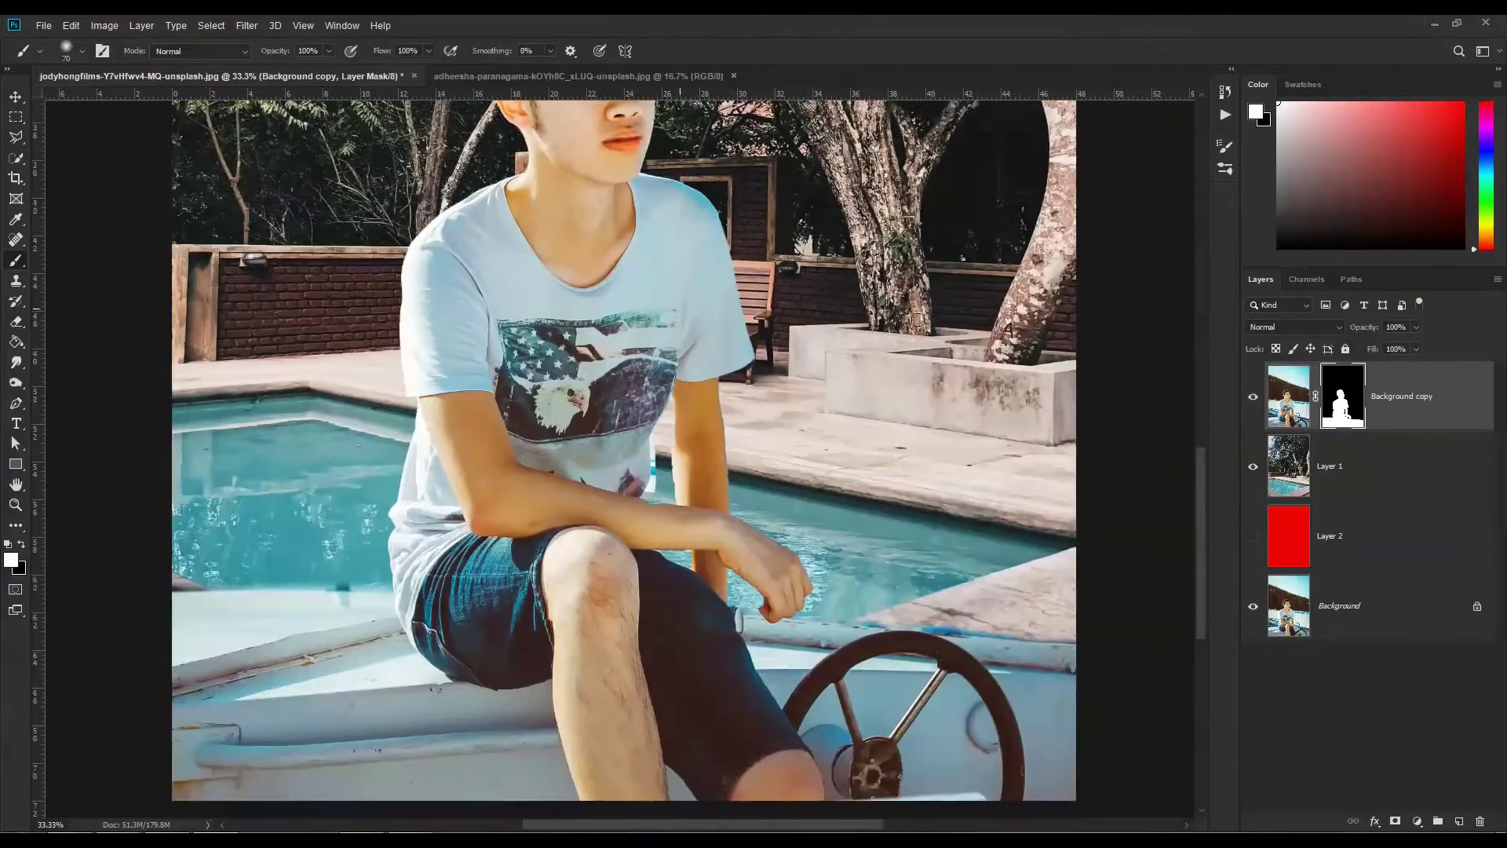
shift+click(1340, 407)
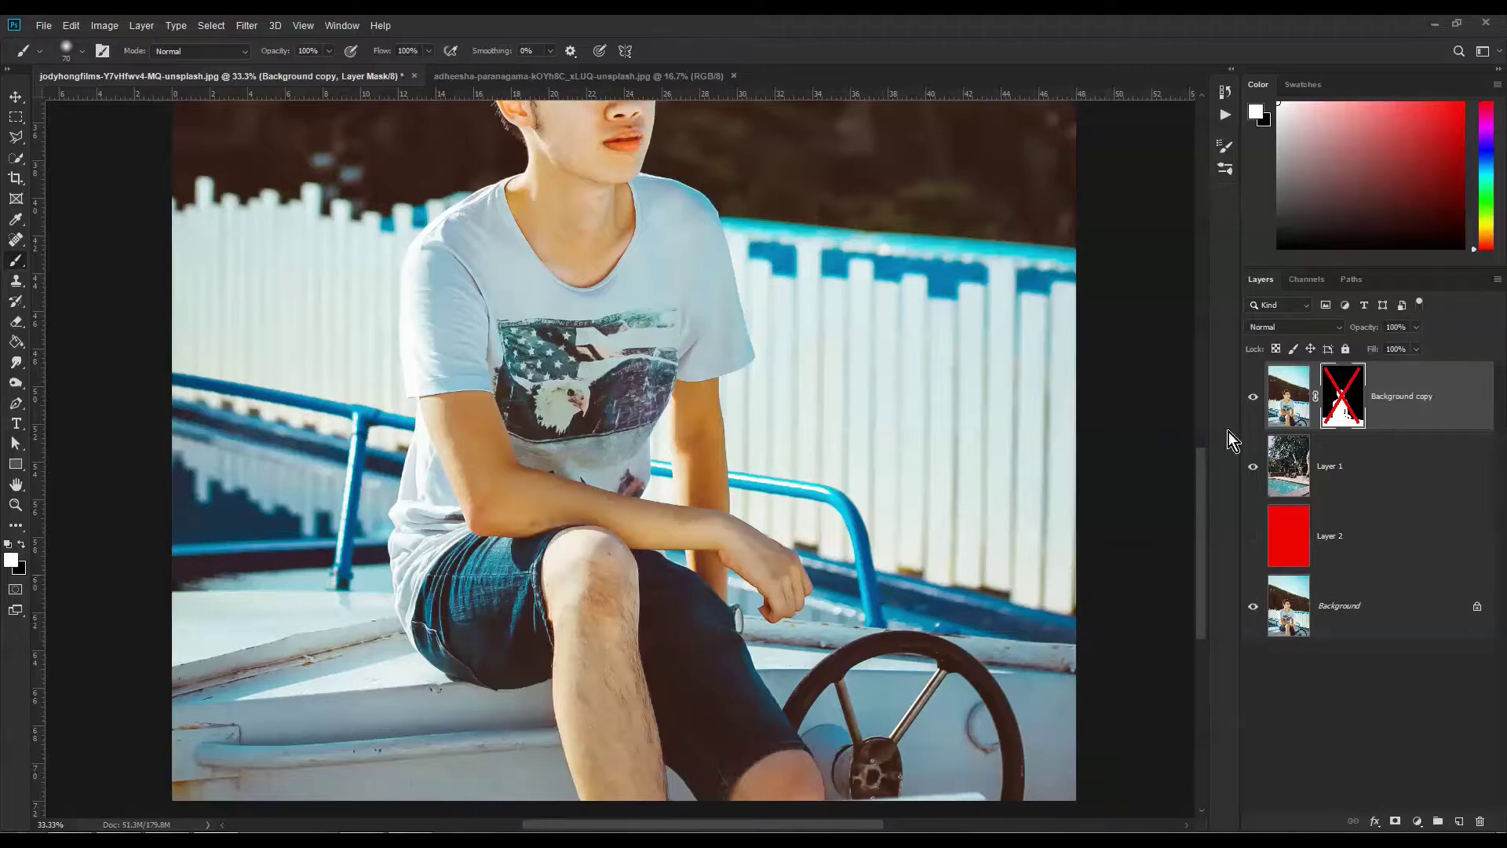
Step: Outline the blue railing and its post behind the man's back, from the canvas border to his shirt, with the Polygonal Lasso tool
click(15, 139)
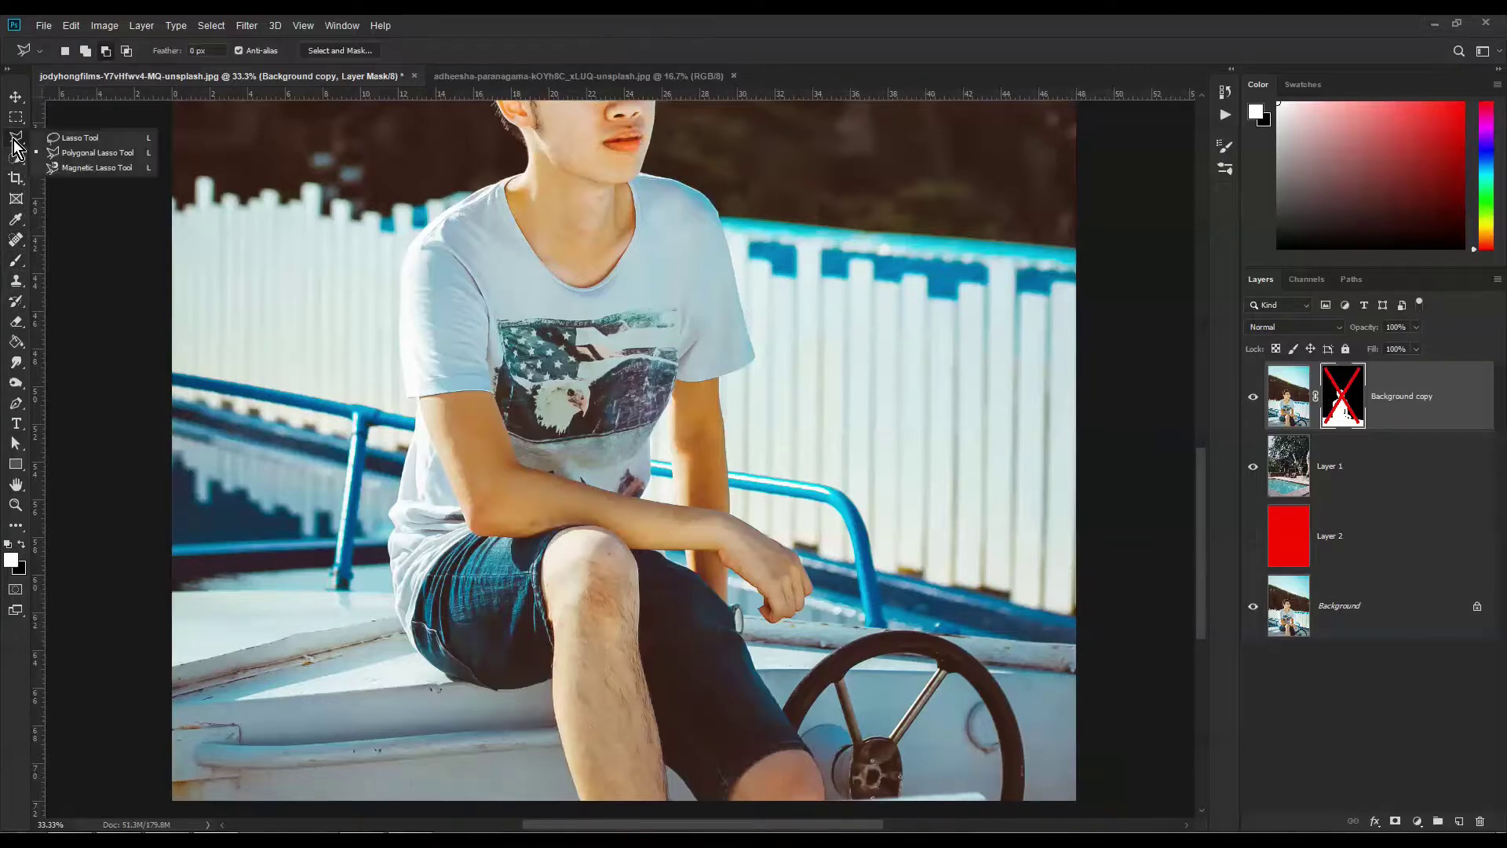
click(97, 140)
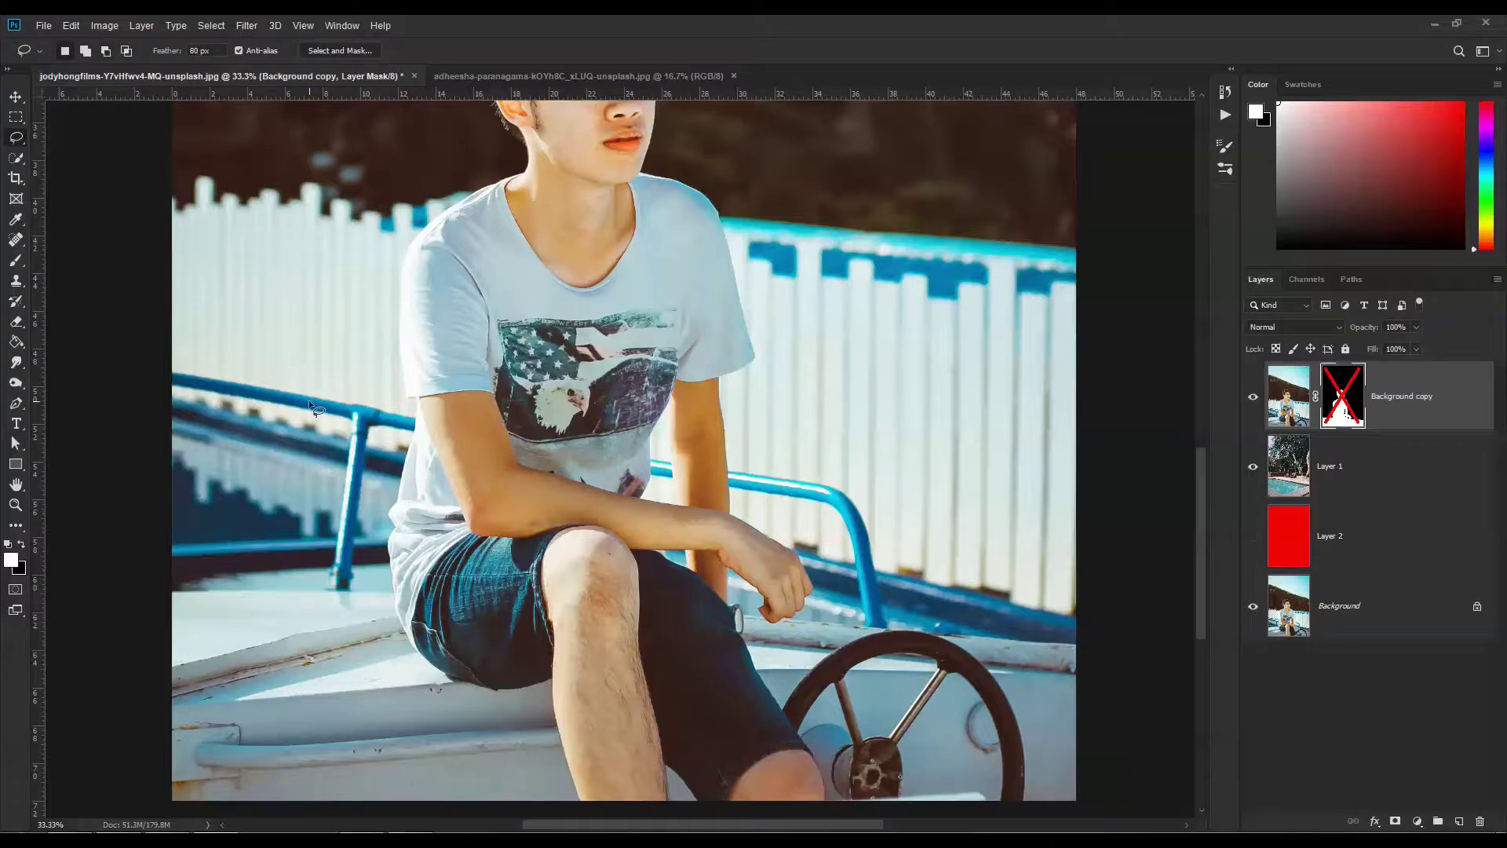
key(ctrl+plus)
scroll(316, 377, left, 3)
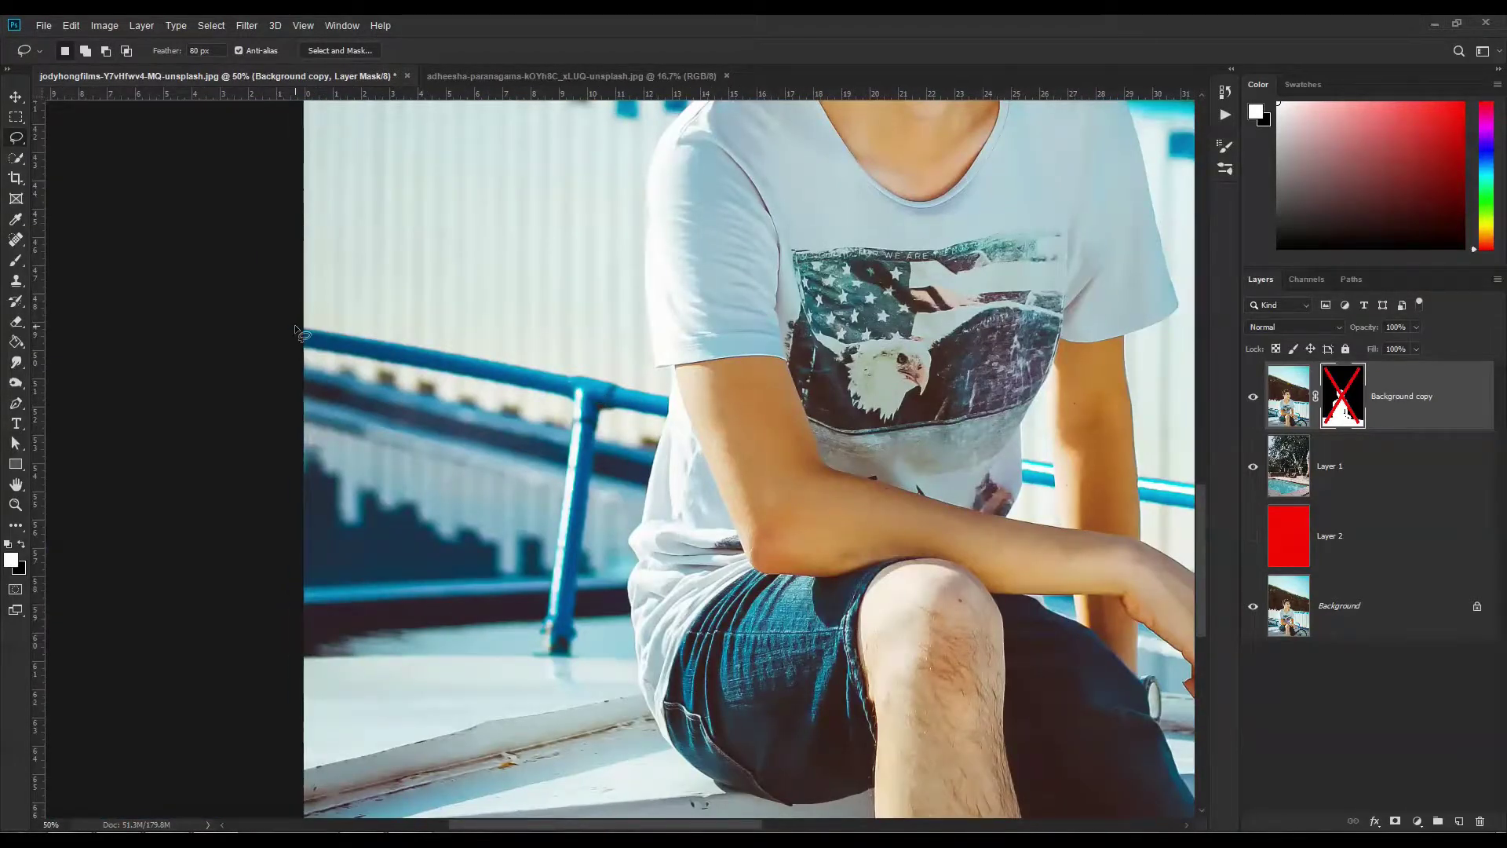
right_click(16, 139)
click(86, 153)
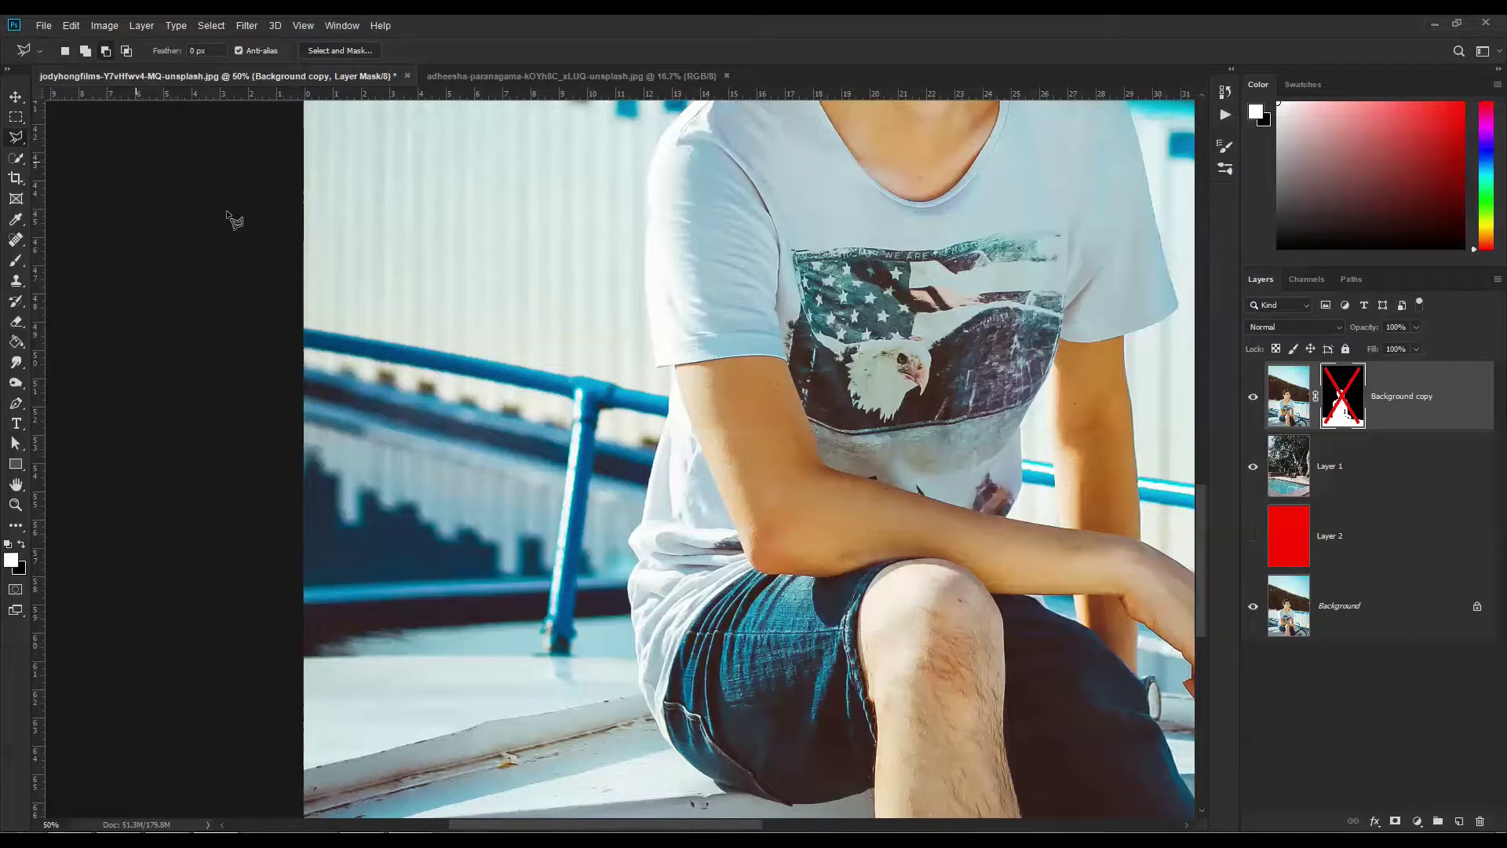
click(297, 329)
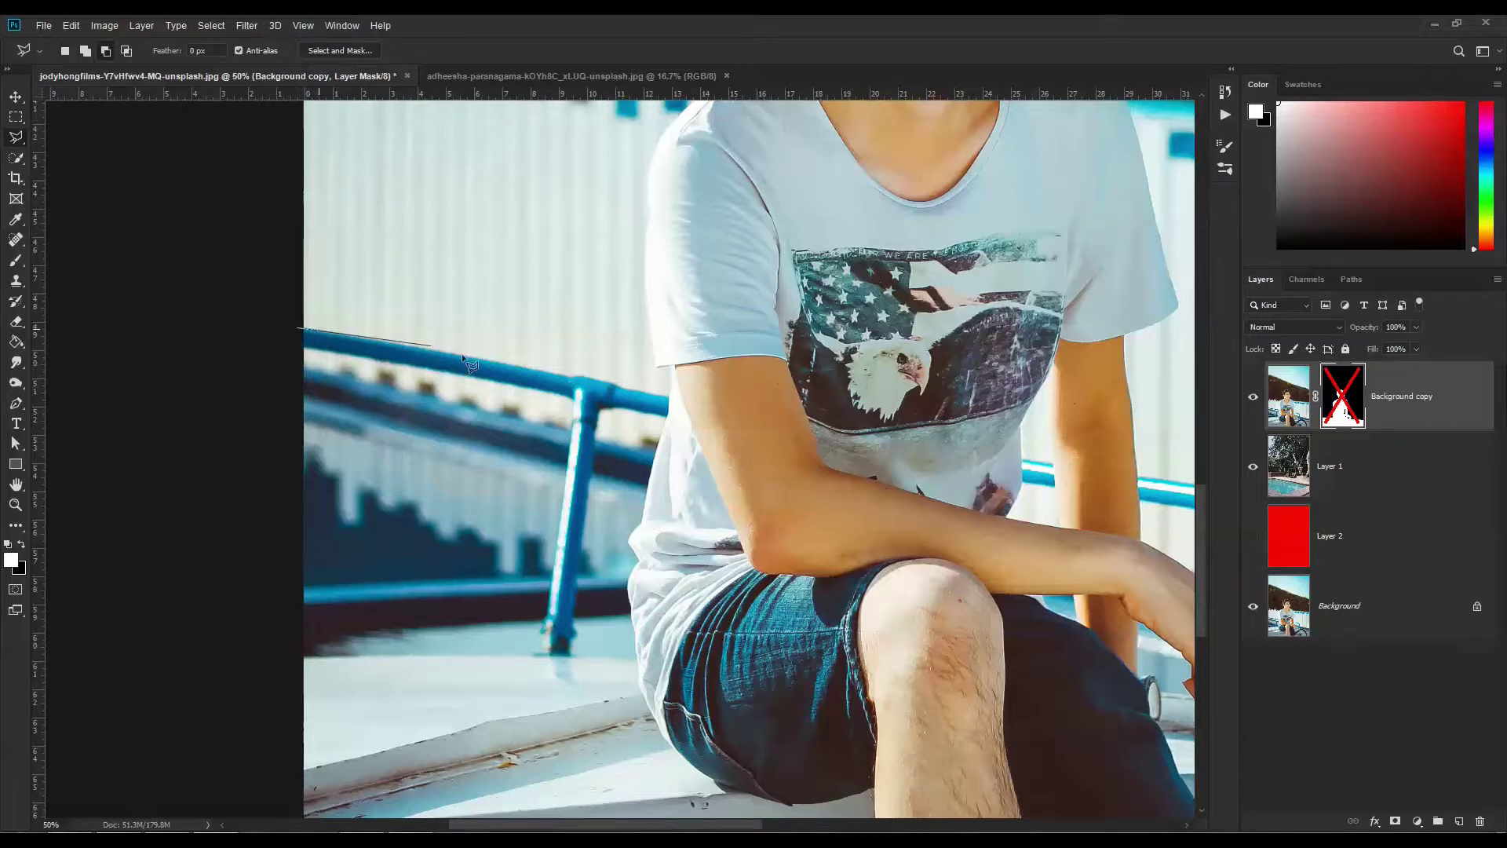
click(574, 375)
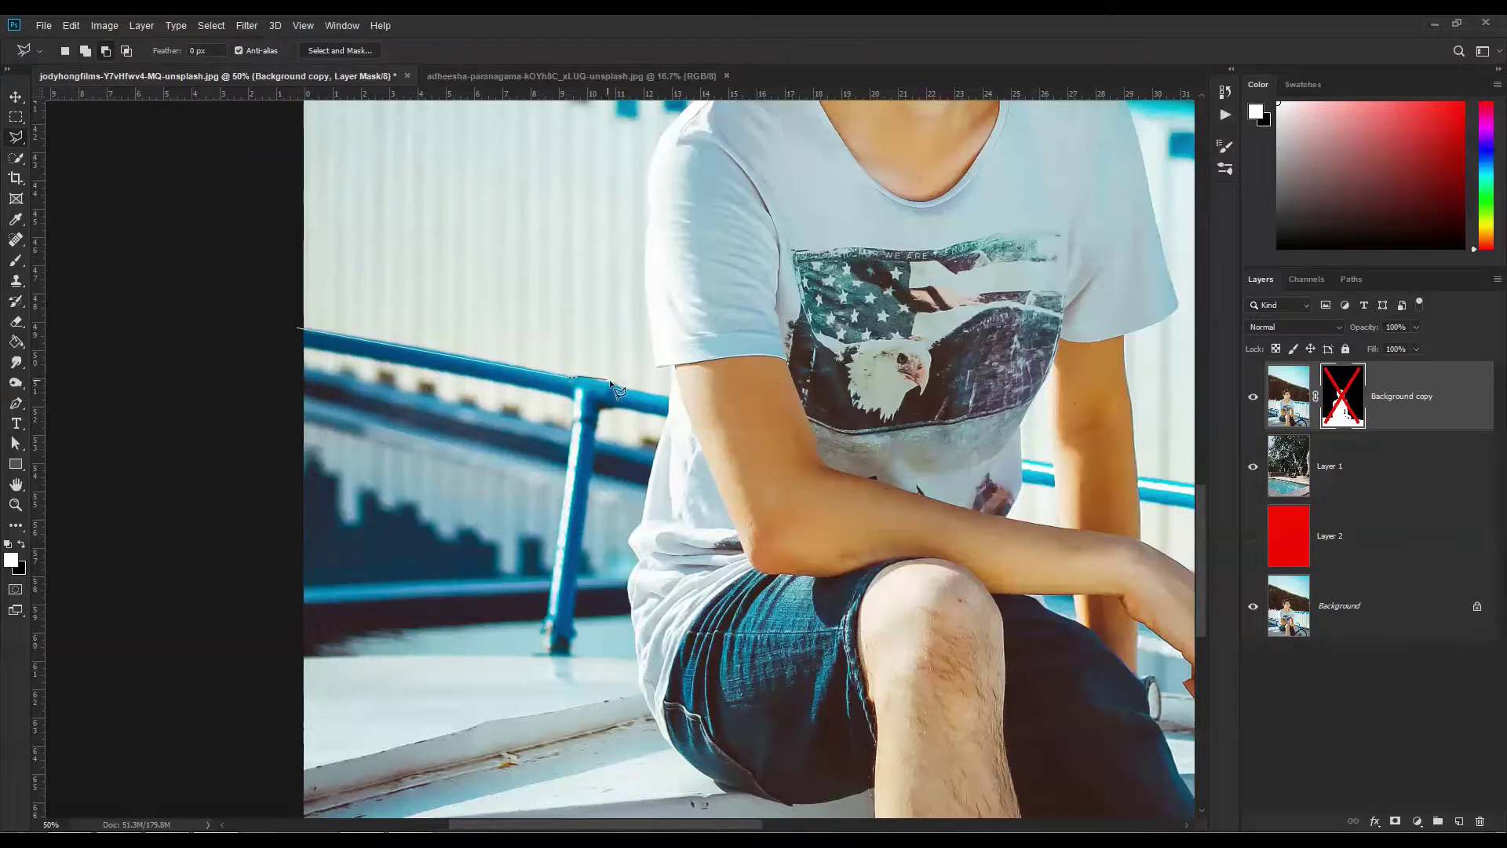
click(670, 401)
click(570, 656)
click(548, 618)
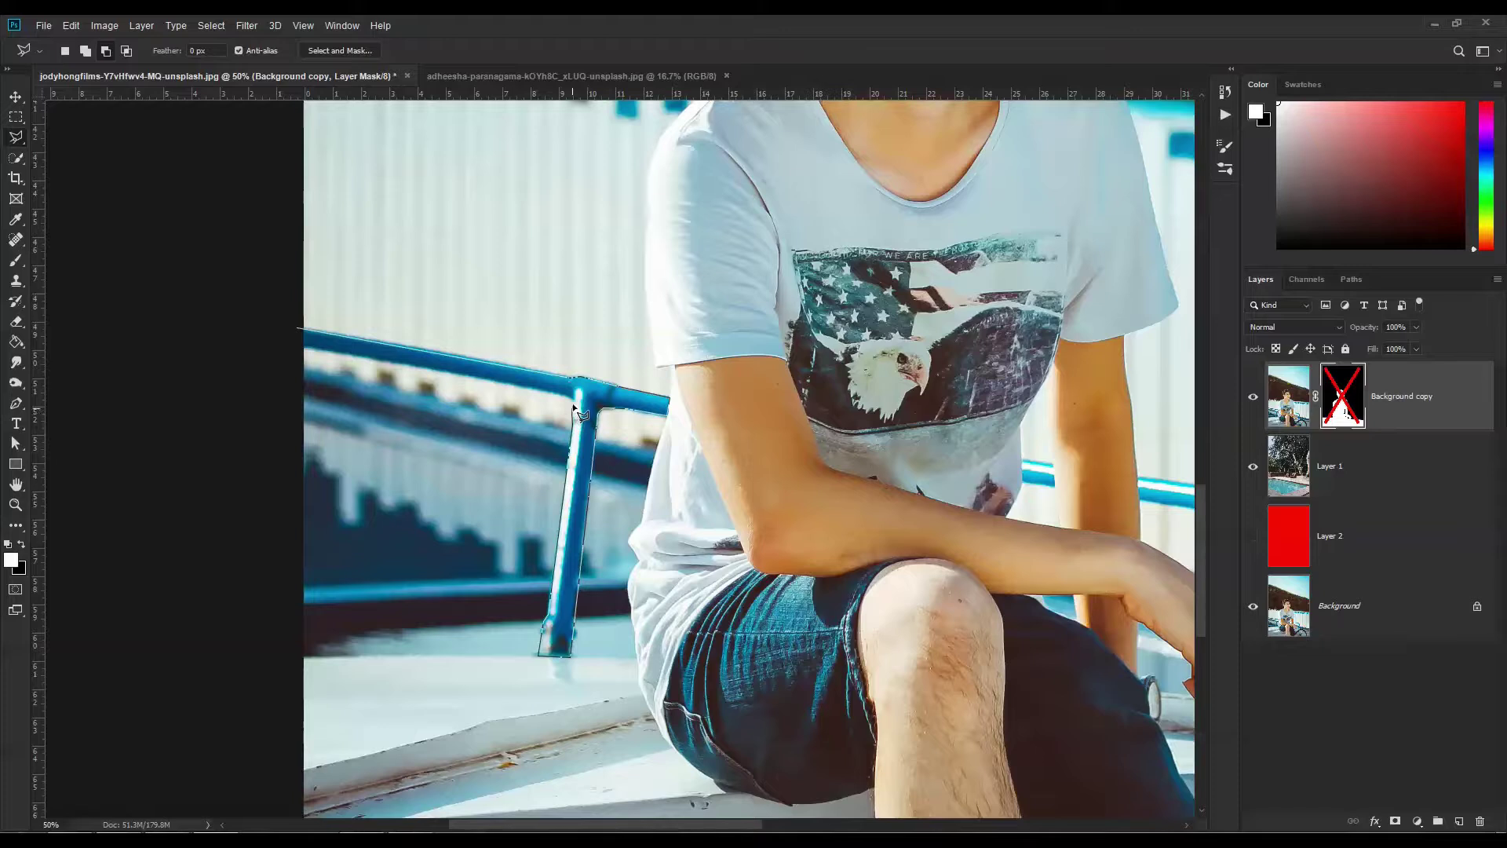
click(572, 380)
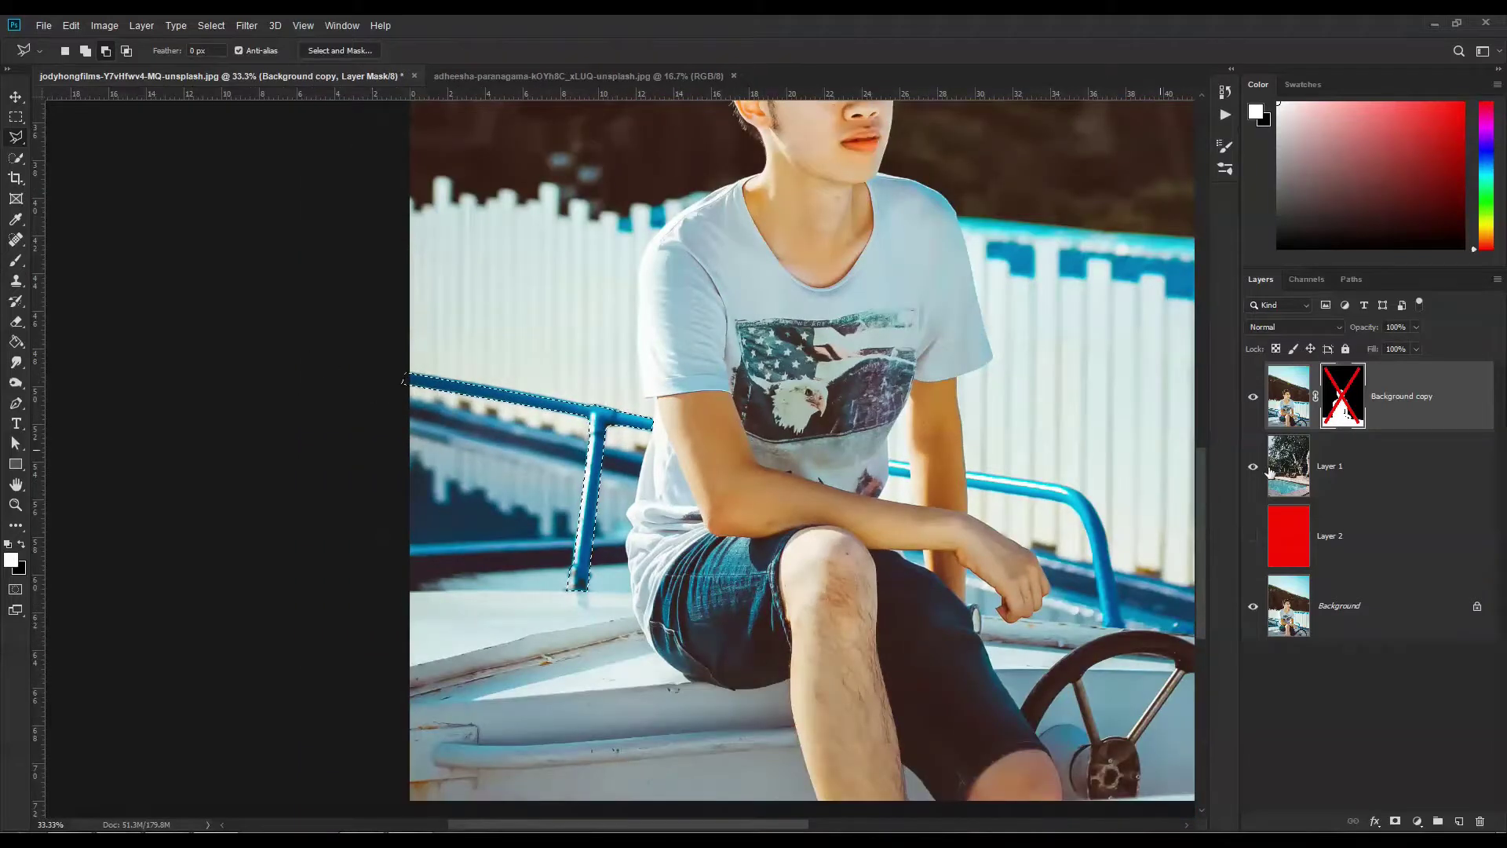
Step: Re-enable the mask, fill the railing selection on it with white using the Paint Bucket, and deselect
shift+click(1344, 404)
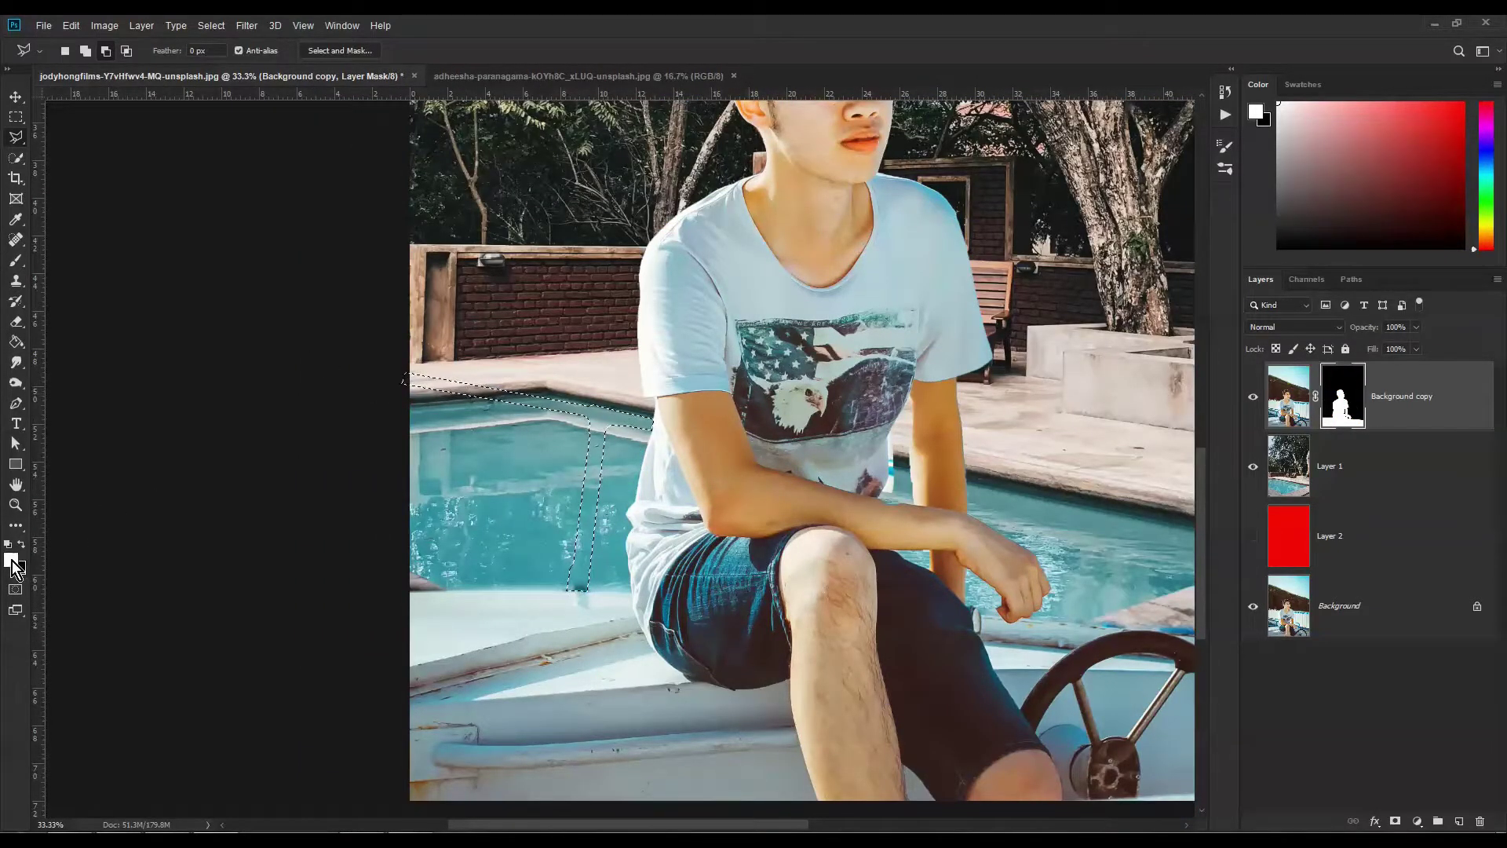
click(17, 343)
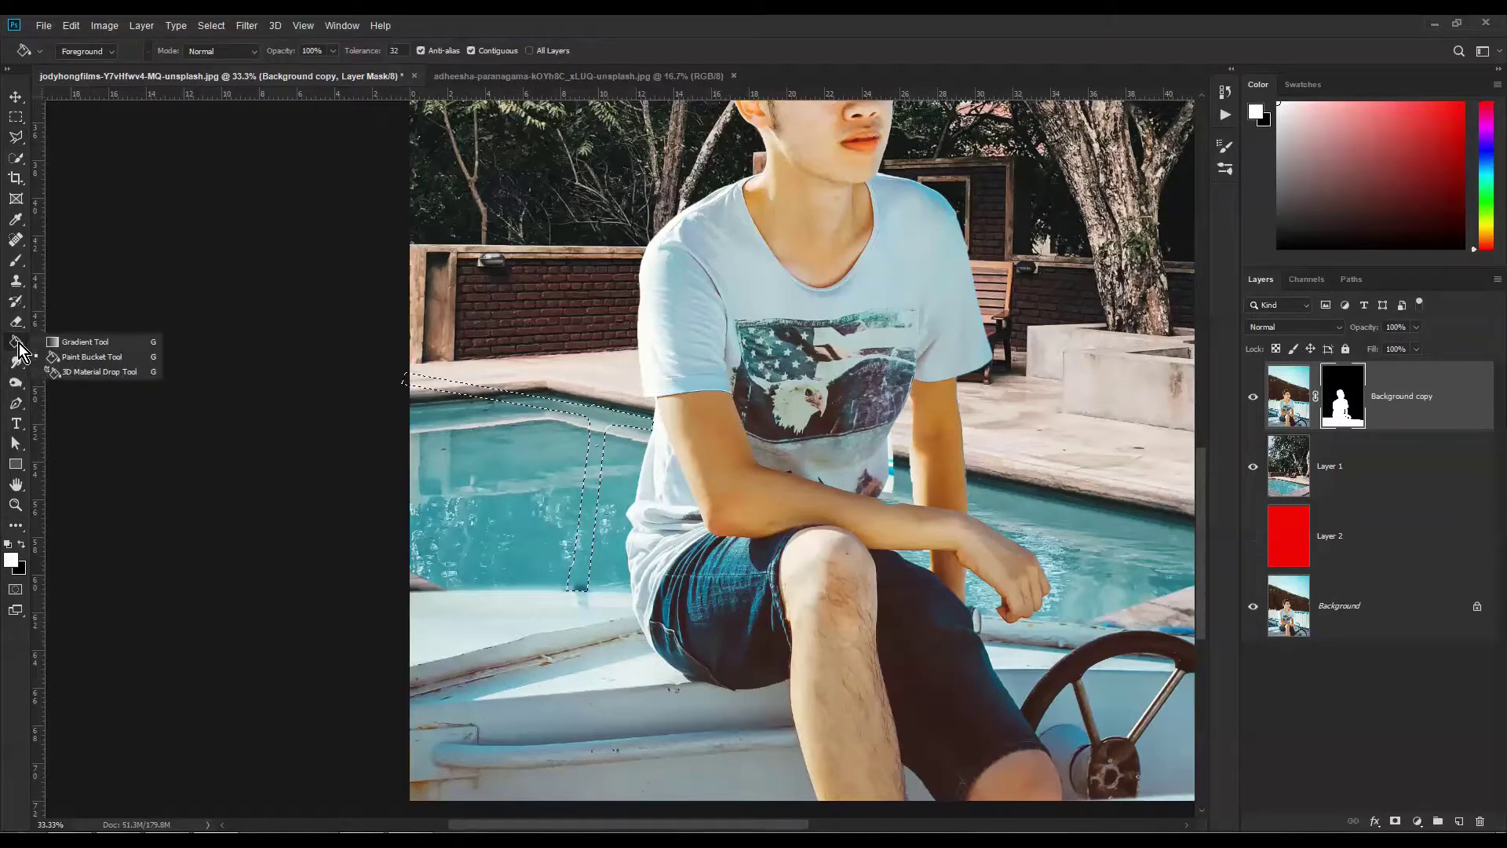
click(73, 361)
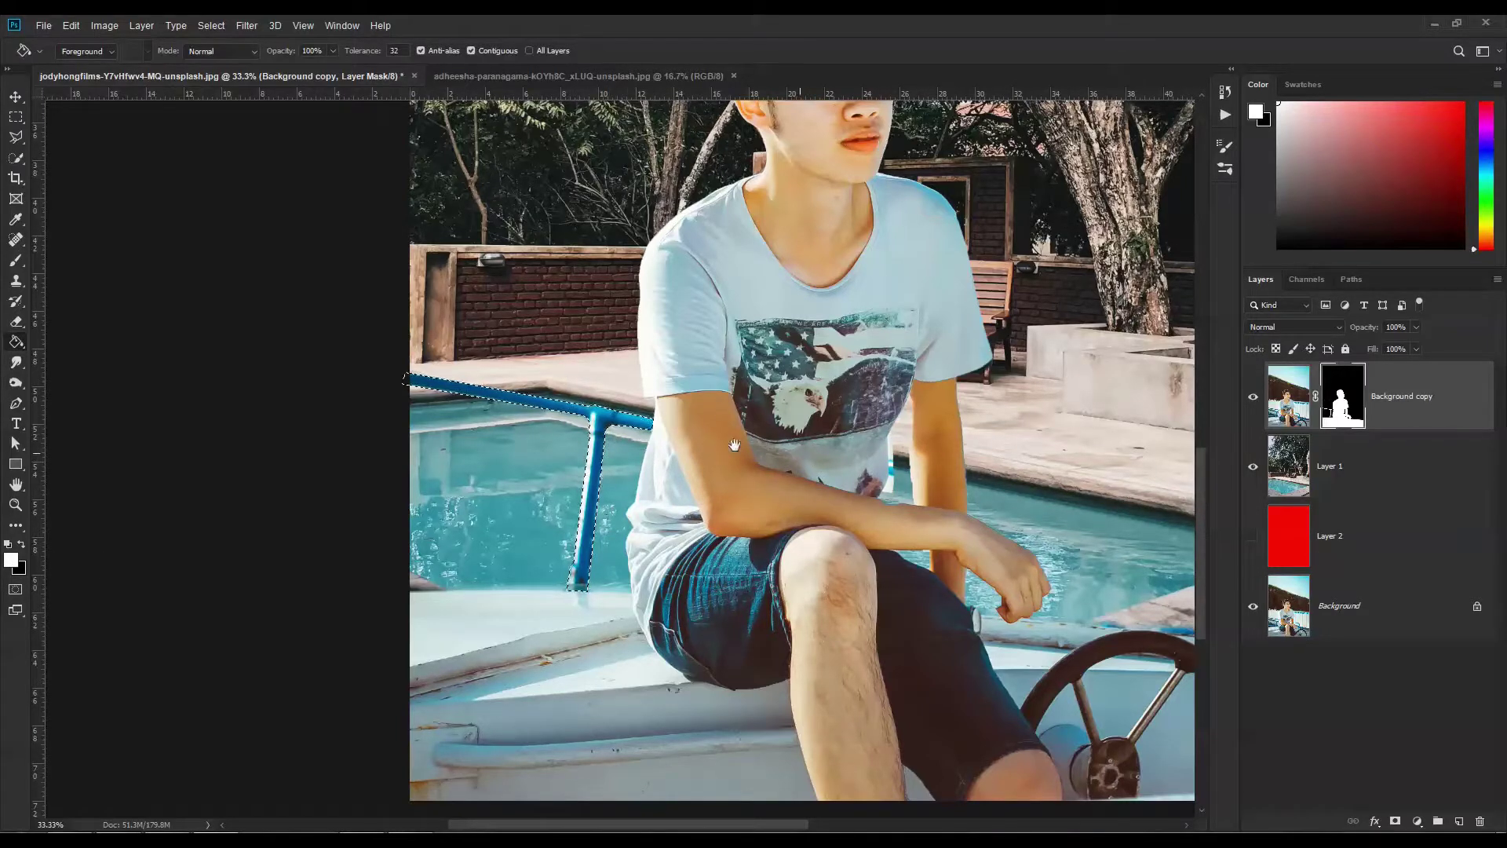
drag(734, 445, 527, 433)
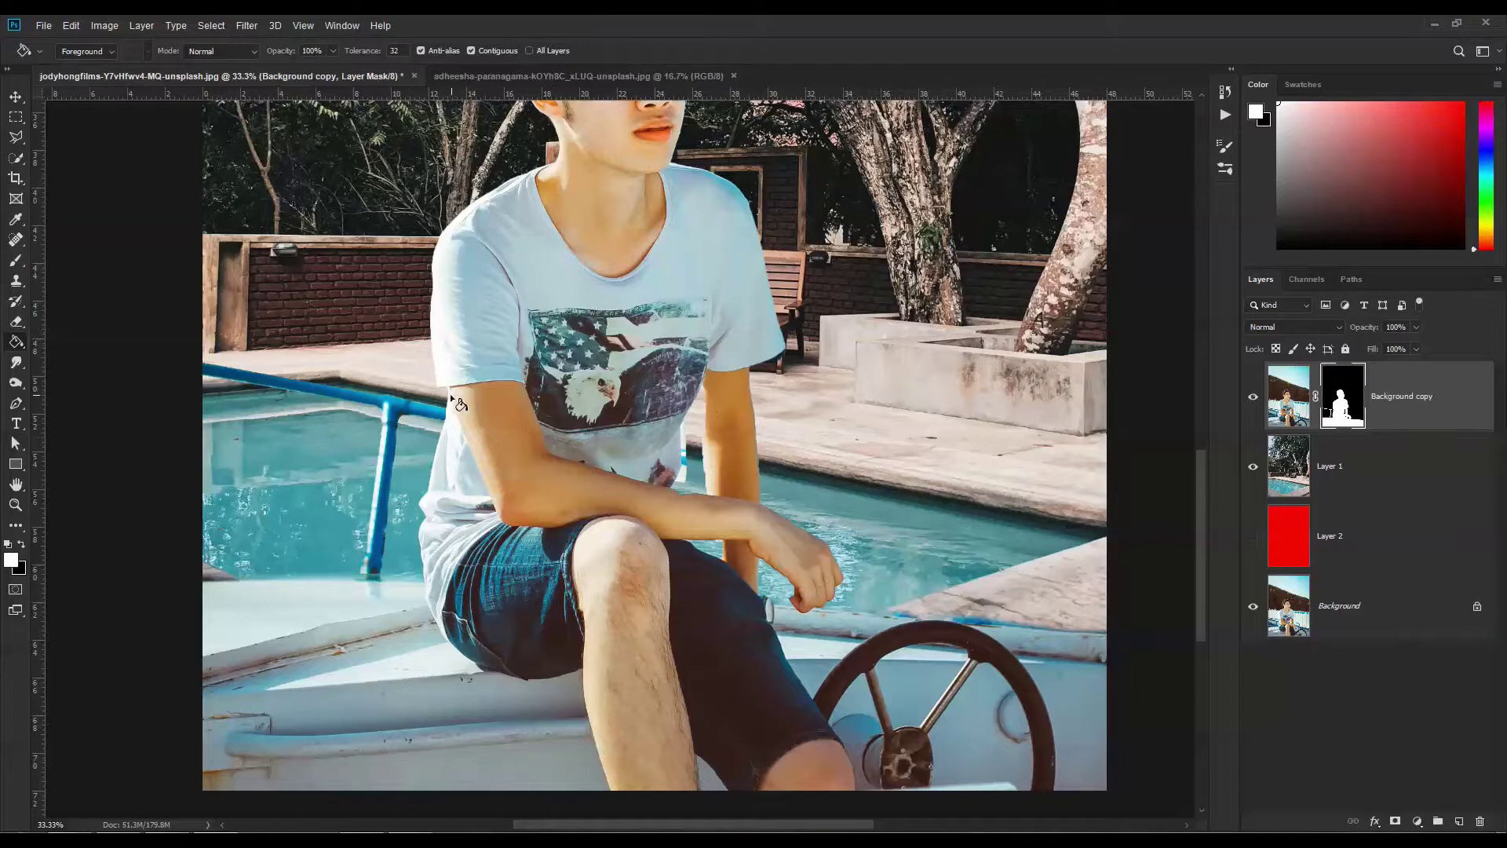
Step: Disable the mask and outline the curved blue railing between the man's arm and the steering wheel with the Polygonal Lasso tool
shift+click(1347, 402)
click(17, 139)
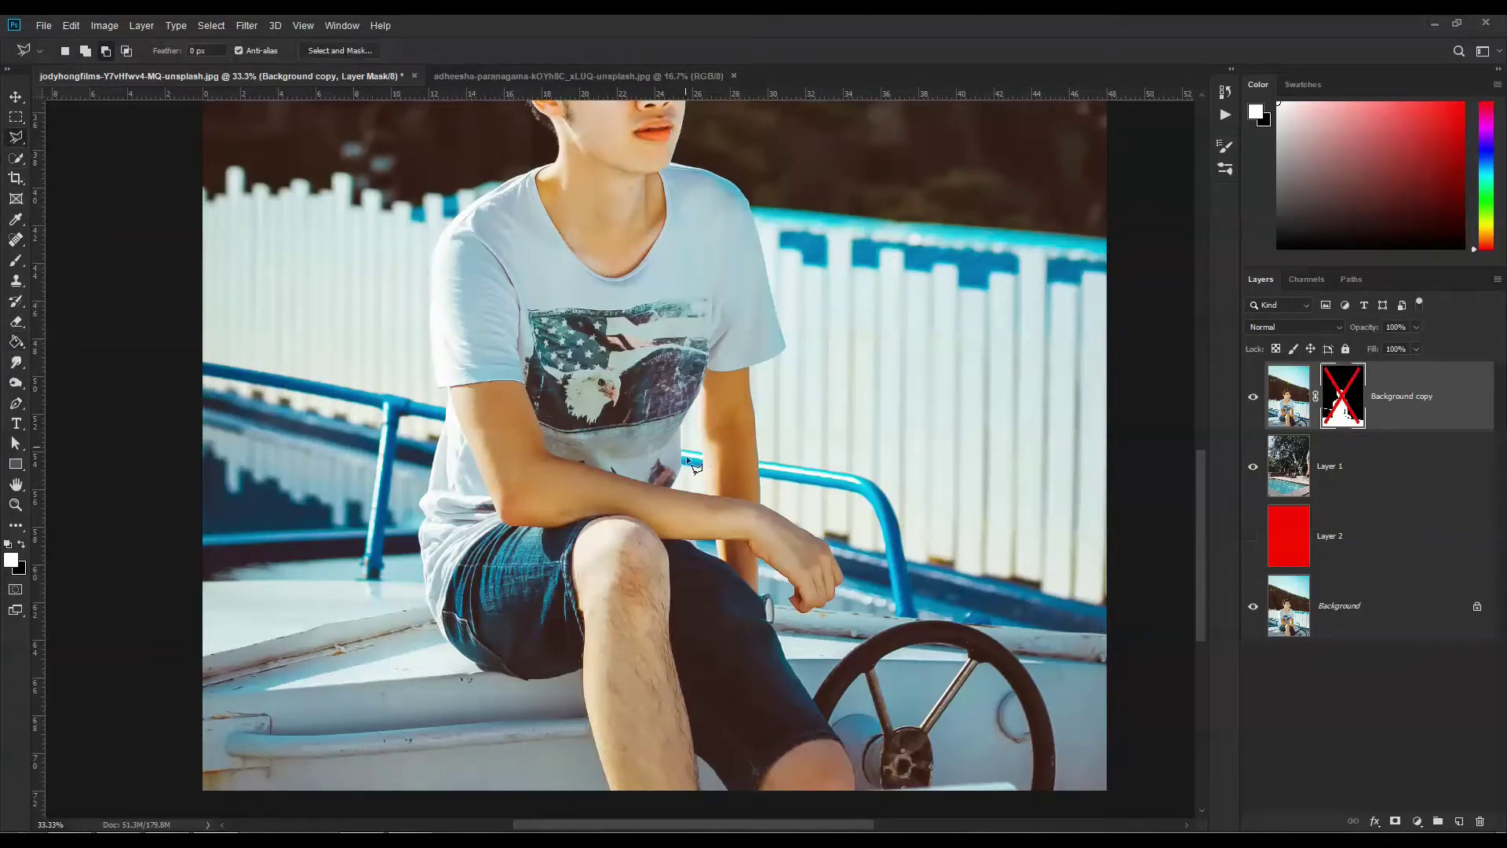
key(ctrl+plus)
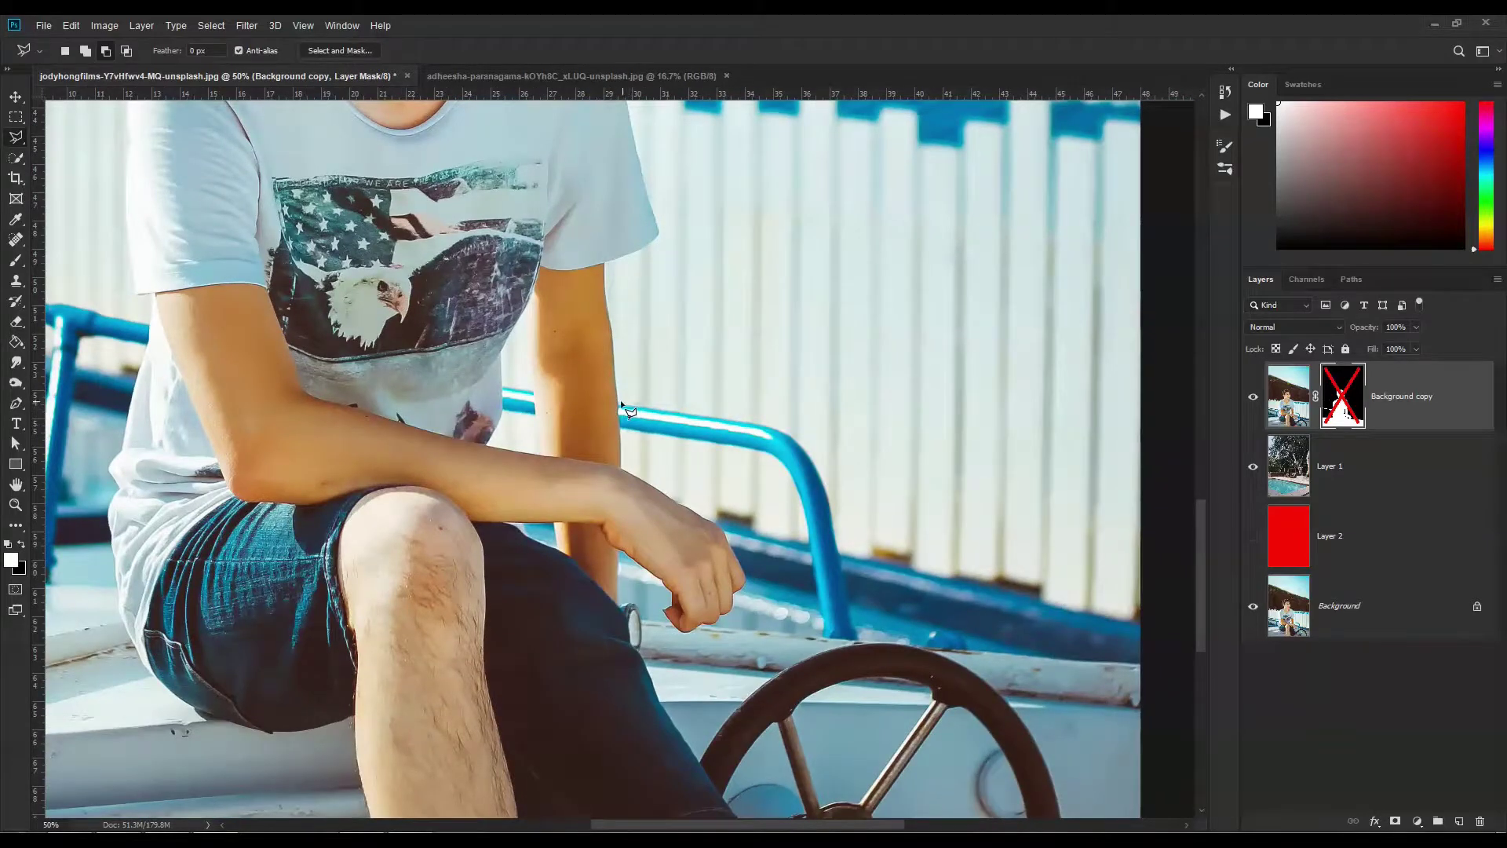
click(785, 434)
click(810, 463)
click(825, 488)
click(856, 637)
click(825, 637)
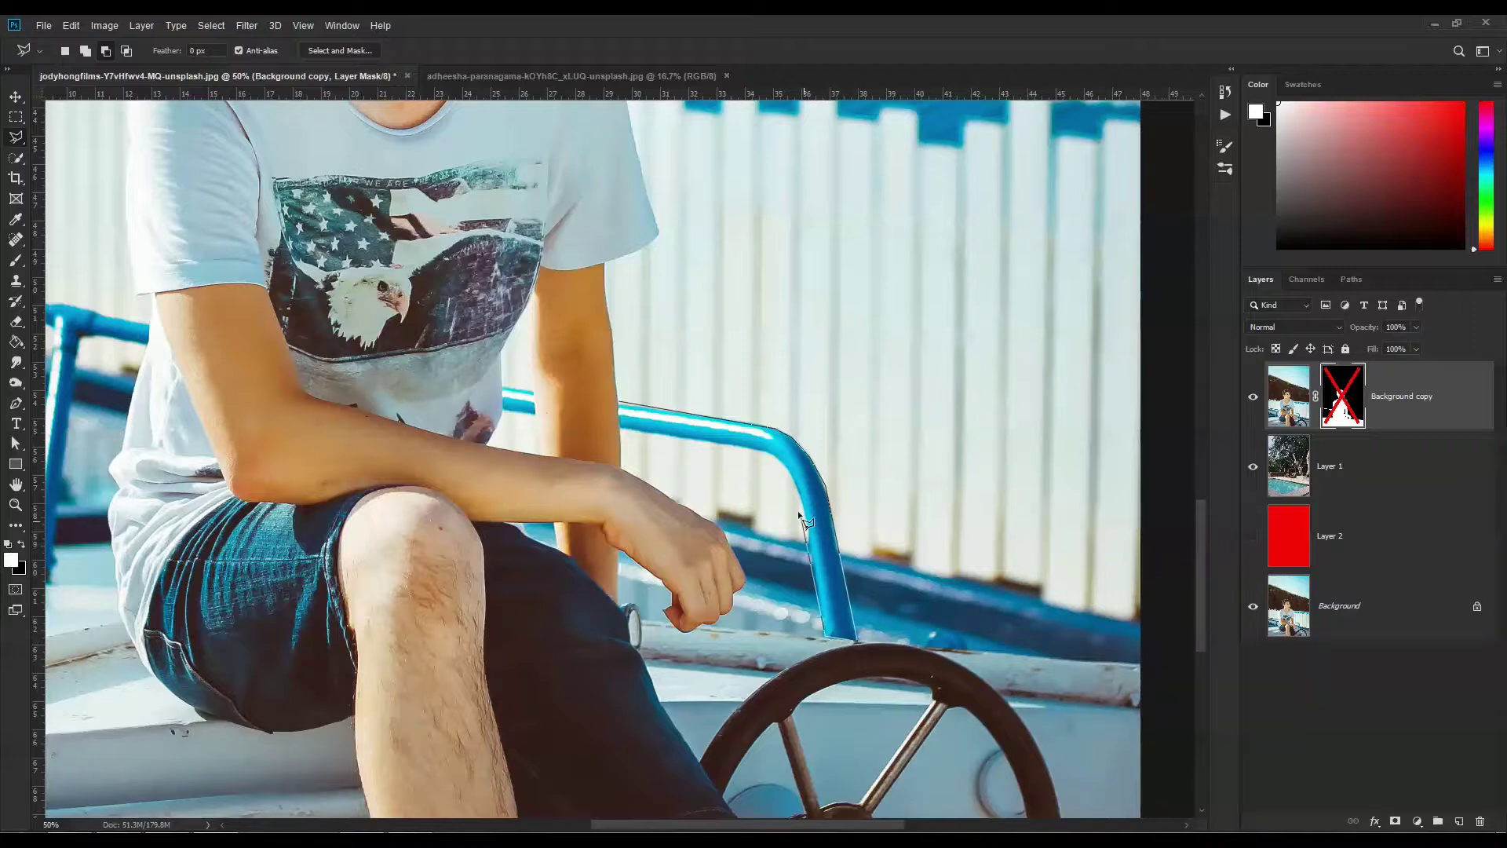
click(806, 509)
click(772, 453)
click(620, 429)
click(621, 405)
Step: Re-enable the mask, fill the curved railing selection with white using the Paint Bucket, and deselect
shift+click(1342, 394)
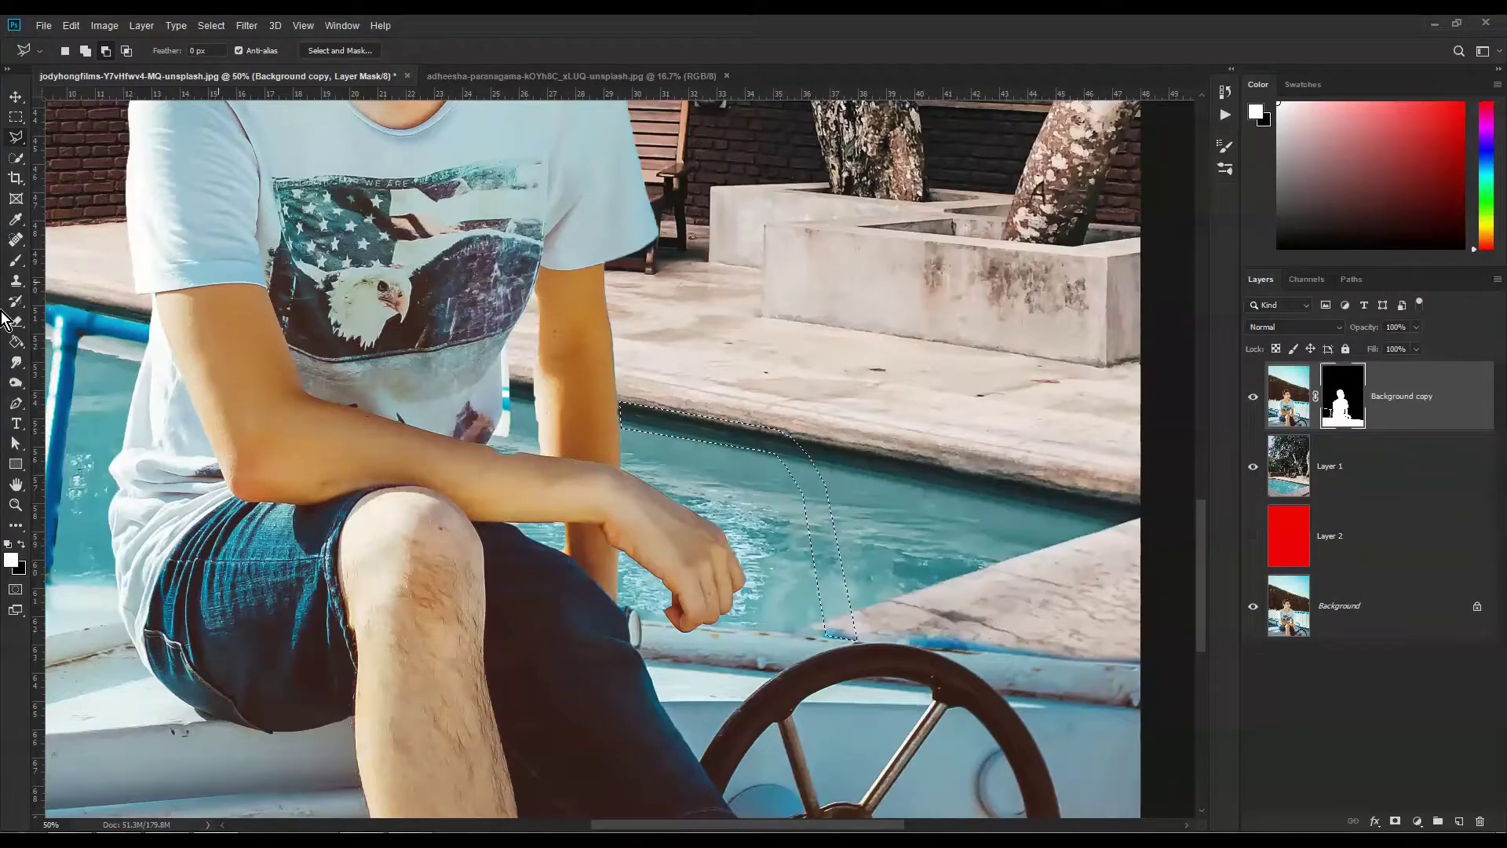
click(16, 341)
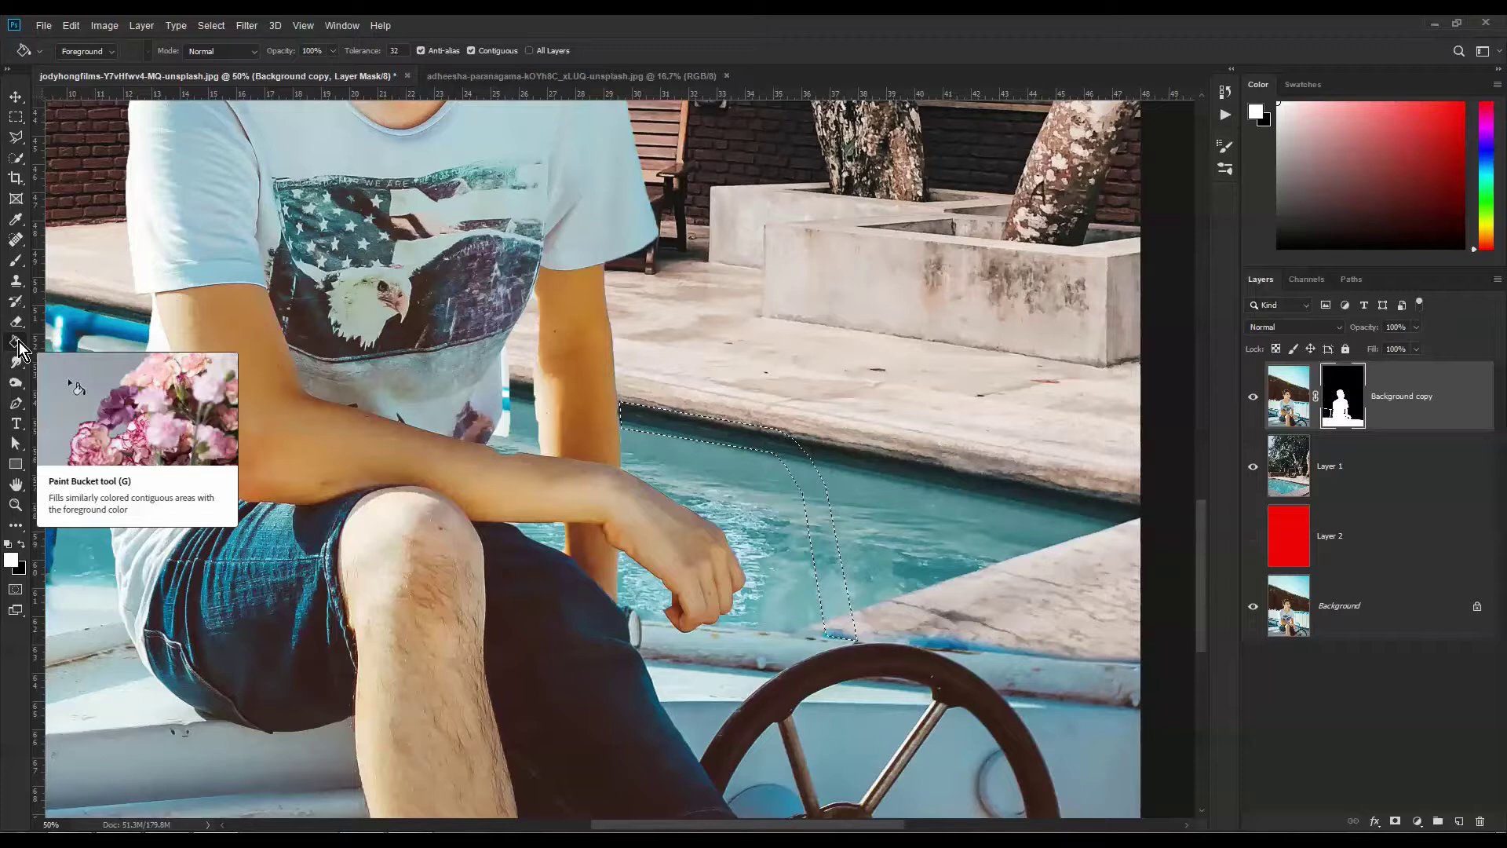
click(816, 520)
key(ctrl+d)
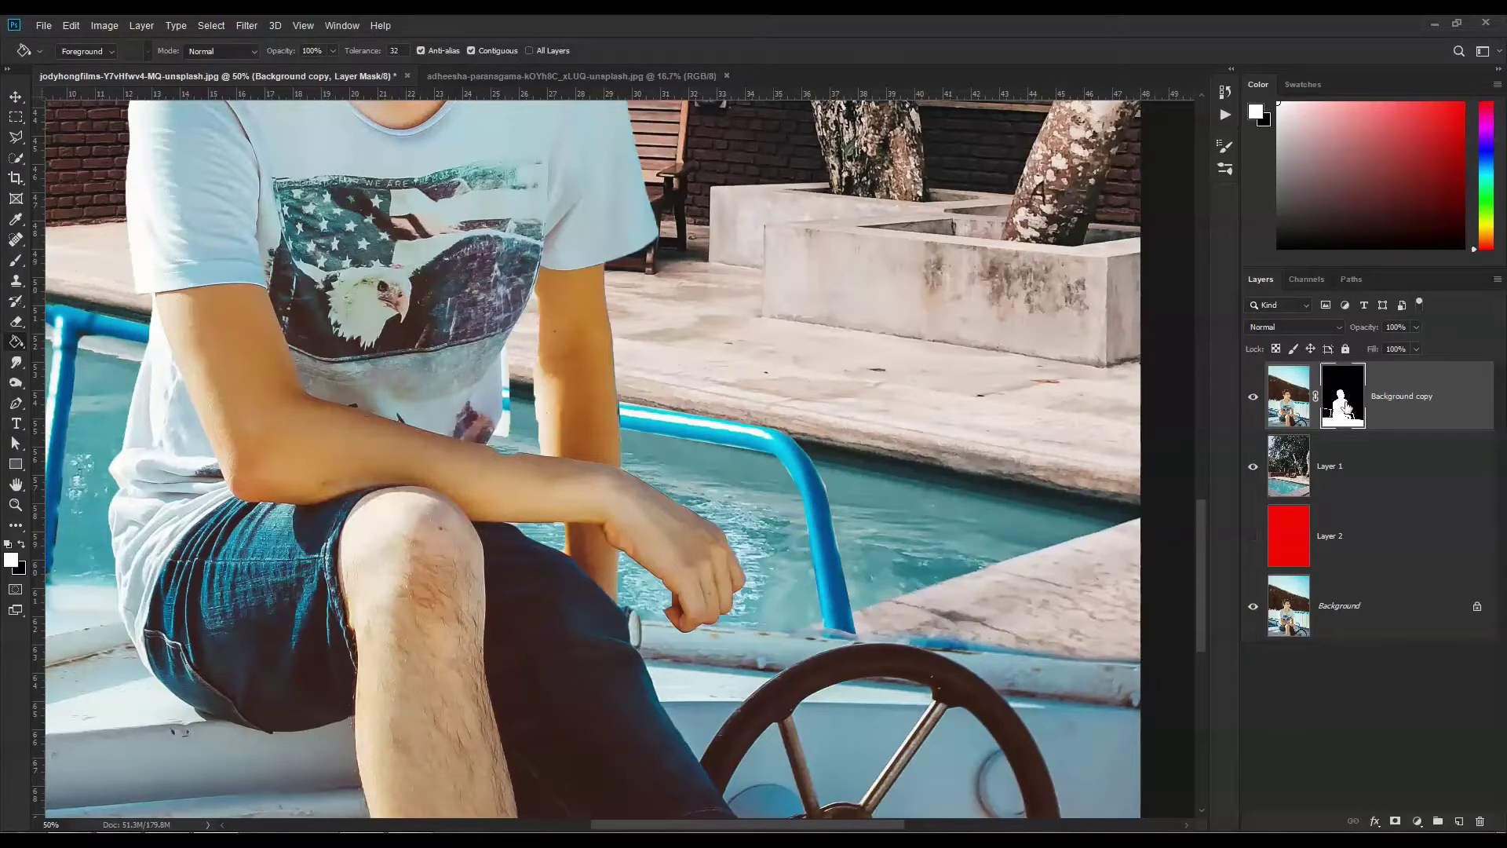
Step: Disable the mask and select the short piece of railing between the man's shirt and his arm with the Polygonal Lasso tool
shift+click(1343, 404)
click(16, 137)
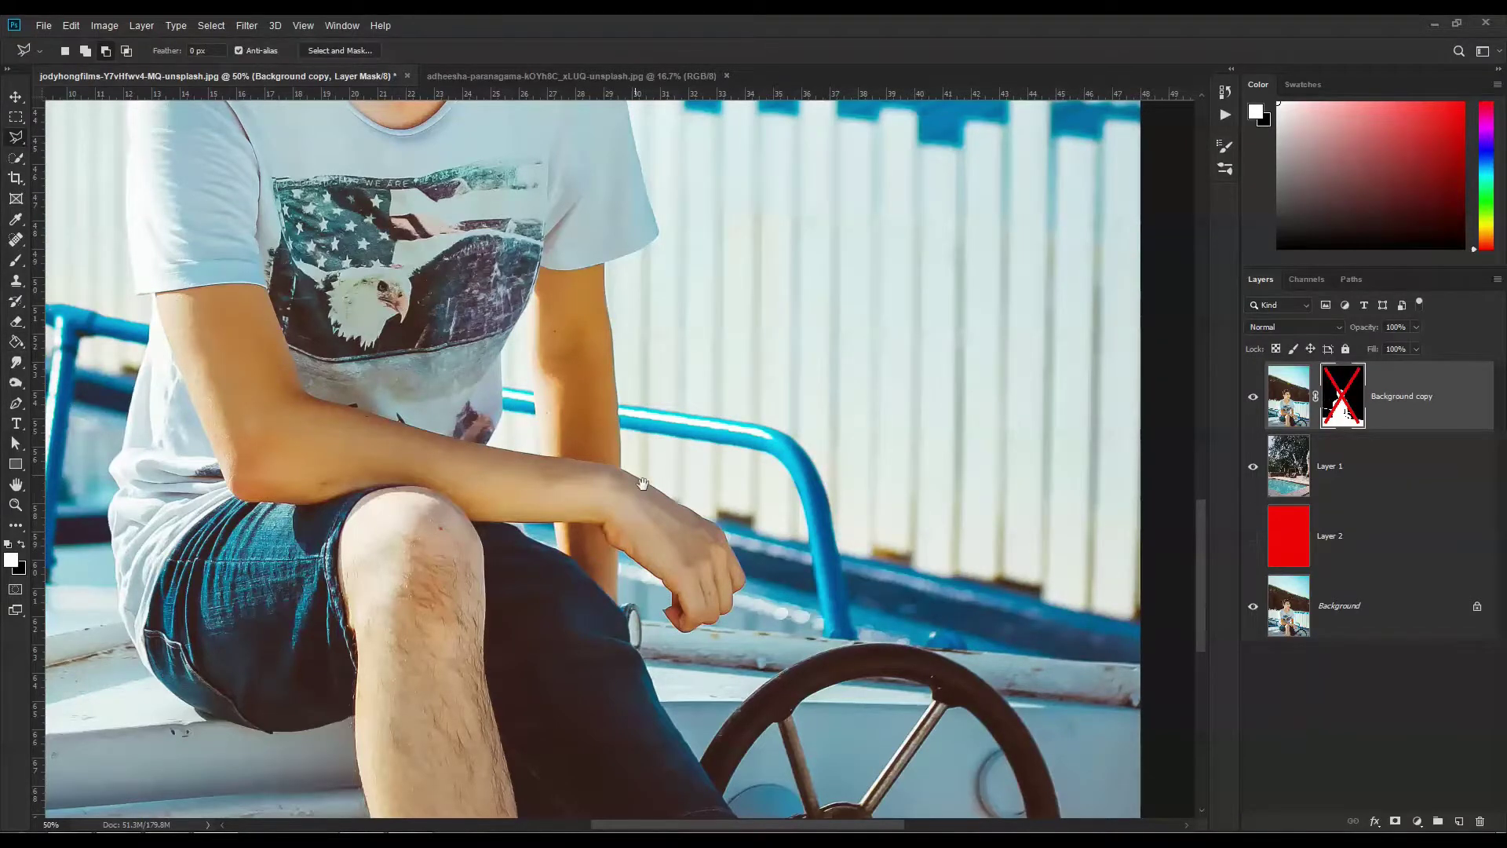
drag(639, 482, 797, 522)
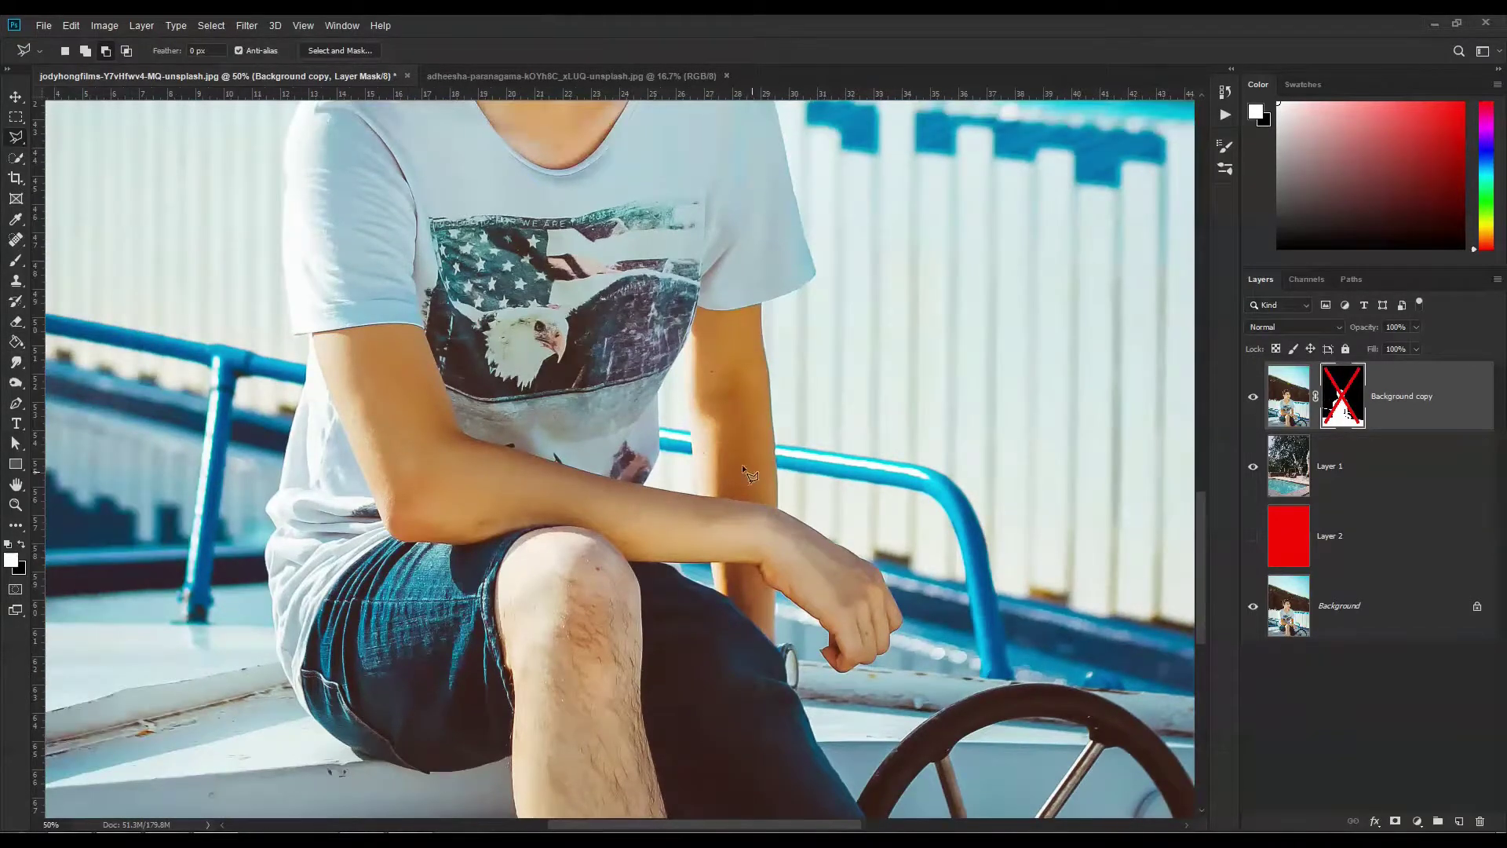
click(657, 452)
click(694, 431)
Step: Re-enable the mask and fill the short railing piece with white using the Paint Bucket, then deselect it
key(ctrl+minus)
key(ctrl+minus)
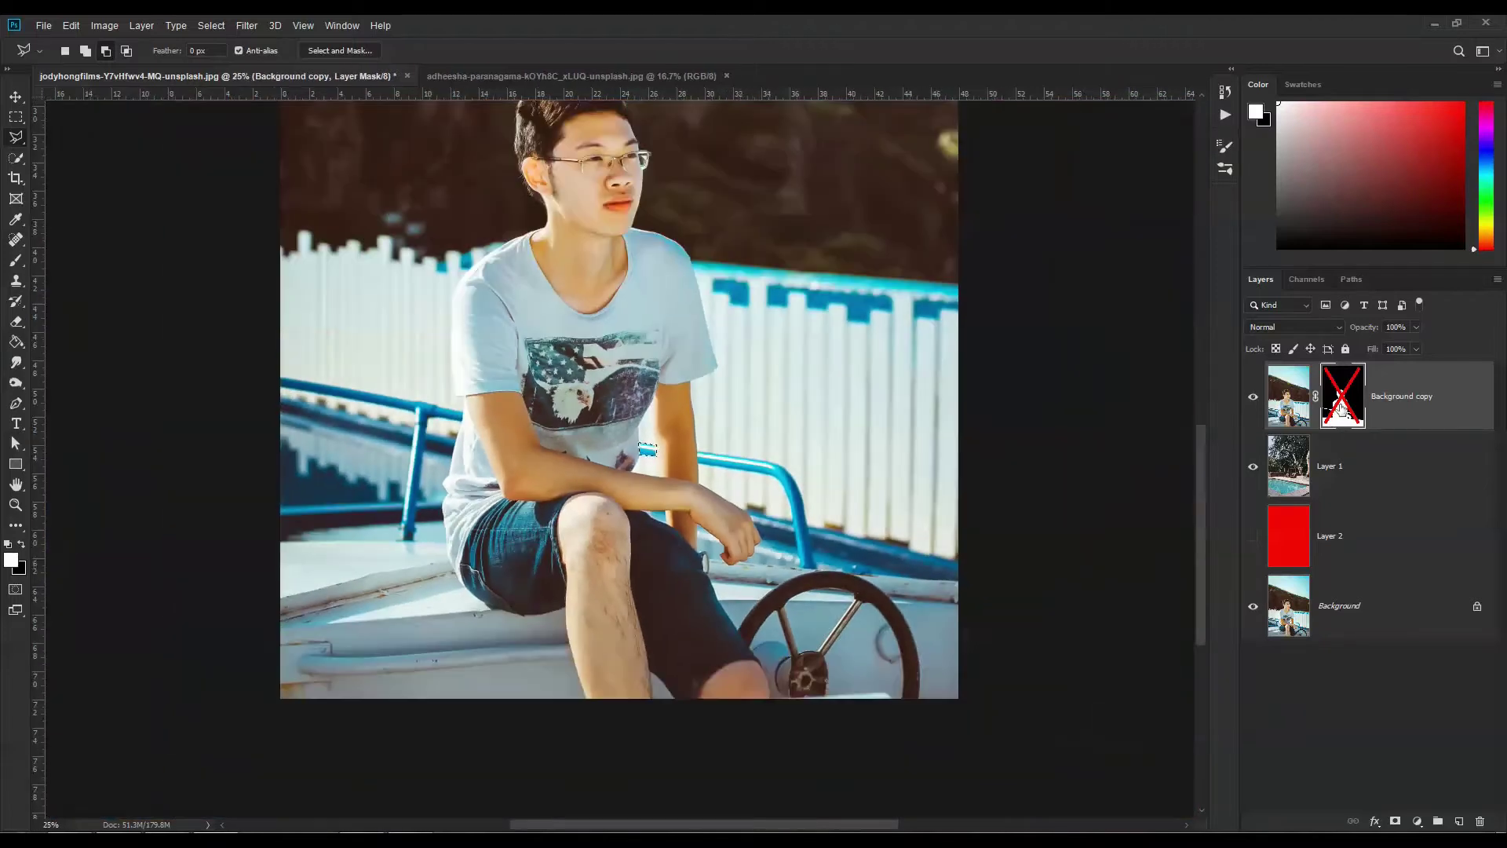
shift+click(1343, 401)
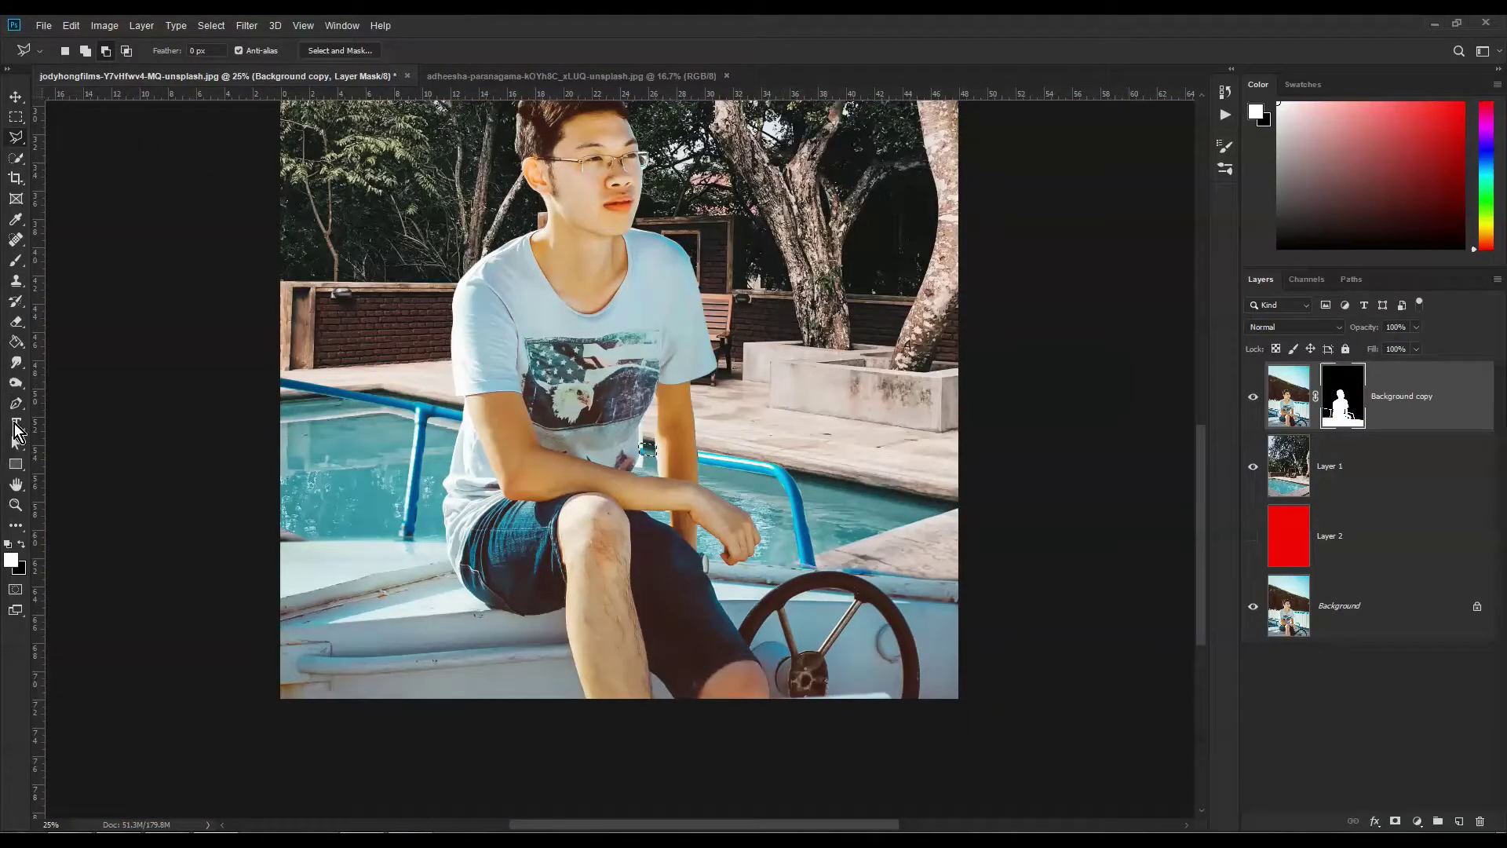
click(16, 342)
click(648, 450)
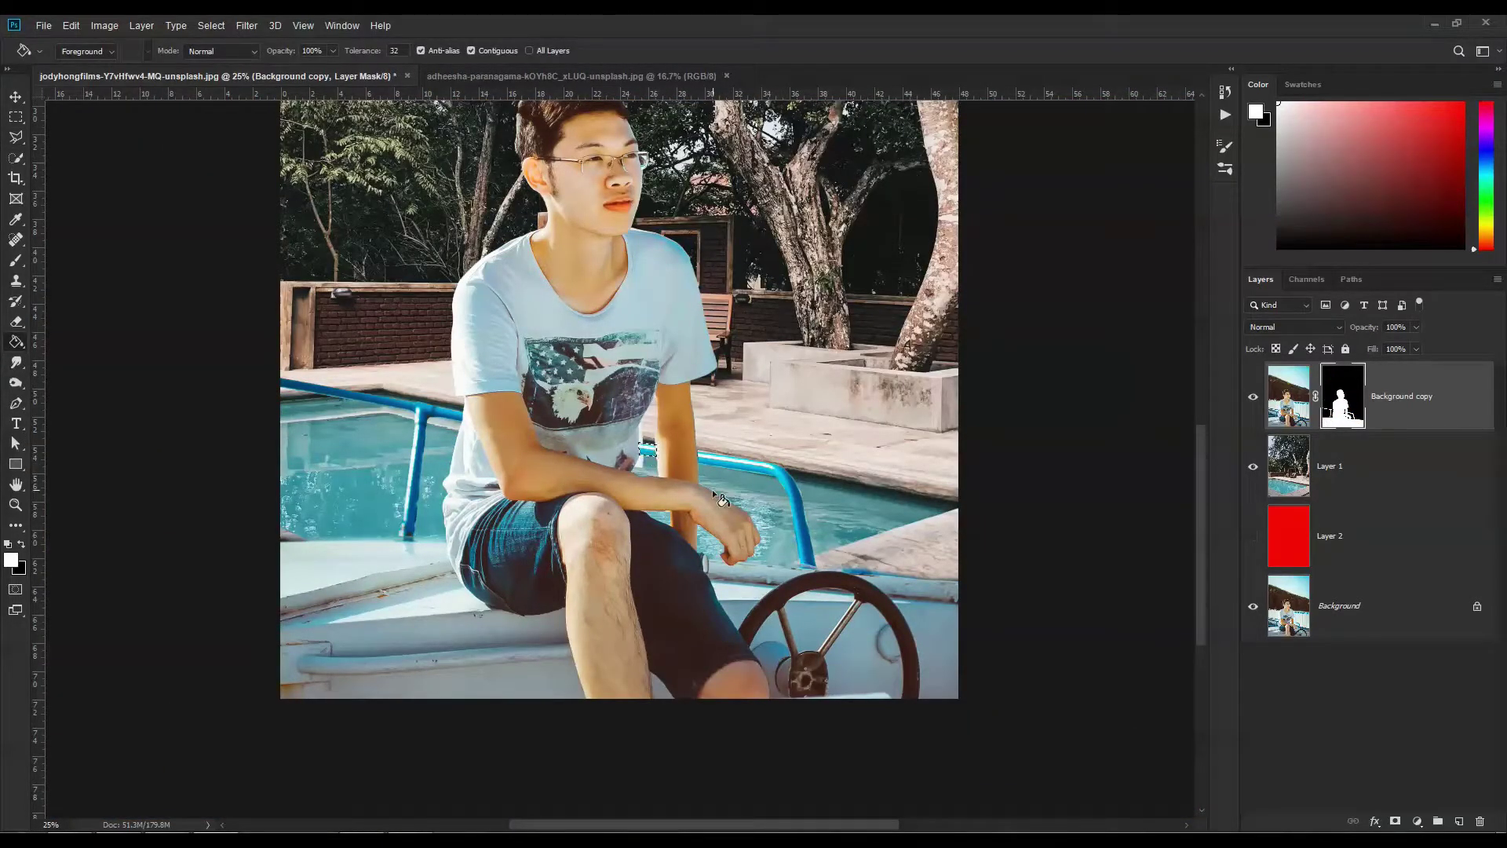
key(ctrl+minus)
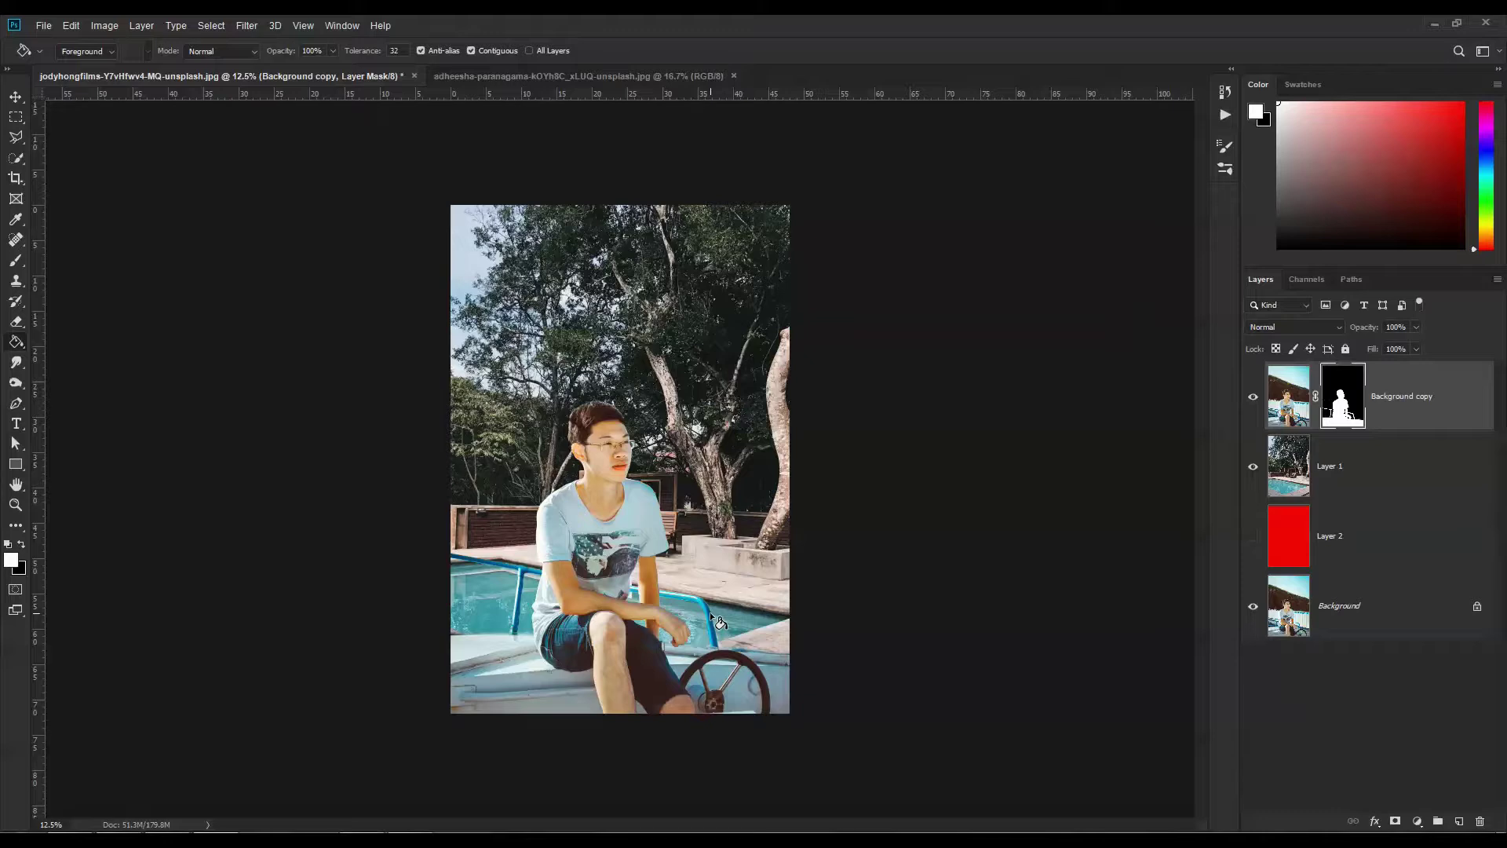
Step: Disable and re-enable the Background copy mask to compare the original photo with the composite
click(16, 96)
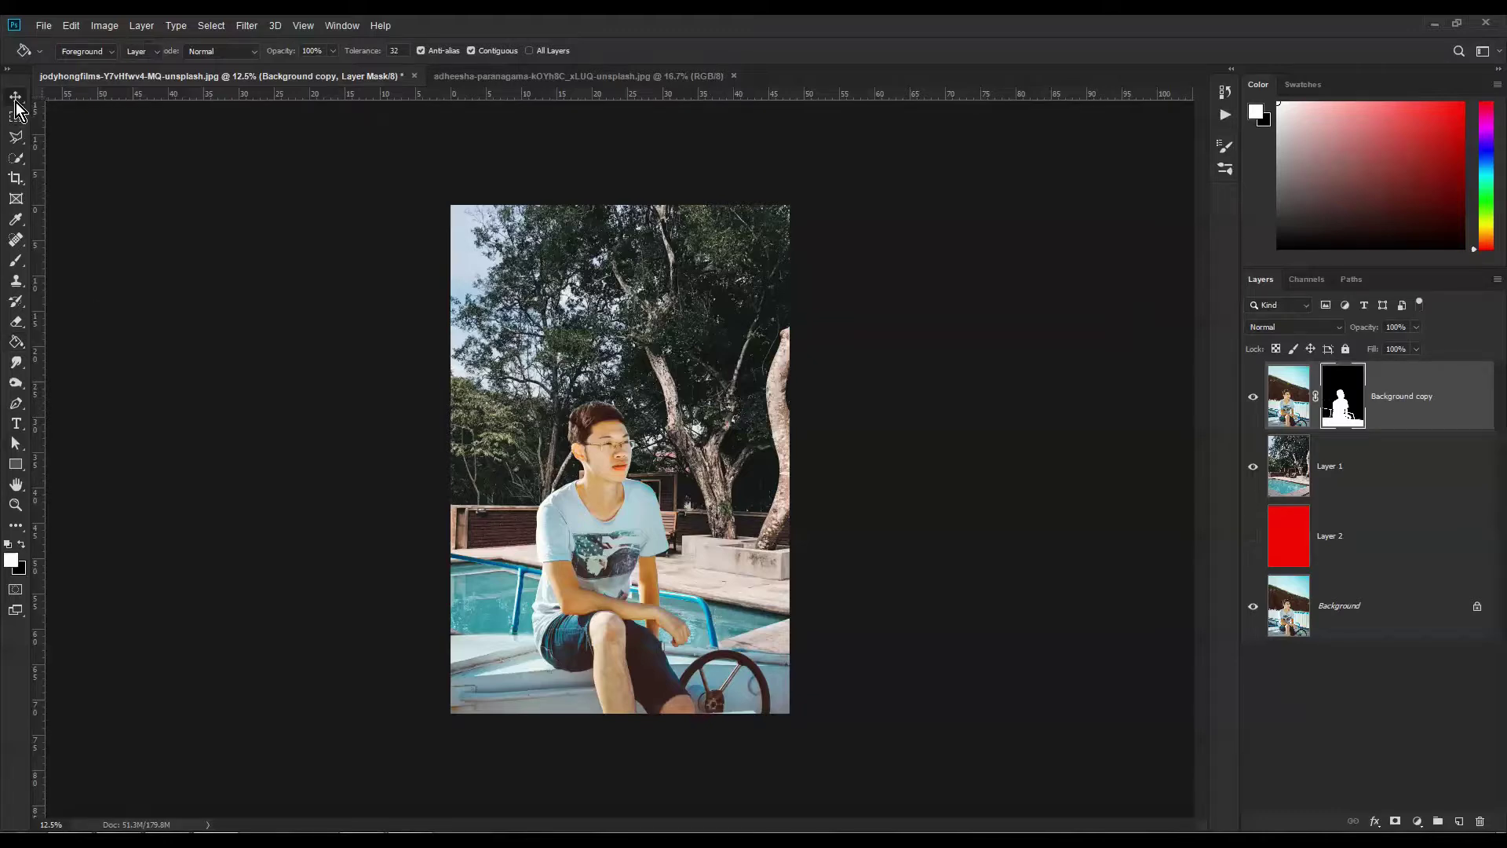
shift+click(1340, 404)
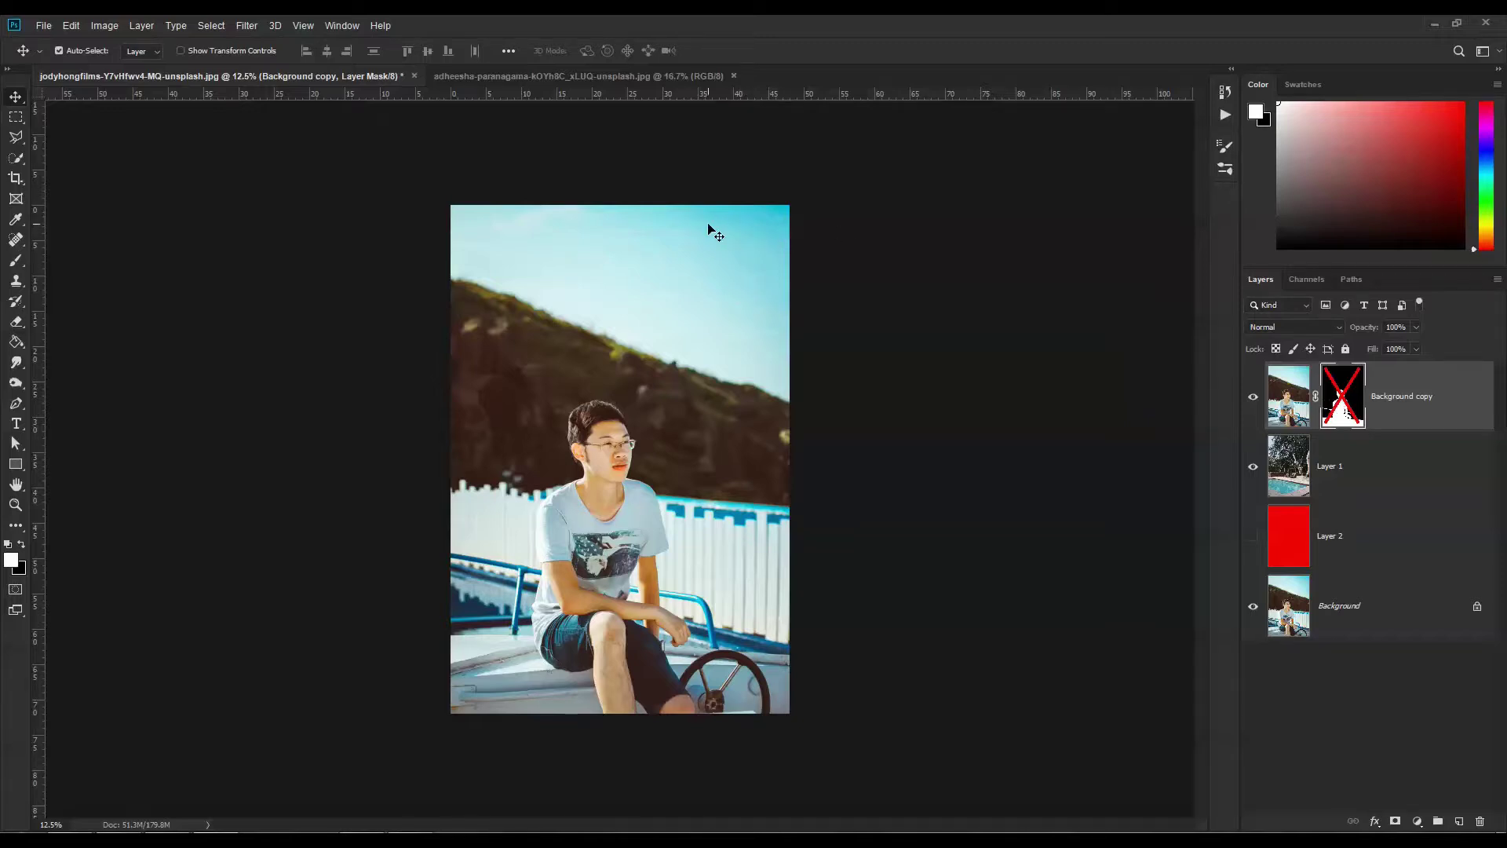
shift+click(1341, 404)
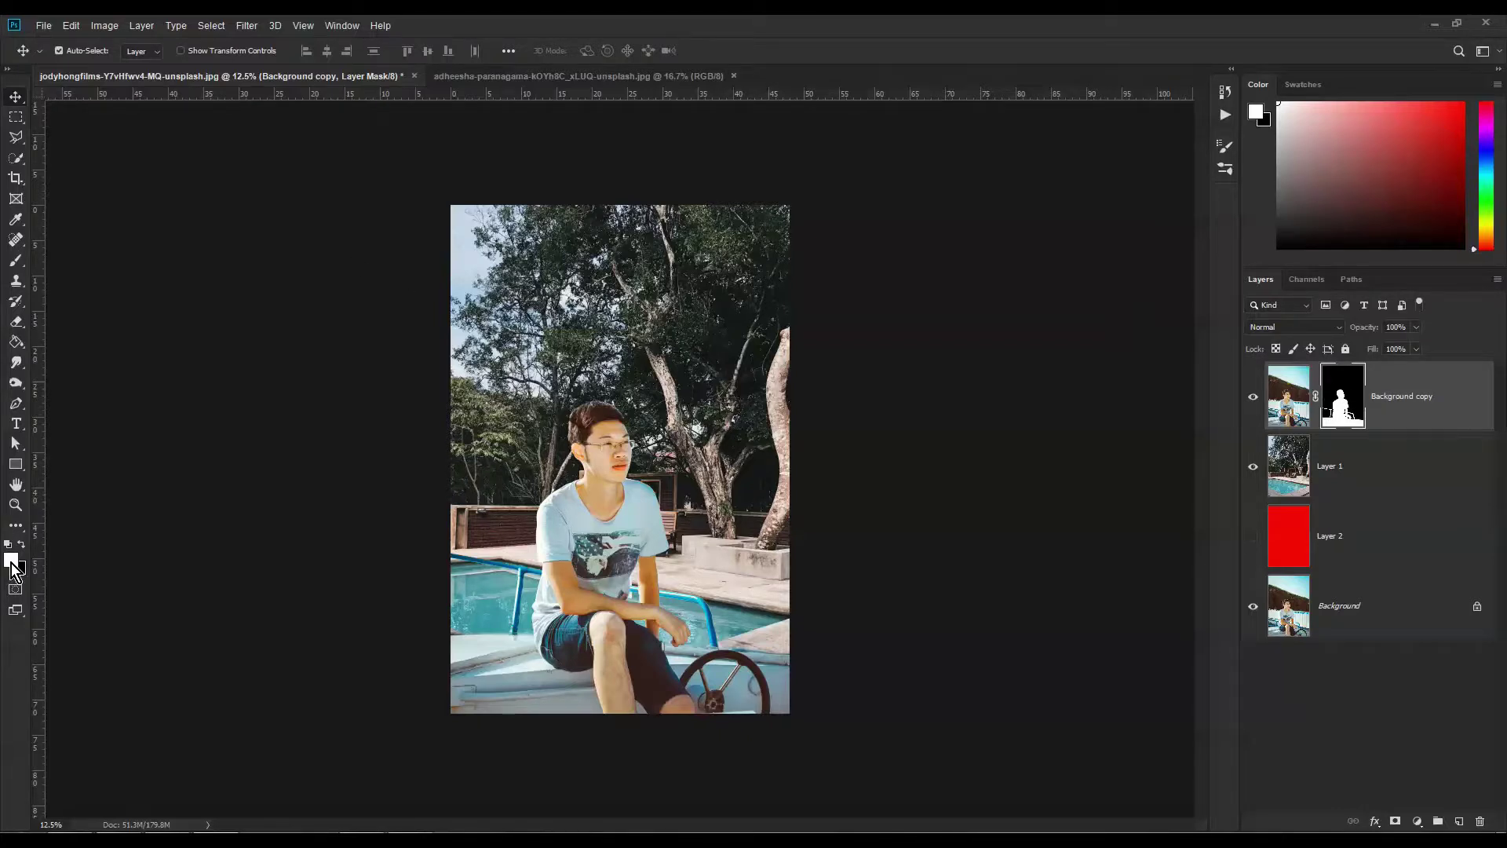
Step: Paint on the mask over the trees and sky with a 1400 px white brush at reduced opacity to partly reveal the original sky
click(18, 269)
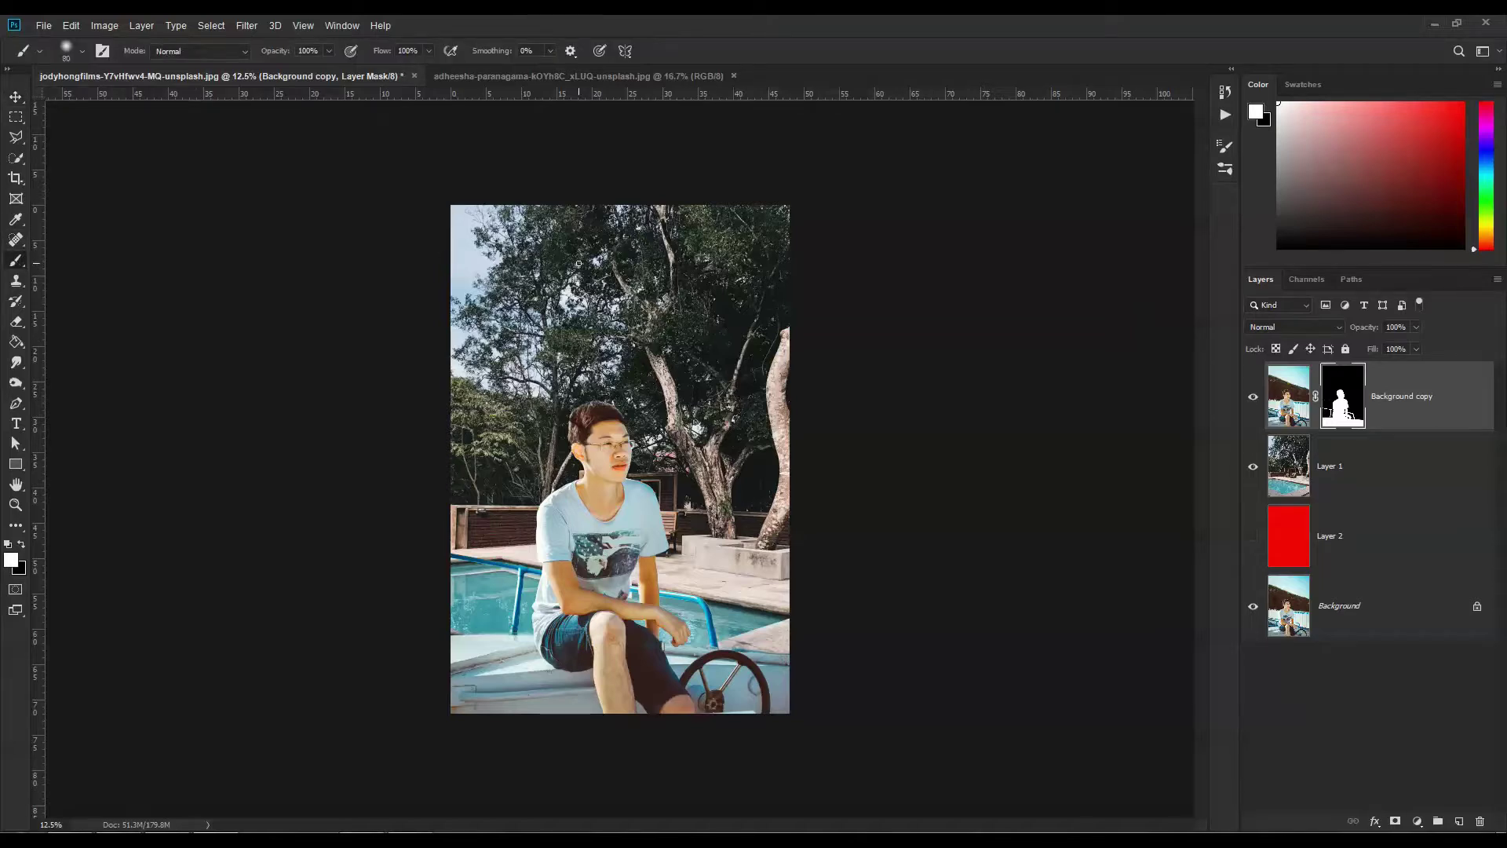
key(bracketright)
key(bracketright)
key(bracketright)
key(bracketright)
key(bracketright)
key(bracketright)
key(bracketright)
key(bracketright)
key(bracketright)
key(bracketright)
key(bracketright)
key(bracketright)
key(bracketright)
mouse_move(790, 228)
mouse_down()
mouse_move(498, 176)
mouse_move(827, 319)
mouse_move(455, 219)
mouse_move(872, 422)
mouse_move(460, 236)
mouse_move(565, 185)
mouse_move(585, 198)
mouse_move(579, 173)
mouse_move(707, 291)
mouse_move(550, 236)
mouse_move(887, 351)
mouse_move(380, 192)
mouse_move(384, 151)
mouse_up()
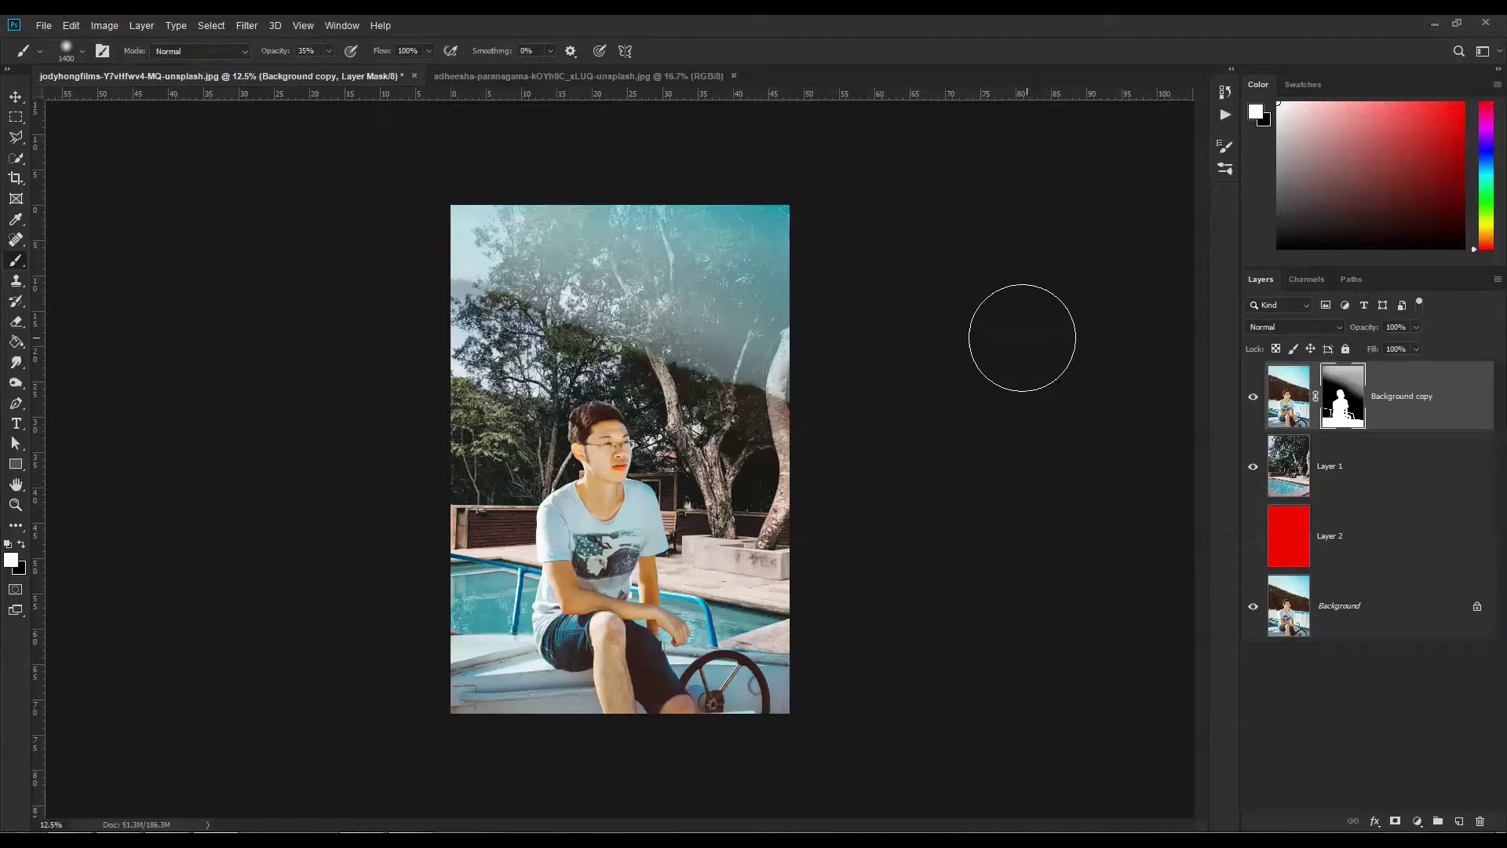
Step: Toggle the visibility of the Background copy layer to compare the blended sky with the pool photo
click(16, 96)
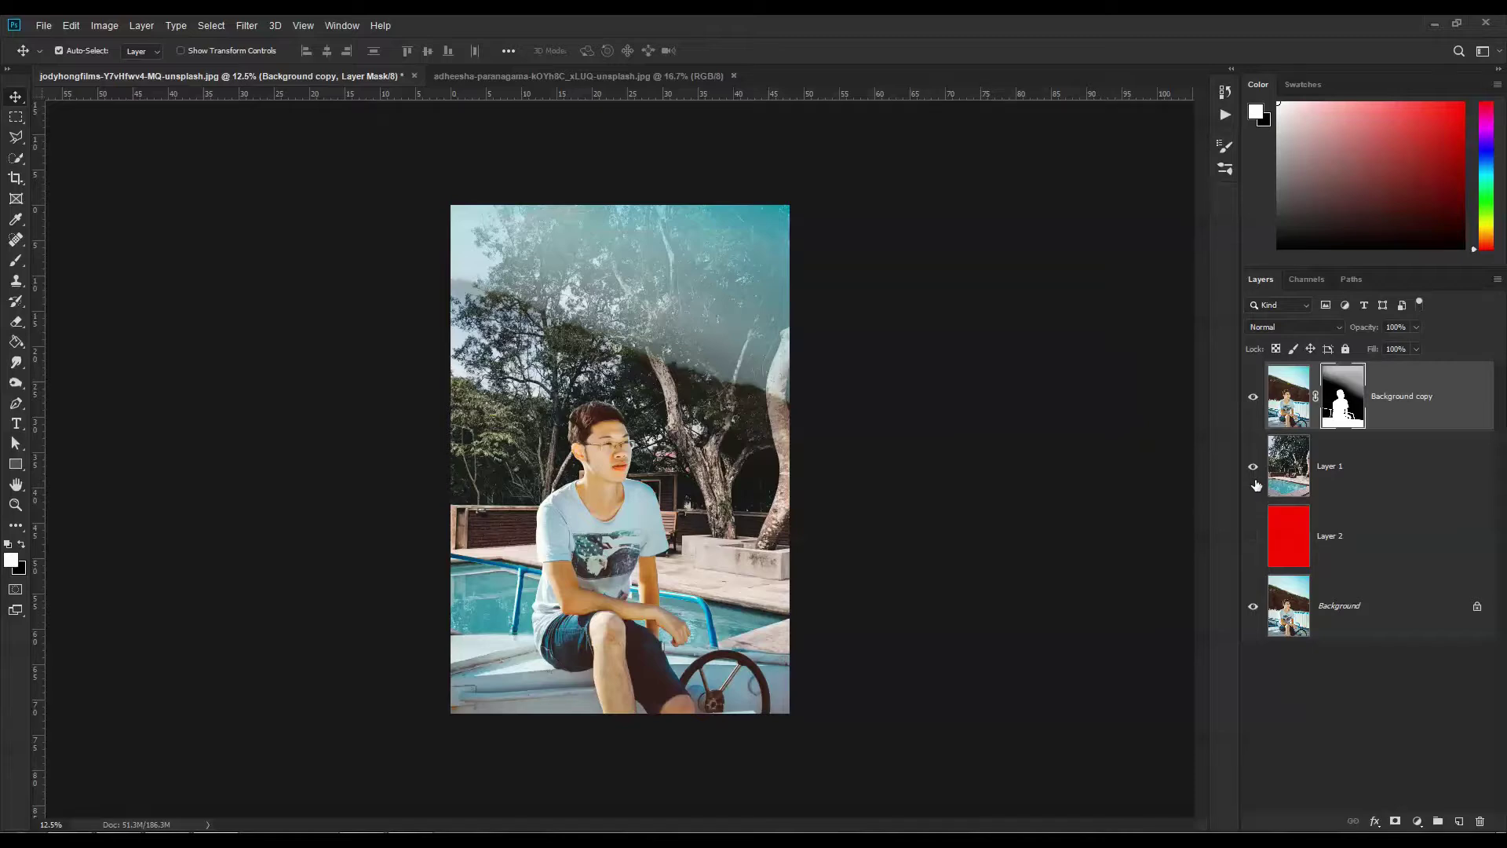
click(1254, 411)
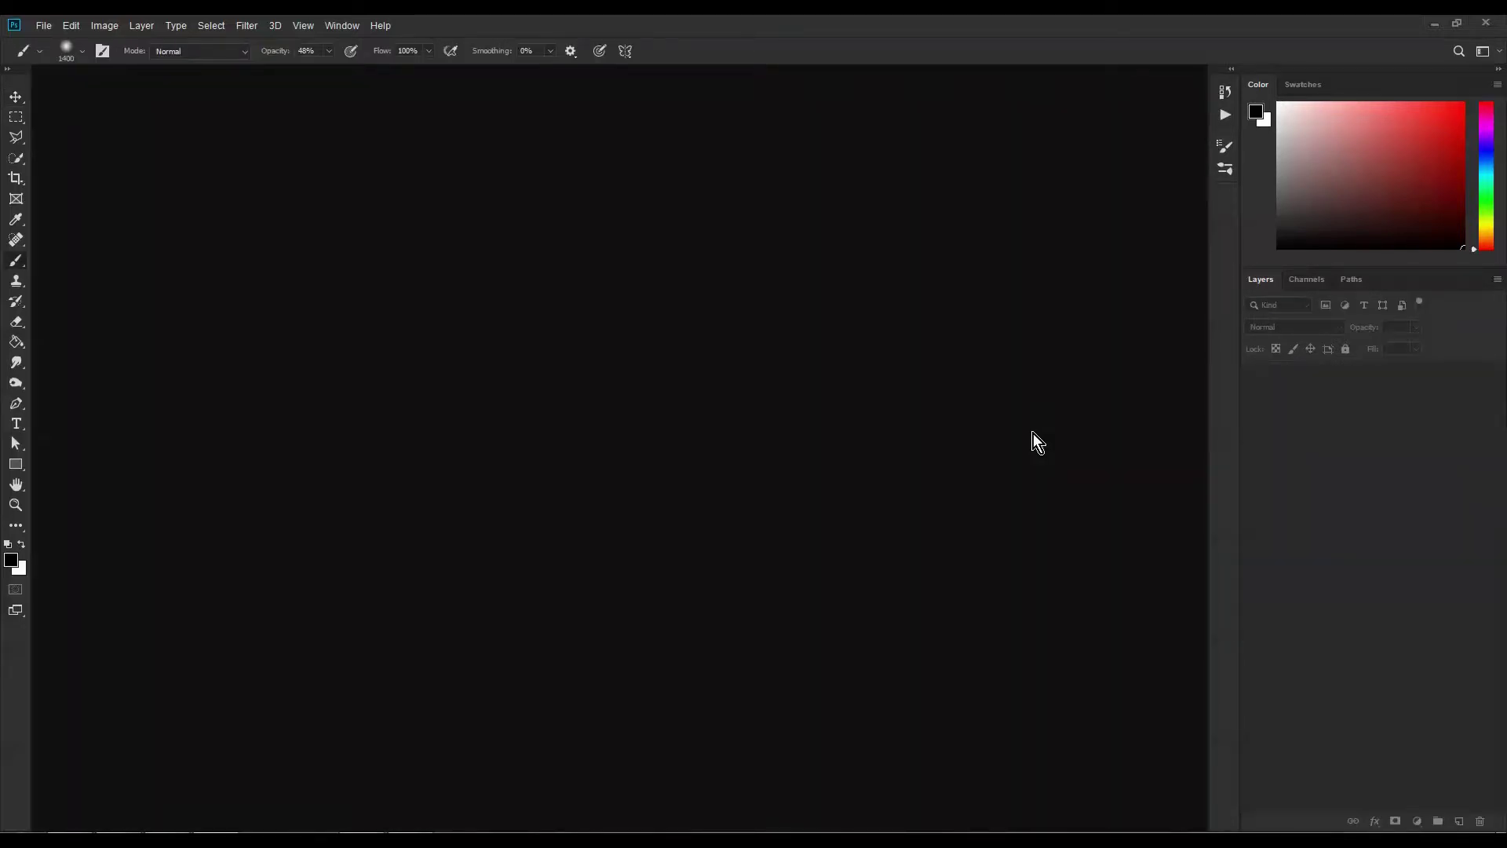
Step: Open the lone-tree field photo and the seaside sky photo from the Layer Mask folder and view both
key(alt+Tab)
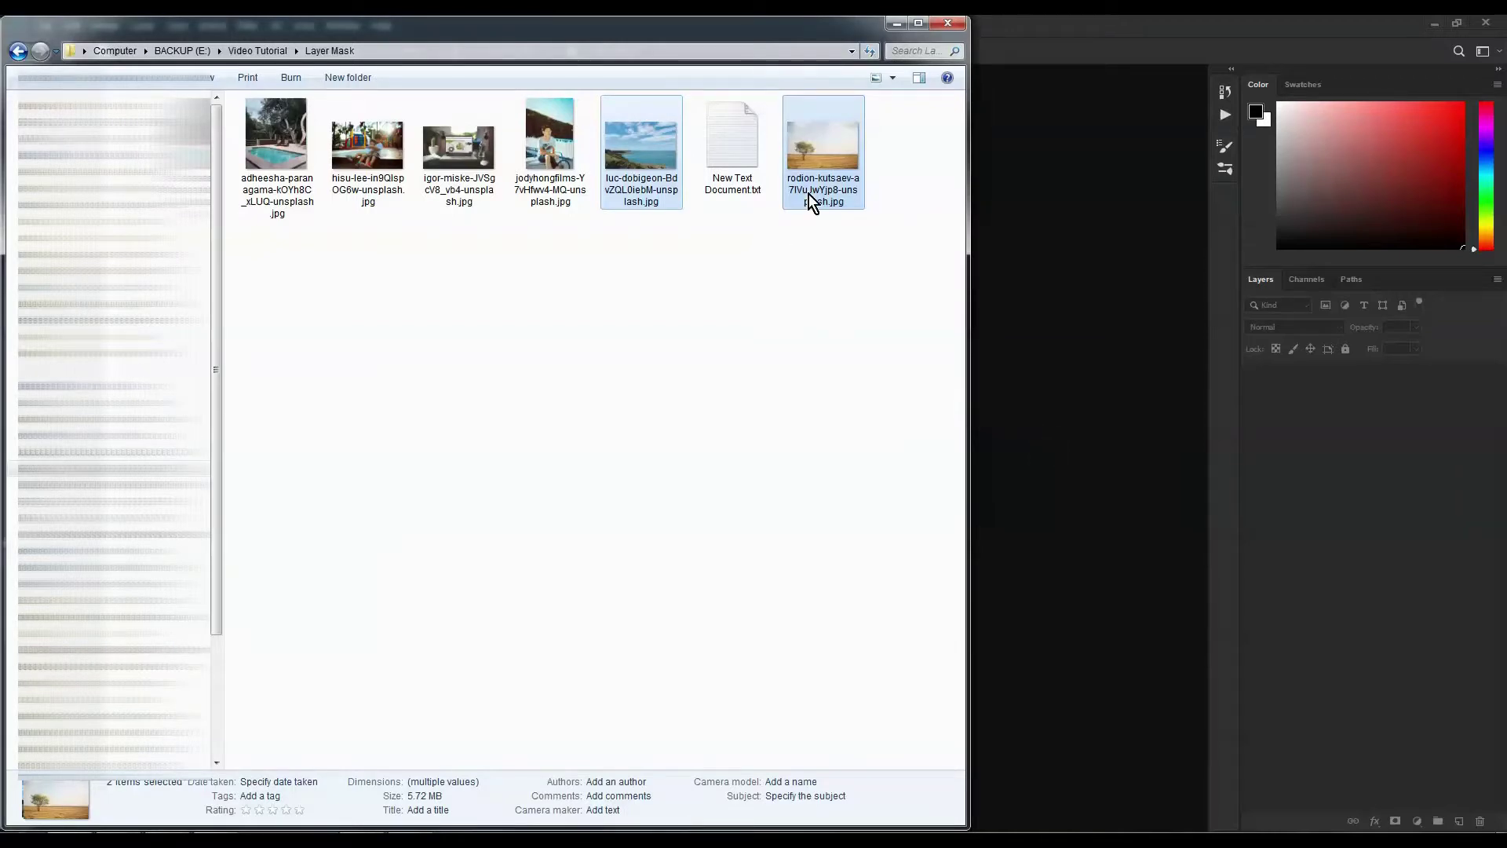
drag(832, 152, 1049, 314)
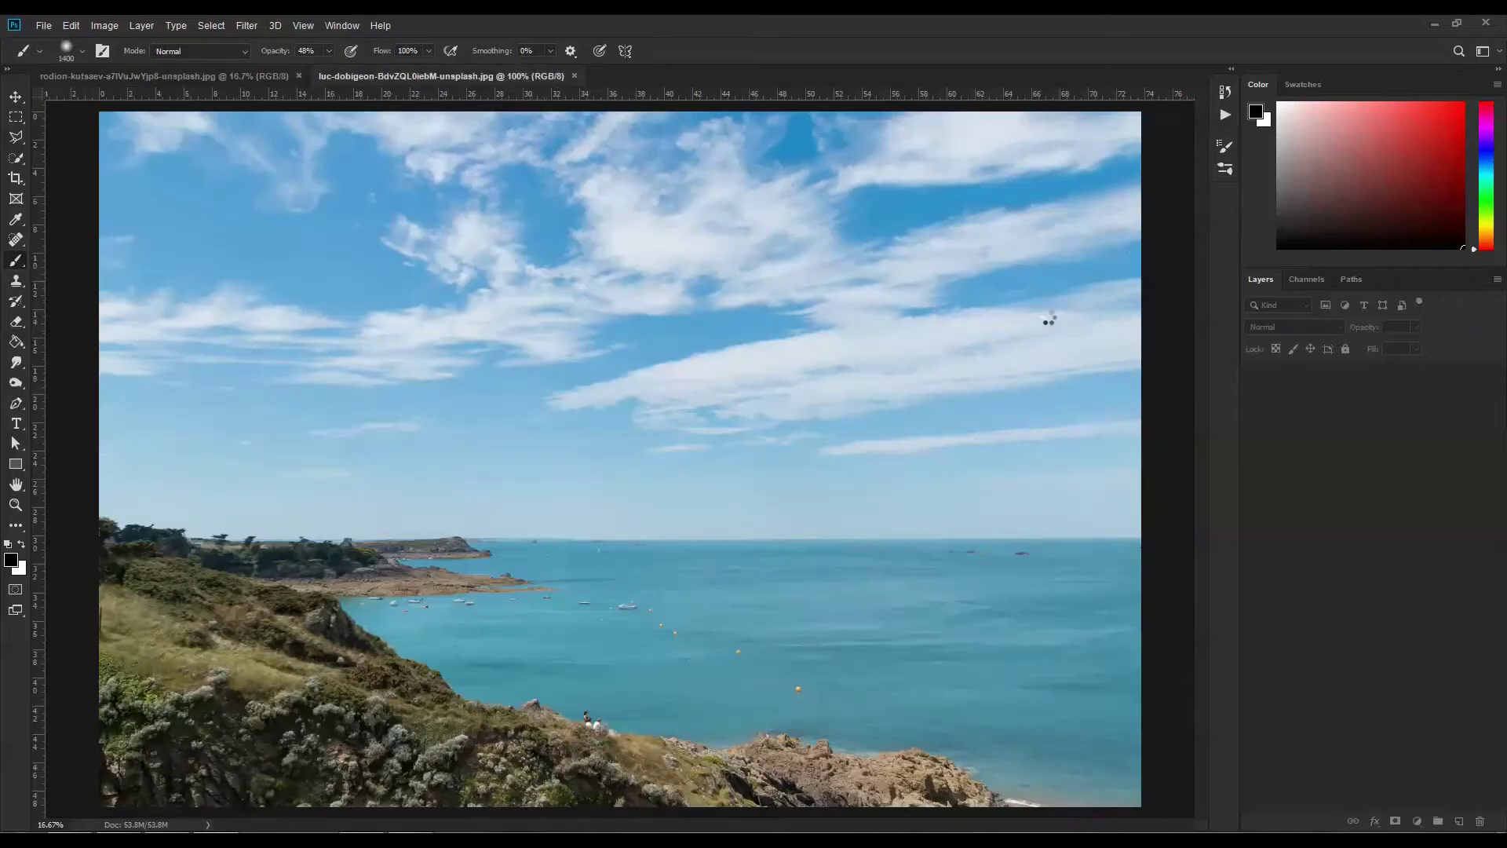
click(124, 78)
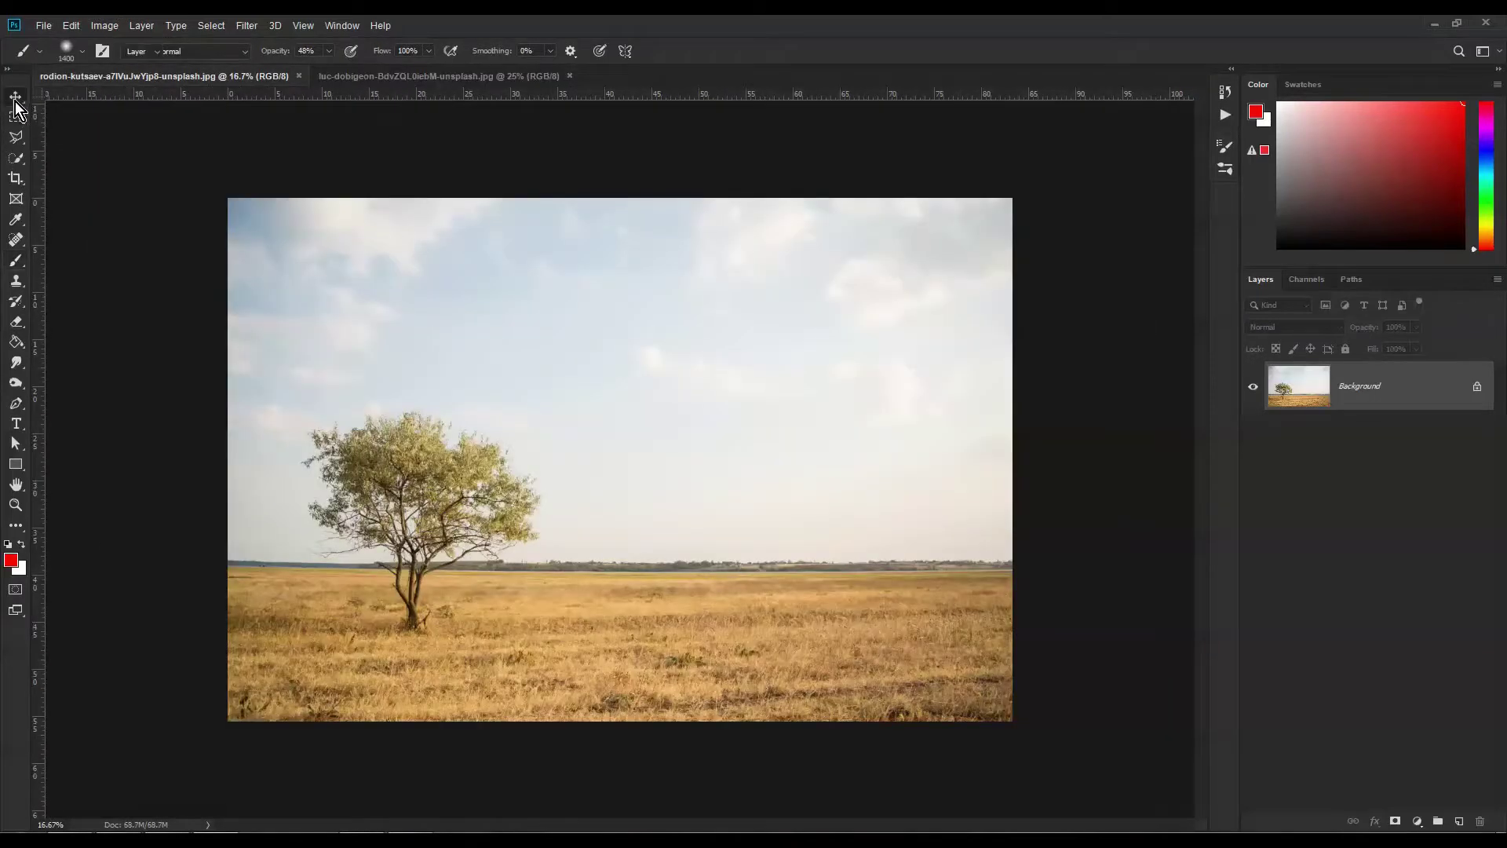
click(16, 98)
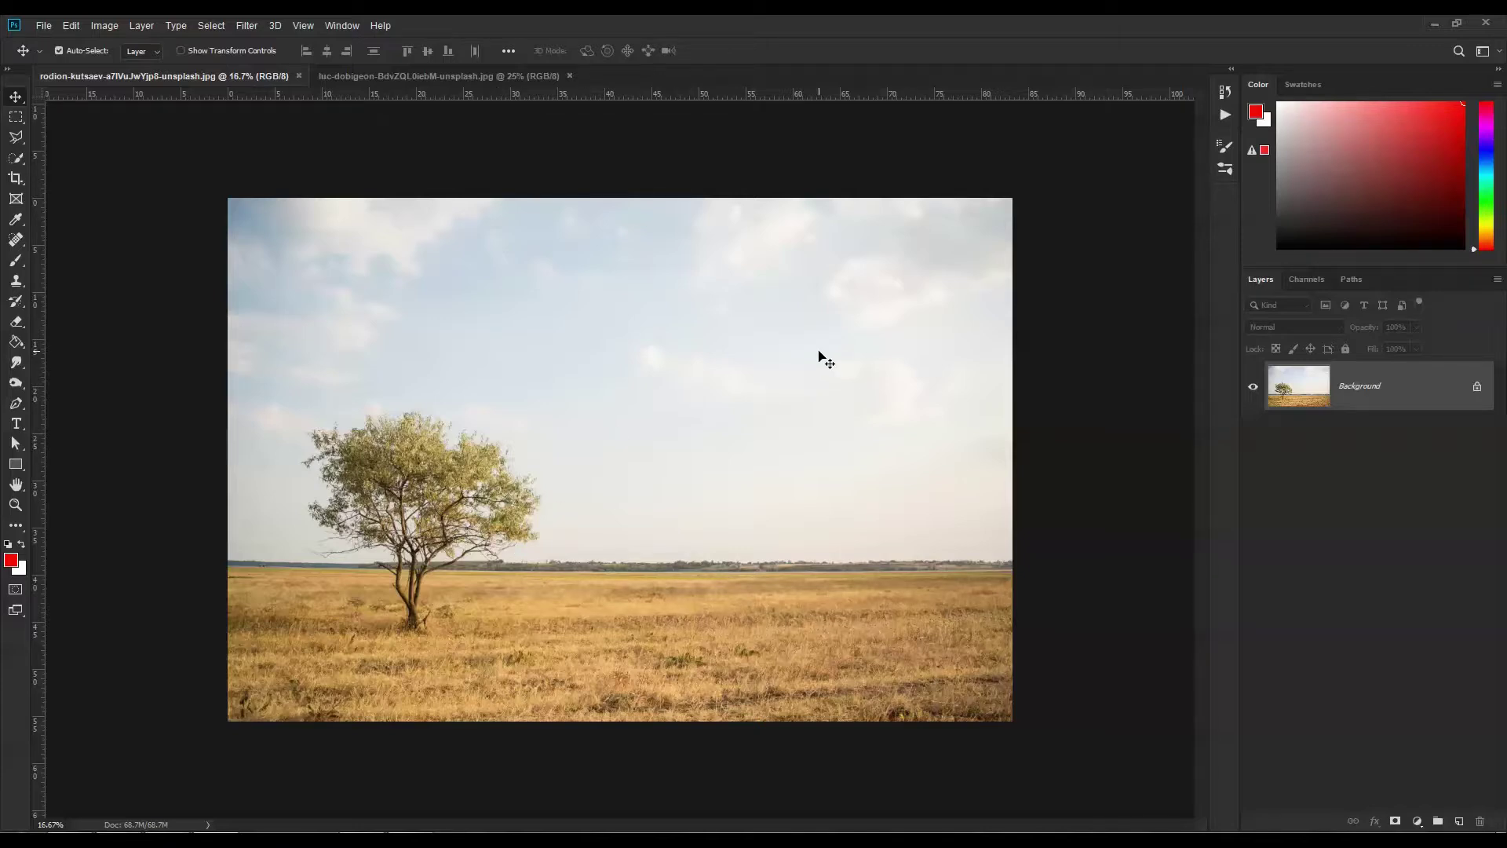
click(501, 76)
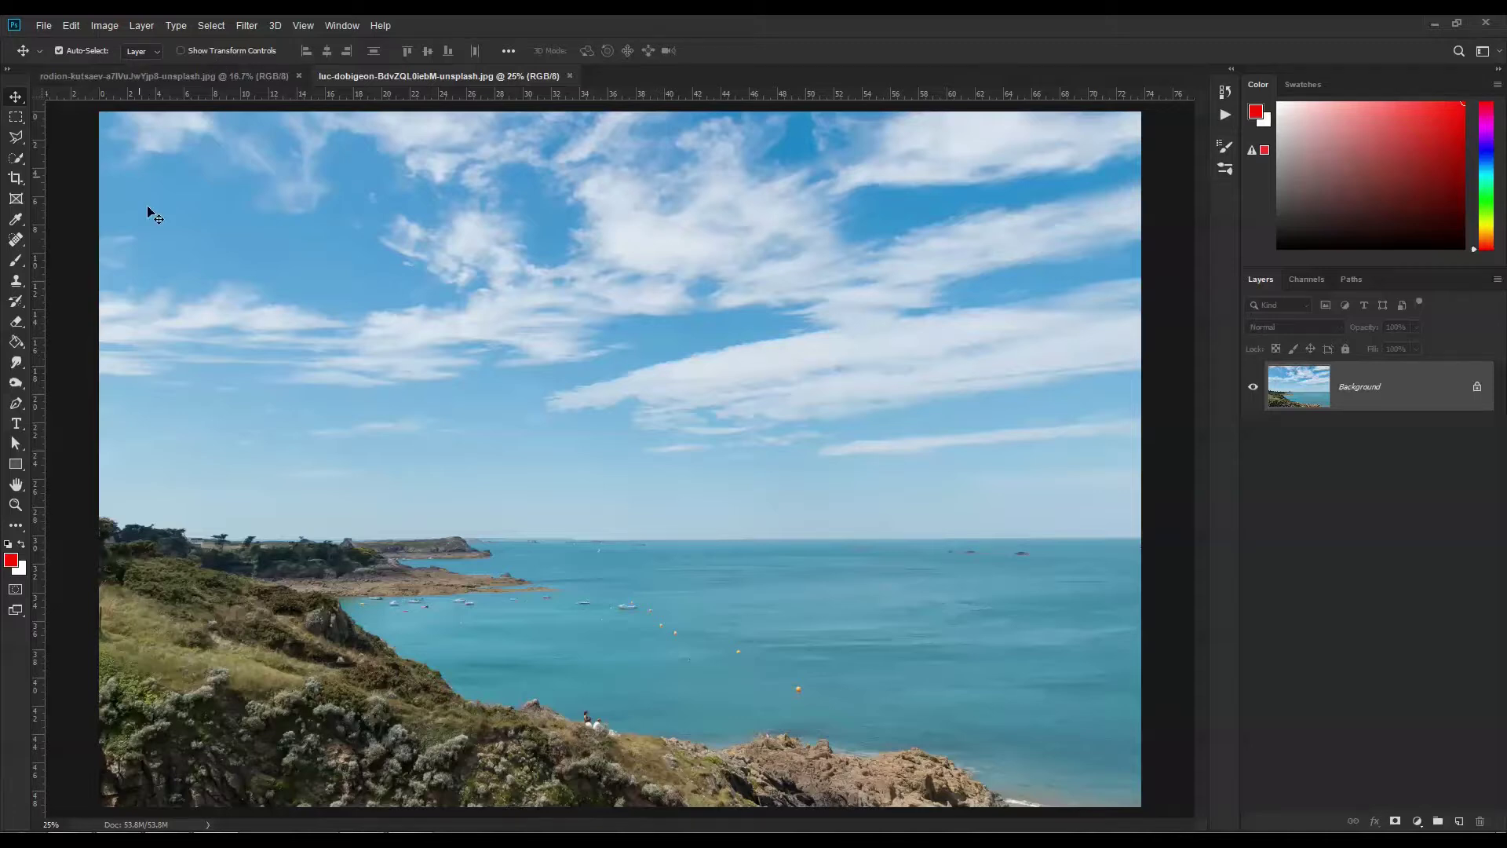
Step: Select the whole seaside photo, move it into the lone-tree document, and align it with the canvas's upper-left corner
key(ctrl+minus)
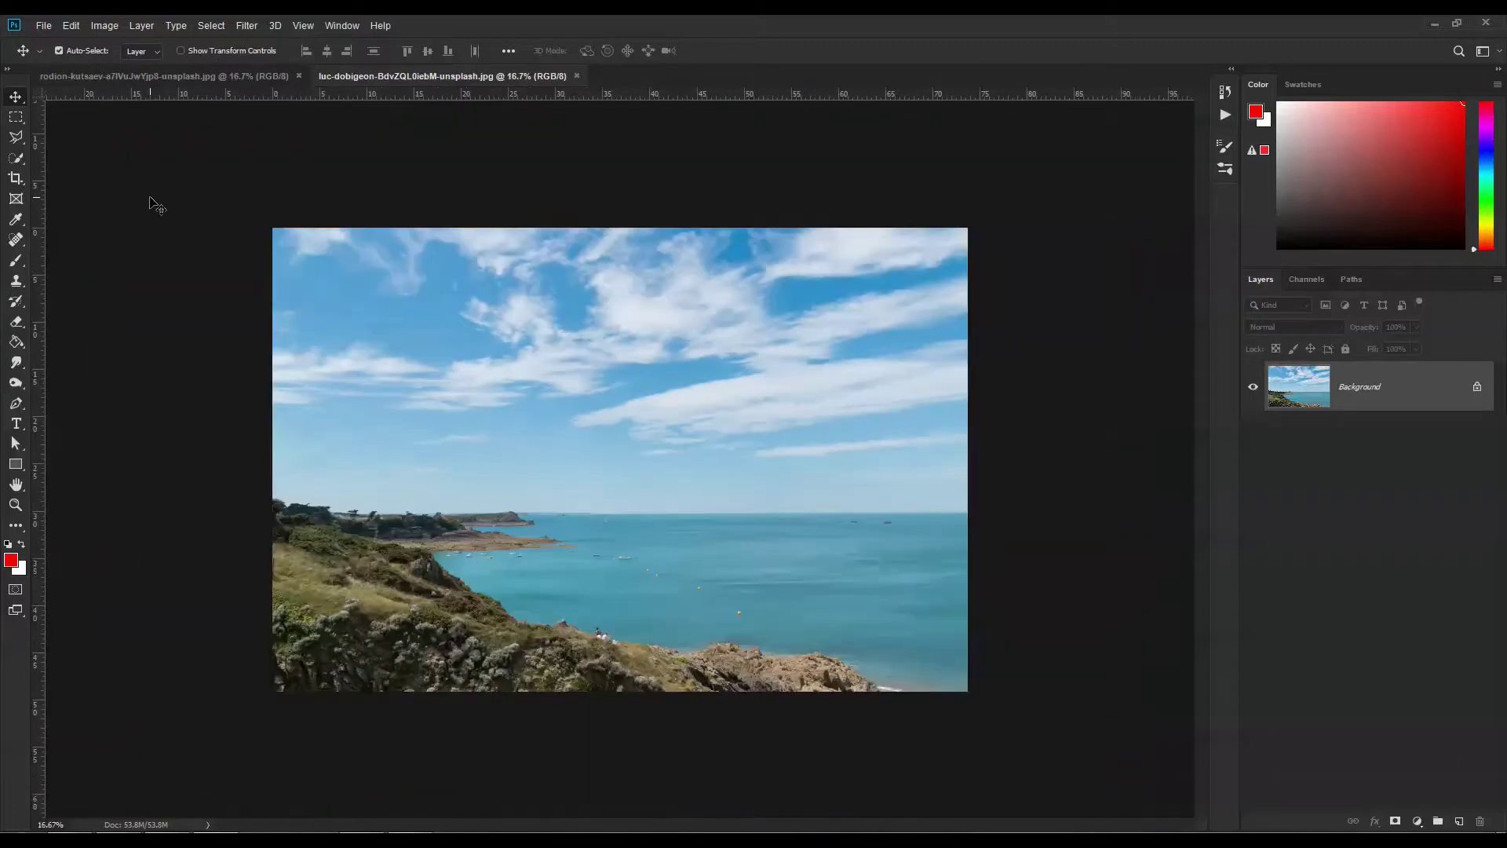
click(15, 116)
drag(227, 179, 1161, 799)
click(193, 79)
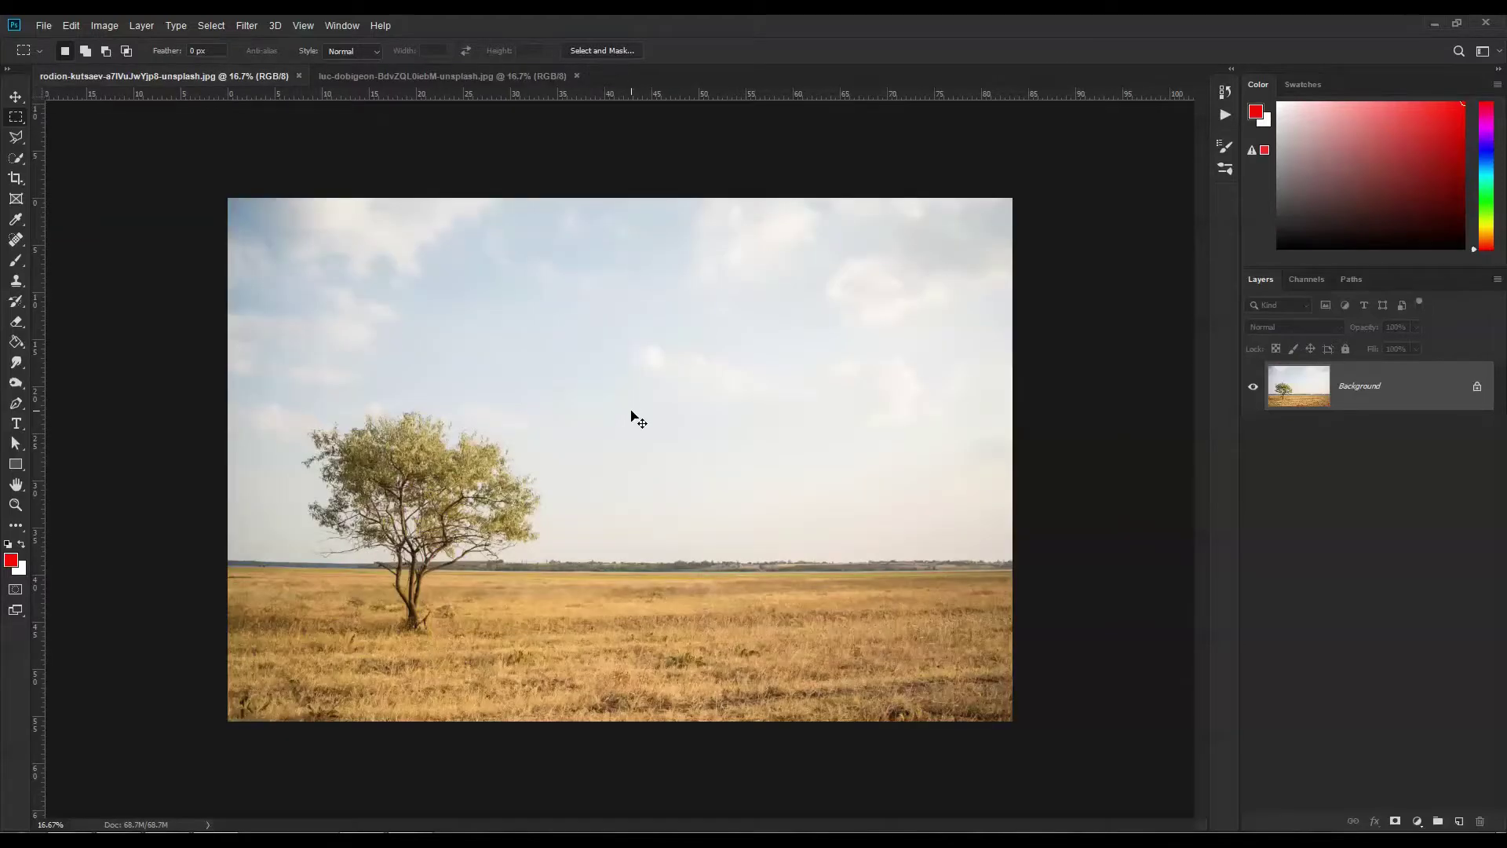
drag(632, 416, 445, 326)
click(16, 96)
drag(320, 282, 273, 248)
Step: Scale the seaside layer proportionally to about 113% so it covers the whole canvas
key(ctrl+t)
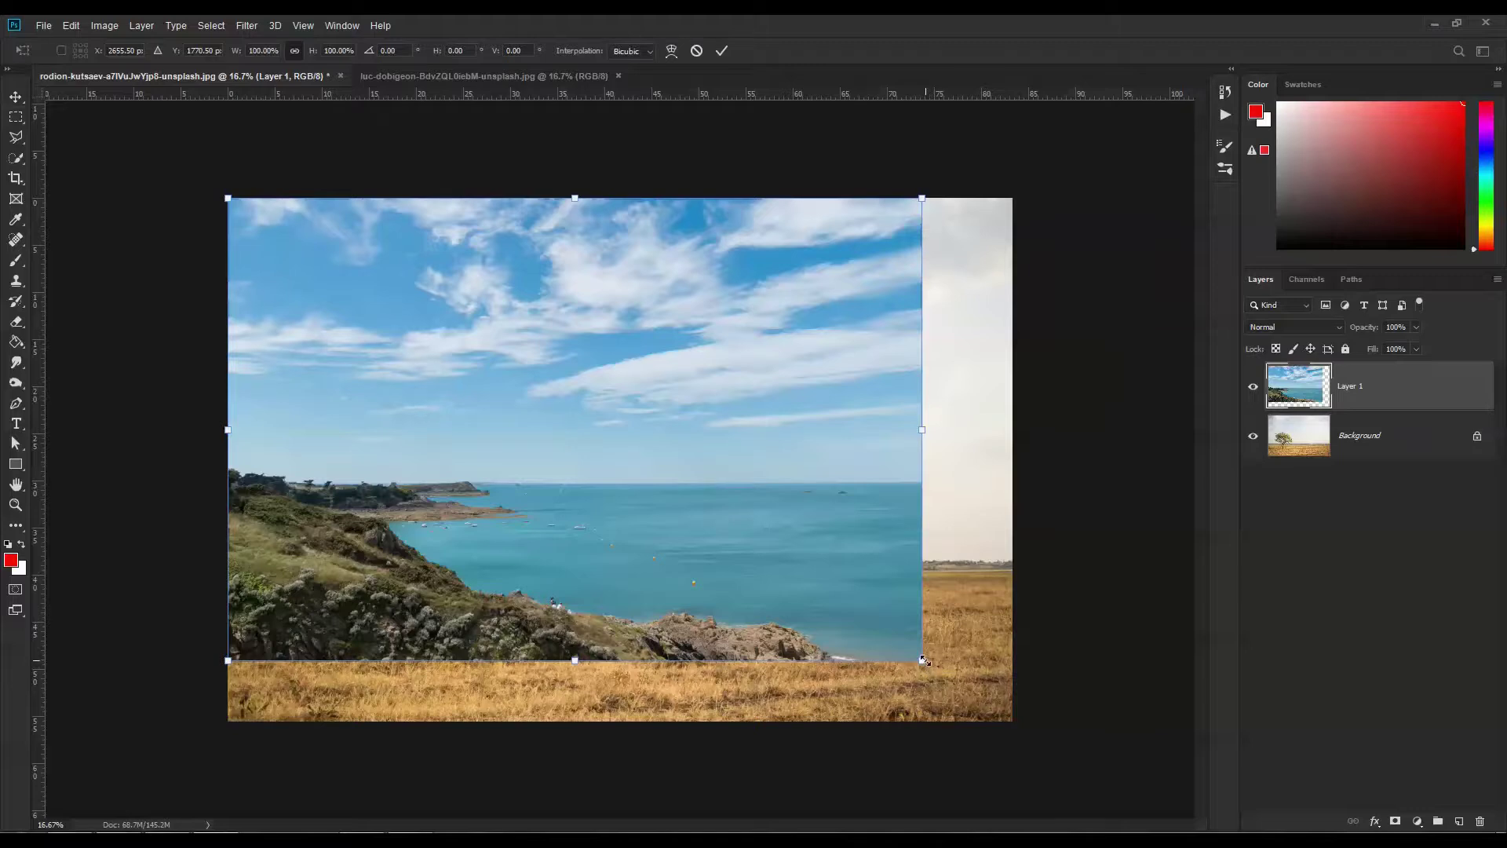
drag(924, 662, 1015, 723)
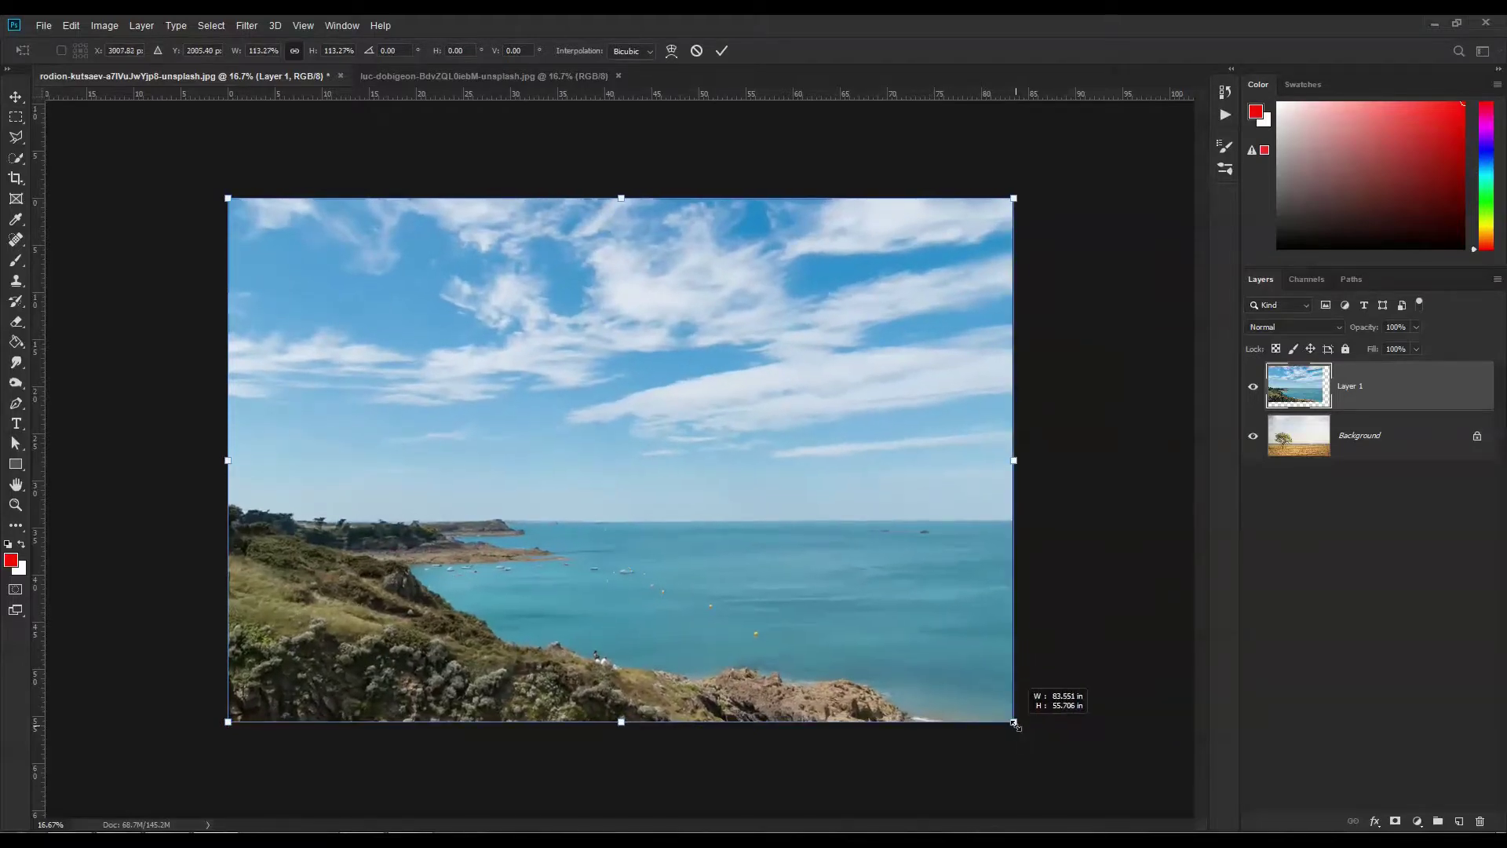
key(Return)
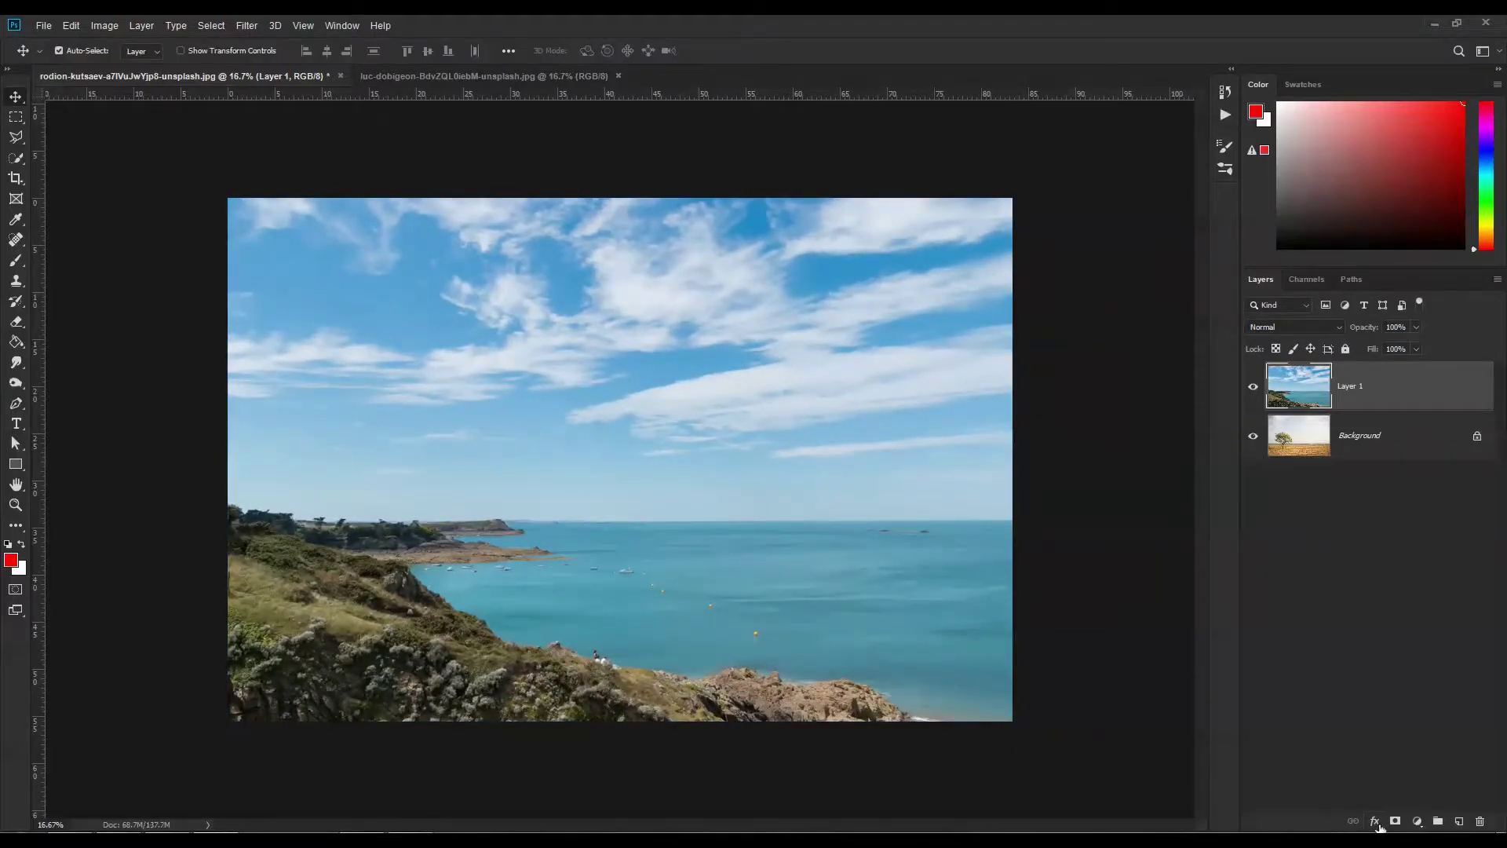
Step: Add a mask to the seaside layer and paint it with a soft black brush at 70% opacity over the lower part to reveal the field
click(1396, 821)
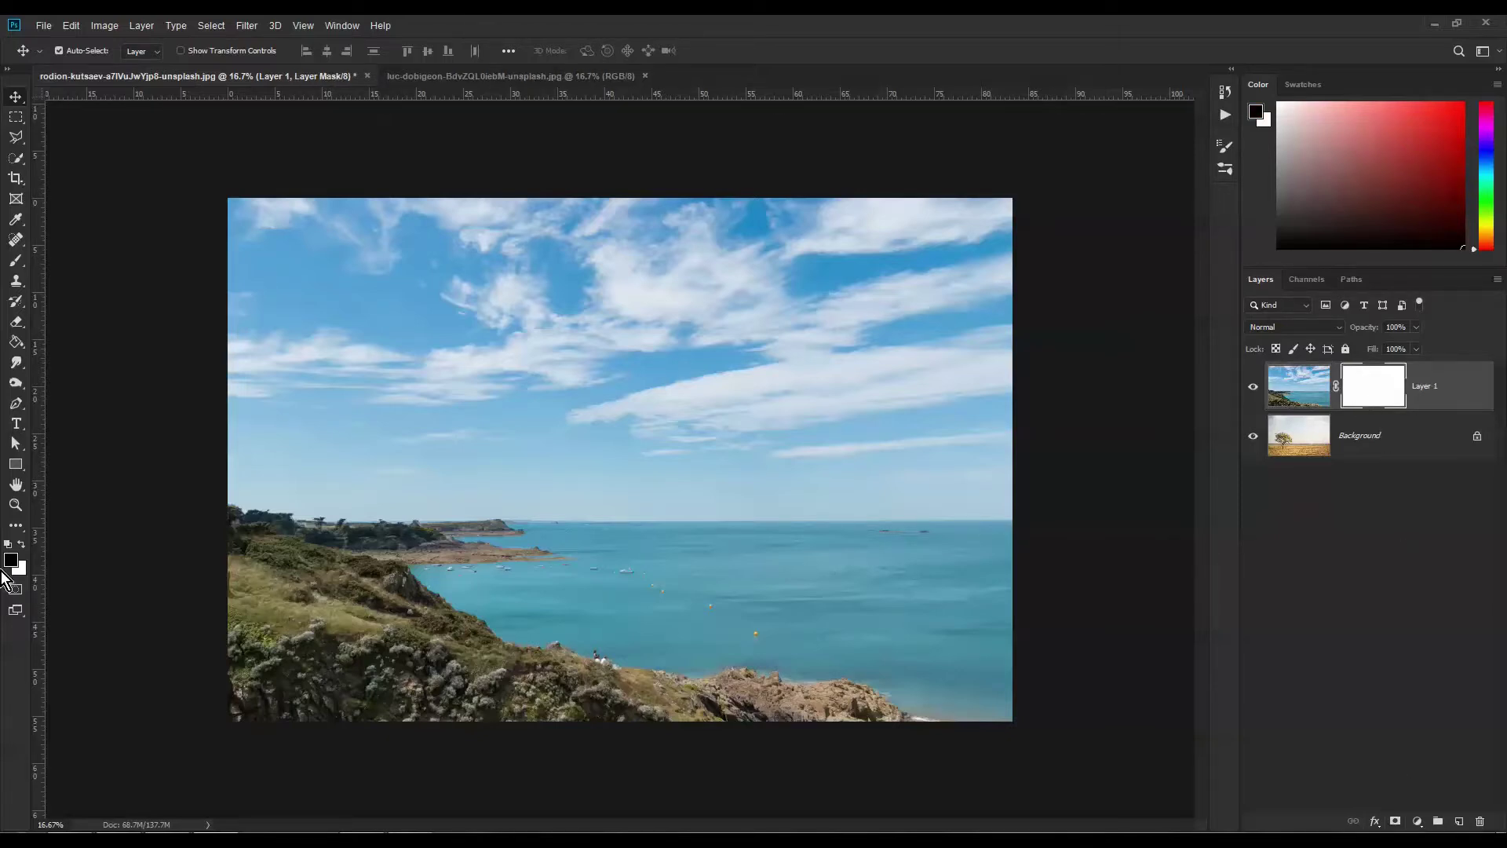
click(15, 260)
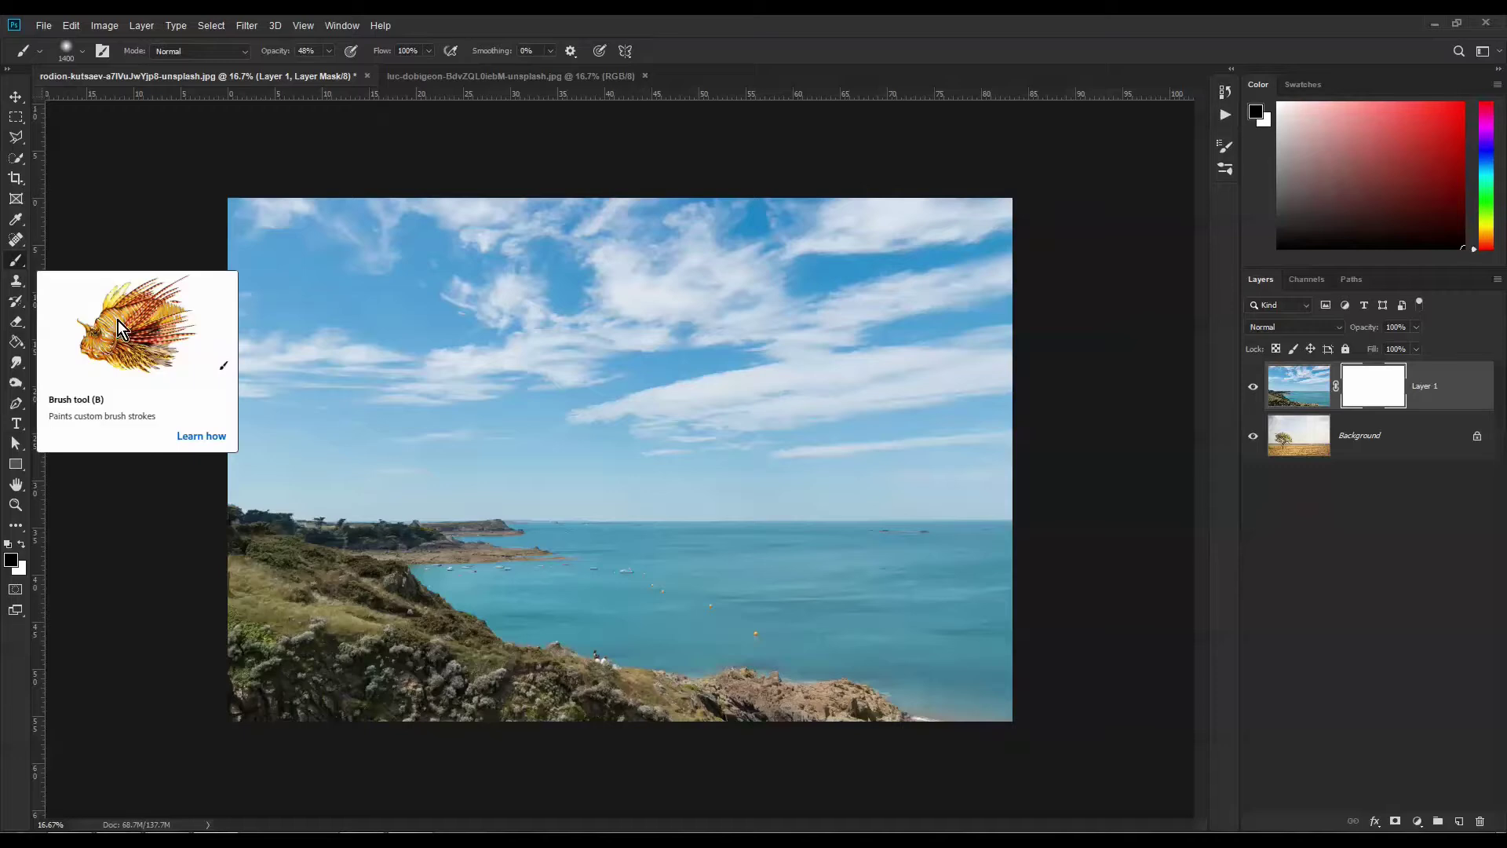
right_click(17, 258)
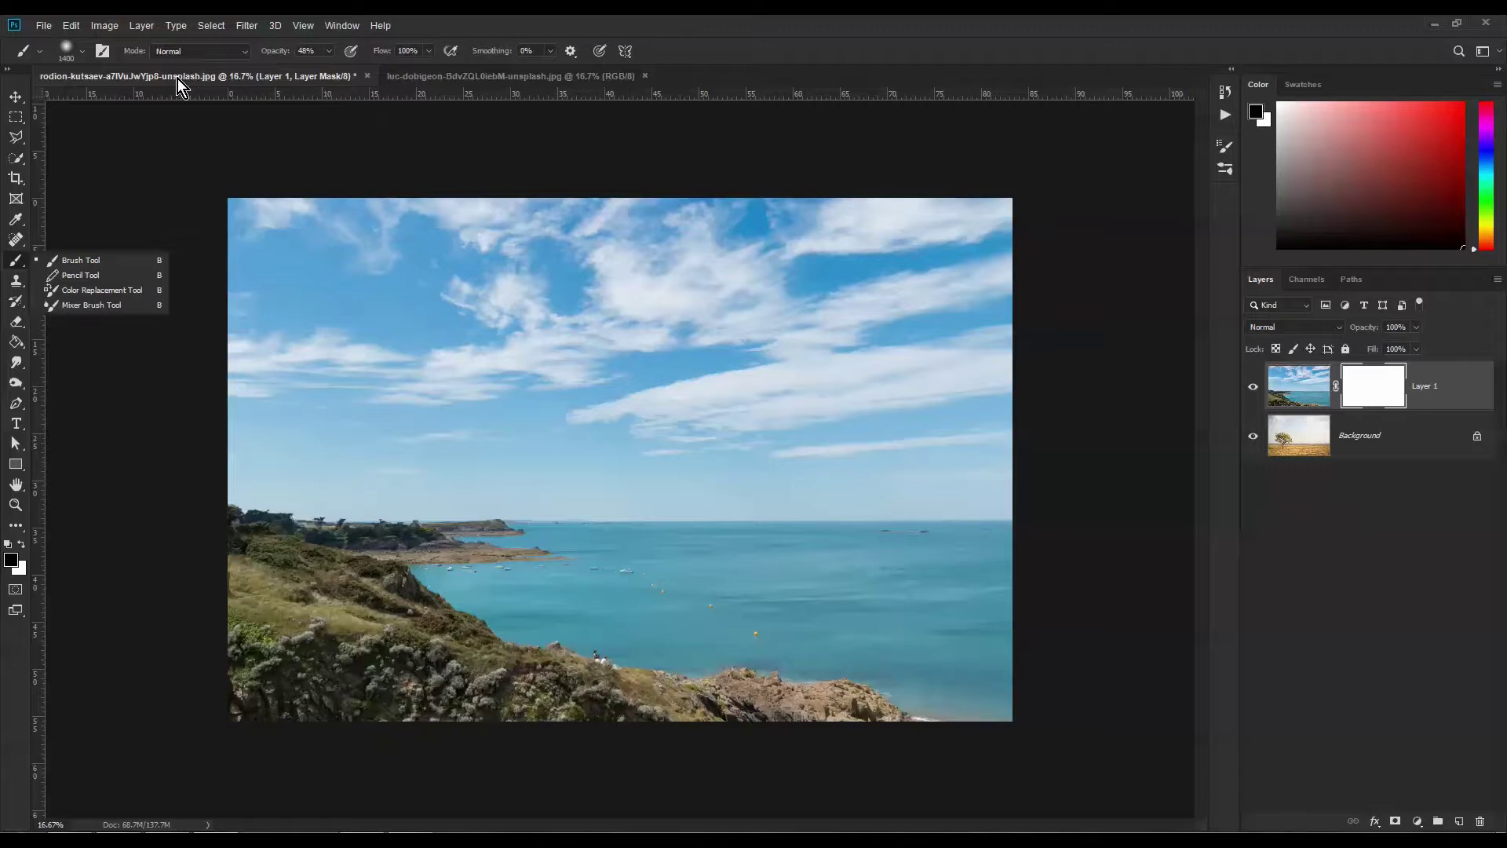
click(327, 52)
drag(326, 72, 322, 71)
click(697, 86)
mouse_move(215, 693)
mouse_down()
mouse_move(464, 706)
mouse_move(345, 702)
mouse_move(575, 664)
mouse_move(293, 656)
mouse_up()
drag(347, 74, 358, 73)
click(693, 82)
mouse_move(285, 672)
mouse_down()
mouse_move(1021, 690)
mouse_move(788, 671)
mouse_move(906, 617)
mouse_move(965, 614)
mouse_move(572, 623)
mouse_move(605, 617)
mouse_move(482, 581)
mouse_move(209, 572)
mouse_up()
Step: Reduce the brush to 400 px in stages and paint black along the horizon on the mask to hide the sea
key(bracketleft)
key(bracketleft)
key(bracketleft)
key(bracketleft)
key(bracketleft)
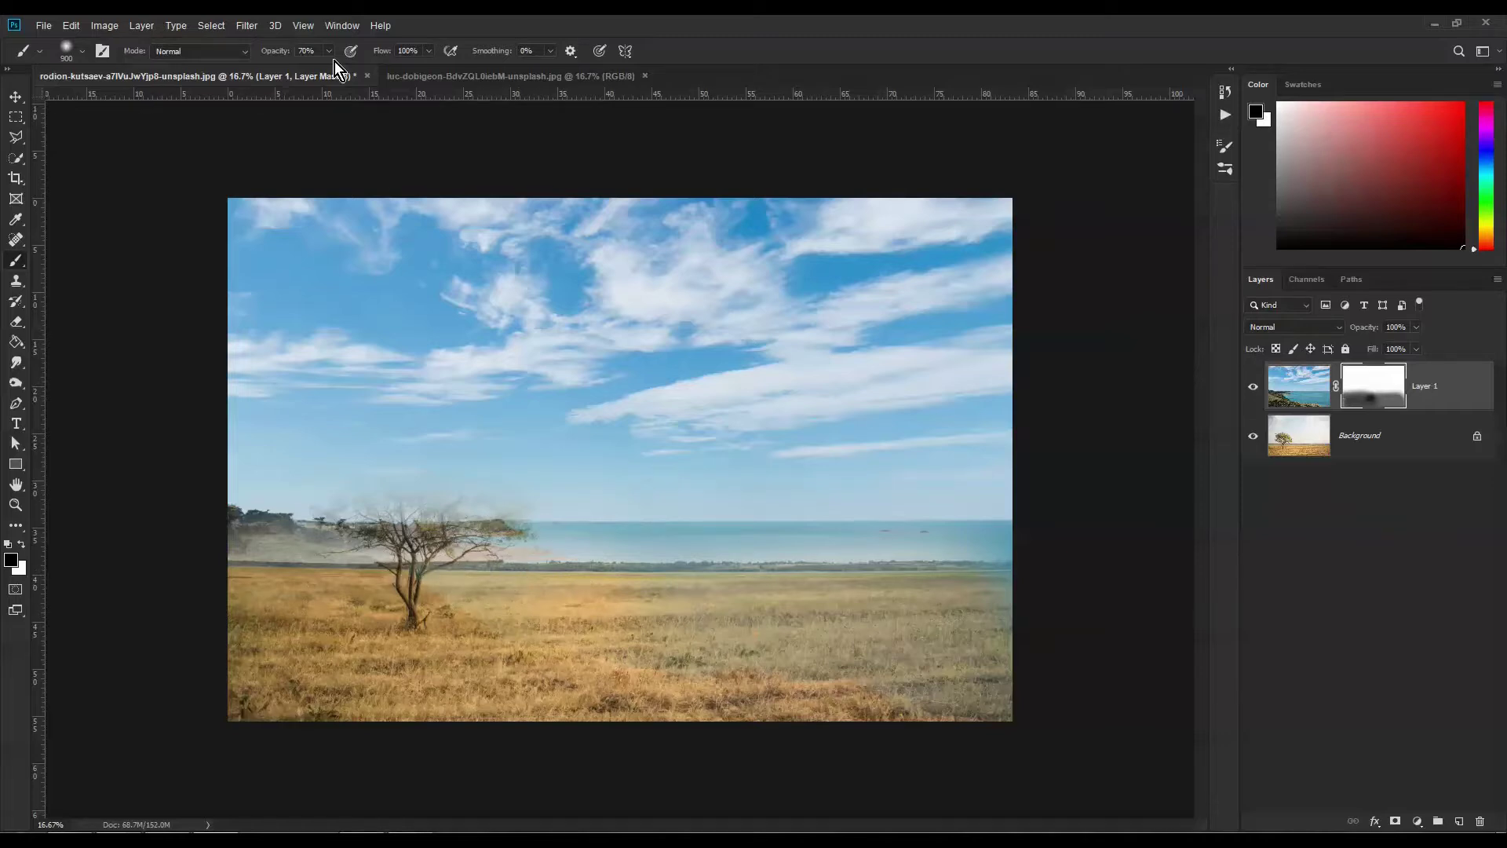
key(bracketleft)
key(bracketleft)
mouse_move(488, 555)
mouse_down()
mouse_move(609, 541)
mouse_move(995, 564)
mouse_move(1032, 544)
mouse_up()
key(bracketleft)
key(bracketleft)
key(bracketleft)
mouse_move(884, 533)
mouse_down()
mouse_move(387, 532)
mouse_move(214, 513)
mouse_move(338, 534)
mouse_move(248, 518)
mouse_move(244, 548)
mouse_move(418, 562)
mouse_up()
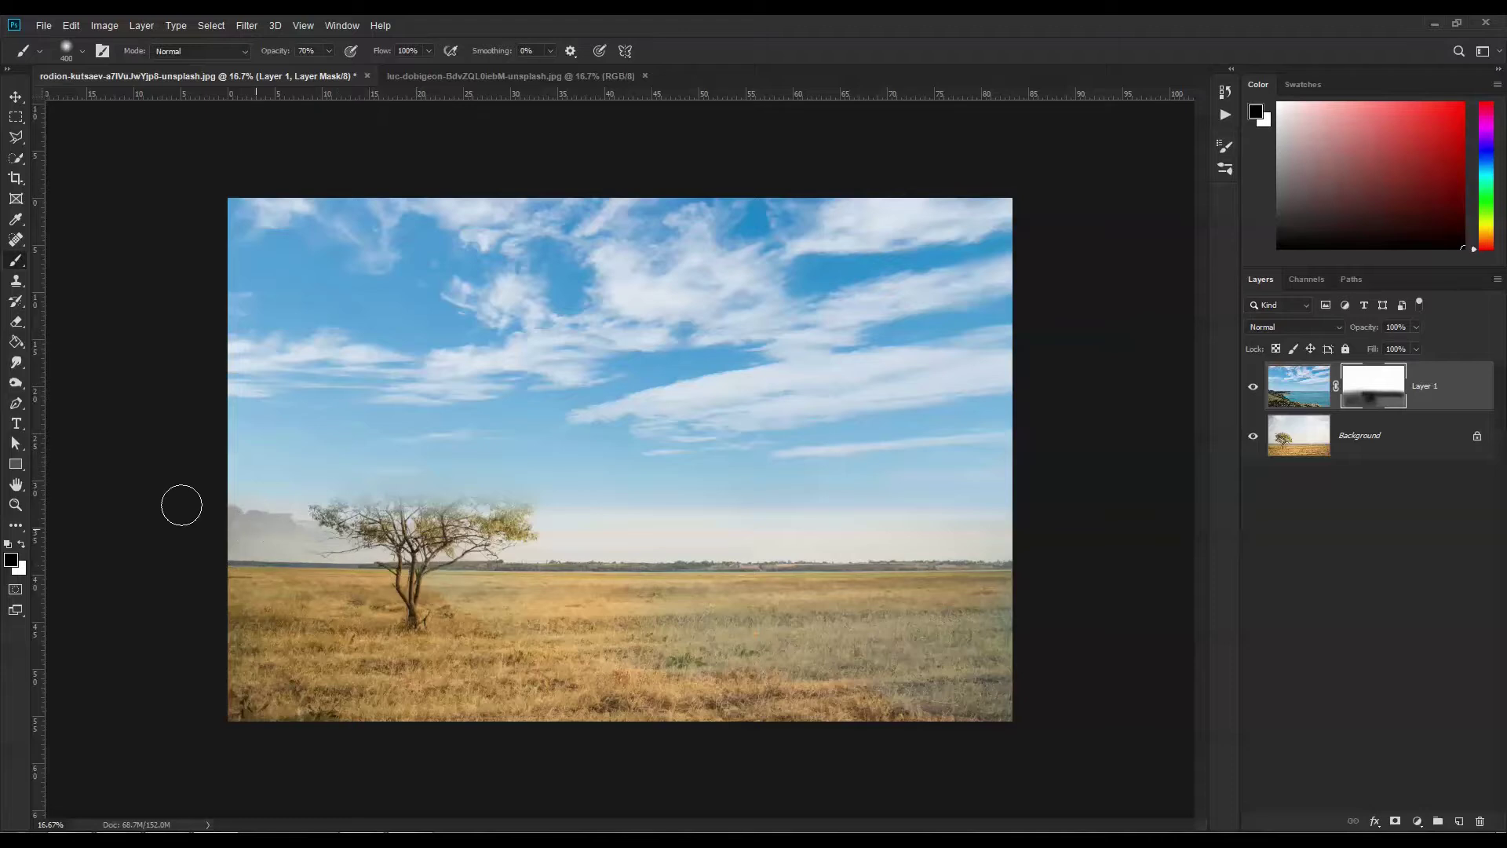
Step: Paint out the dark headland beside the tree on the mask, enlarging the black brush to 600 px
drag(228, 514, 315, 534)
key(bracketleft)
key(bracketright)
key(bracketright)
key(bracketright)
drag(292, 527, 260, 524)
drag(374, 537, 218, 530)
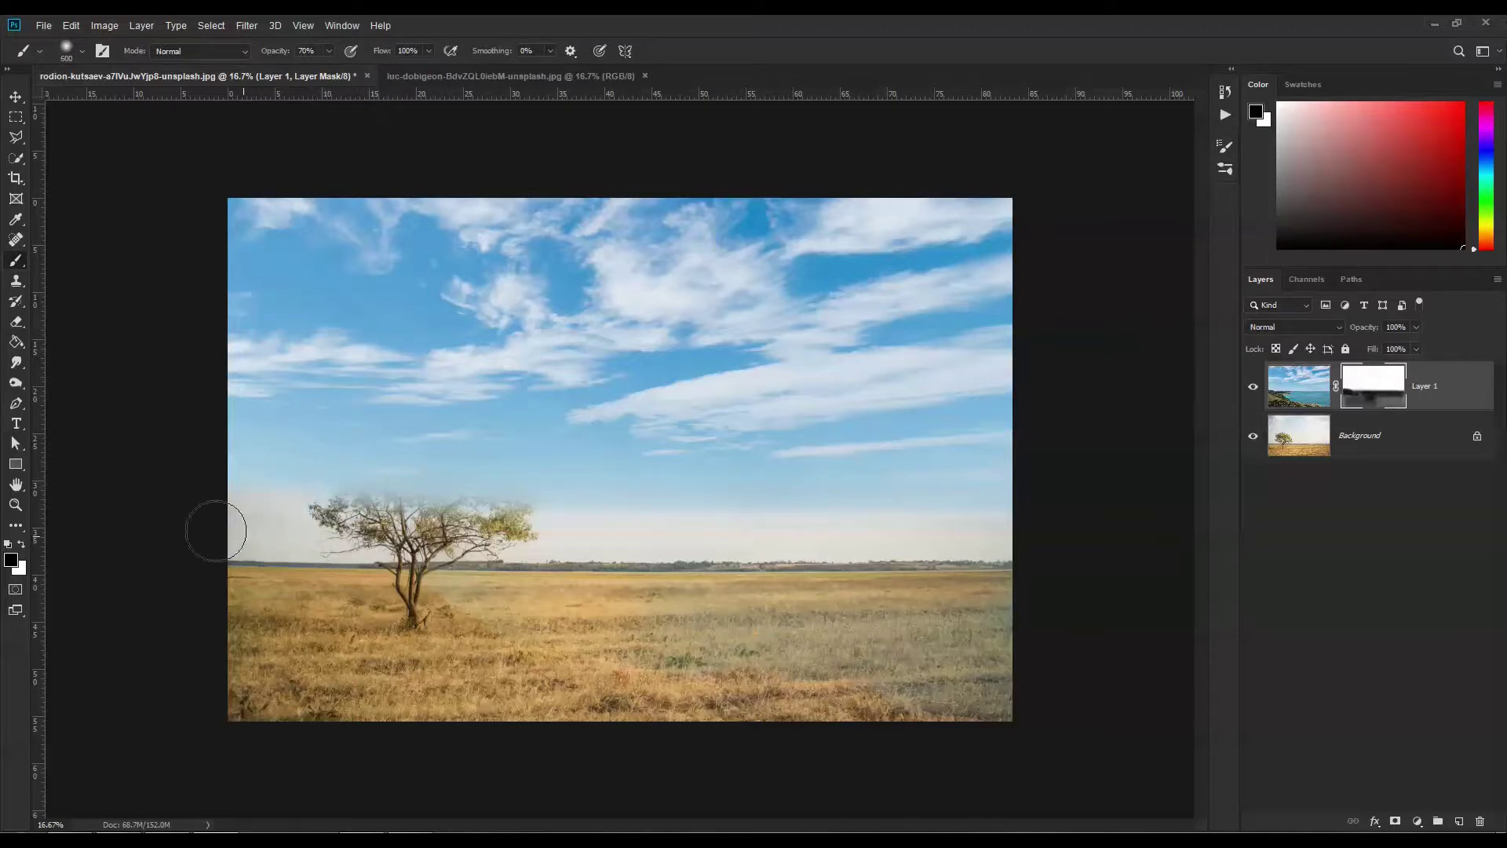
Step: Clear the remaining sea tint from the field on the mask with a black brush up to 1000 px, then toggle the mask to compare
mouse_move(778, 603)
mouse_down()
mouse_move(461, 519)
mouse_move(447, 477)
mouse_up()
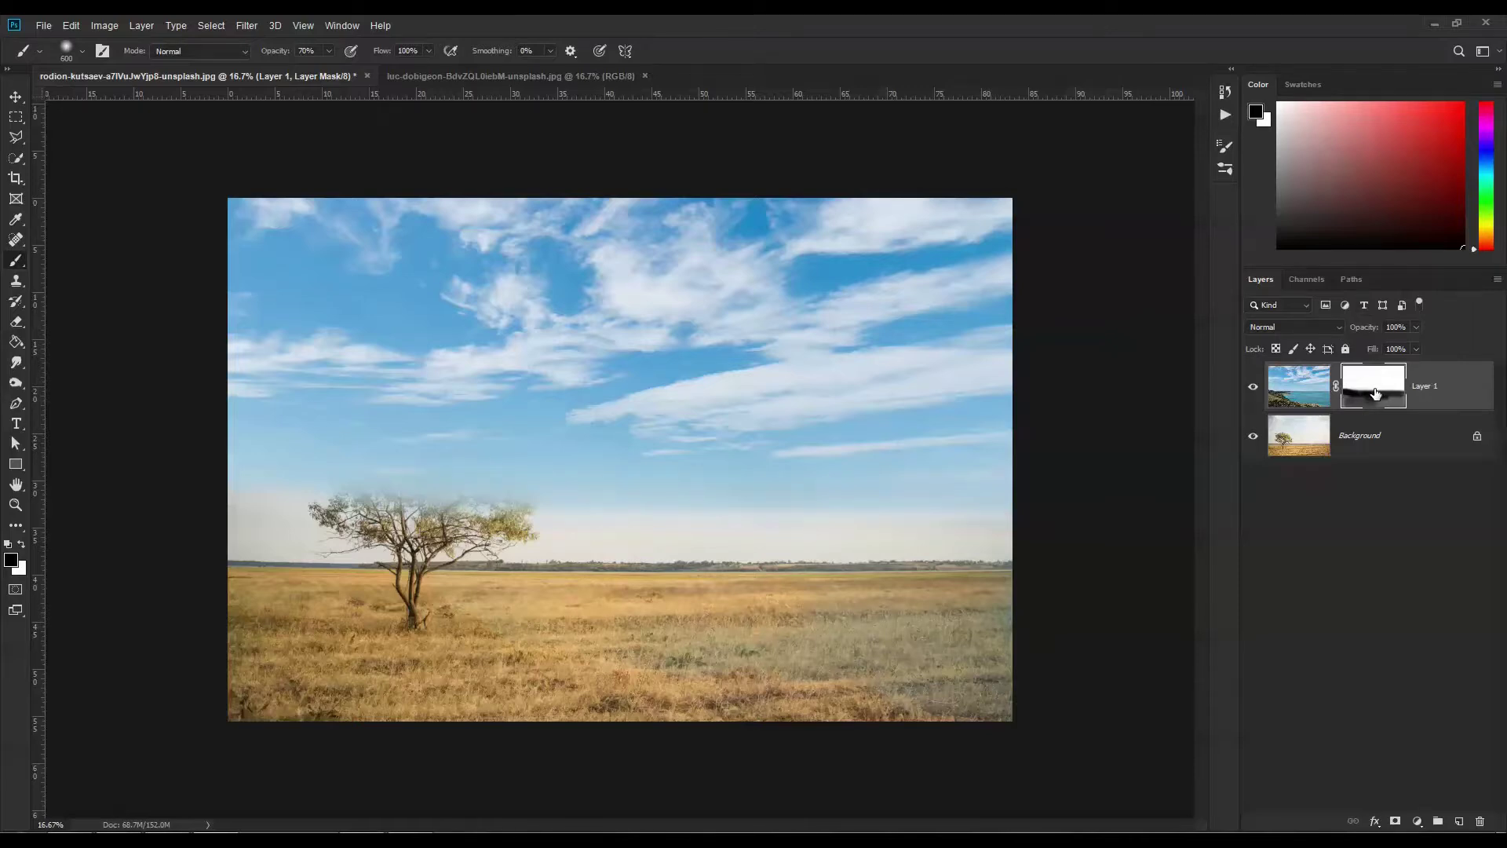
key(bracketright)
key(bracketright)
key(bracketright)
key(bracketright)
mouse_move(998, 641)
mouse_down()
mouse_move(228, 654)
mouse_move(167, 683)
mouse_up()
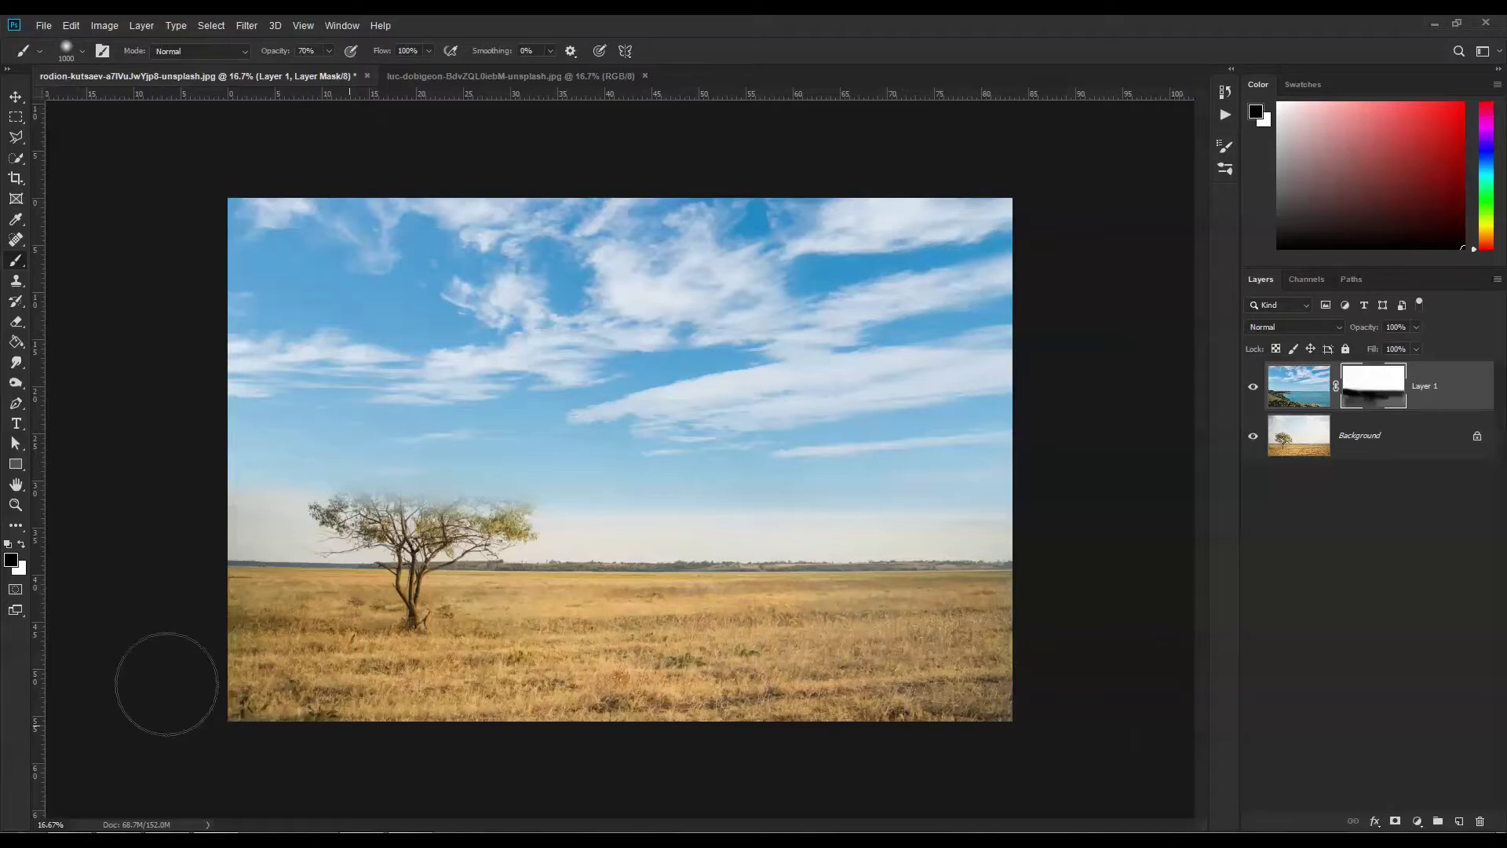
shift+click(1381, 393)
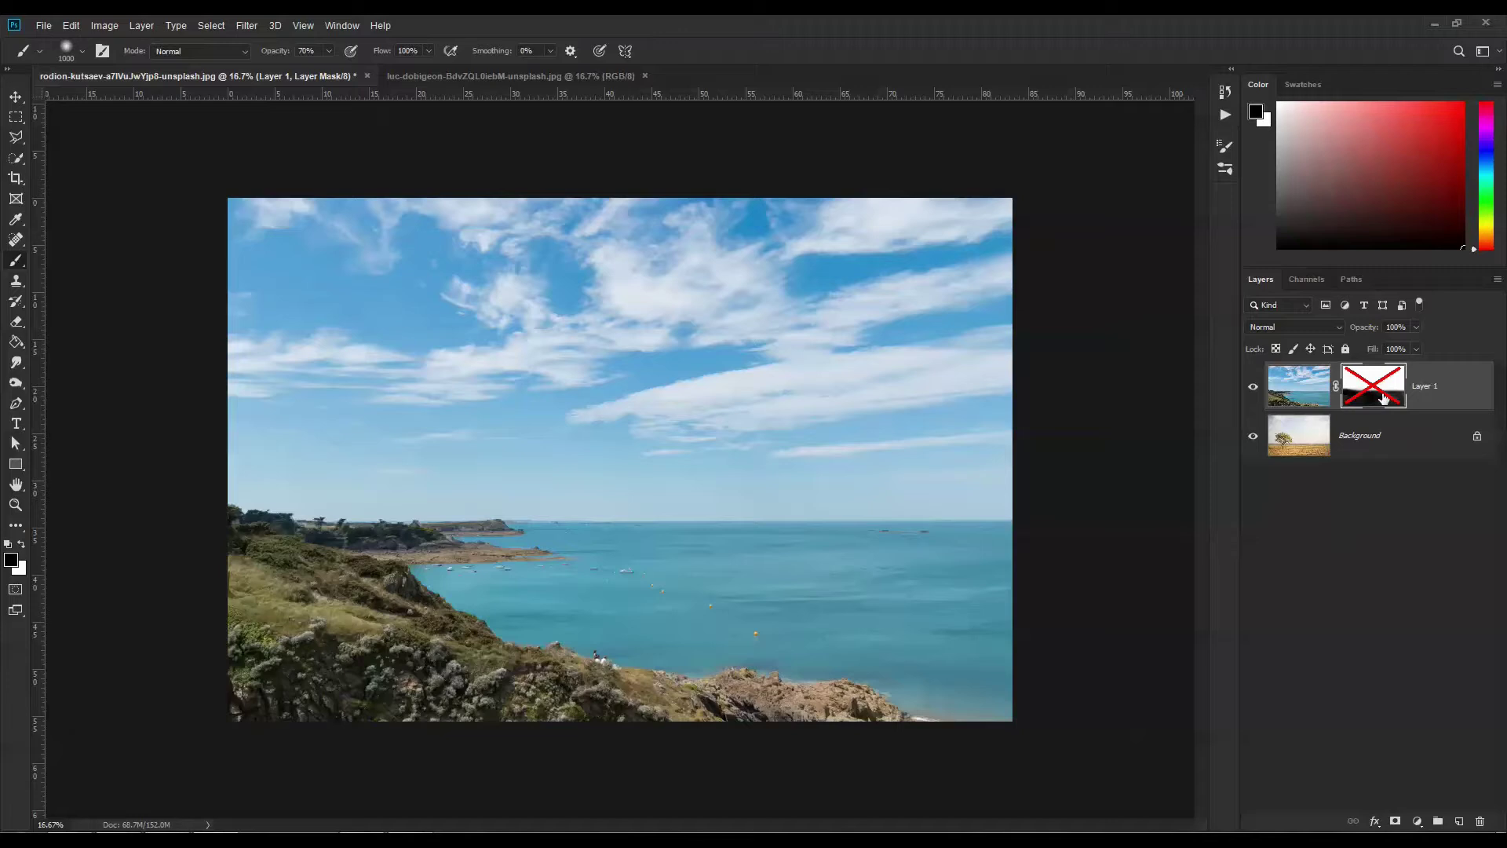
shift+click(1382, 397)
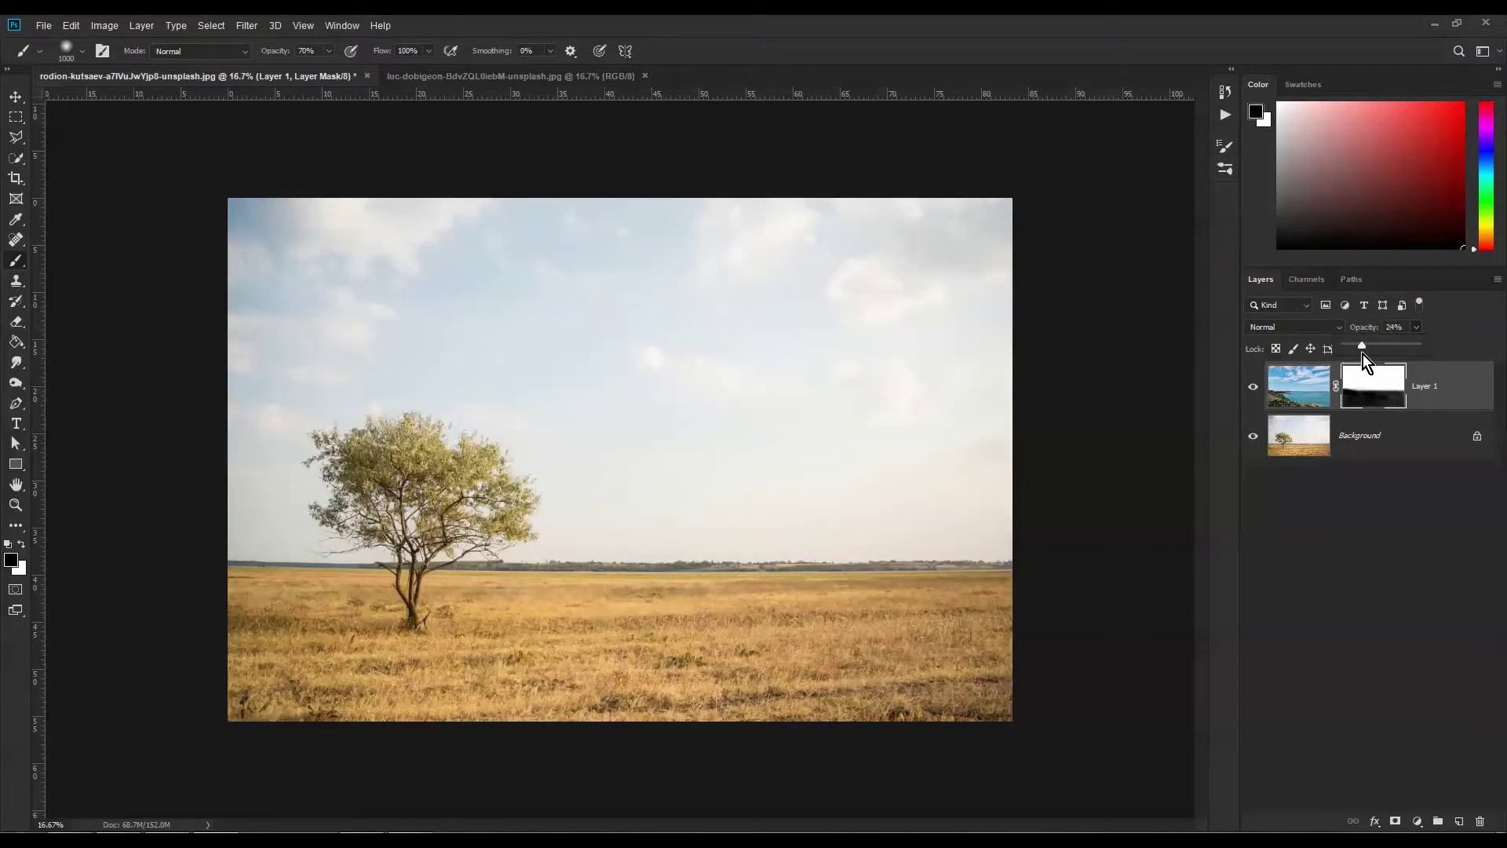
Step: Lower Layer 1's opacity to 30% and paint its mask over the tree crown with a 400 px black brush at 27% opacity
drag(1362, 355, 1367, 354)
key(bracketleft)
key(bracketleft)
key(bracketleft)
key(bracketleft)
key(bracketleft)
key(bracketleft)
click(330, 51)
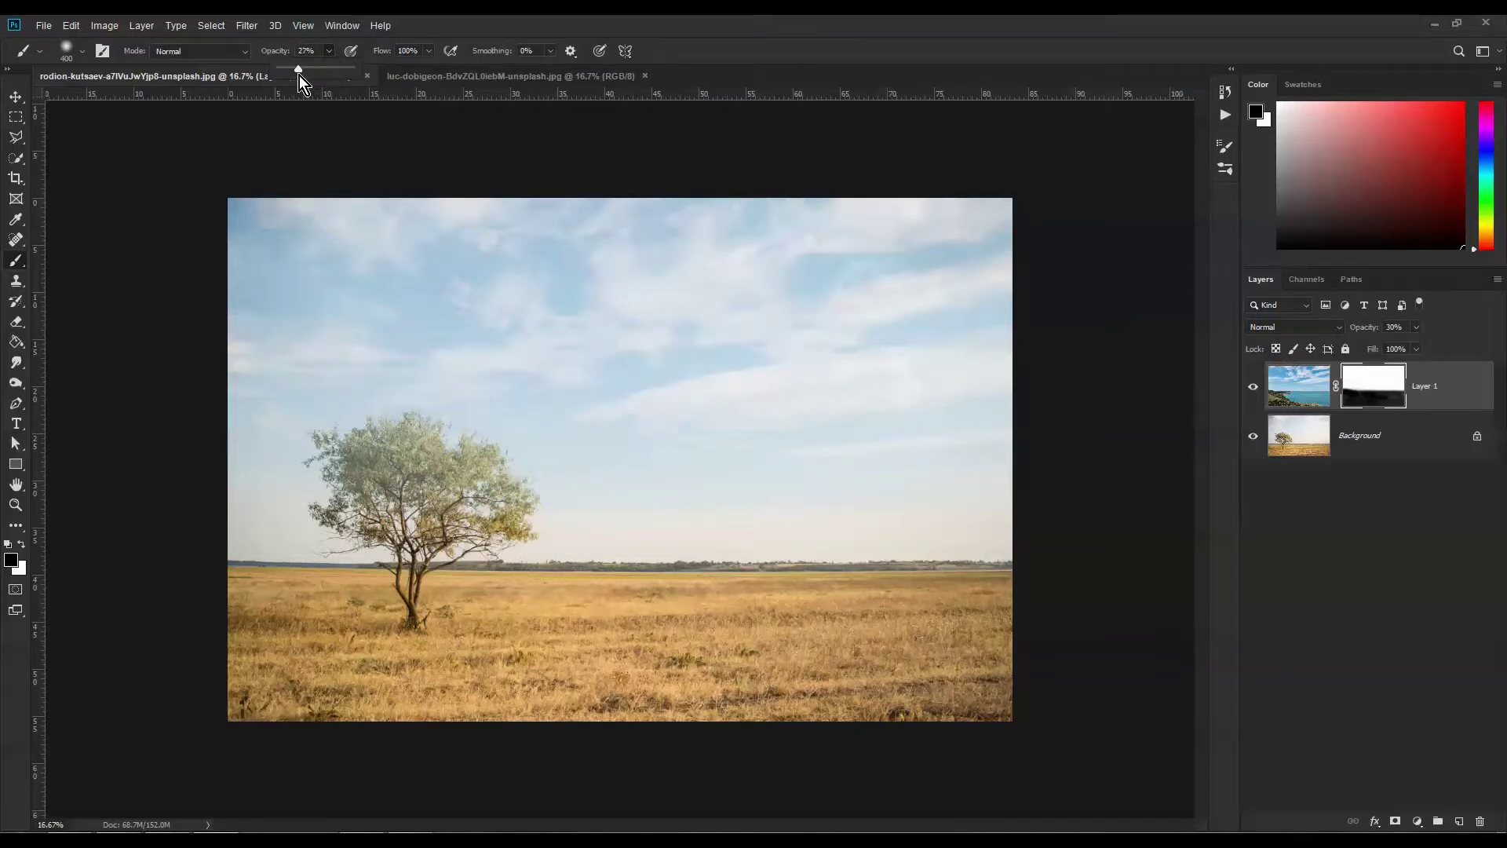
click(471, 518)
mouse_move(444, 489)
mouse_down()
mouse_move(459, 467)
mouse_move(506, 495)
mouse_move(428, 472)
mouse_move(400, 443)
mouse_move(349, 459)
mouse_move(391, 521)
mouse_move(392, 455)
mouse_move(412, 441)
mouse_move(511, 518)
mouse_move(448, 541)
mouse_move(428, 581)
mouse_move(404, 514)
mouse_move(369, 479)
mouse_move(455, 472)
mouse_up()
Step: Restore Layer 1's opacity to 100% and set its blend mode to Linear Burn
click(1417, 327)
drag(1415, 349, 1485, 355)
click(15, 98)
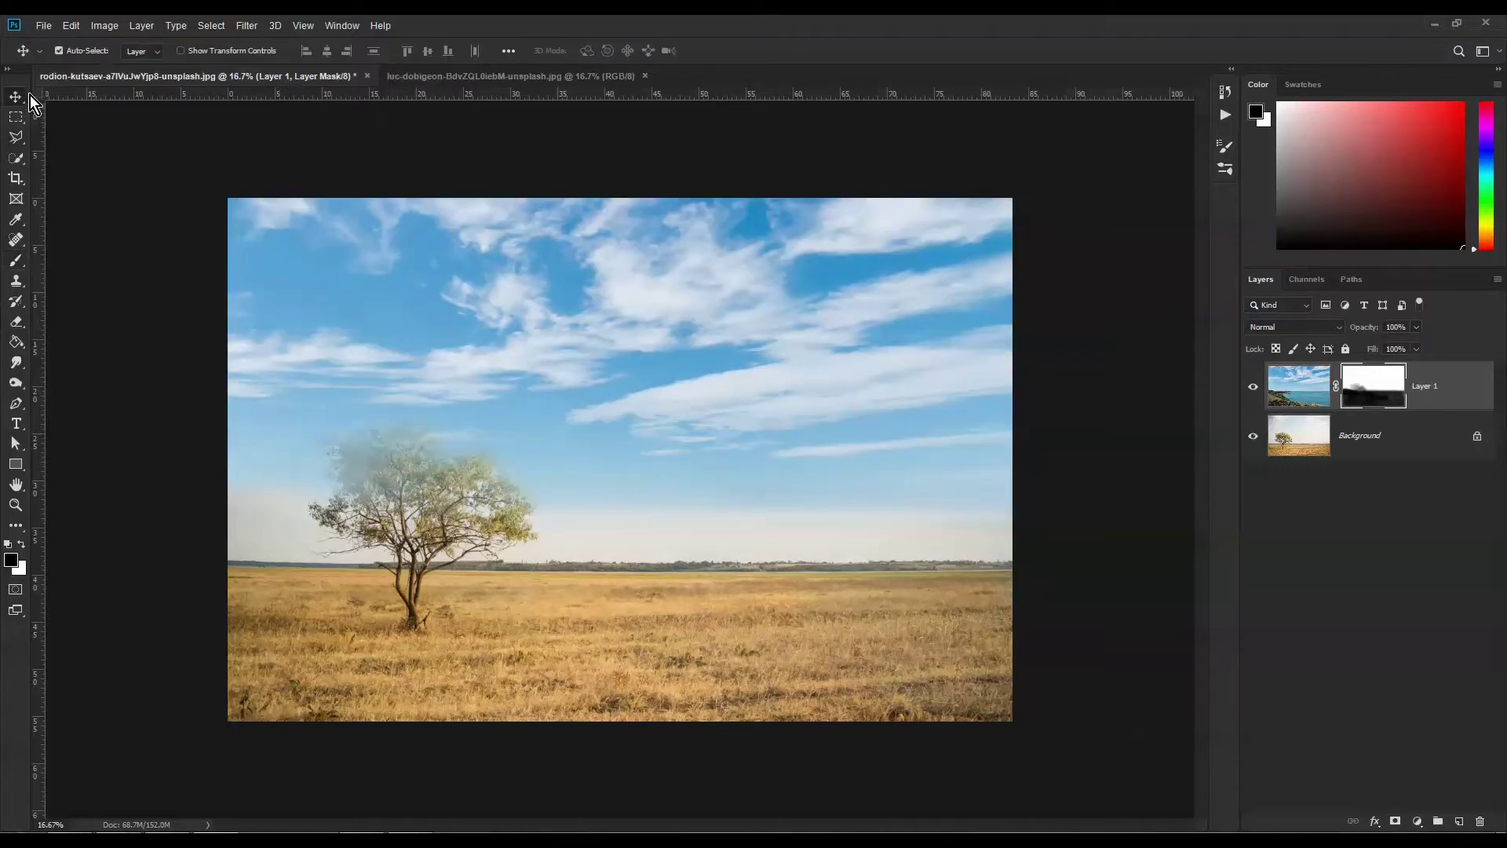
click(1341, 330)
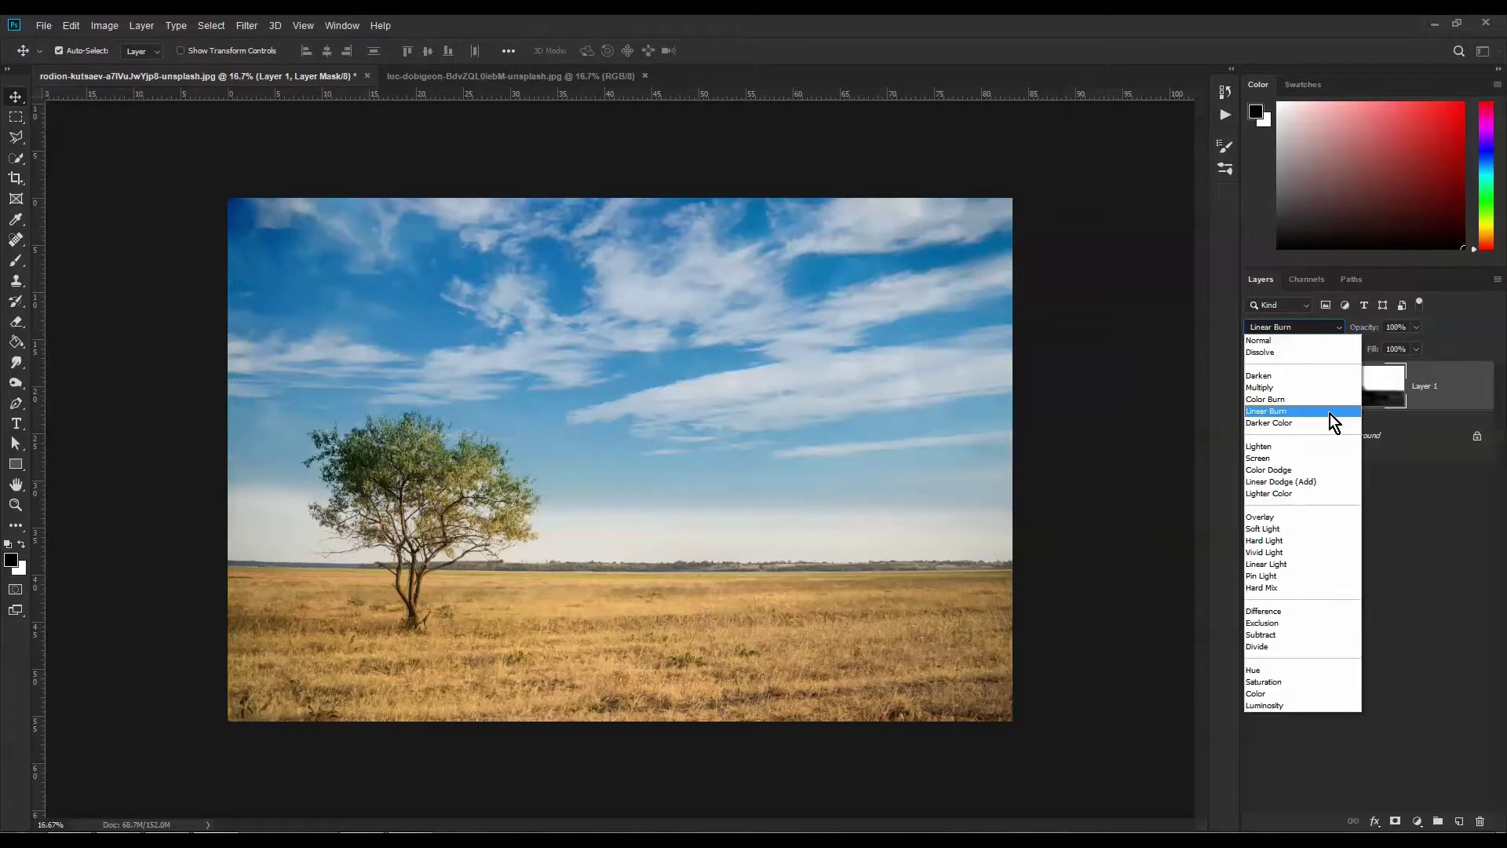
click(1329, 413)
Step: Move the sky layer down toward the horizon and lighten the tree crown by painting black on the mask at 27% opacity
drag(717, 404, 723, 453)
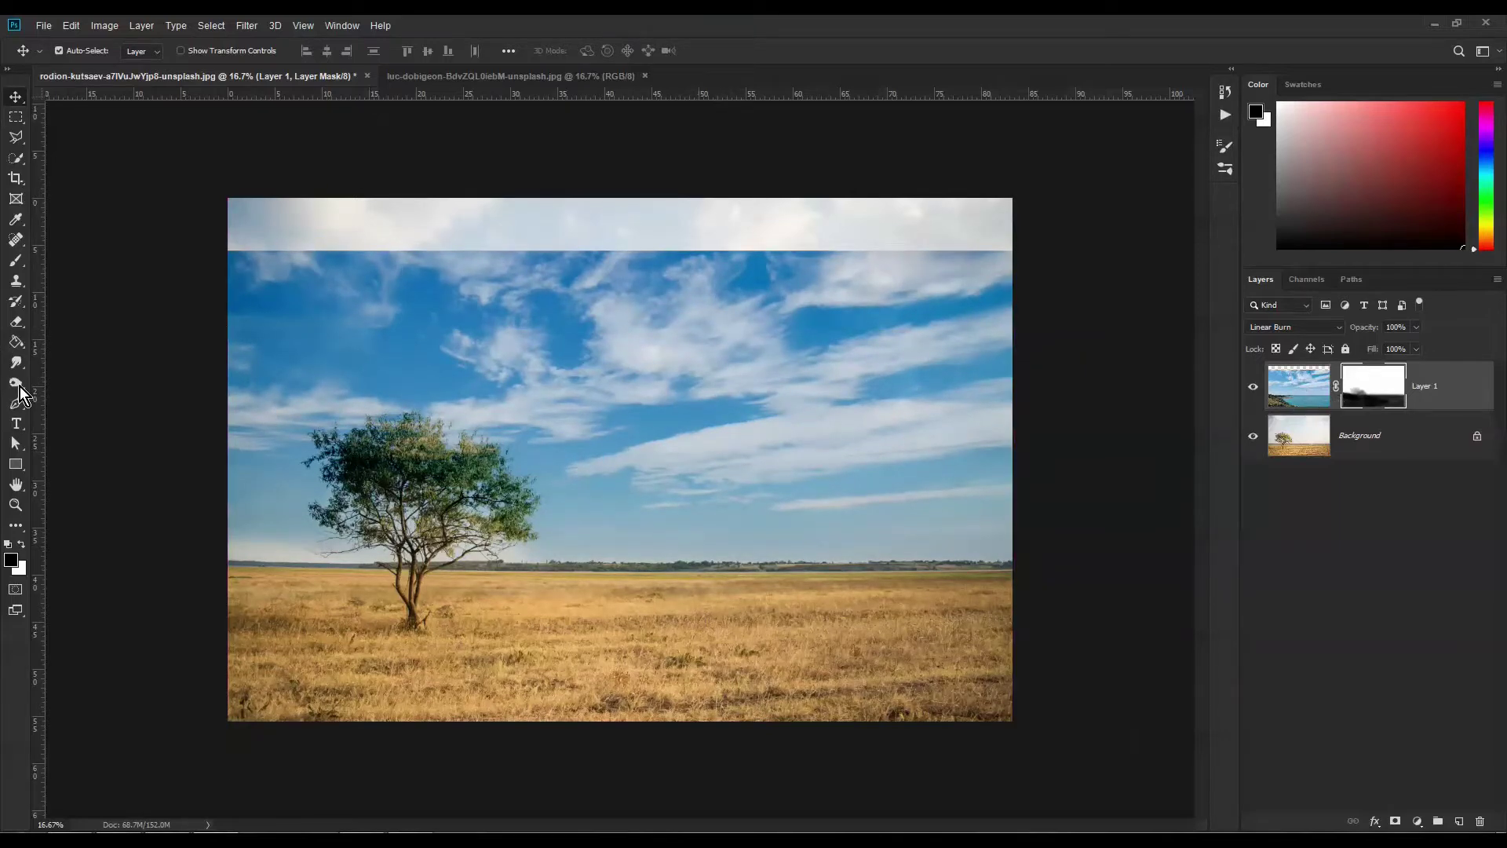
click(15, 259)
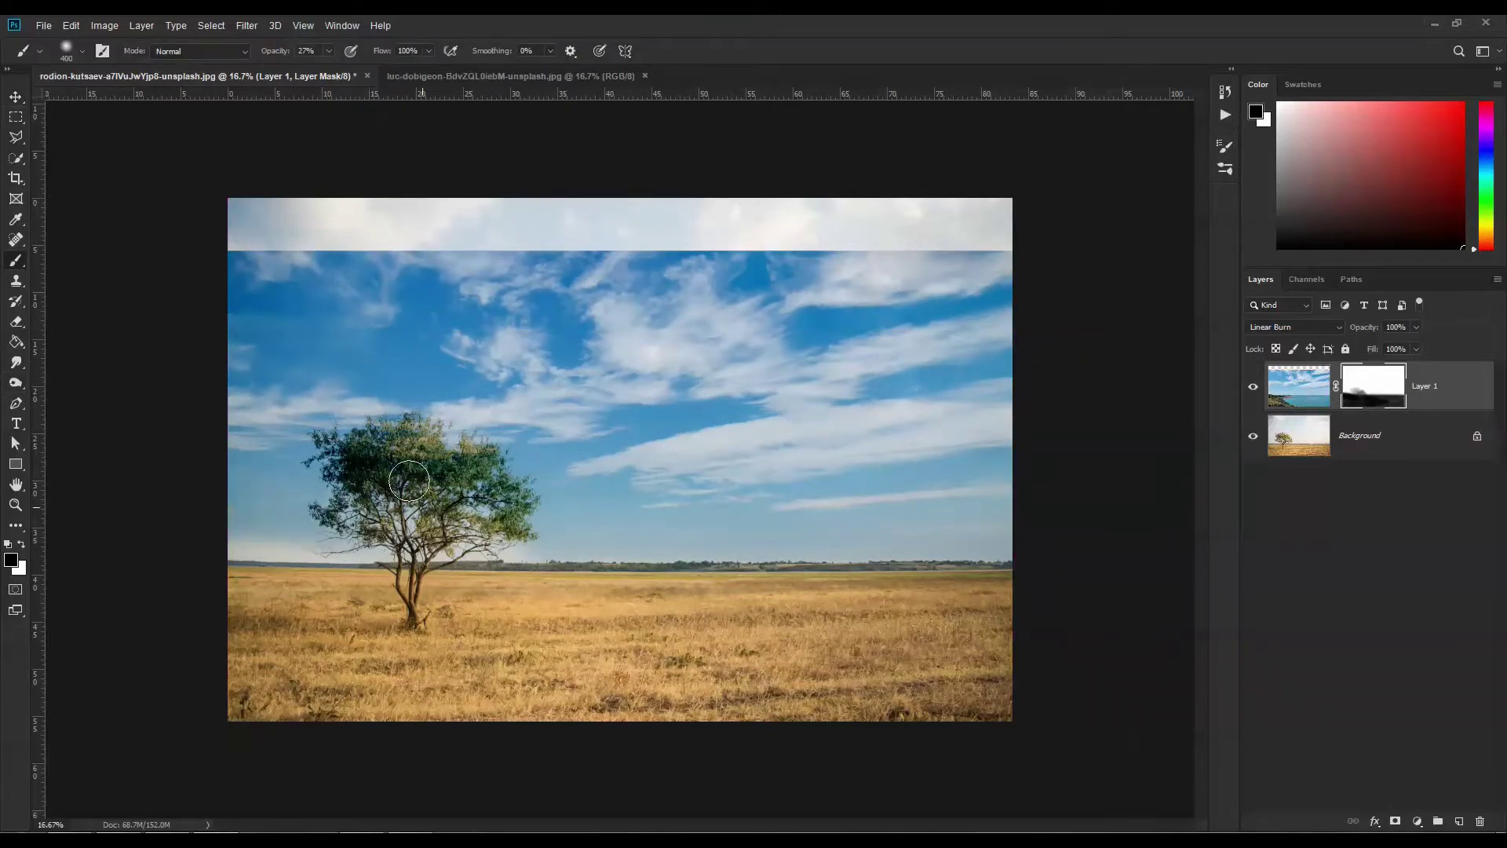
mouse_move(446, 474)
mouse_down()
mouse_move(476, 490)
mouse_move(502, 518)
mouse_up()
mouse_move(367, 482)
mouse_down()
mouse_move(366, 442)
mouse_move(337, 475)
mouse_move(368, 524)
mouse_move(327, 517)
mouse_move(341, 495)
mouse_move(321, 443)
mouse_move(380, 435)
mouse_move(506, 514)
mouse_move(497, 481)
mouse_move(461, 464)
mouse_move(484, 463)
mouse_move(491, 524)
mouse_up()
key(bracketleft)
key(bracketleft)
key(bracketleft)
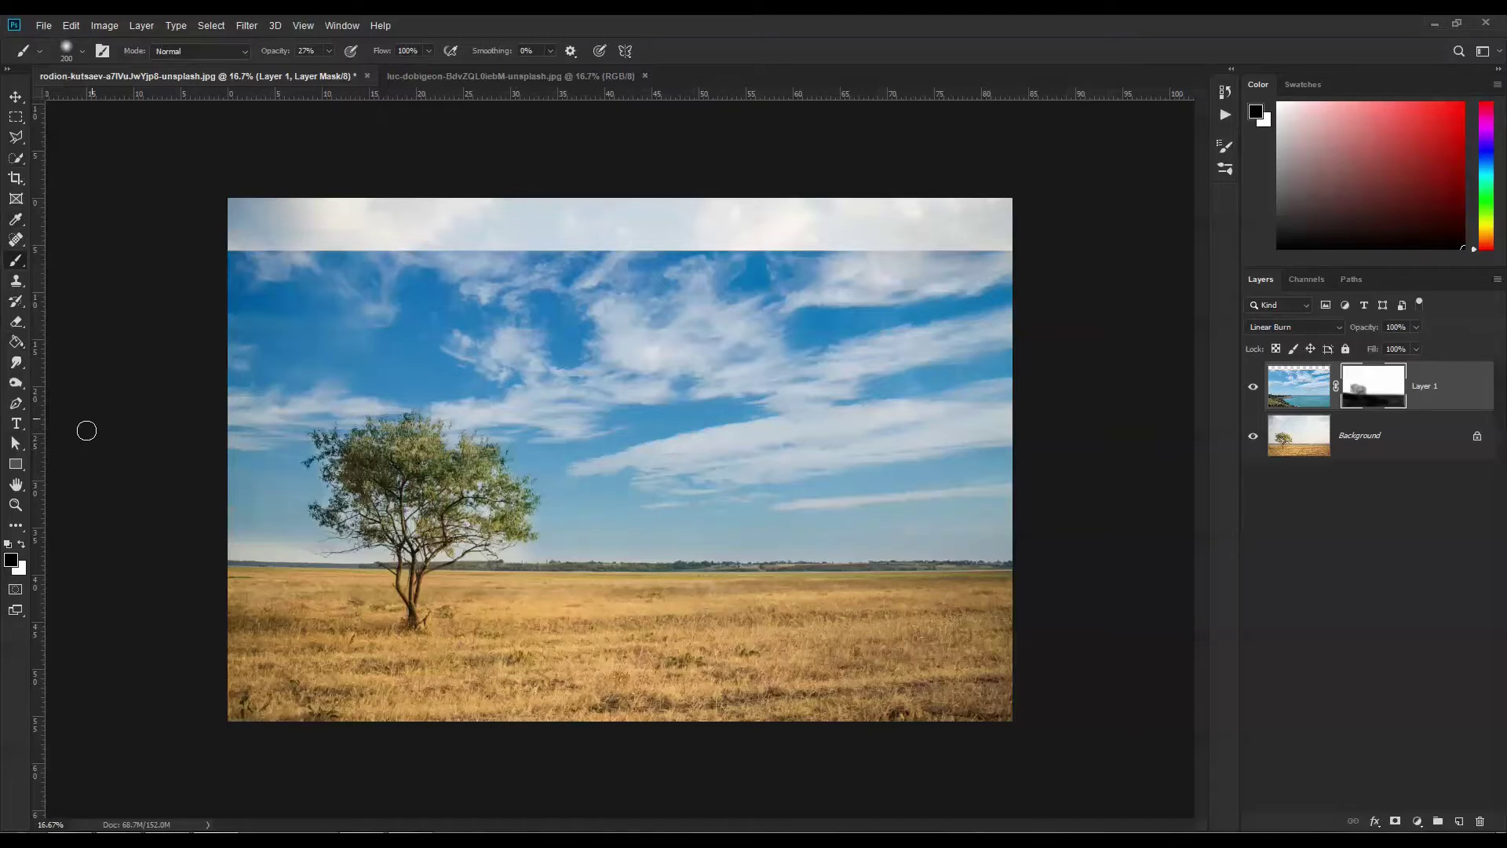
Step: Crop the image's upper edge down to remove the pale strip above the blue sky
click(15, 177)
drag(624, 199, 624, 253)
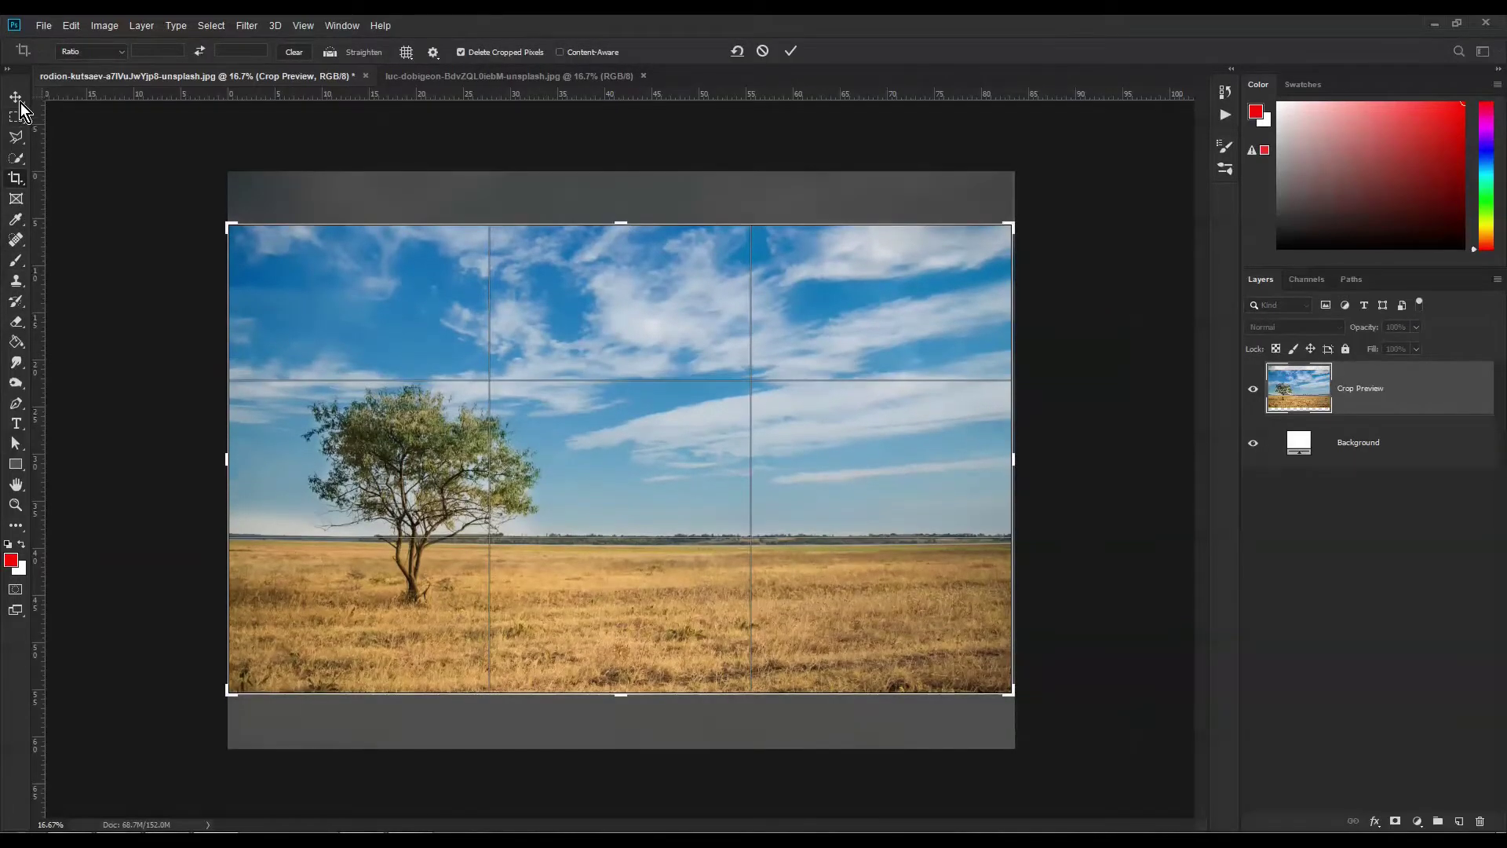
click(19, 100)
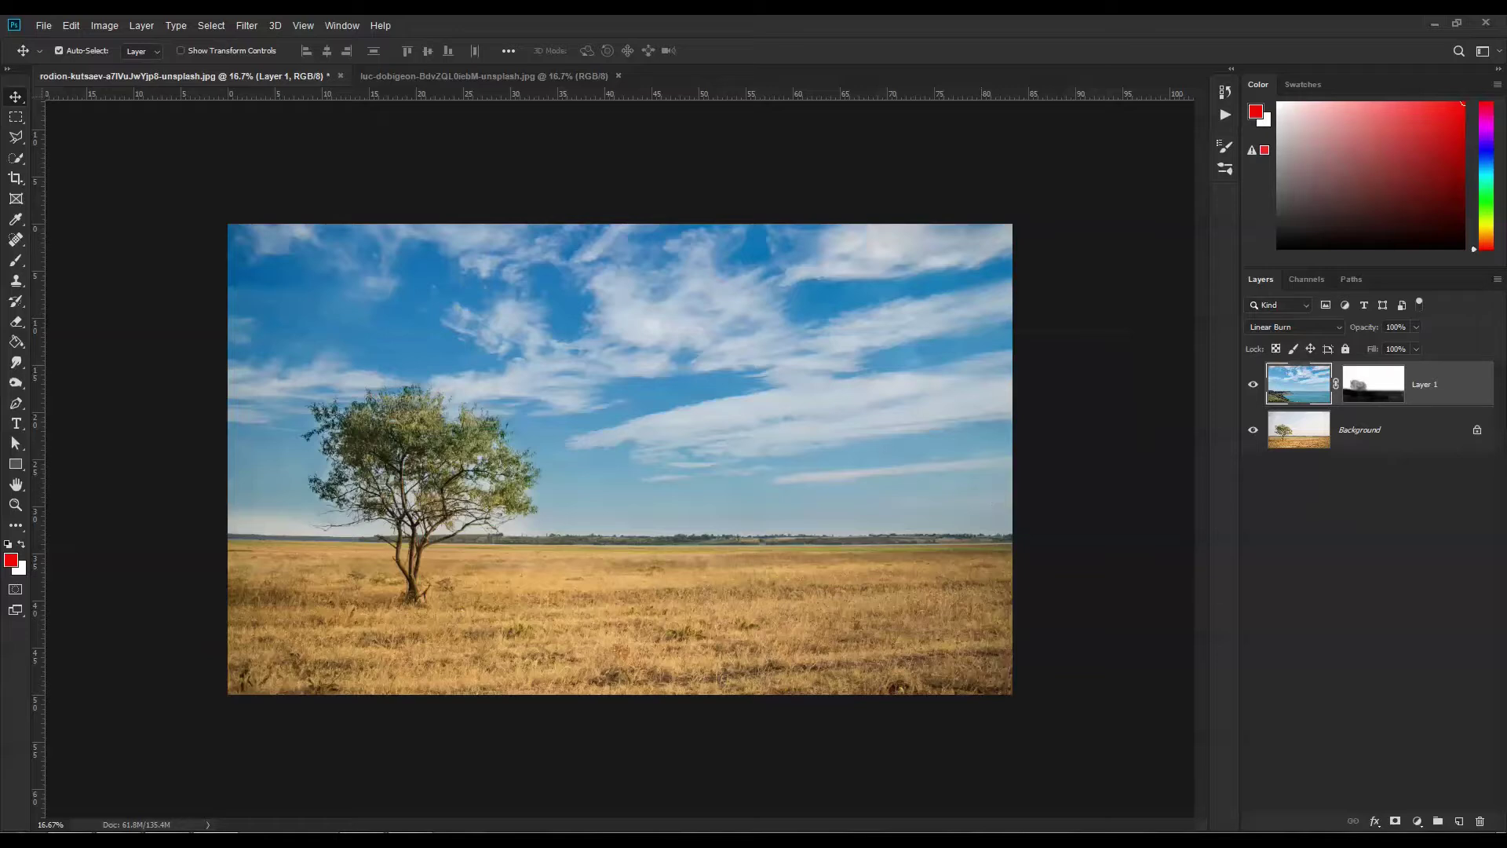
Step: Add a Curves adjustment layer and darken the midtones with a point at input 140, output 118
click(1417, 820)
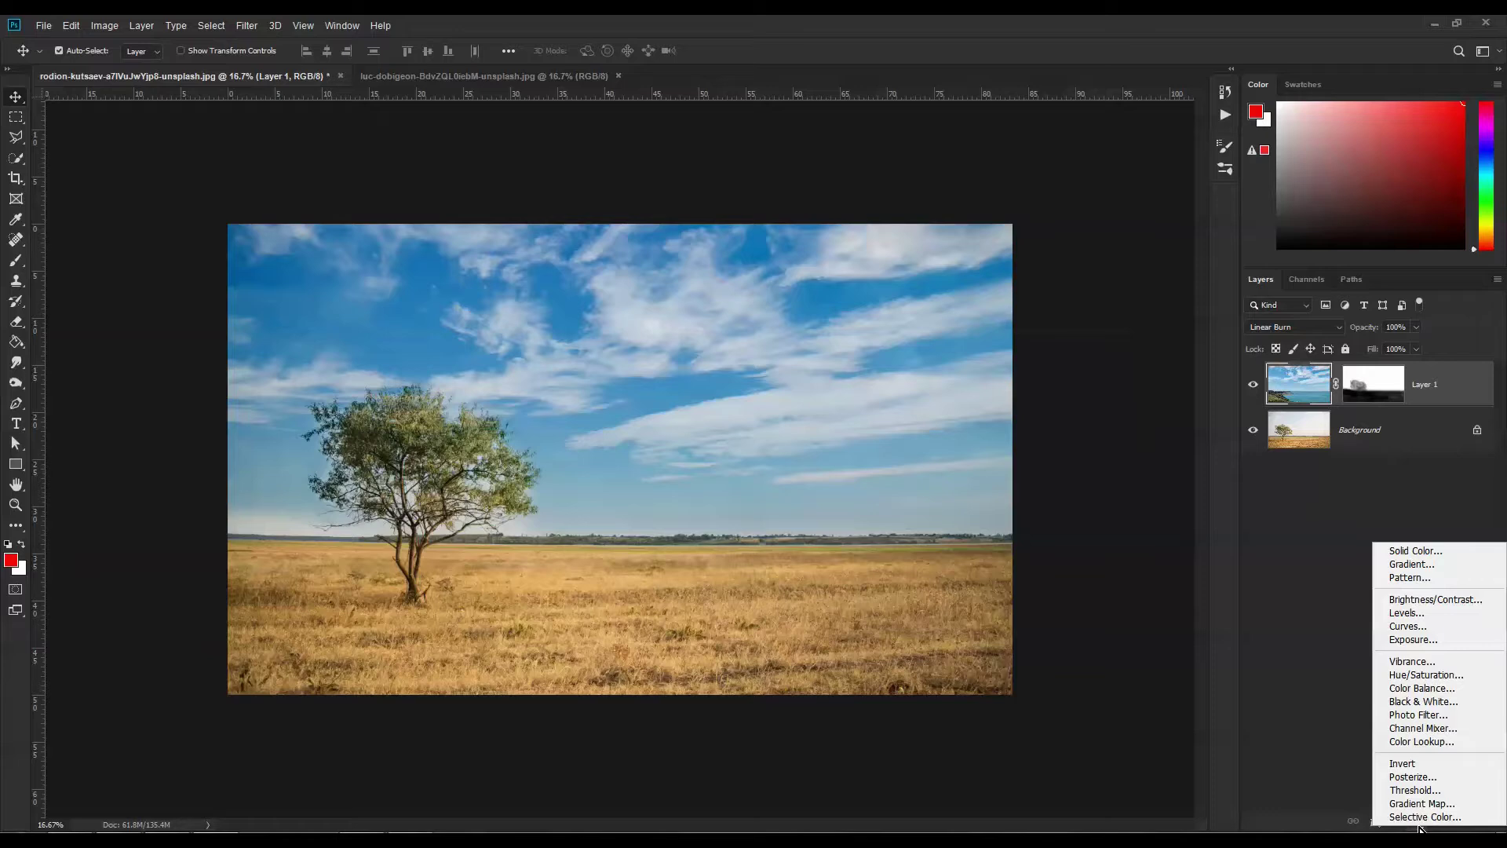
click(1458, 625)
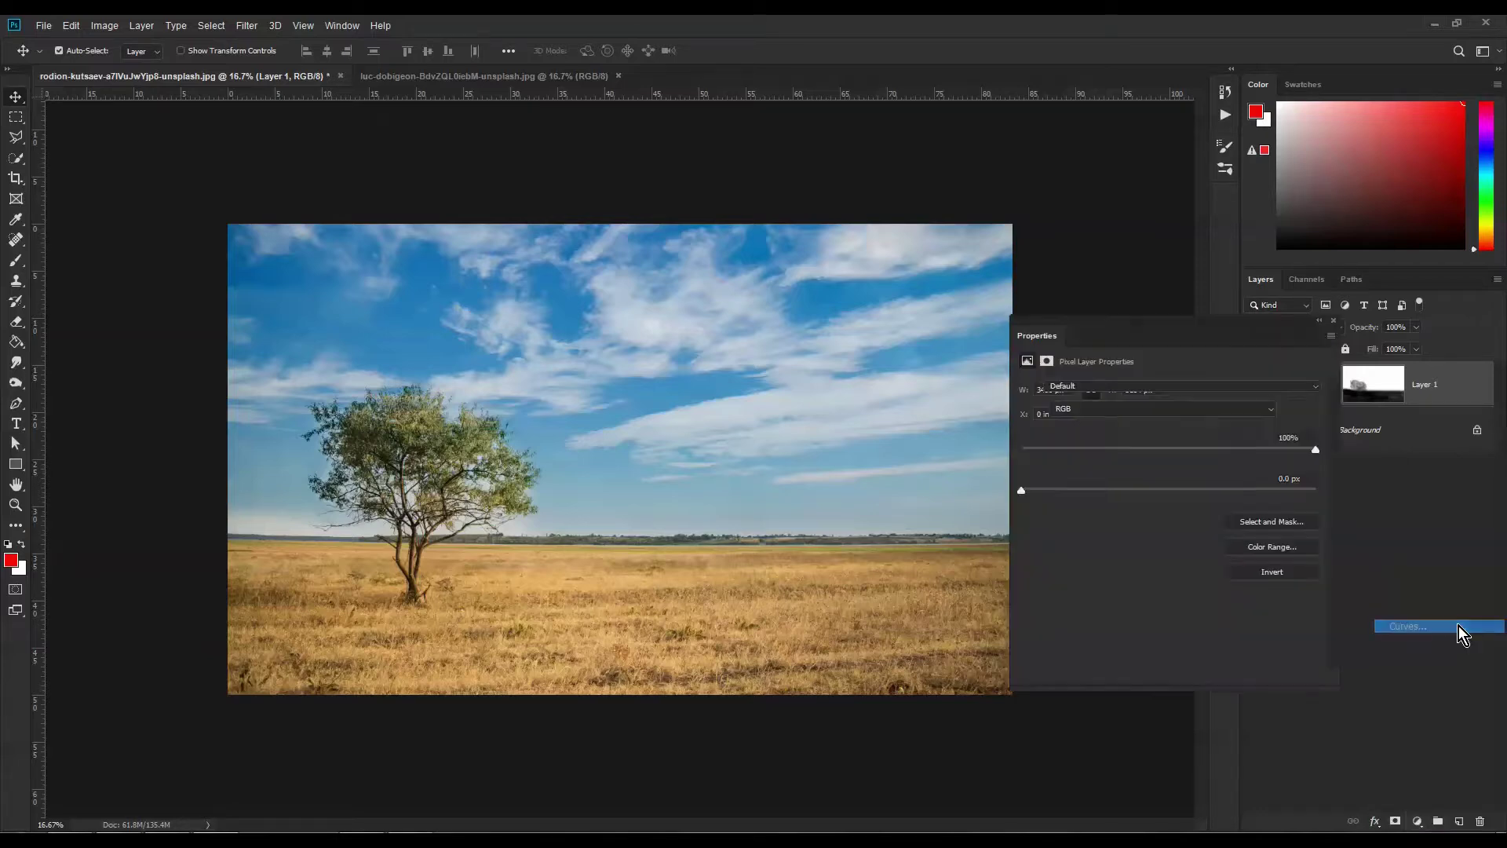
click(1209, 510)
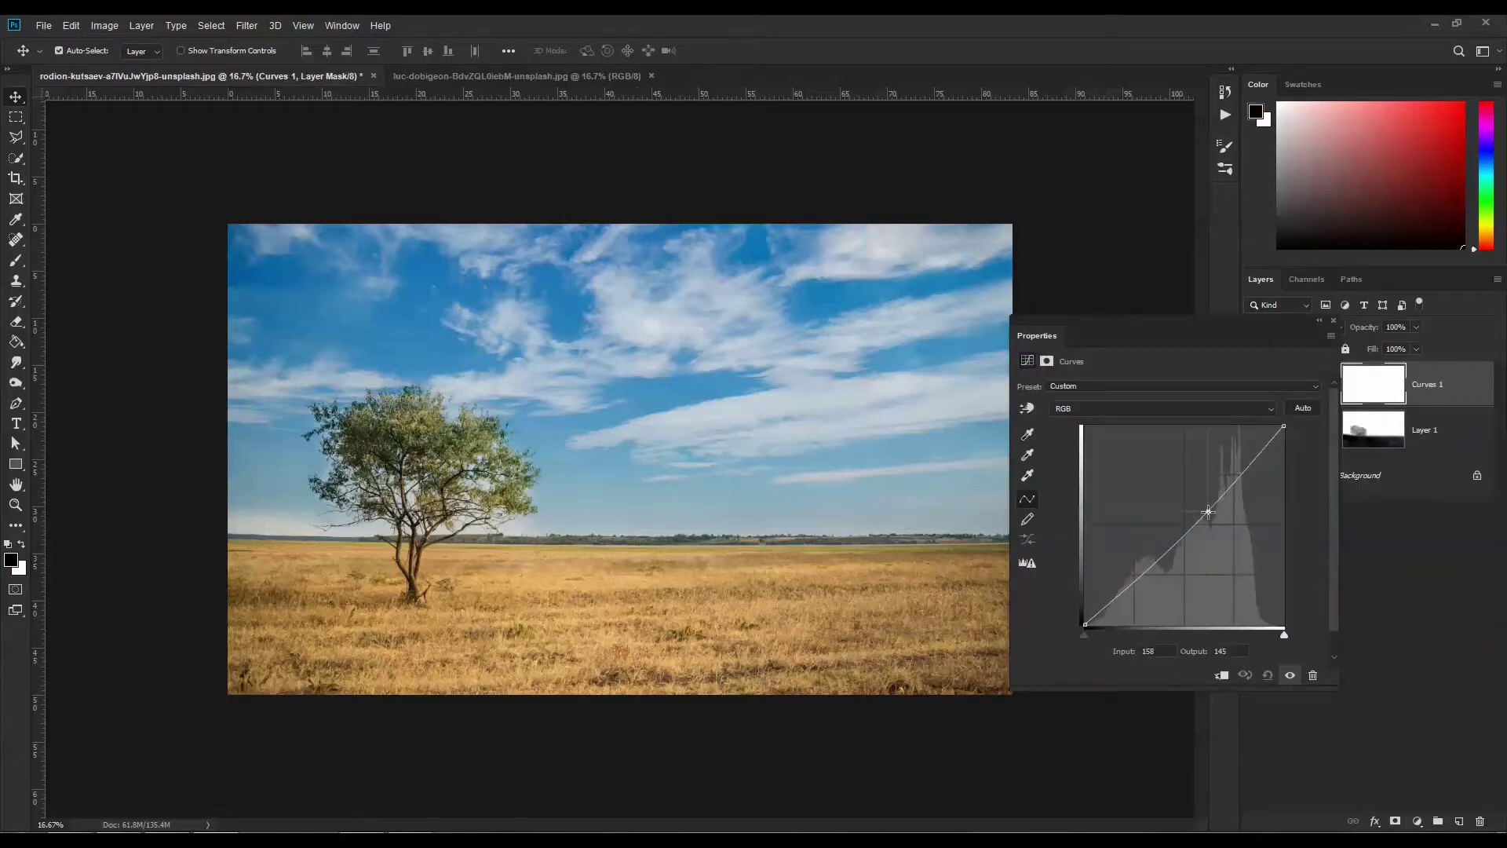
drag(1207, 517, 1194, 536)
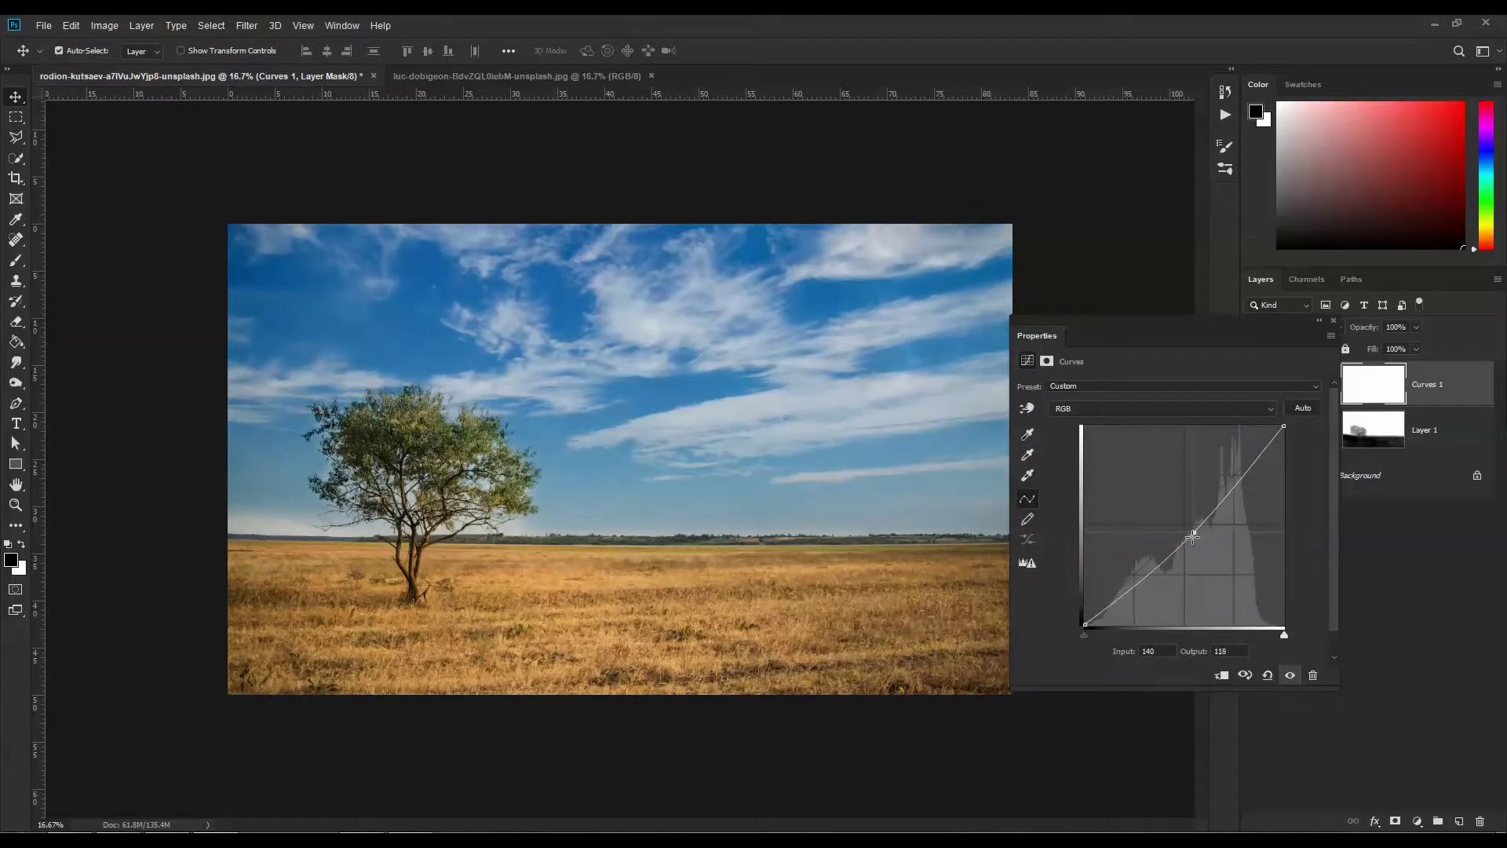
click(1334, 321)
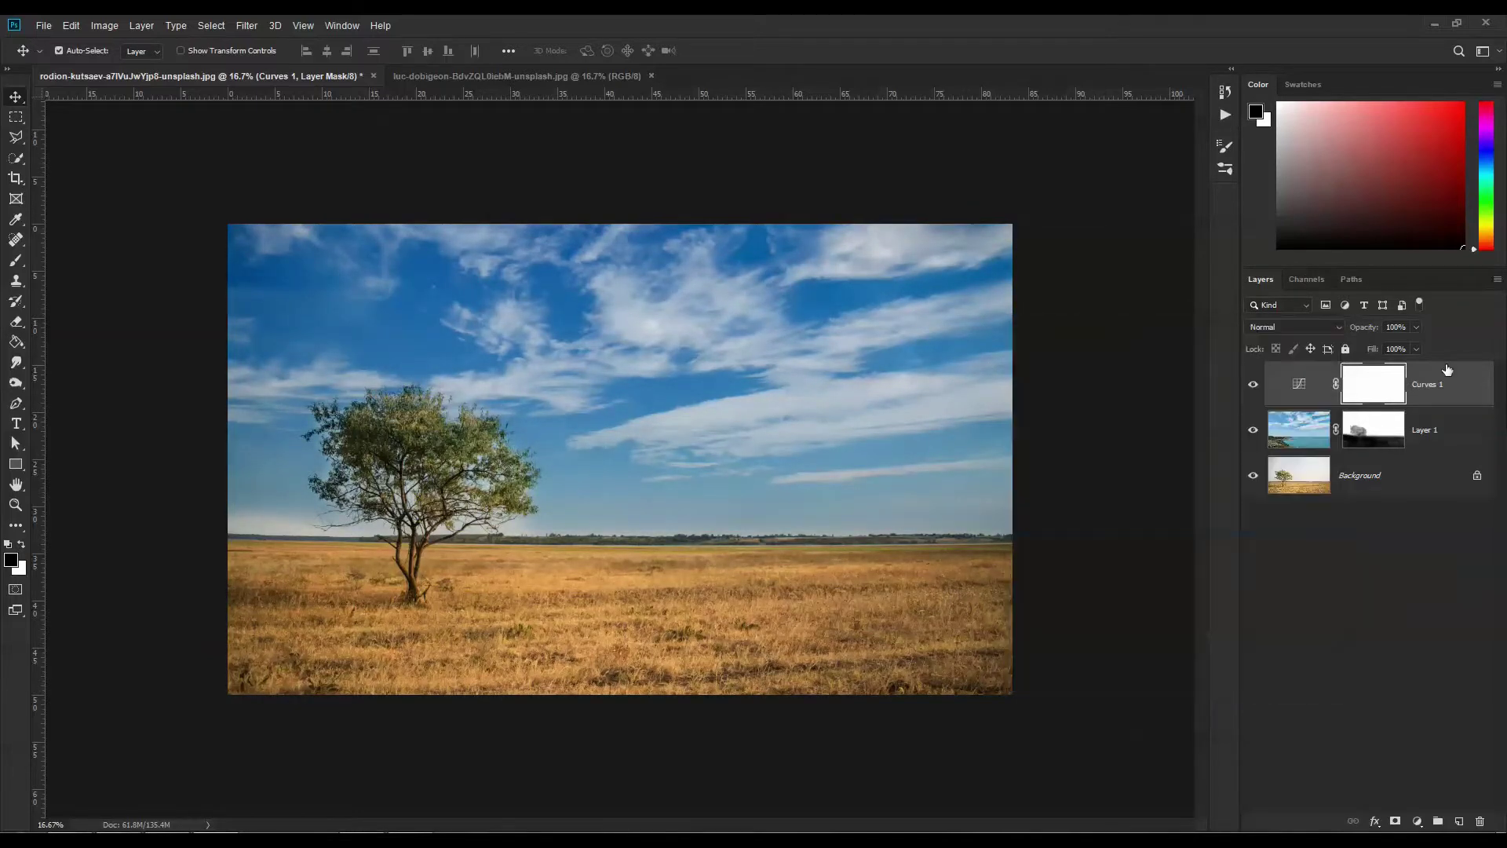
Step: Hide and show all layers above the Background to compare the original photo with the composite
click(1253, 477)
alt+click(1254, 477)
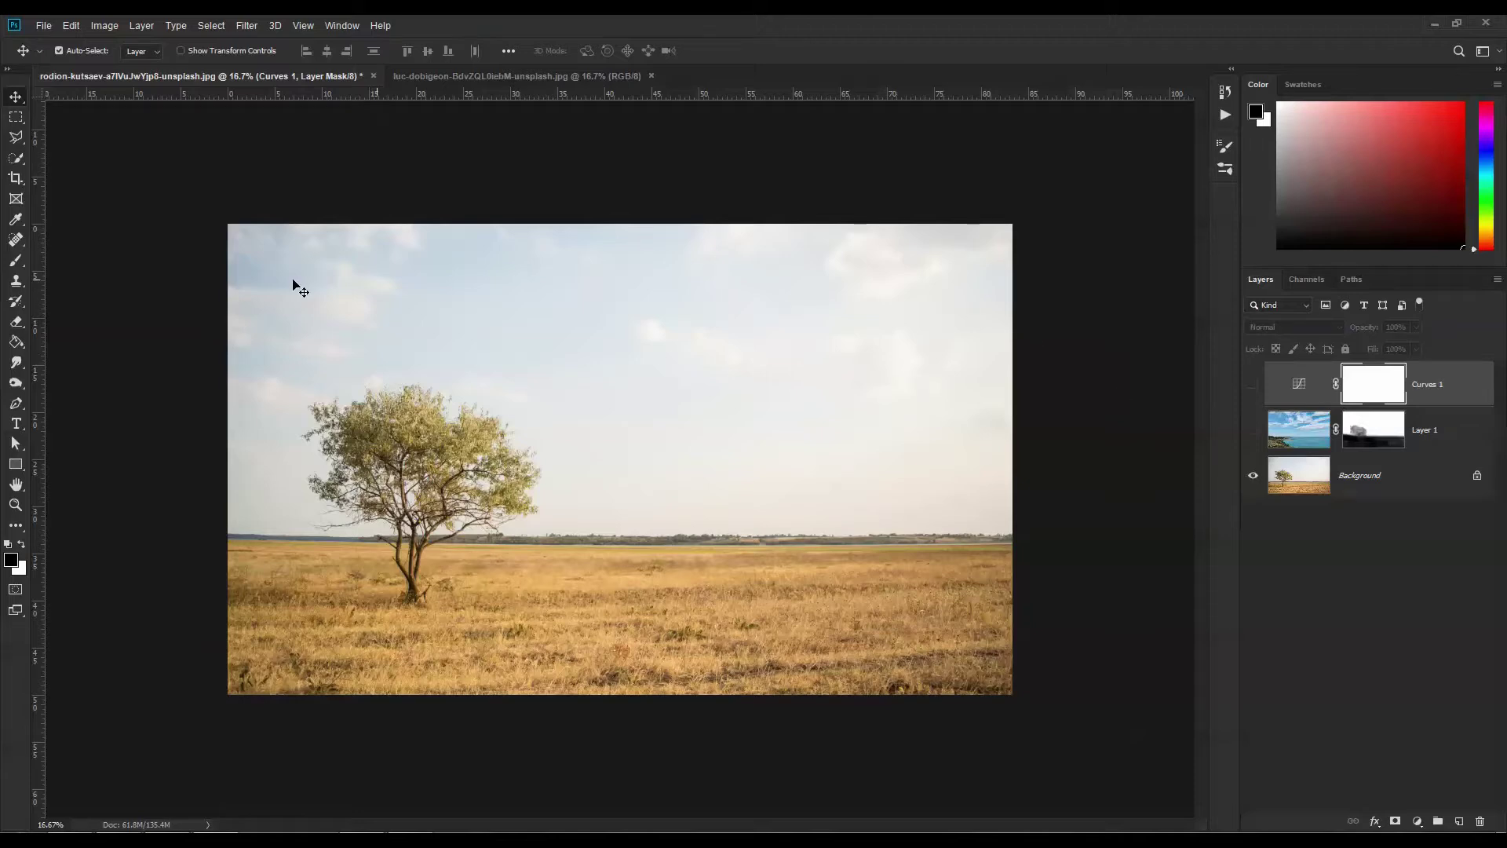
alt+click(1253, 477)
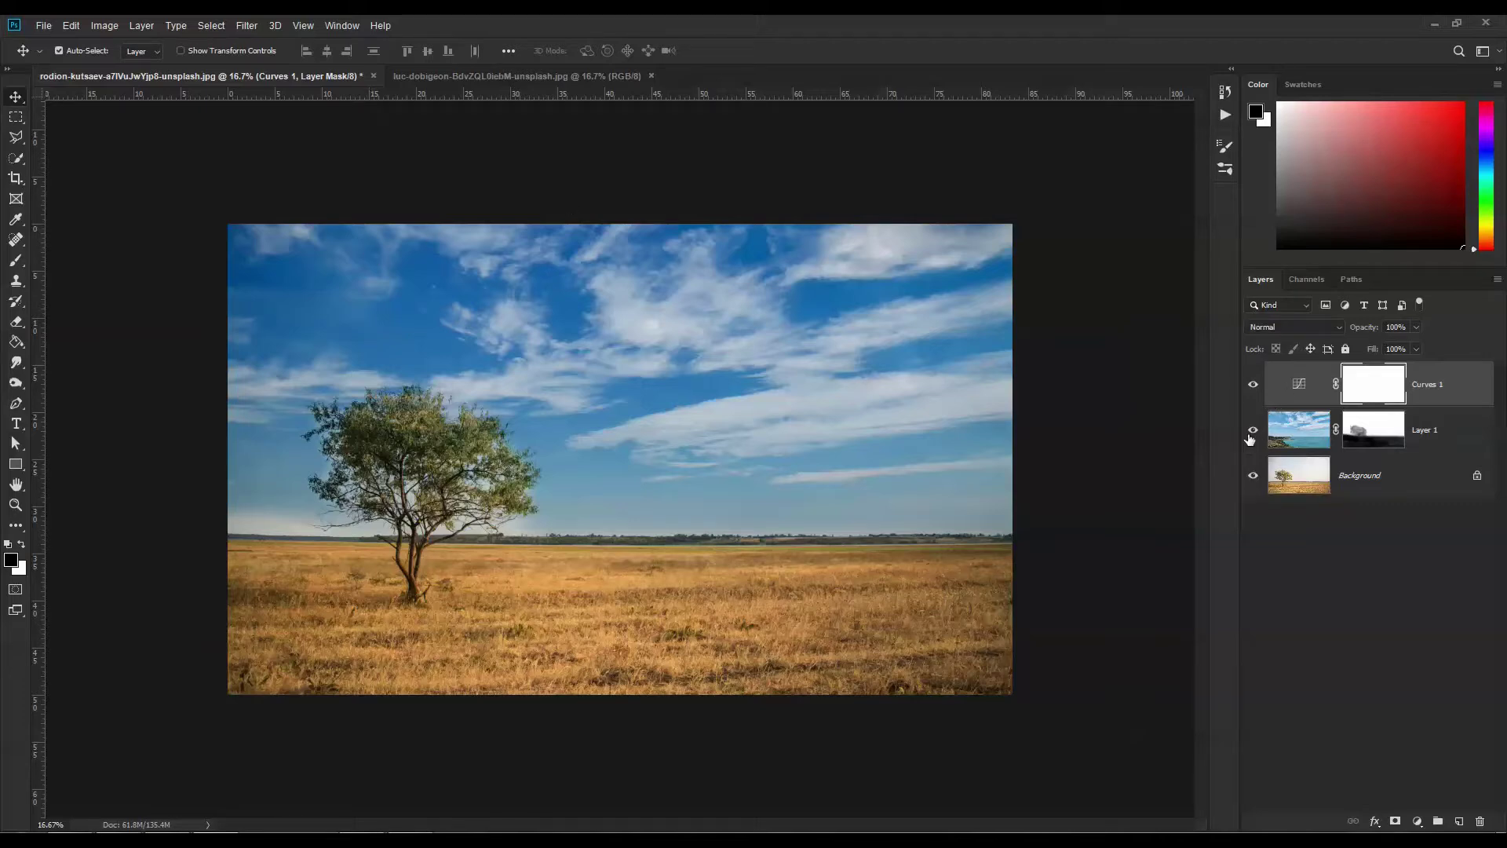
Step: Hide the Curves and sky layers, and close both the tree composite and the coastal sky photo
drag(1250, 423, 1252, 394)
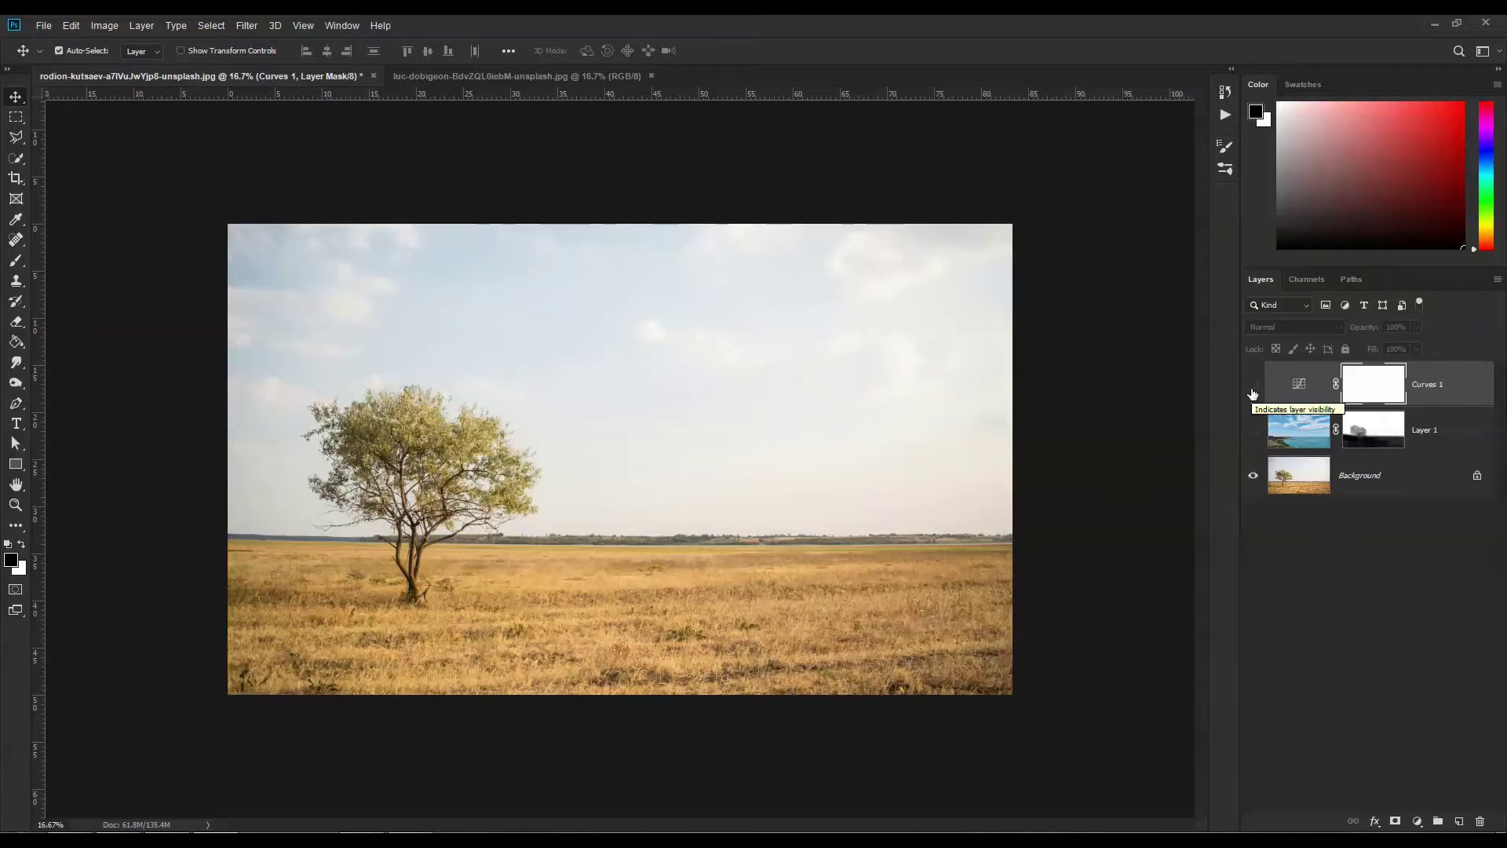
click(374, 76)
click(747, 324)
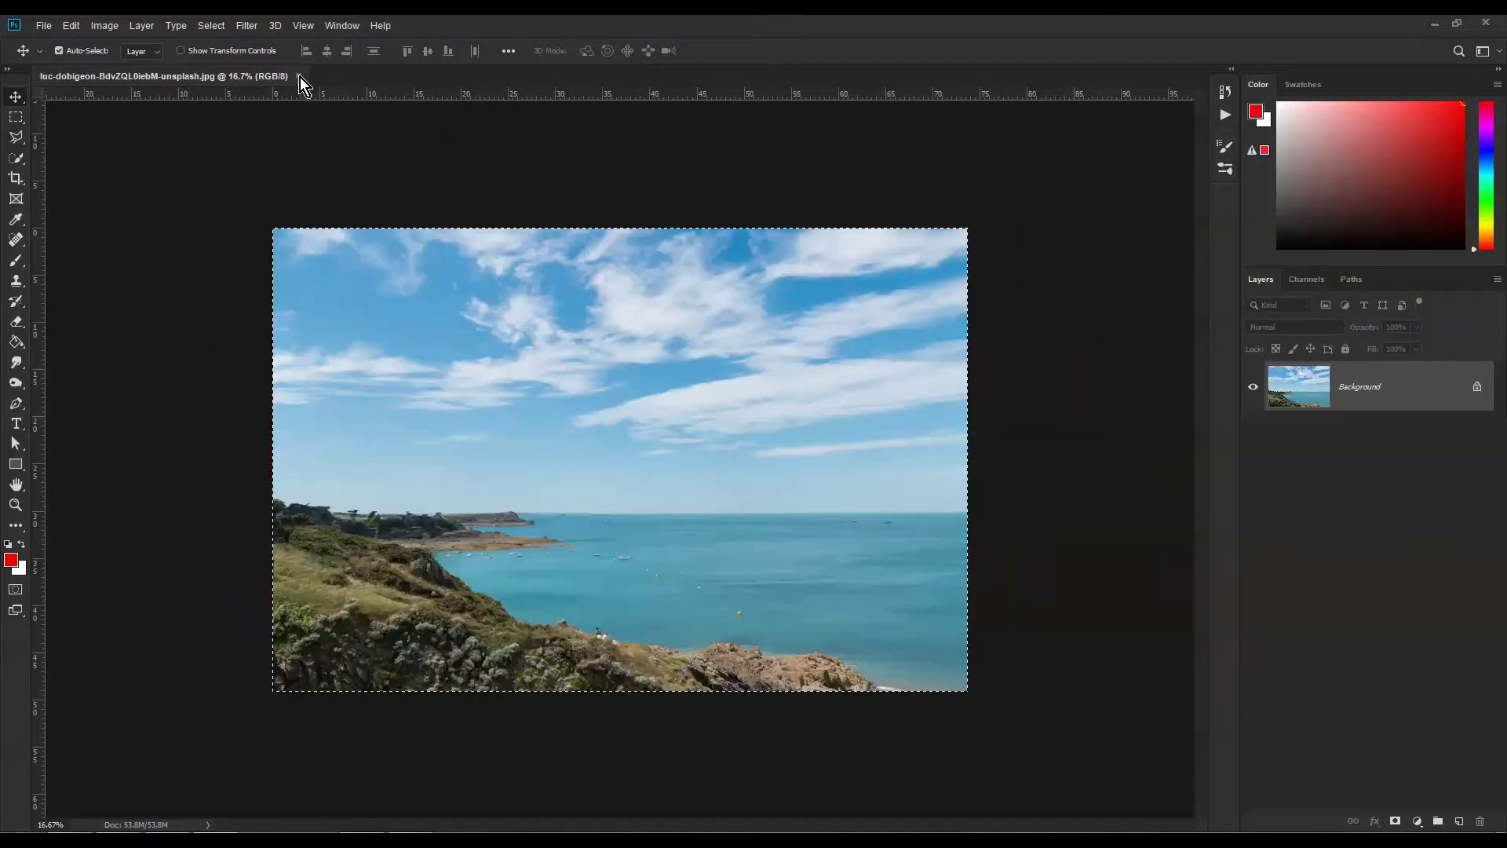
click(300, 76)
Step: Preview the playground photo of two children from the image folder and open it in Photoshop
key(alt+Tab)
click(567, 412)
click(547, 155)
click(365, 152)
double_click(367, 154)
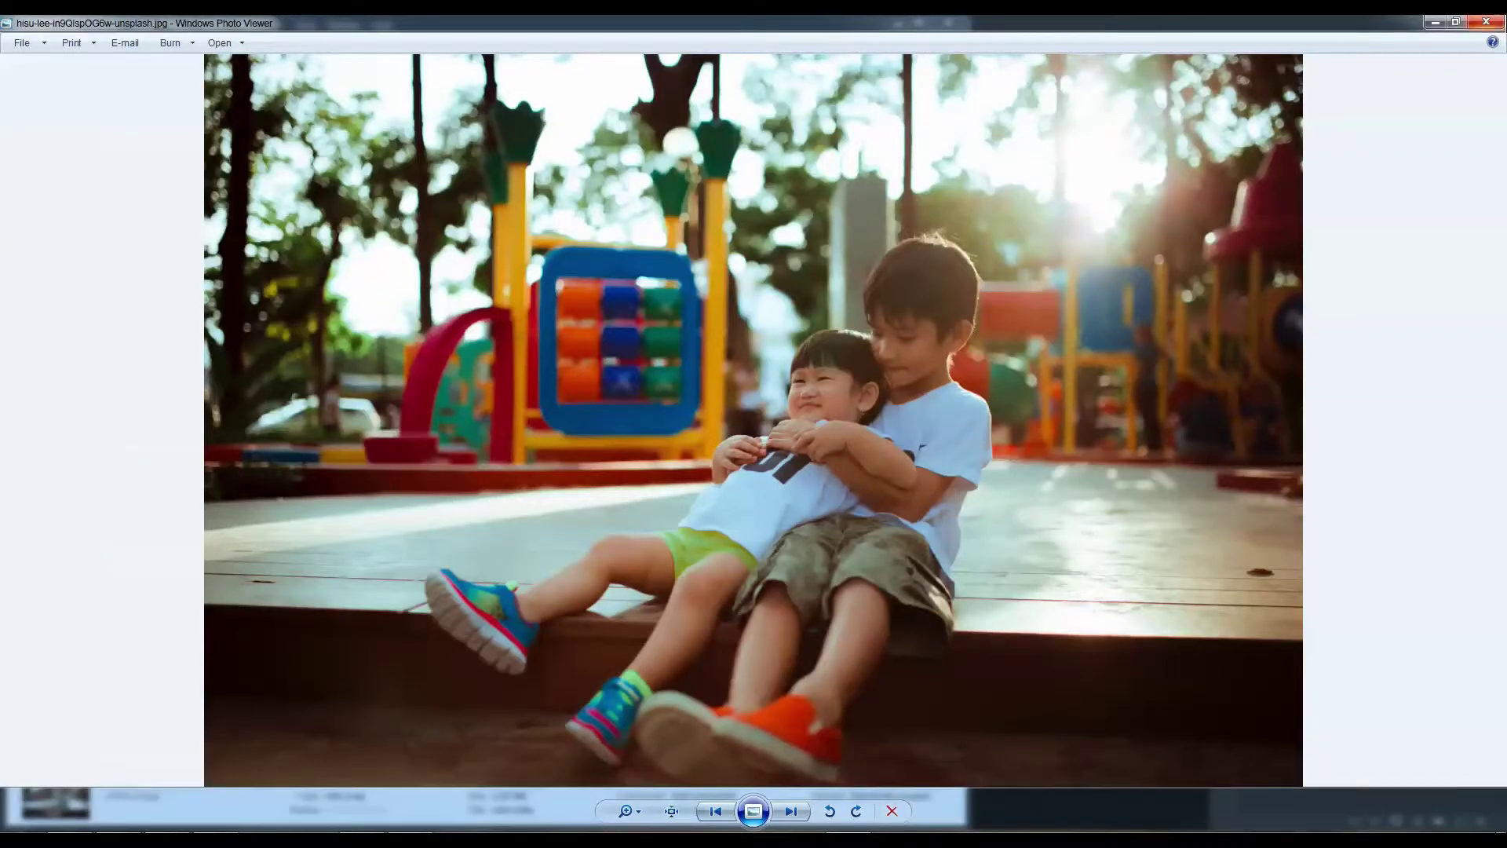
click(1486, 22)
drag(355, 160, 1091, 368)
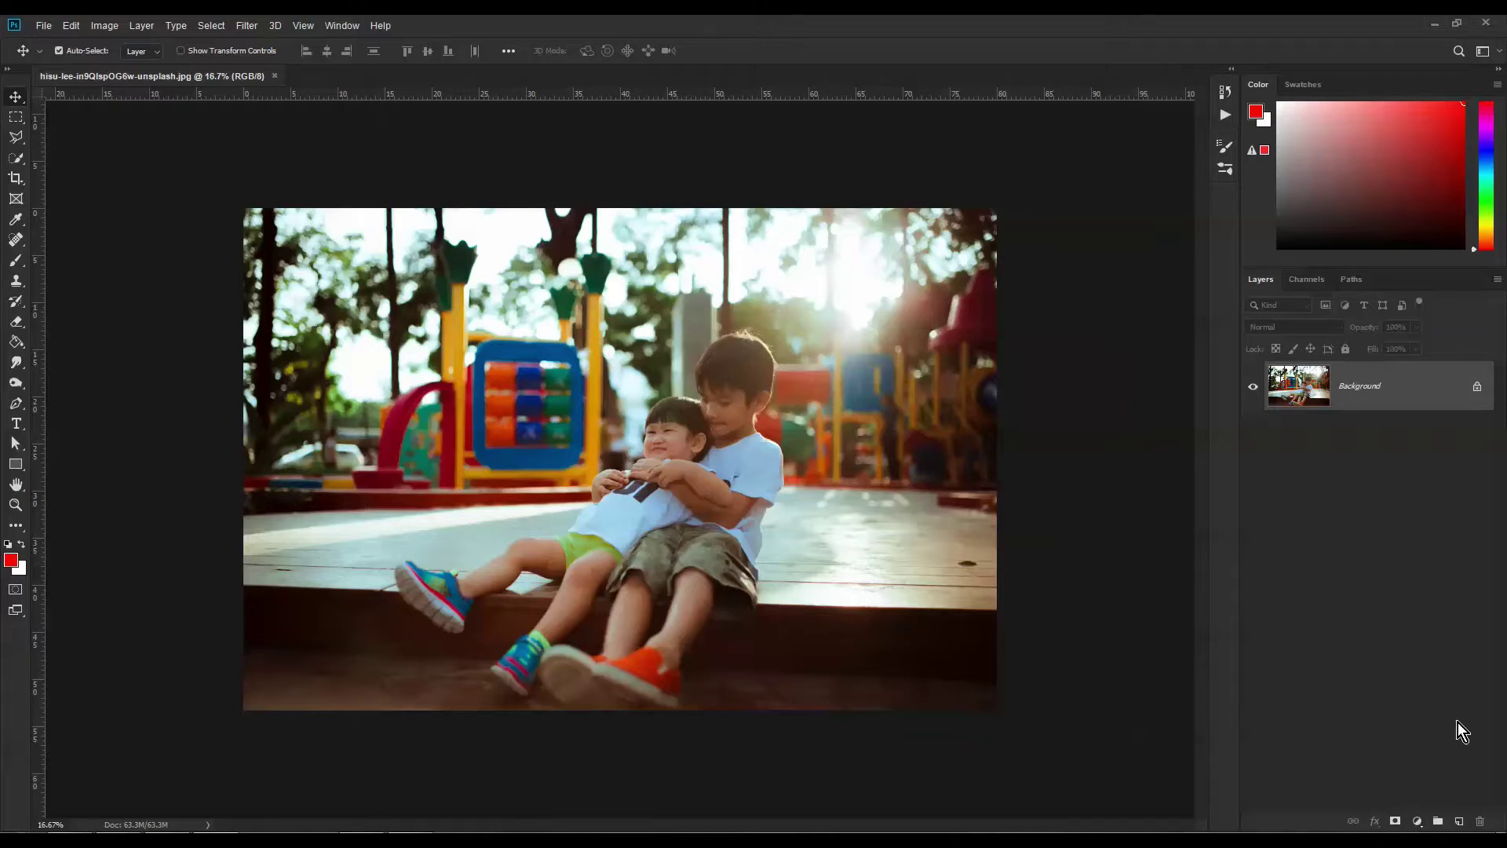
Step: Add a Levels adjustment layer with its default settings and set its blend mode to Screen
click(1419, 823)
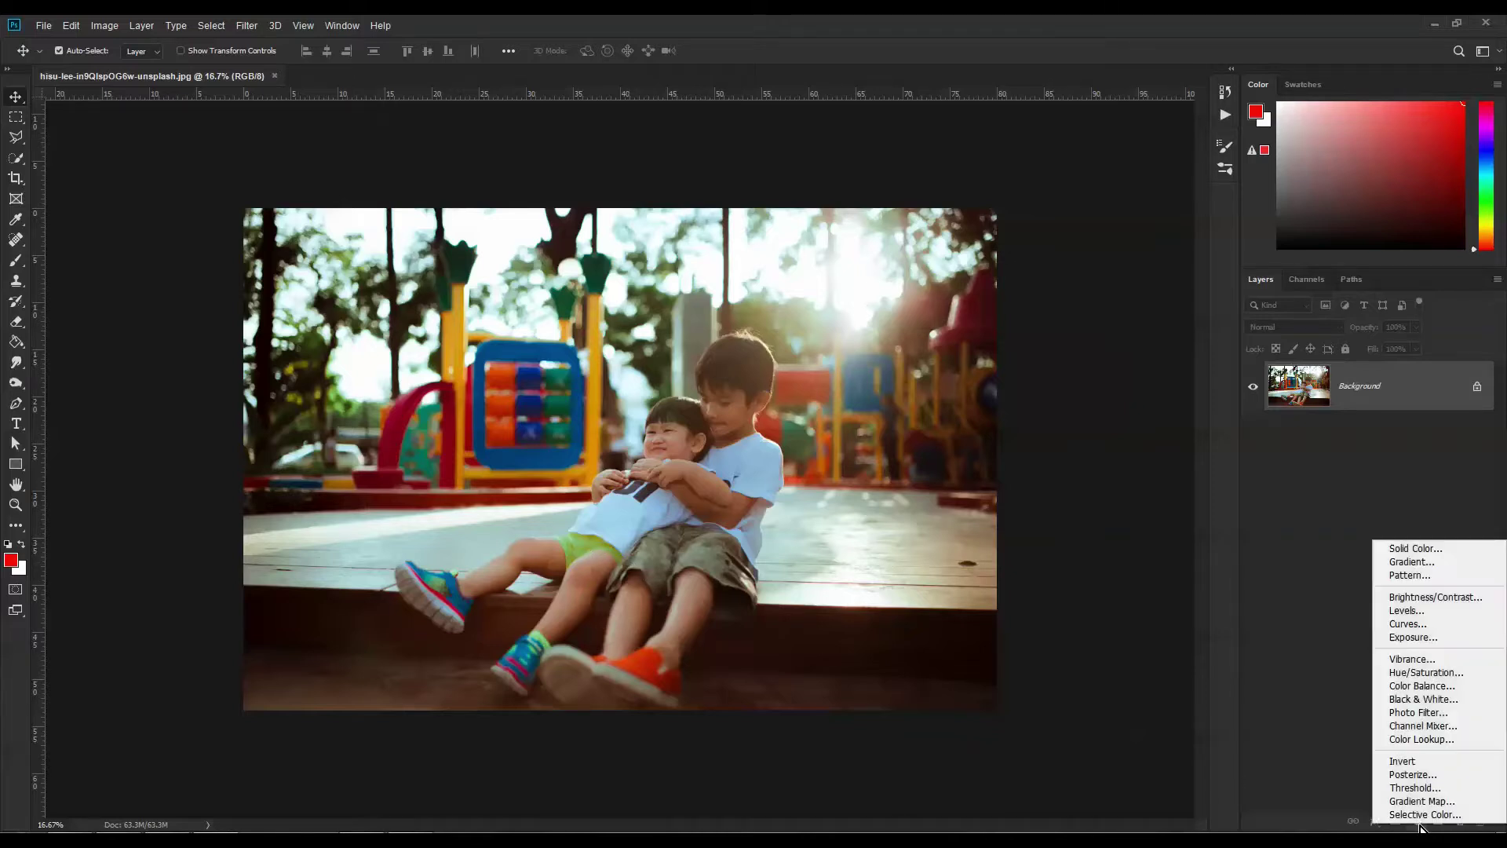
click(1419, 613)
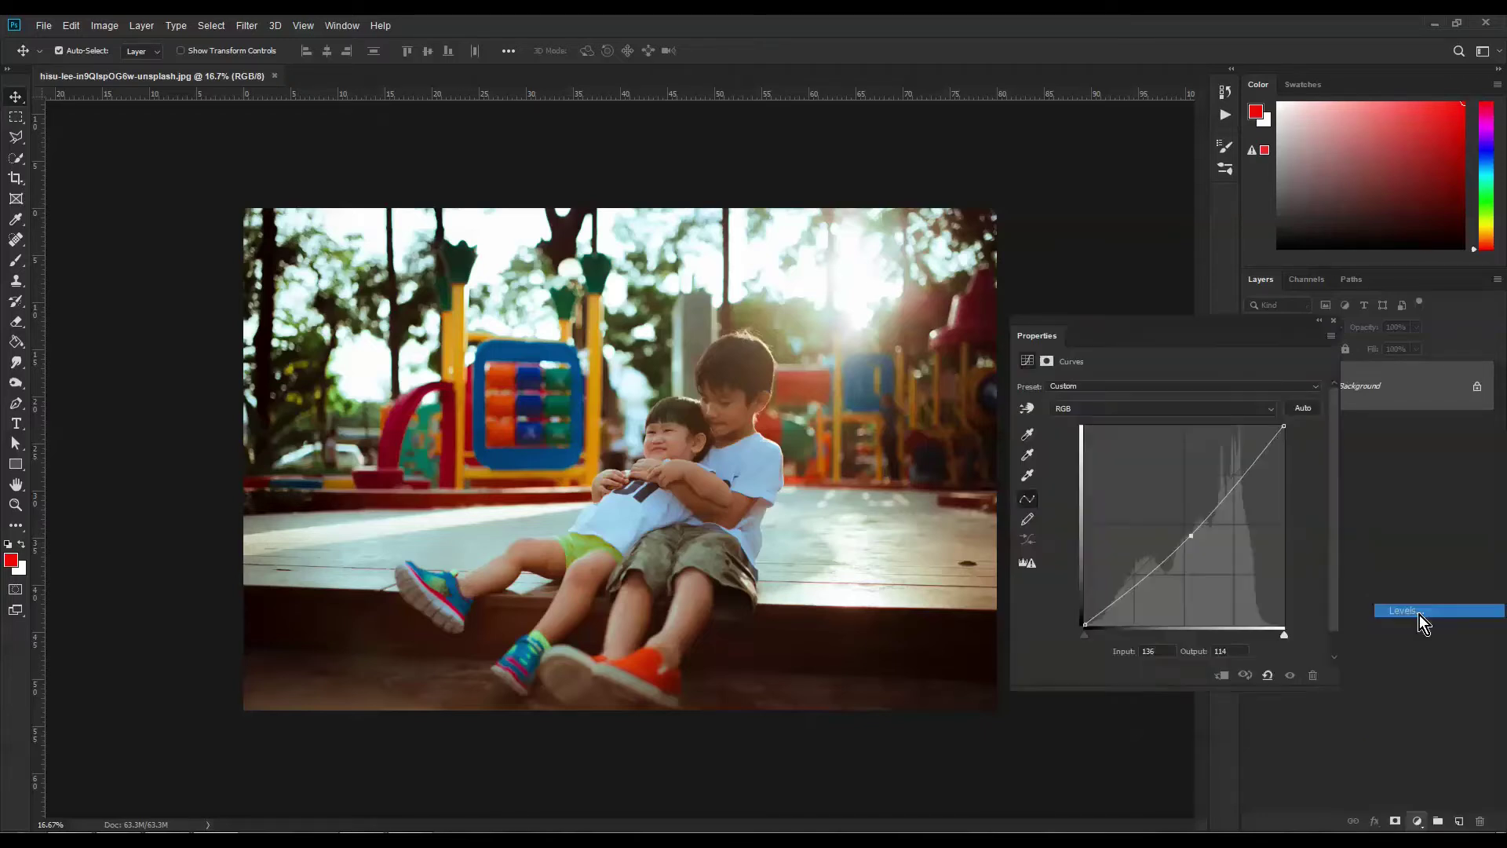
click(1333, 320)
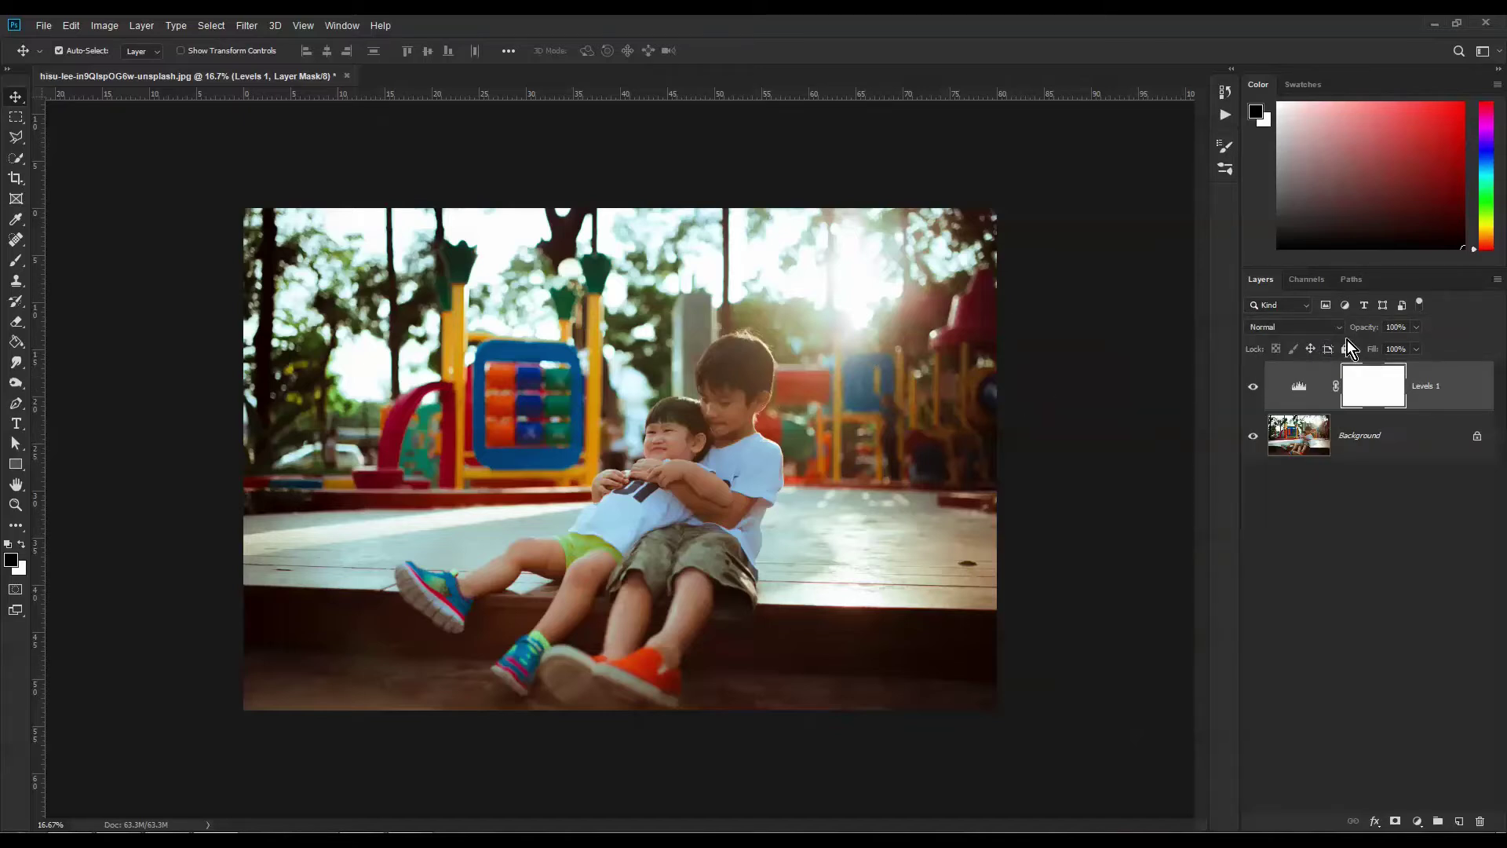
click(1339, 328)
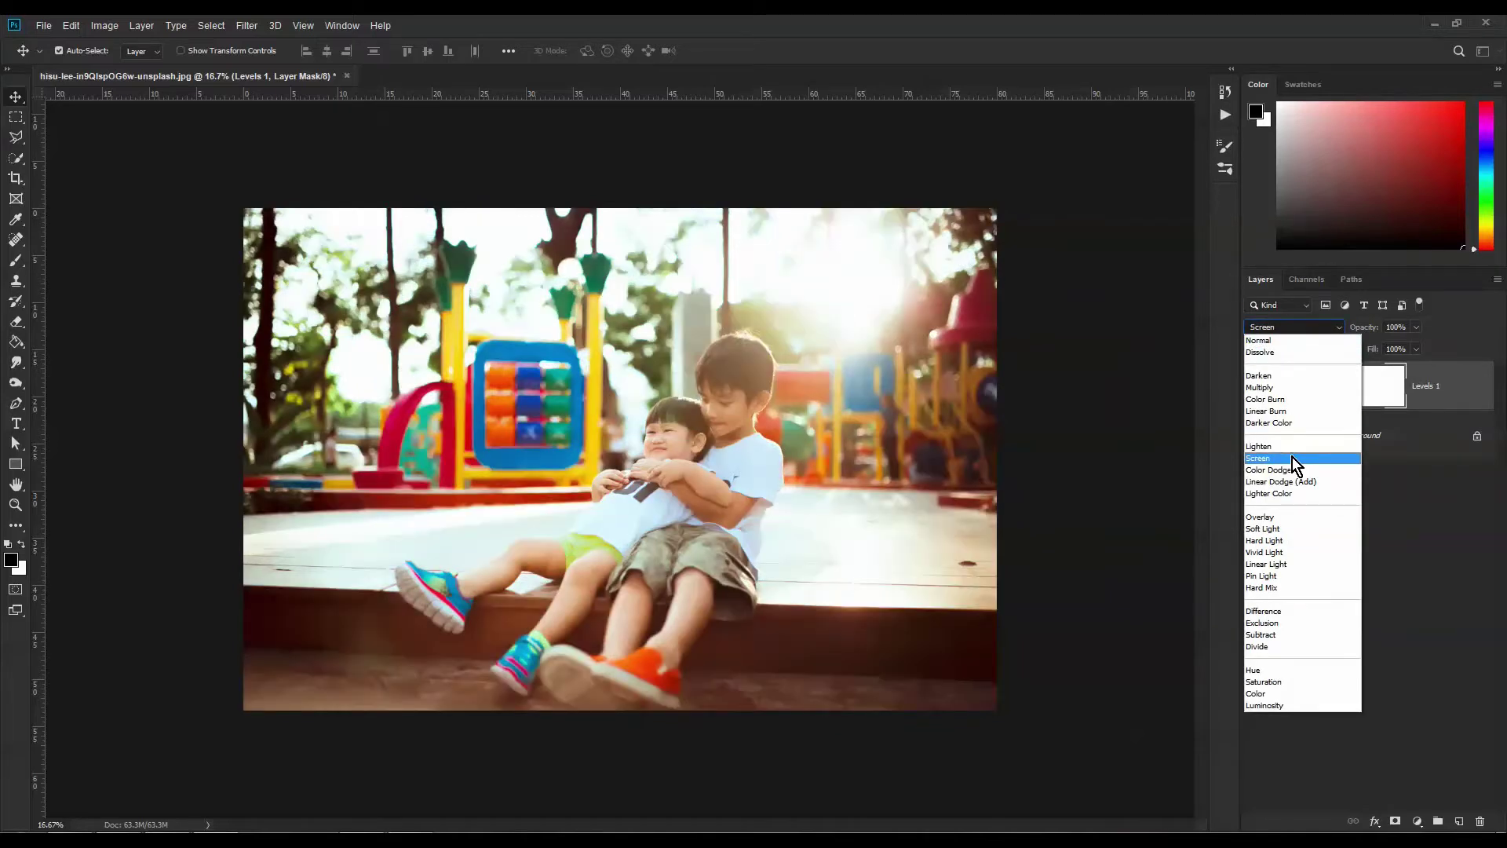
click(1292, 457)
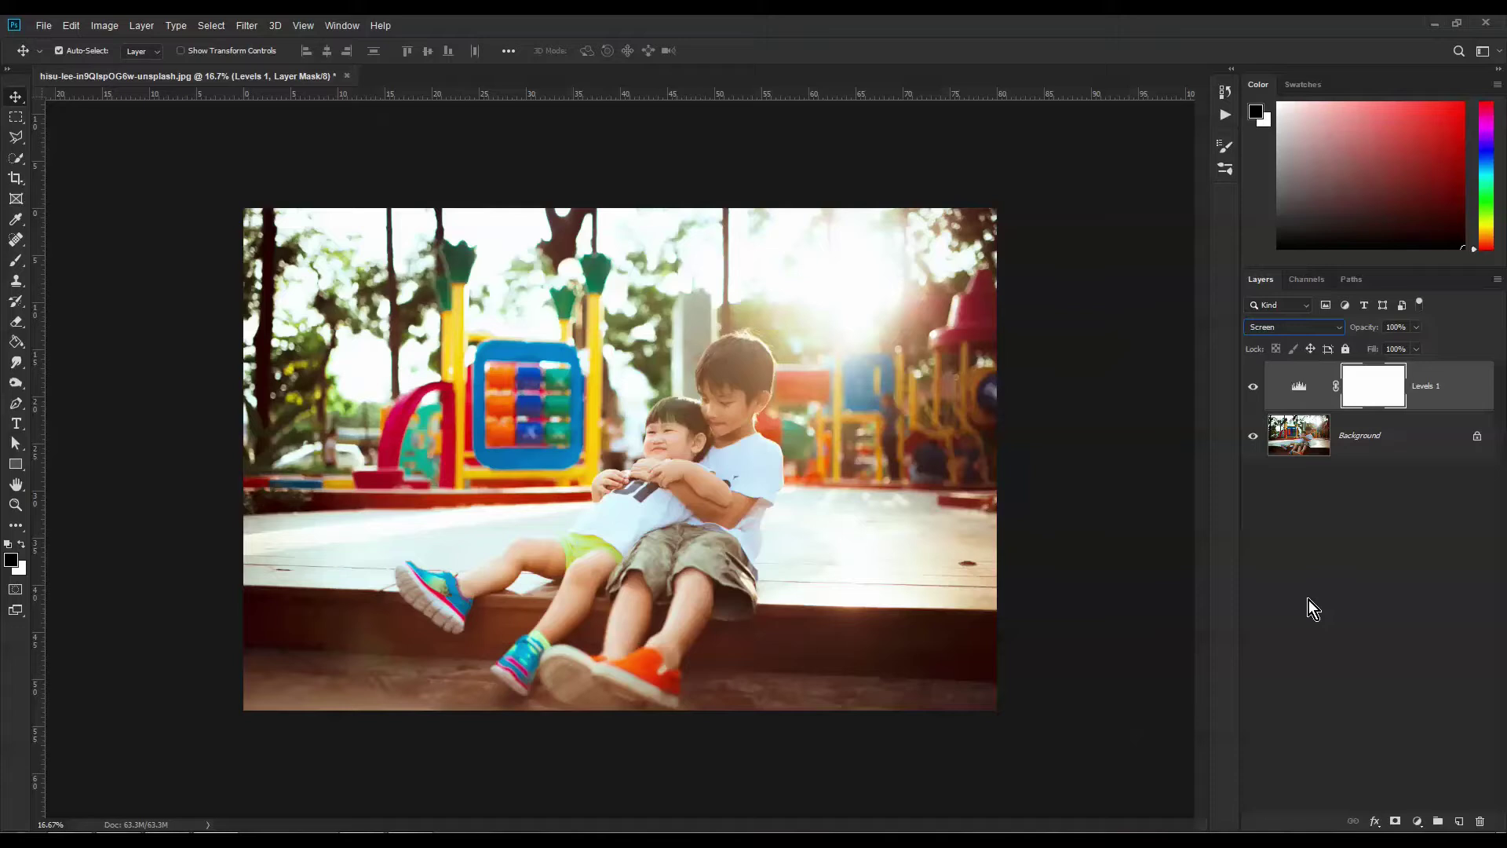
Step: Toggle the Levels layer off and on to compare the brightening, and invert its mask to black
click(1252, 386)
click(1251, 387)
key(ctrl)
key(ctrl+i)
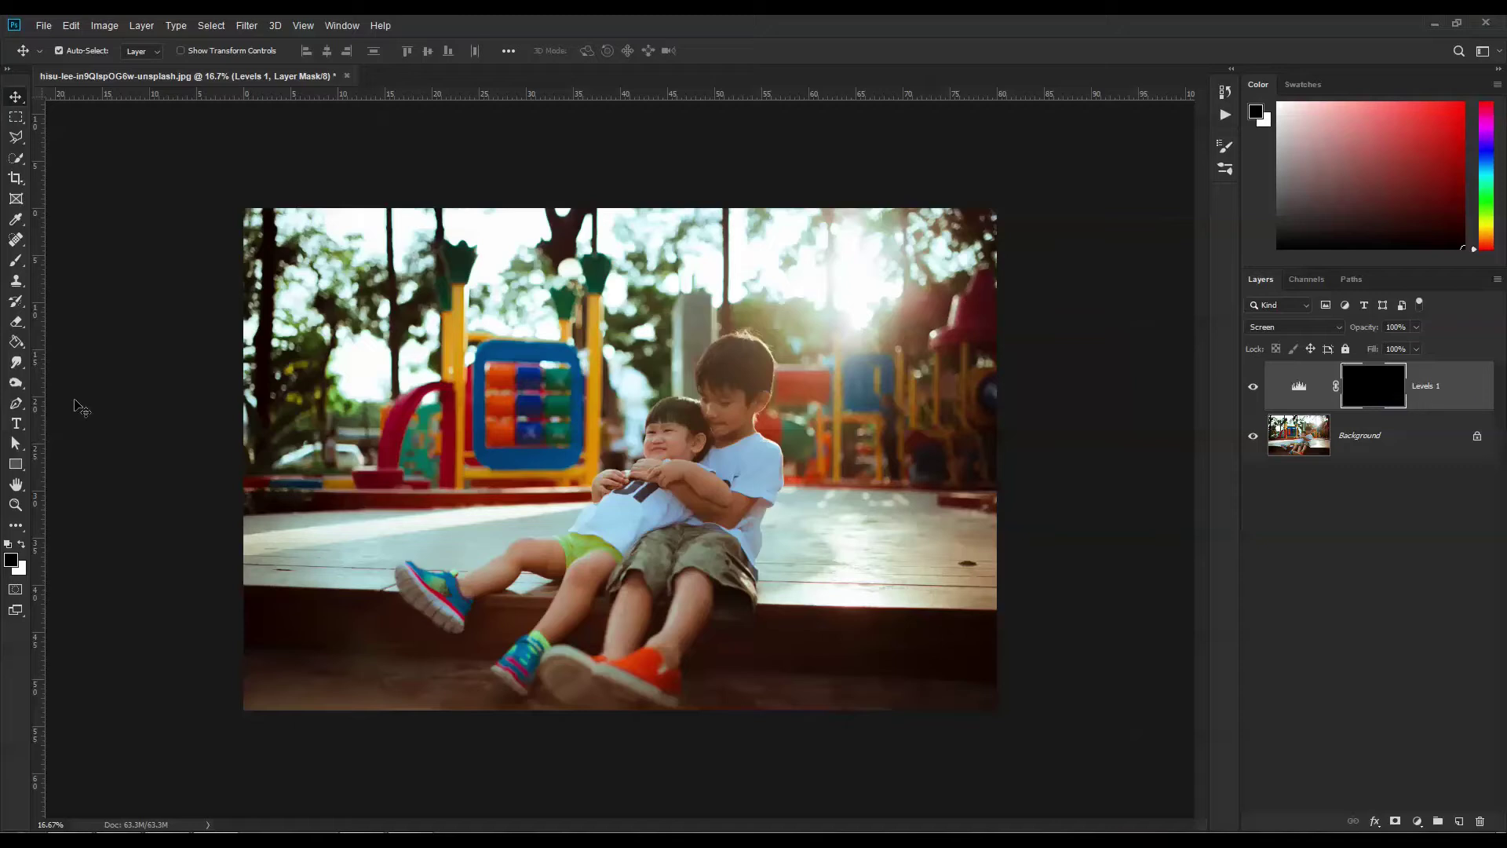
Step: Brighten the two children by painting white on the Levels mask at 27% brush opacity over their faces, clothes, arms and legs
click(16, 261)
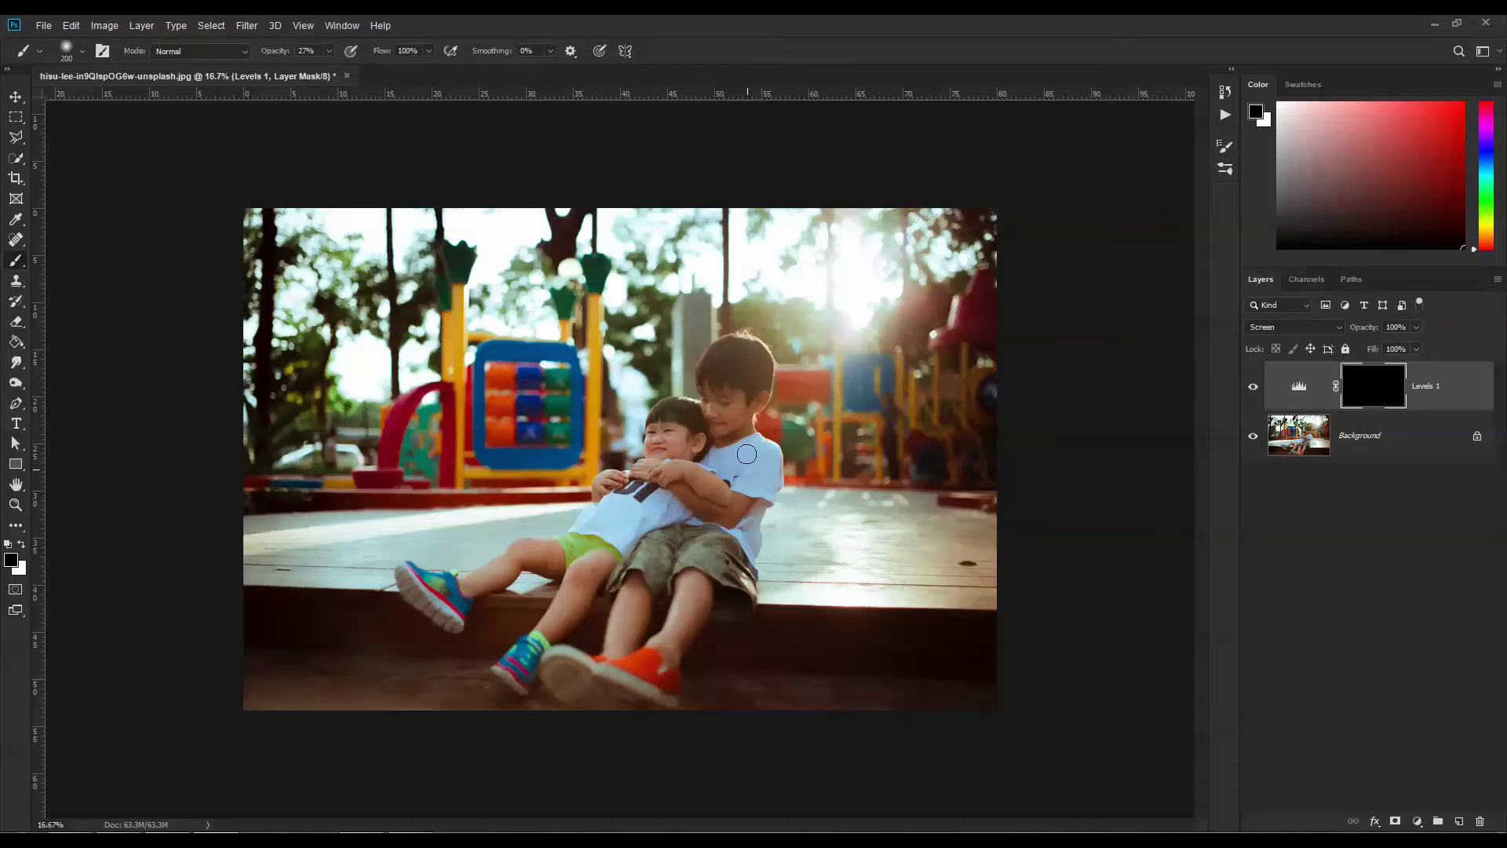
click(21, 543)
mouse_move(743, 395)
mouse_down()
mouse_move(730, 414)
mouse_move(726, 378)
mouse_move(728, 430)
mouse_move(677, 420)
mouse_move(687, 442)
mouse_up()
key(bracketright)
key(bracketright)
key(bracketright)
drag(721, 453, 746, 455)
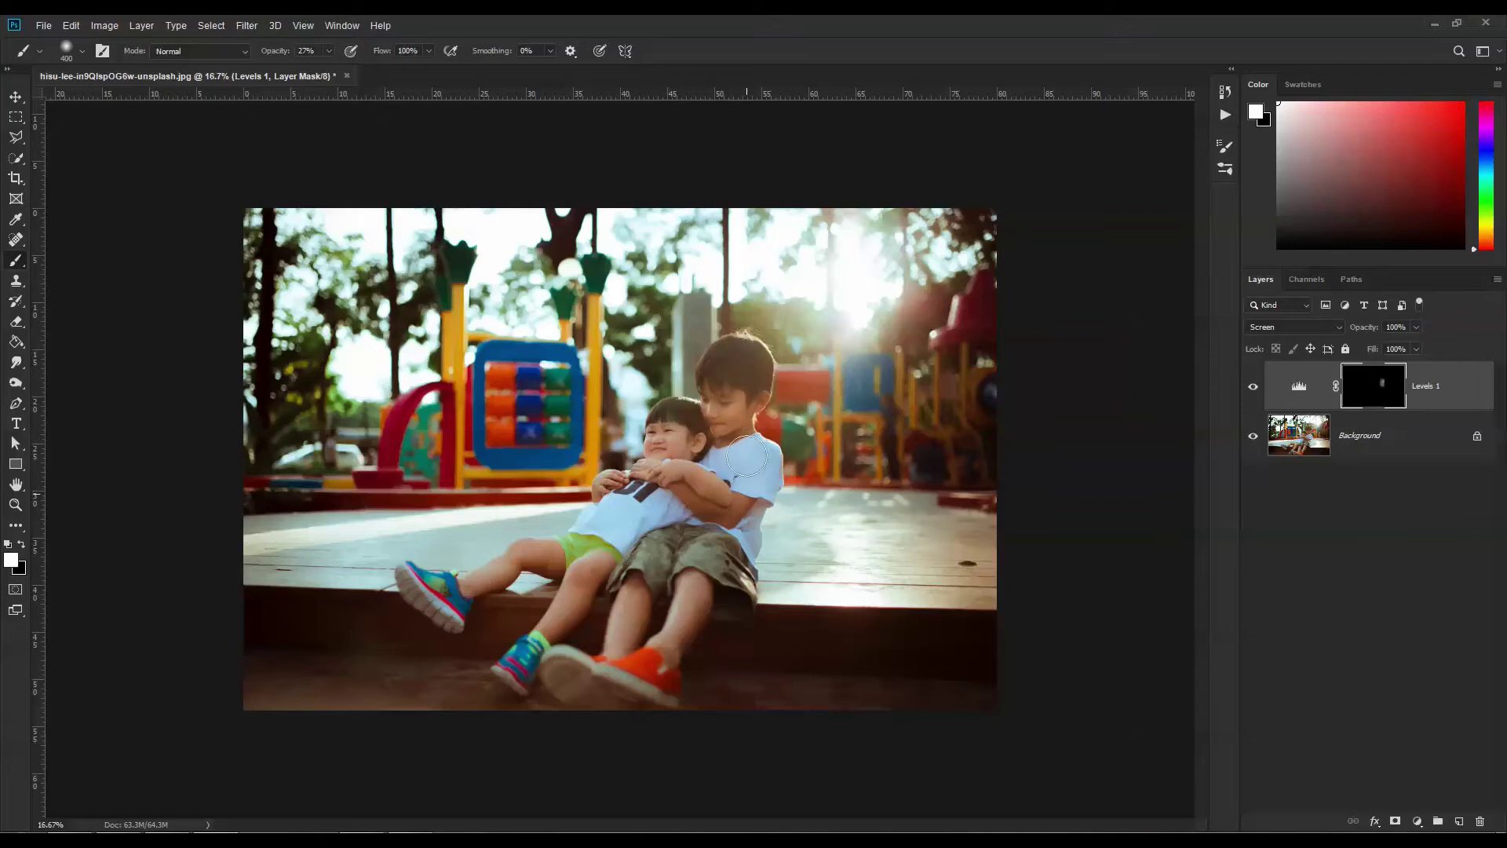
mouse_move(726, 510)
mouse_down()
mouse_move(697, 546)
mouse_move(708, 485)
mouse_move(641, 531)
mouse_move(680, 477)
mouse_move(595, 532)
mouse_move(681, 500)
mouse_move(660, 554)
mouse_move(688, 555)
mouse_move(708, 531)
mouse_move(726, 563)
mouse_move(688, 580)
mouse_move(688, 616)
mouse_move(643, 666)
mouse_move(615, 657)
mouse_move(654, 574)
mouse_move(634, 606)
mouse_move(632, 568)
mouse_move(593, 575)
mouse_move(546, 636)
mouse_move(574, 567)
mouse_move(549, 554)
mouse_move(454, 595)
mouse_move(429, 588)
mouse_move(447, 617)
mouse_move(415, 581)
mouse_move(519, 668)
mouse_move(648, 689)
mouse_move(664, 658)
mouse_move(643, 685)
mouse_up()
key(bracketleft)
mouse_move(714, 427)
mouse_down()
mouse_move(740, 385)
mouse_move(720, 383)
mouse_move(721, 362)
mouse_move(751, 356)
mouse_move(739, 402)
mouse_move(736, 379)
mouse_move(745, 431)
mouse_move(696, 471)
mouse_move(678, 435)
mouse_move(669, 446)
mouse_move(671, 419)
mouse_move(692, 445)
mouse_move(687, 489)
mouse_move(721, 460)
mouse_up()
Step: Set white as the painting colour and reduce the brush size to 150 pixels while checking the children's faces up close
click(23, 543)
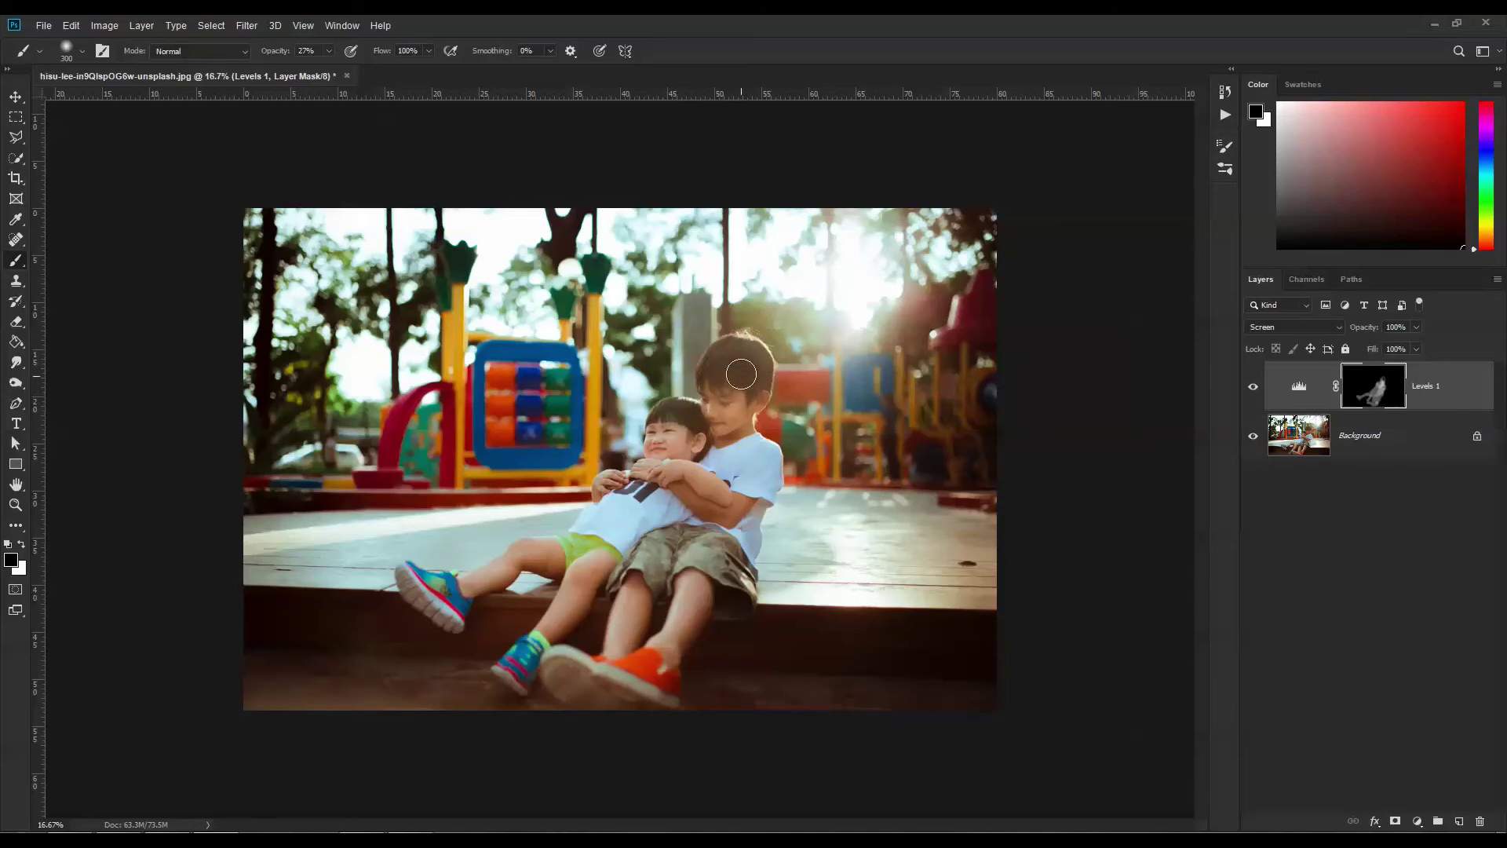
click(22, 544)
click(11, 560)
click(835, 357)
key(ctrl+plus)
key(ctrl+plus)
key(bracketleft)
key(bracketleft)
key(bracketleft)
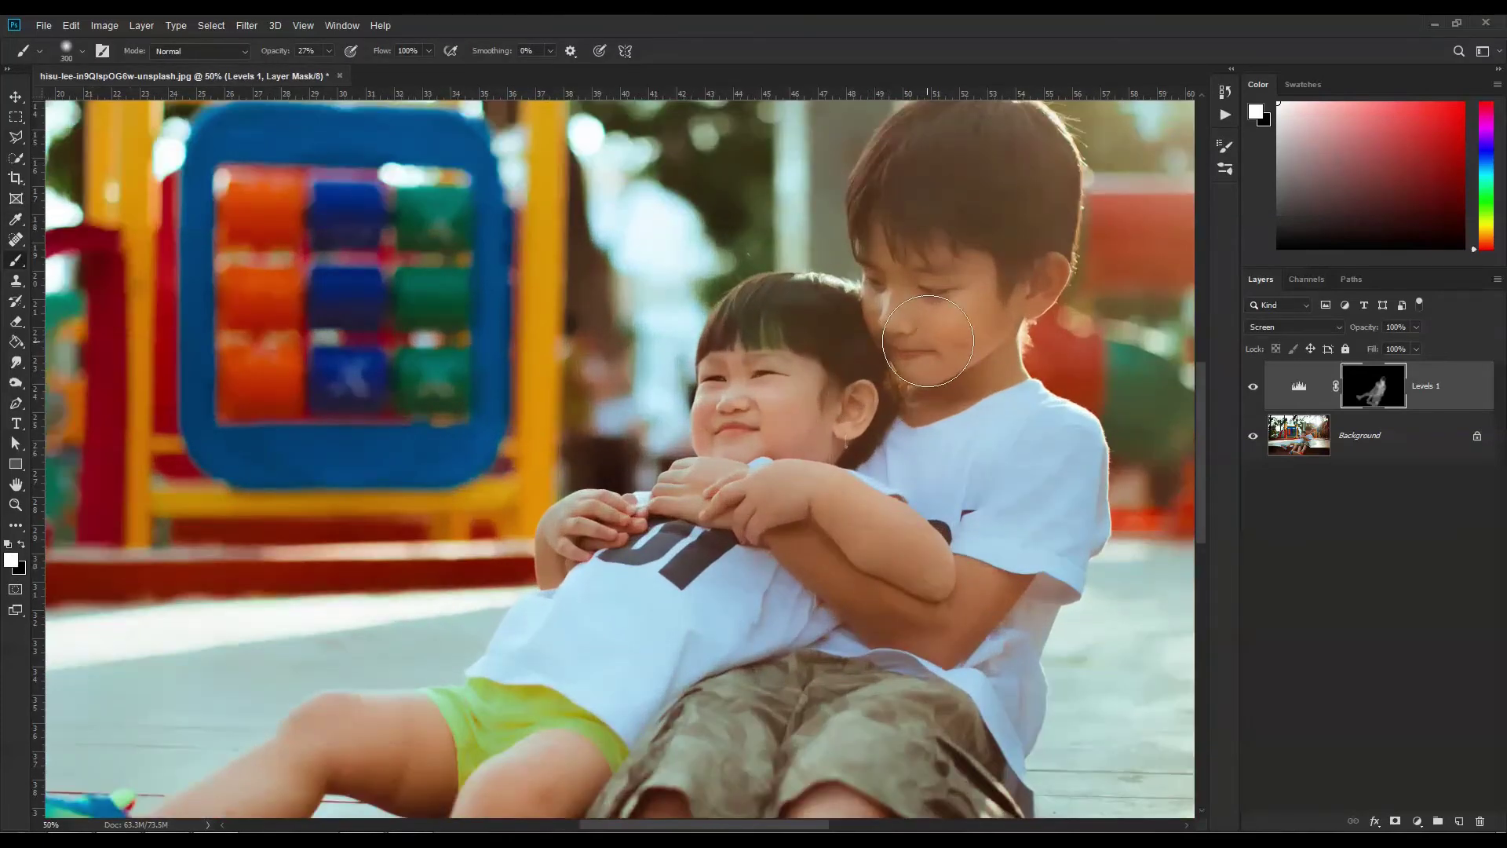
key(bracketleft)
key(ctrl+minus)
key(ctrl+minus)
key(ctrl+minus)
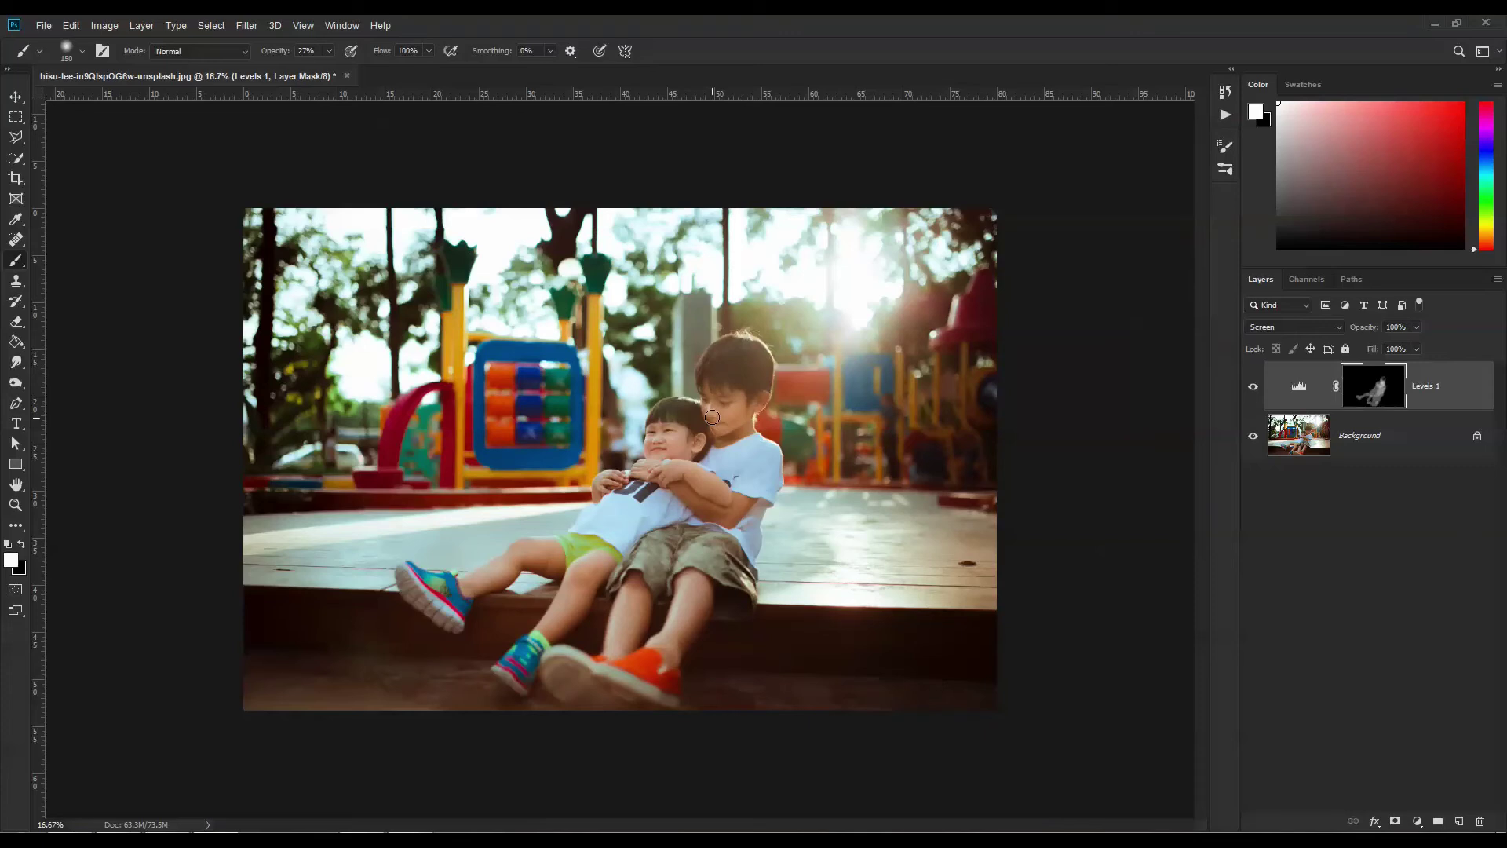
Step: Hide and show the Levels layer to compare the brightened children with the original photo
click(16, 97)
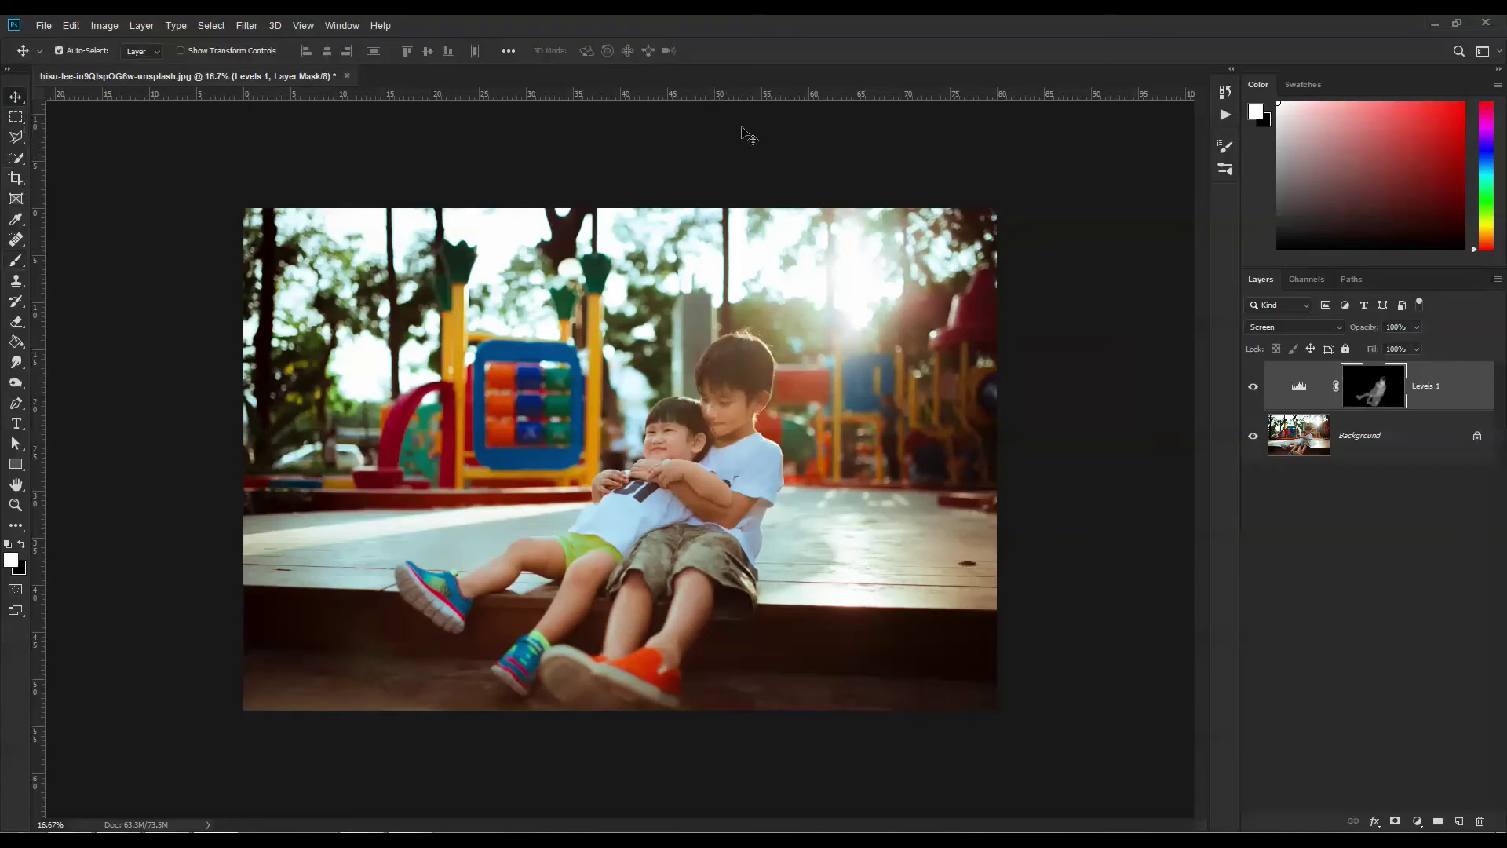
click(1252, 389)
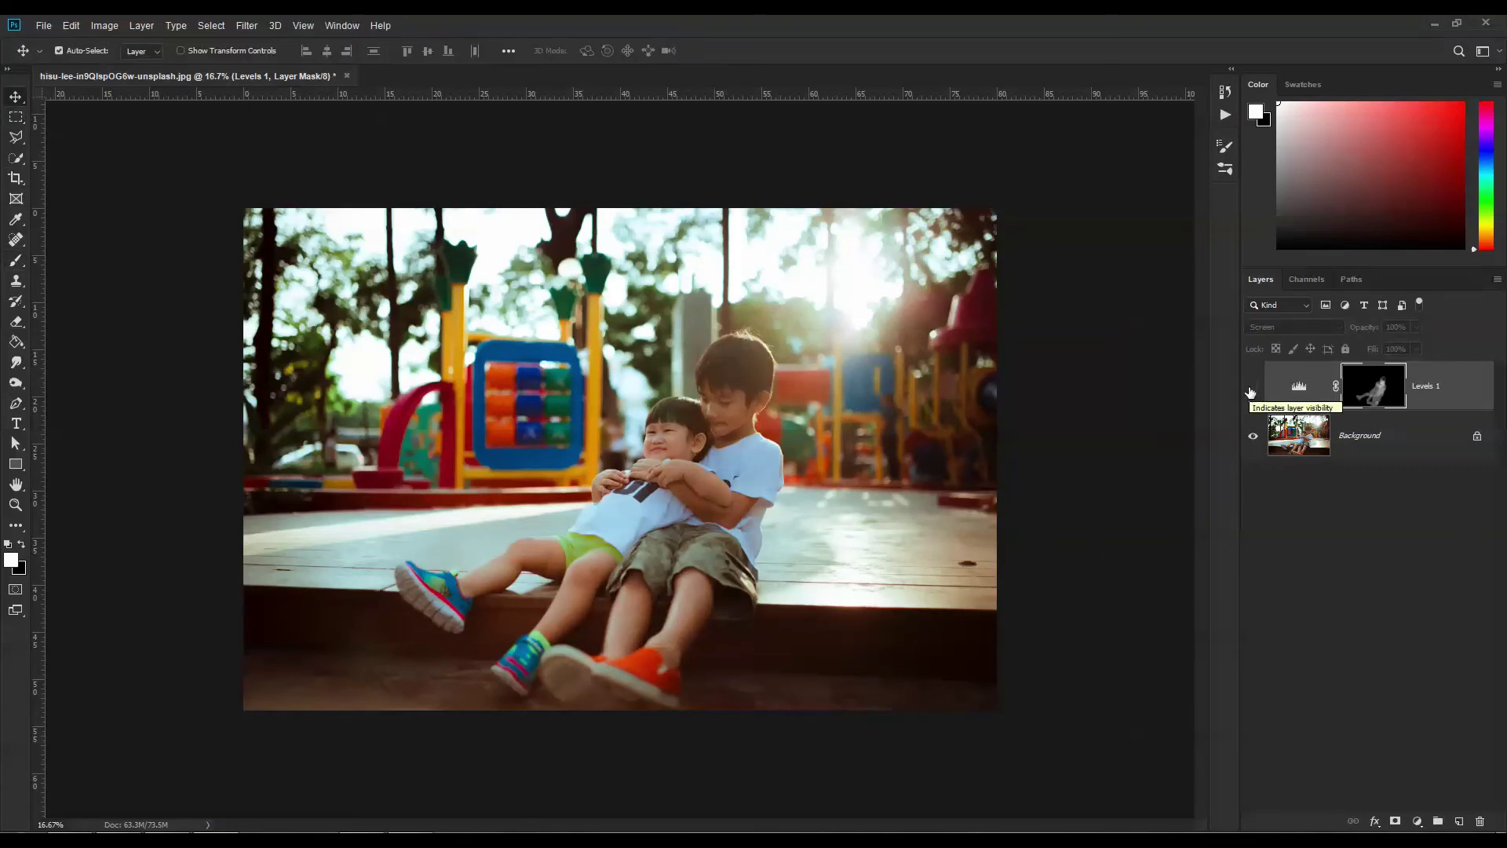
click(1252, 389)
click(1252, 388)
click(1252, 388)
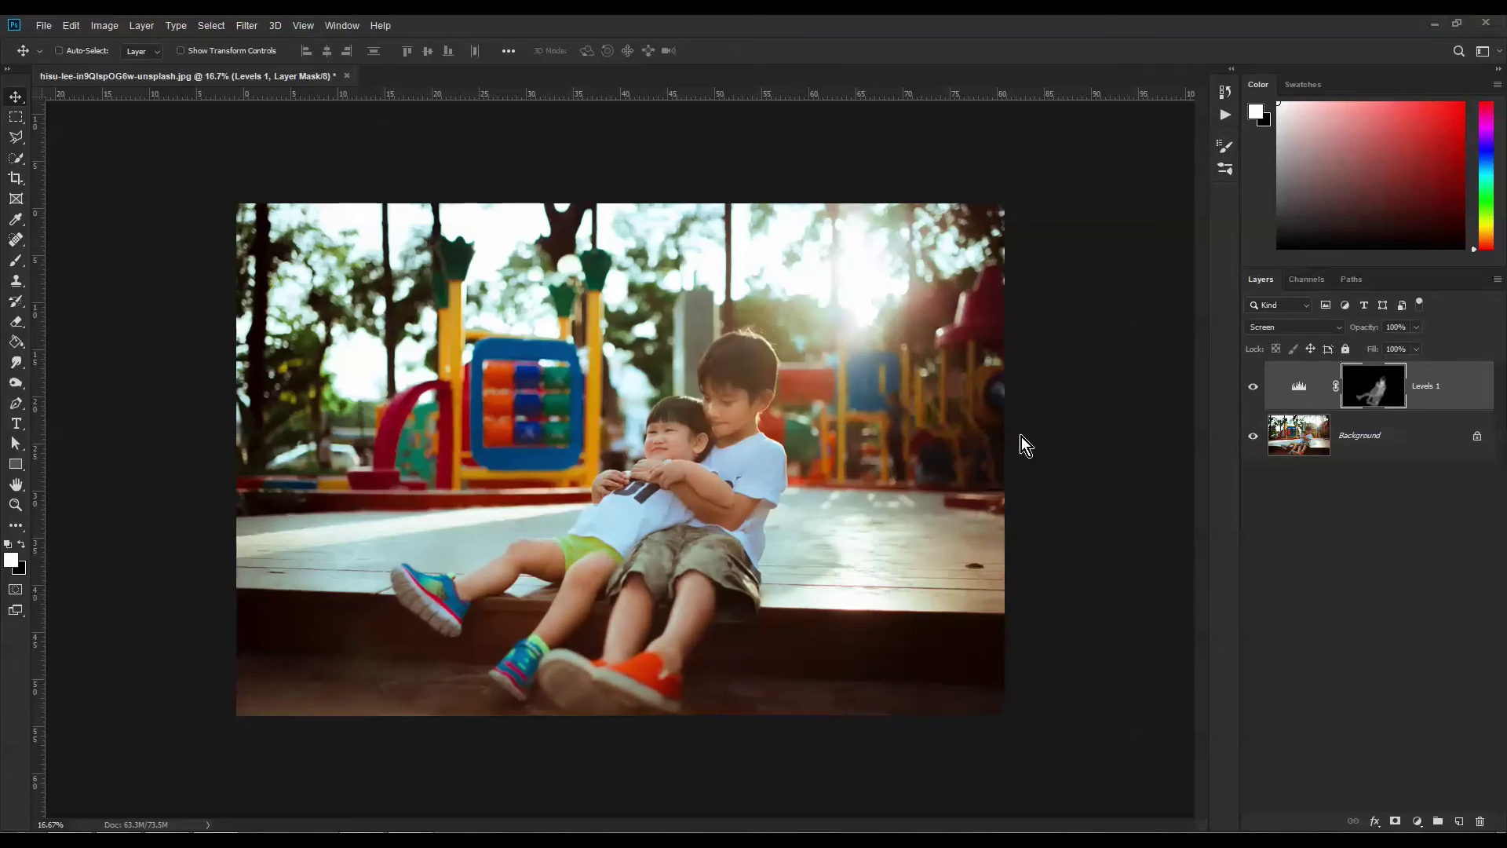
scroll(577, 510, up, 2)
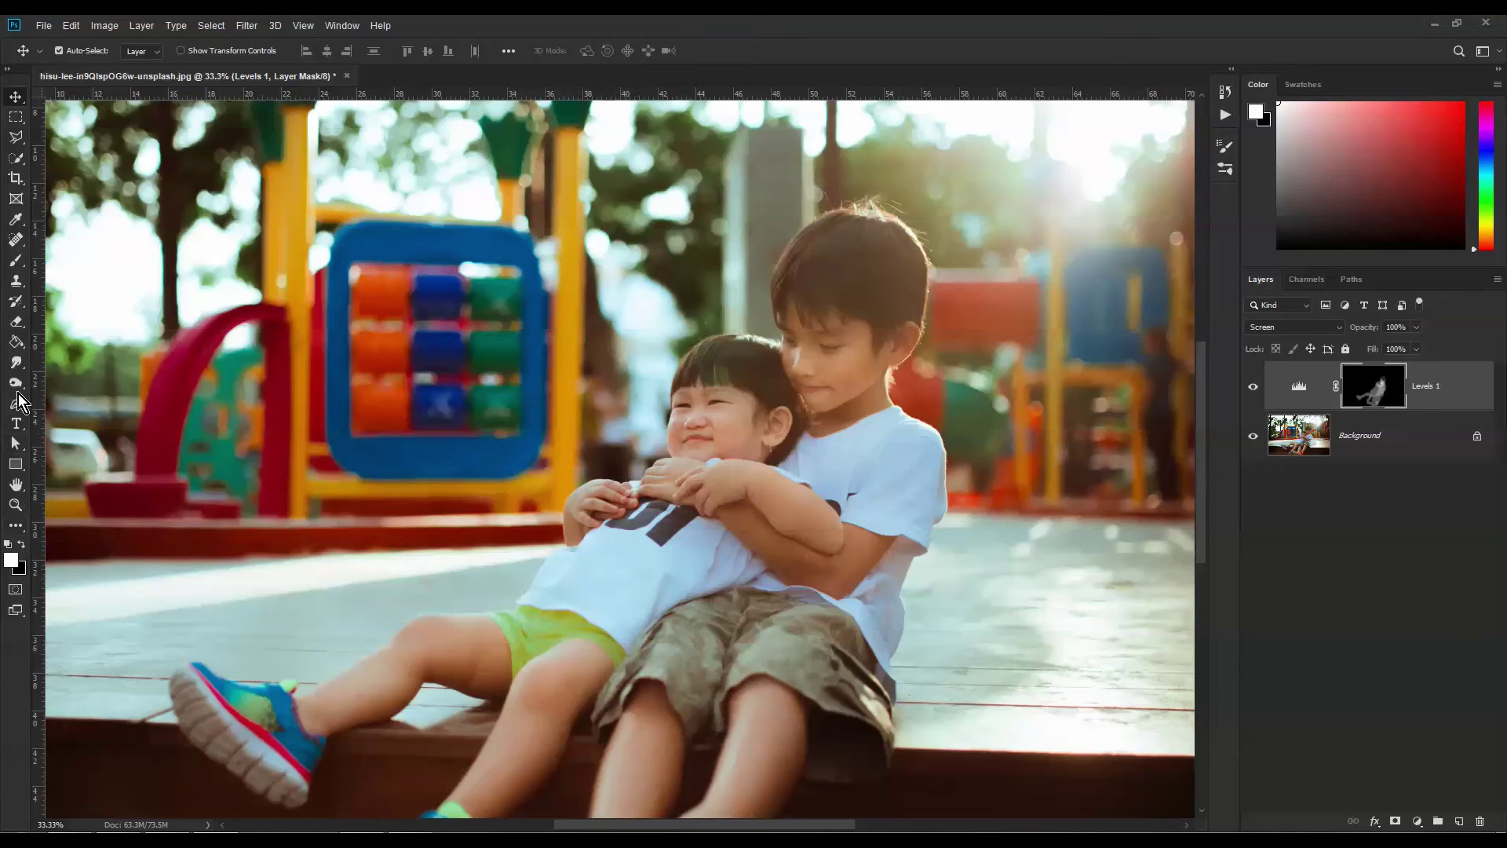
click(16, 260)
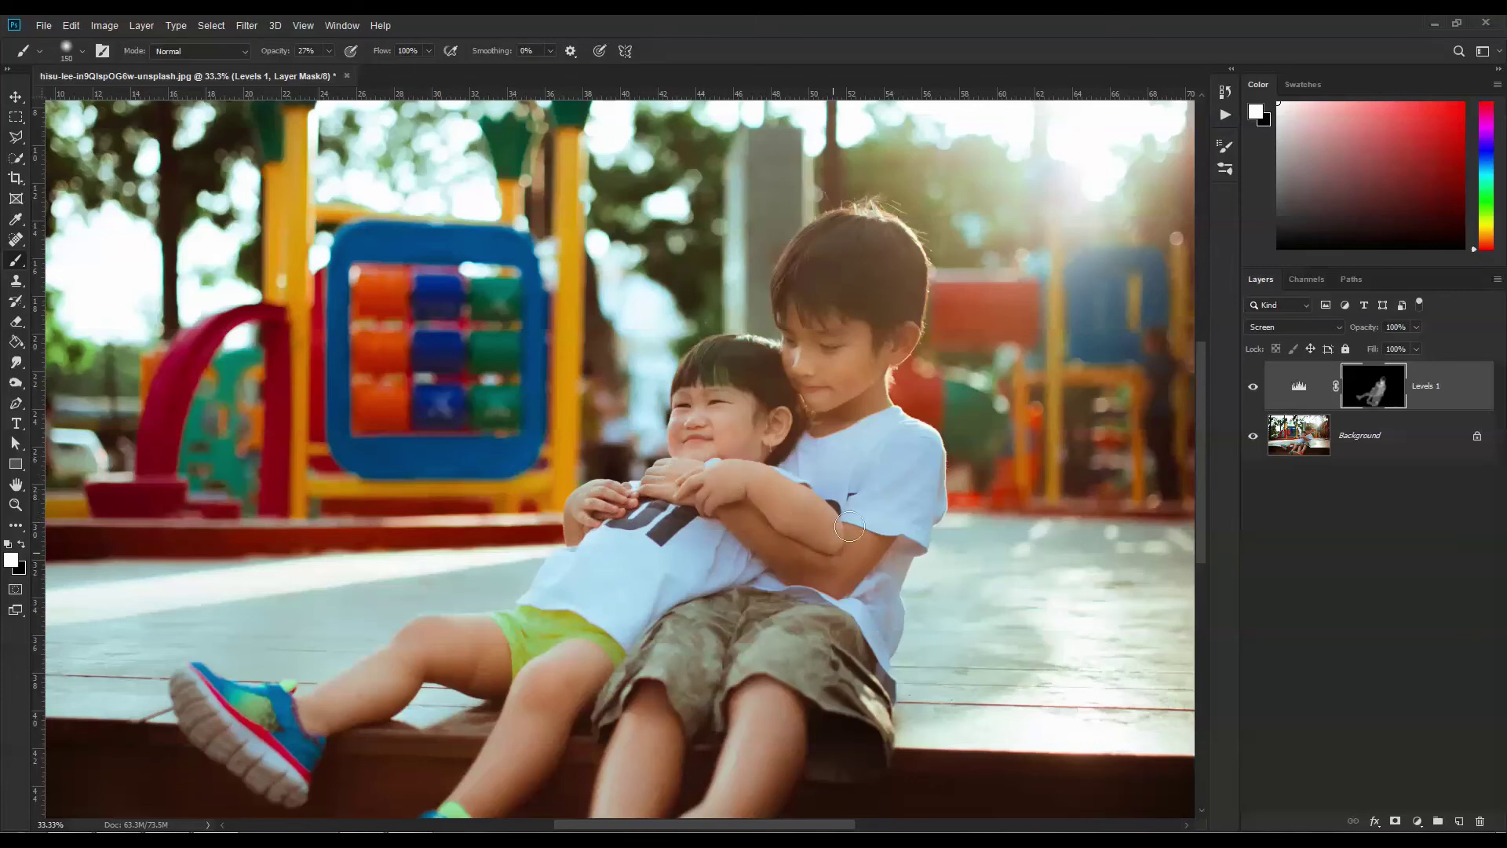
scroll(789, 627, down, 3)
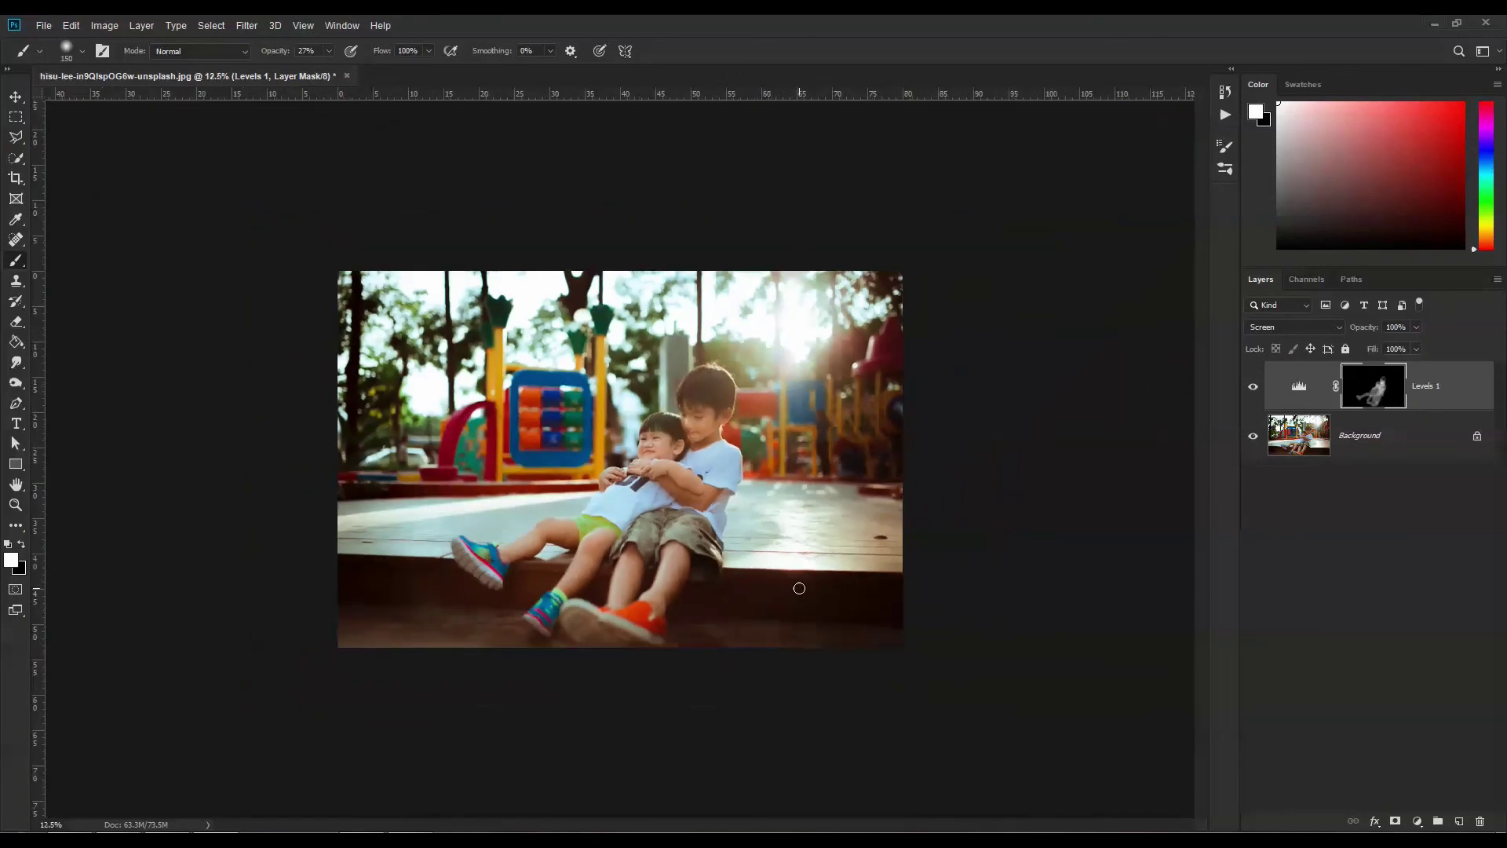
scroll(798, 590, up, 1)
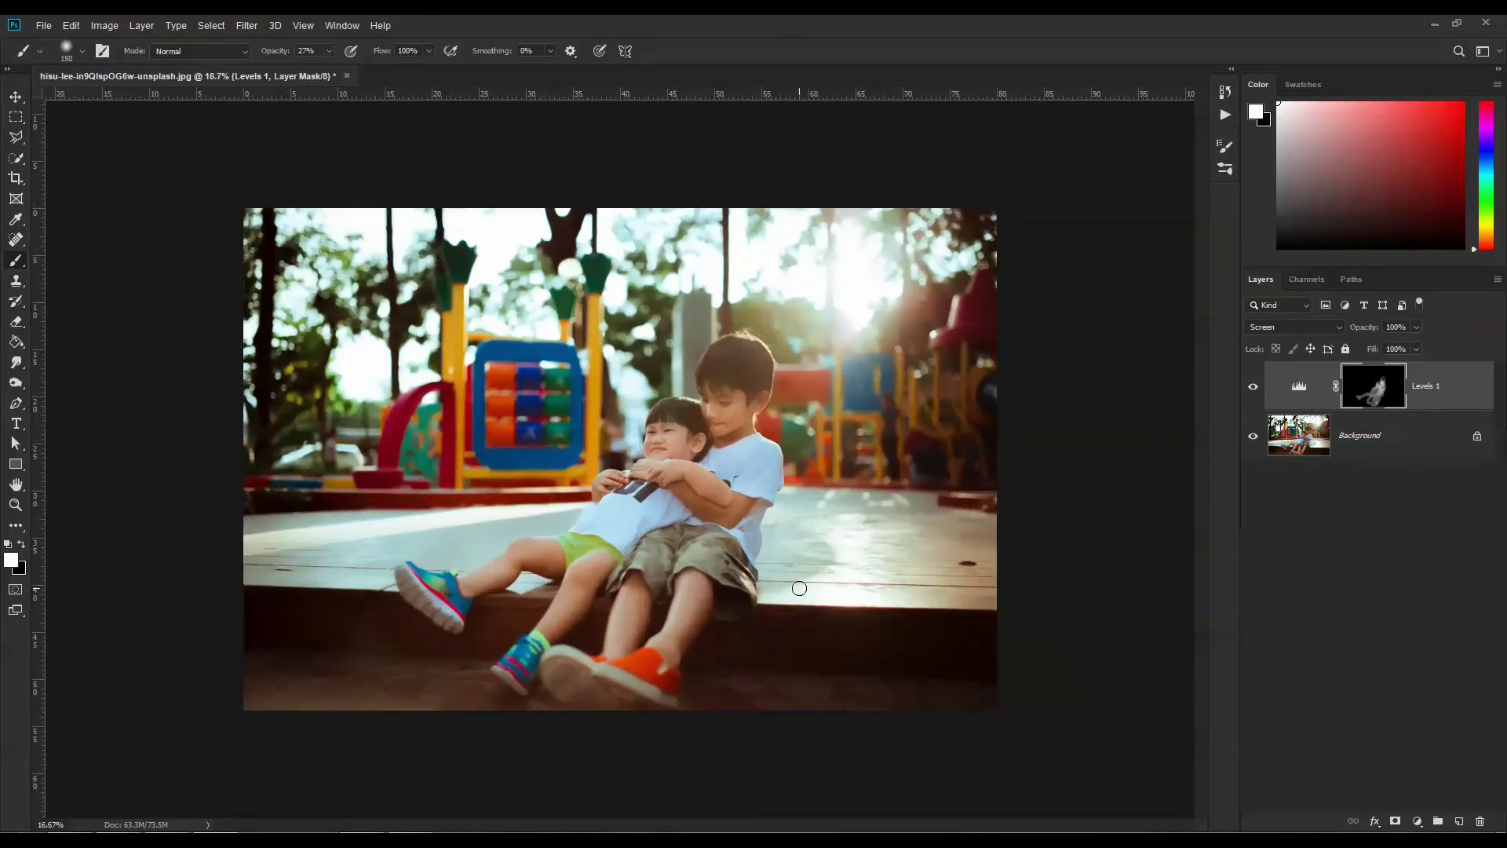